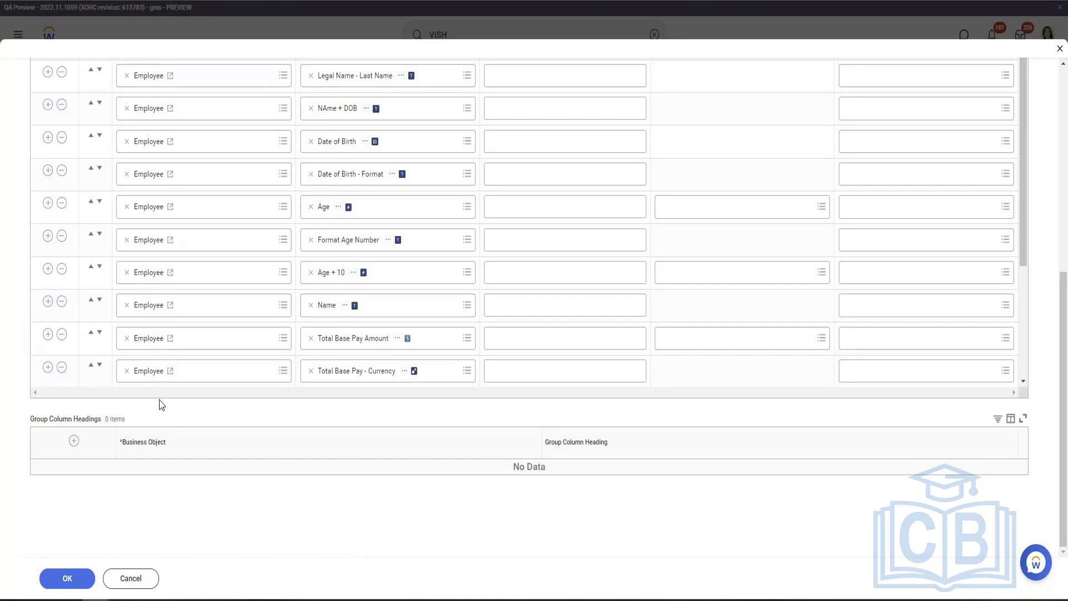
# Add an Employee column row after Total Base Pay - Currency, move it below Legal Last Name Substring, and set its field to Dependents
pyautogui.click(47, 367)
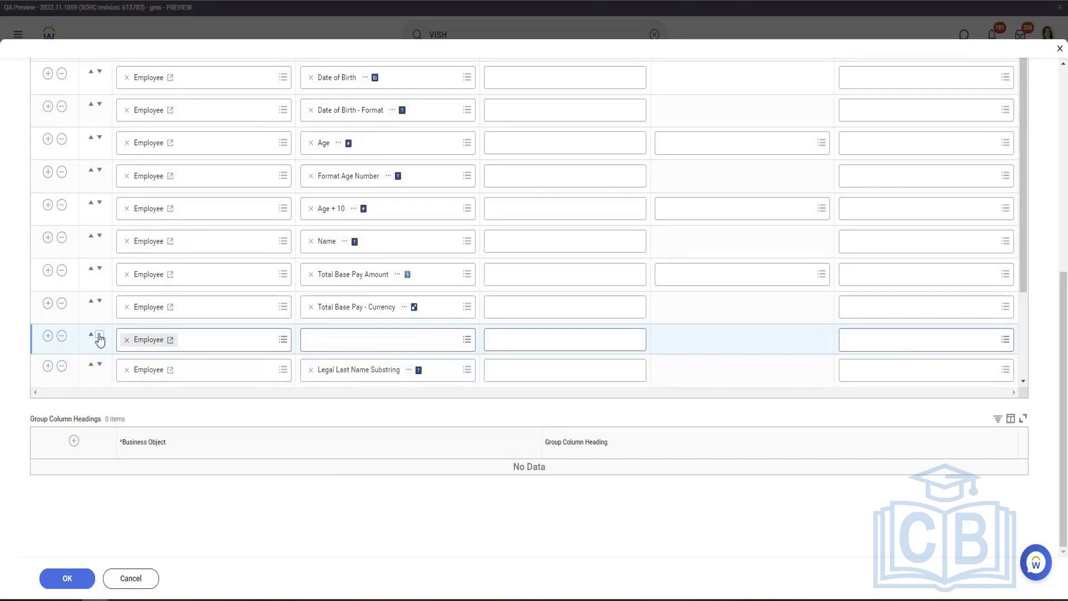
pyautogui.click(100, 339)
pyautogui.click(365, 378)
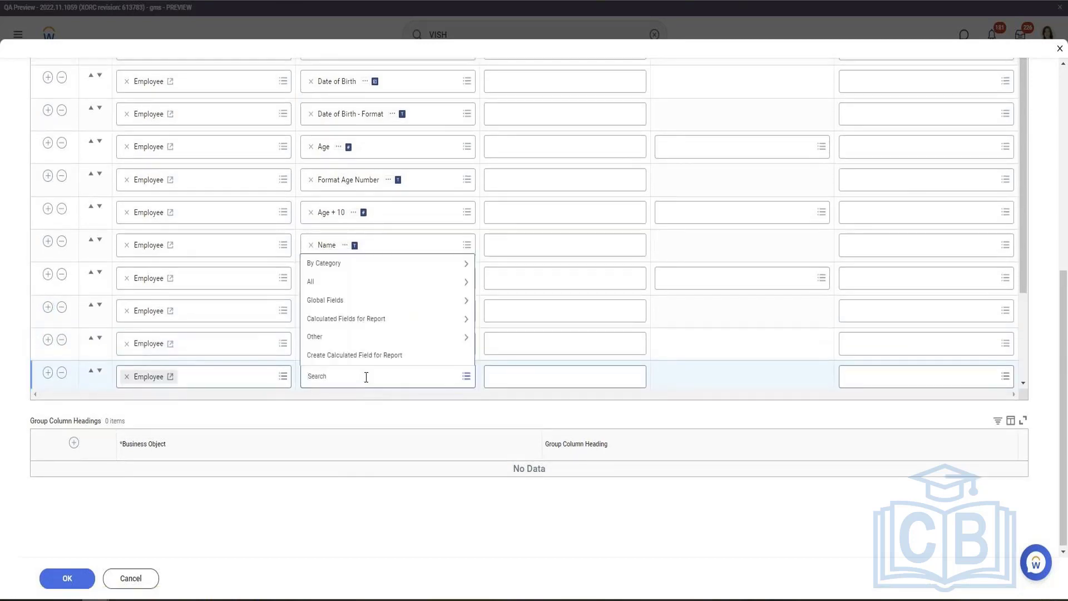
pyautogui.write('Dependents')
pyautogui.press('Return')
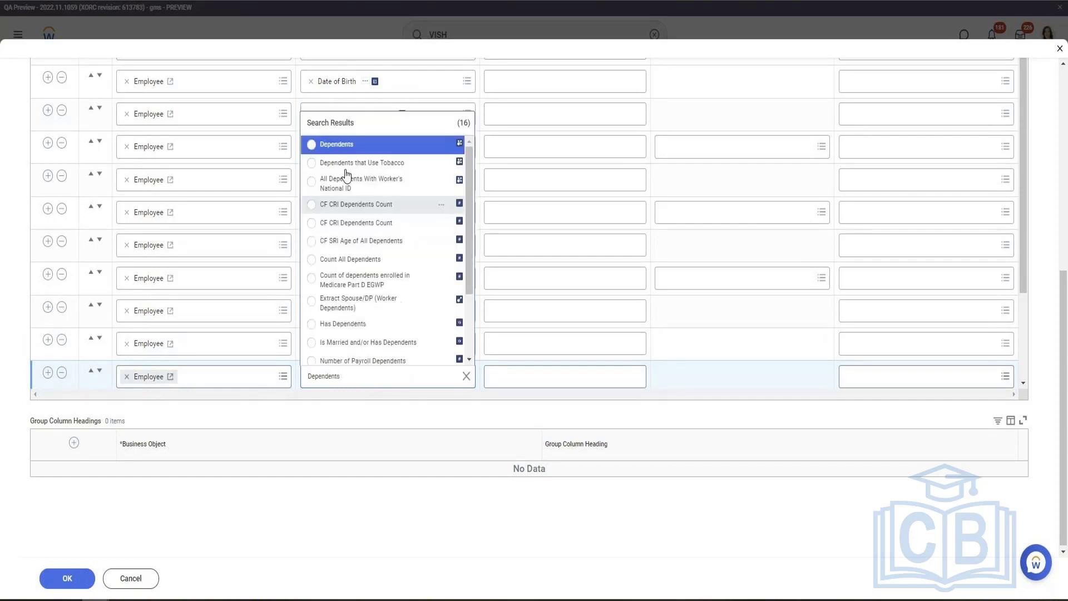
pyautogui.click(318, 146)
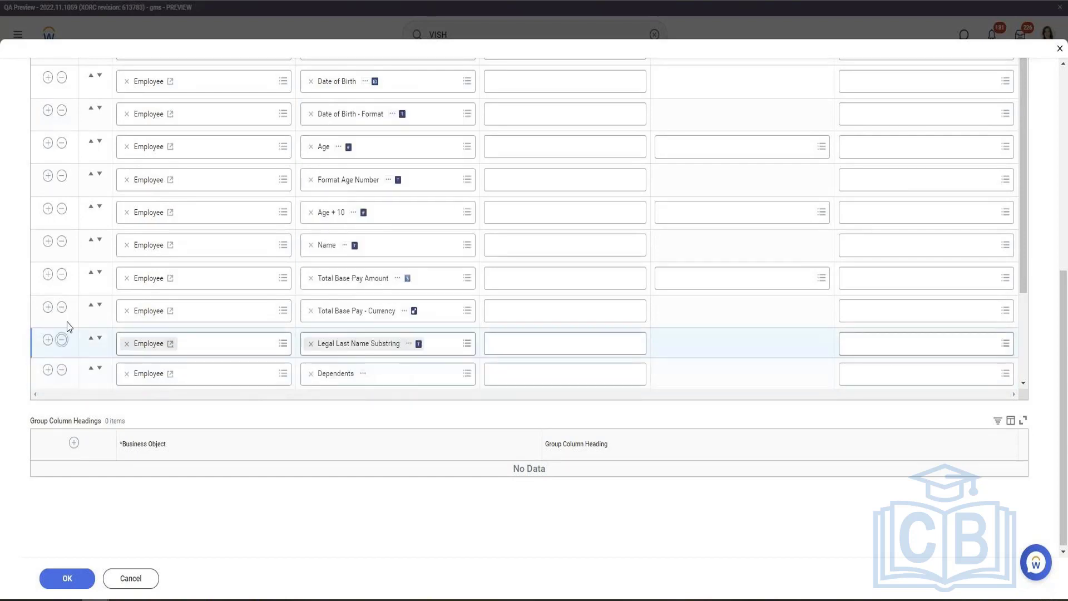
# Remove the column rows for Legal Last Name Substring, Legal Last Name Count, Name, Date of Birth + 1 and all Total Base Pay fields
pyautogui.click(61, 307)
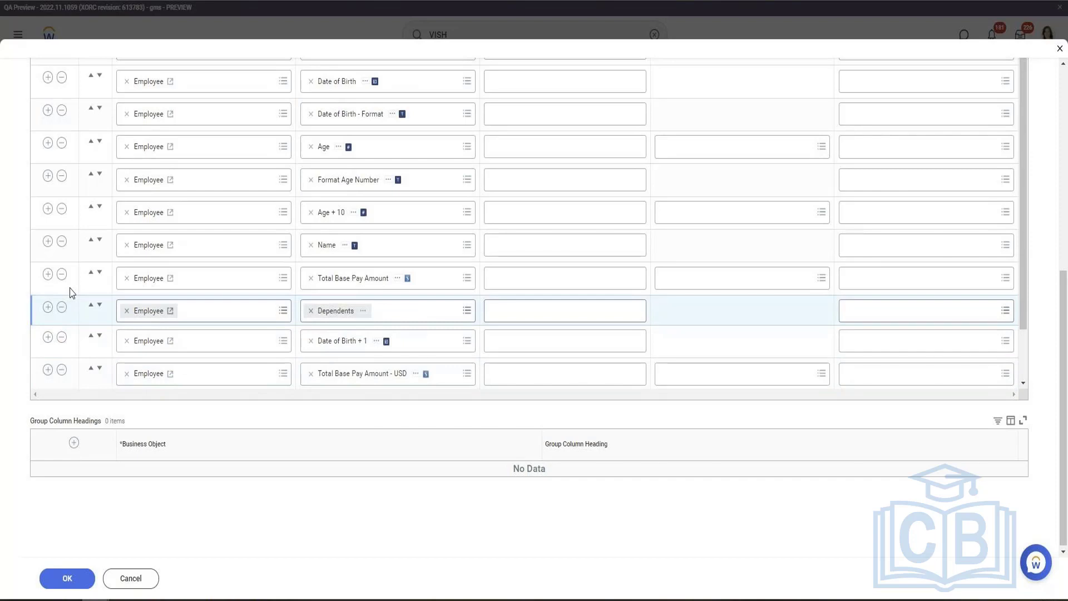
pyautogui.click(61, 274)
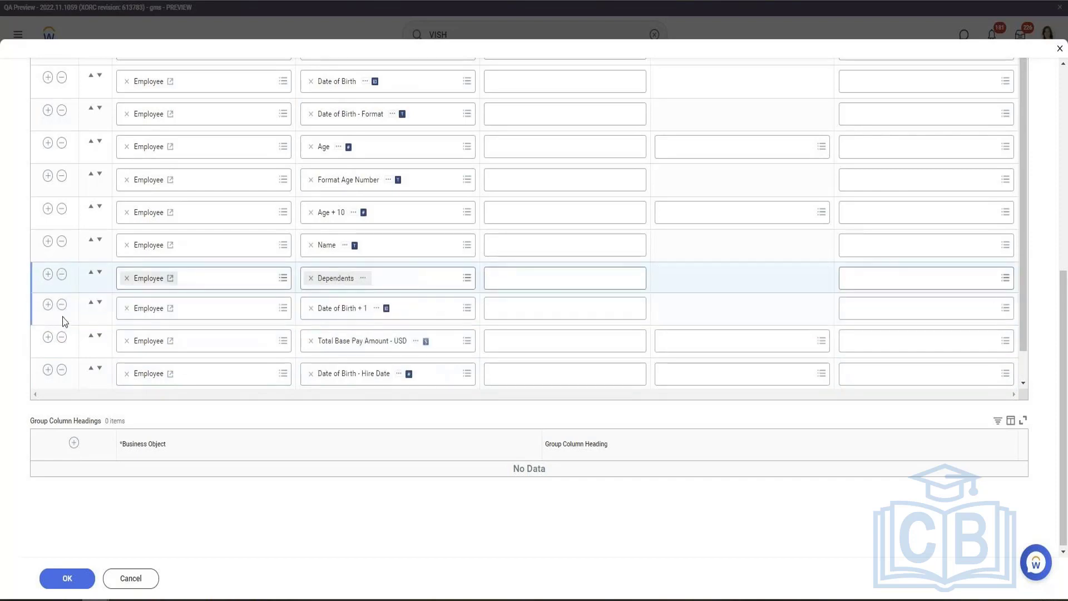
pyautogui.click(62, 308)
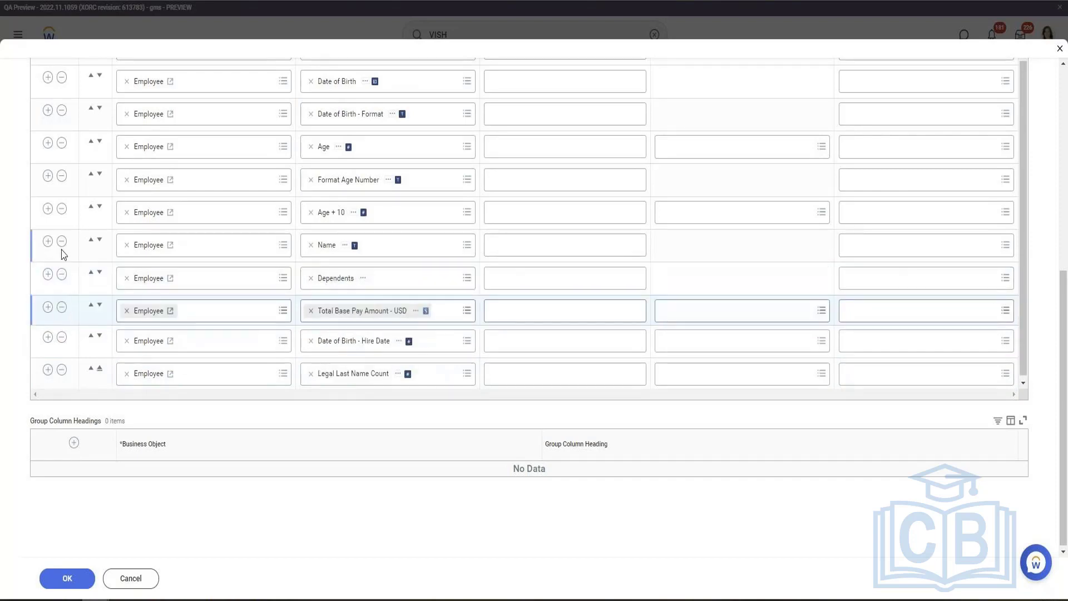
pyautogui.click(62, 367)
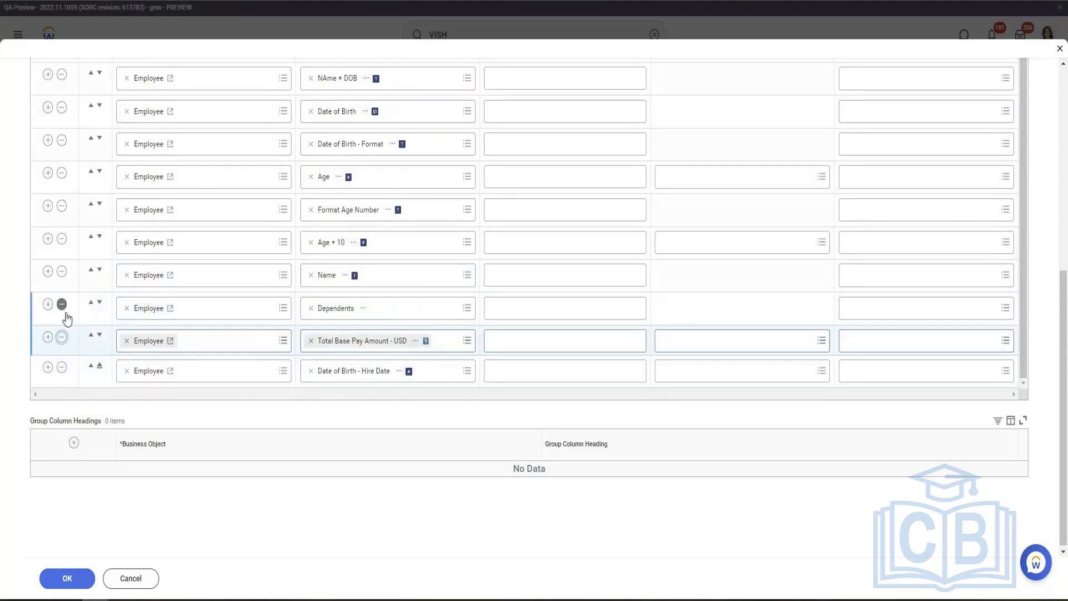
pyautogui.click(61, 336)
pyautogui.click(62, 306)
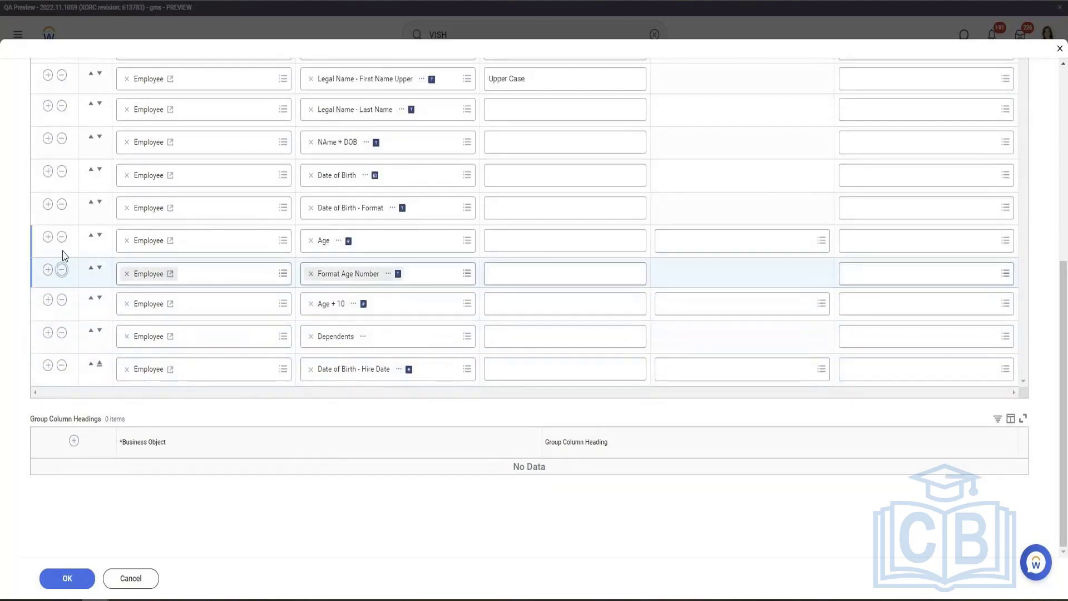
# Remove the Format Age Number, Date of Birth - Format, Date of Birth, NAme + DOB and Age + 10 column rows
pyautogui.click(62, 269)
pyautogui.click(63, 238)
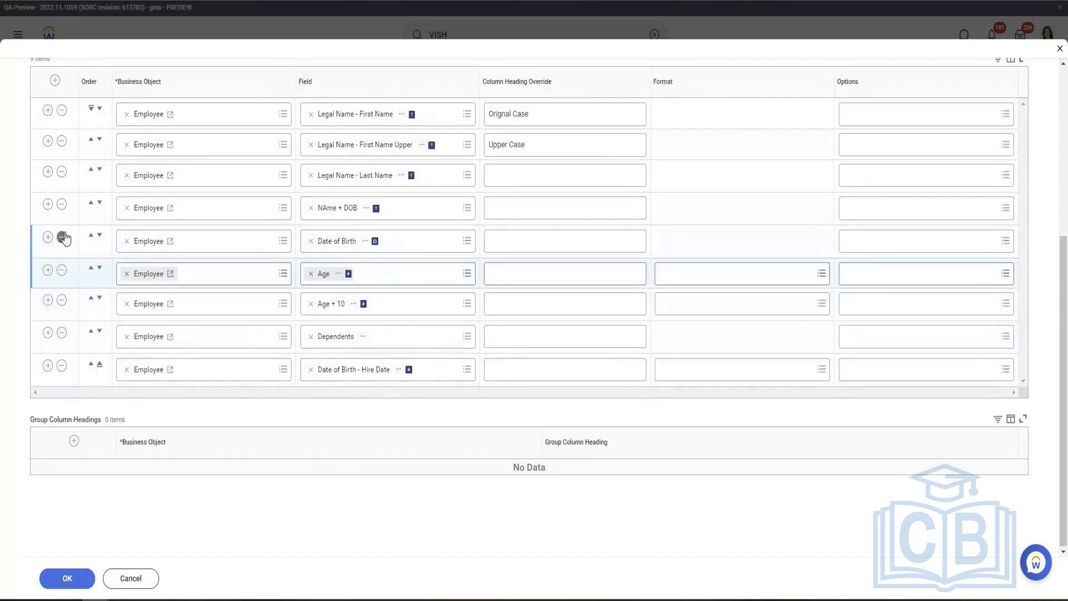
pyautogui.click(62, 238)
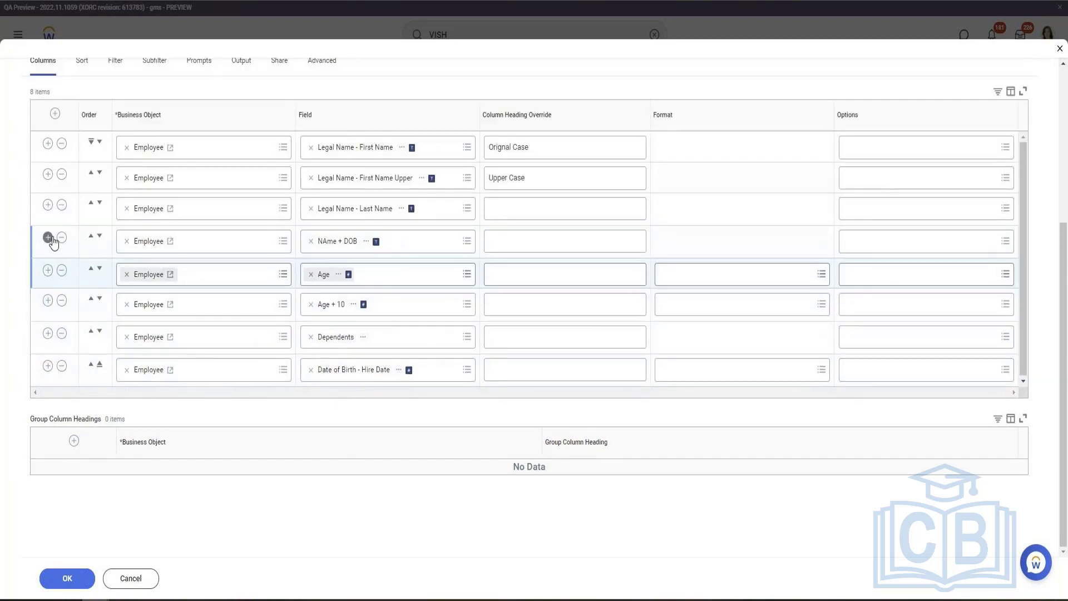
pyautogui.click(62, 238)
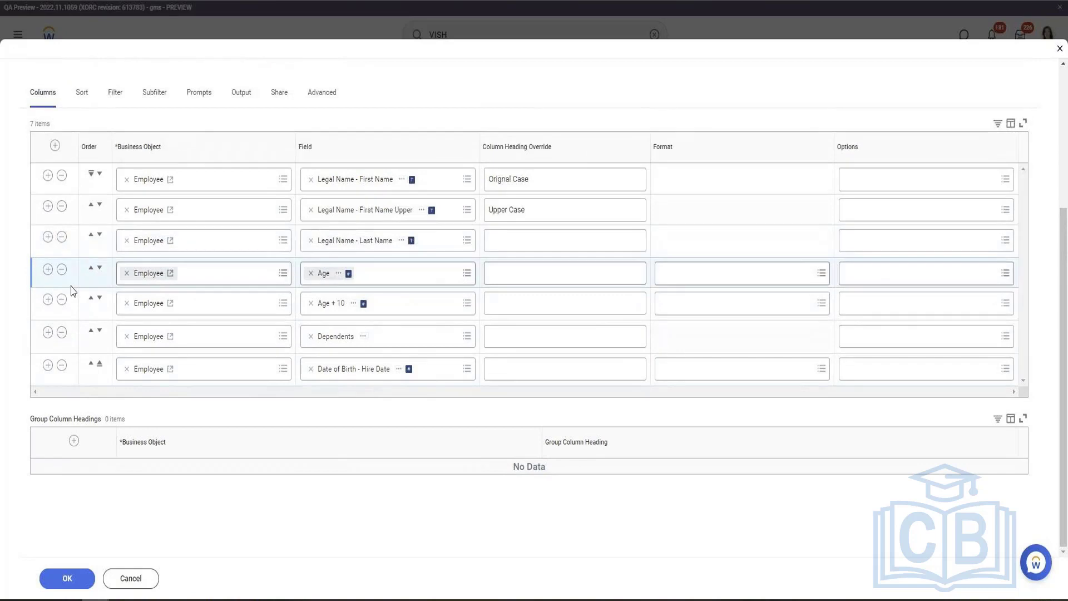
pyautogui.click(62, 299)
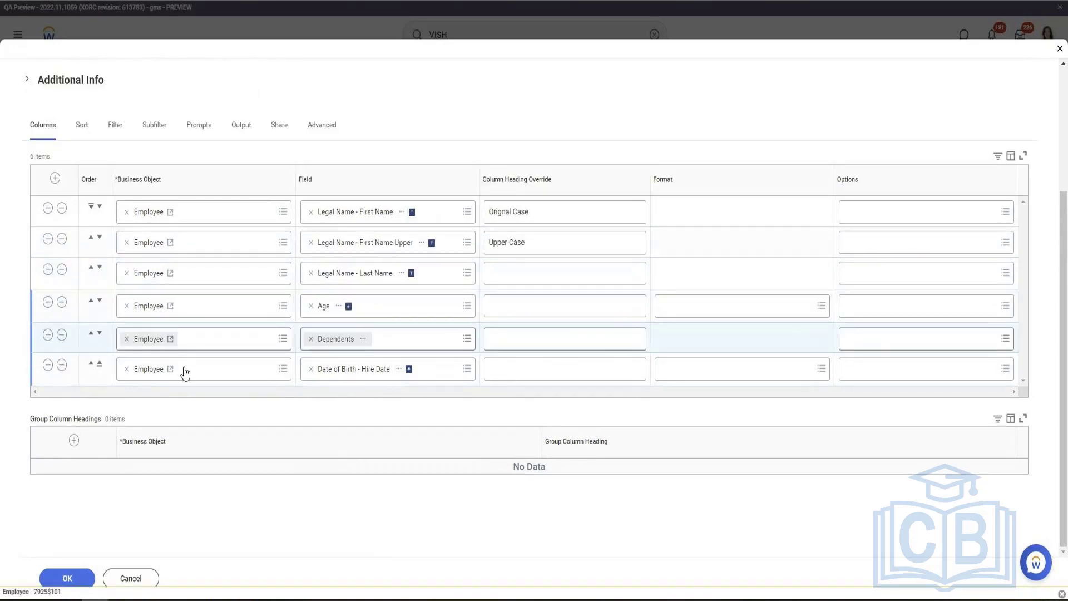
# Change the Date of Birth - Hire Date row to the Dependents business object with the field Legal Name - First Name
pyautogui.click(128, 369)
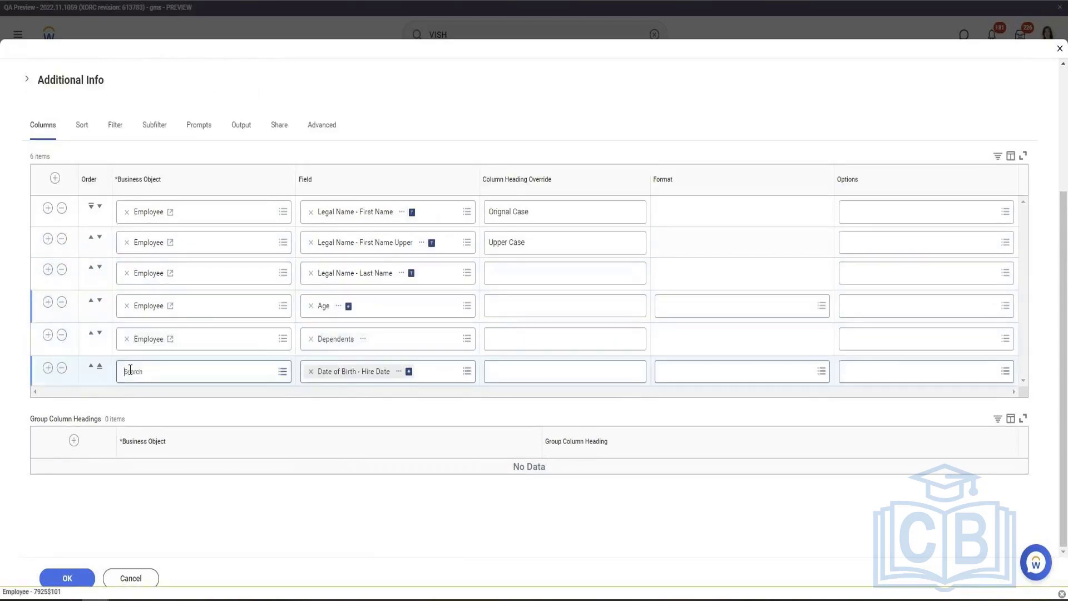
pyautogui.write('Dependents')
pyautogui.press('Return')
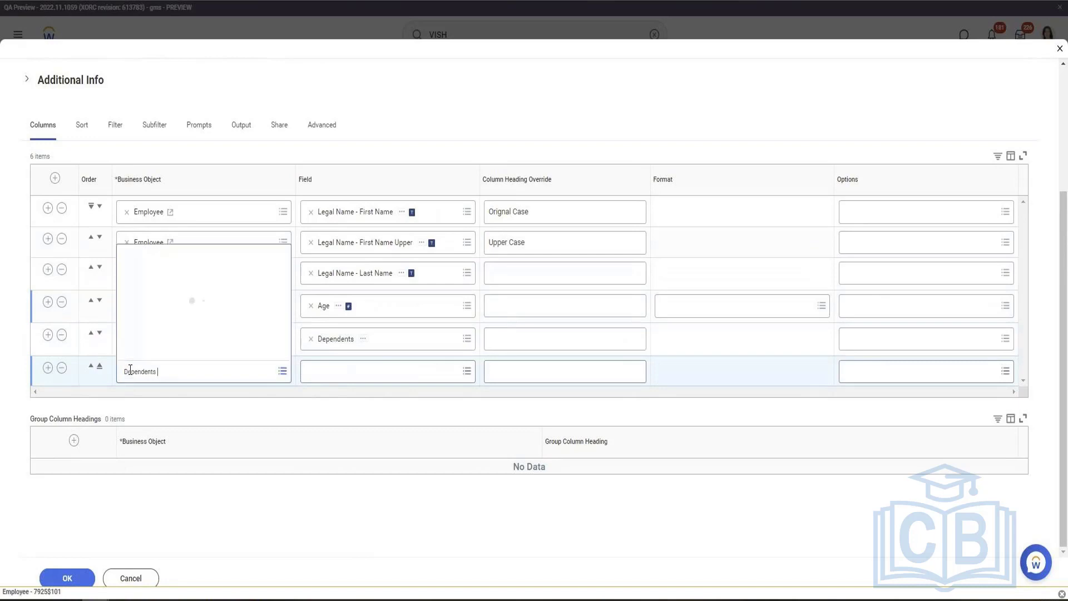
pyautogui.press('Return')
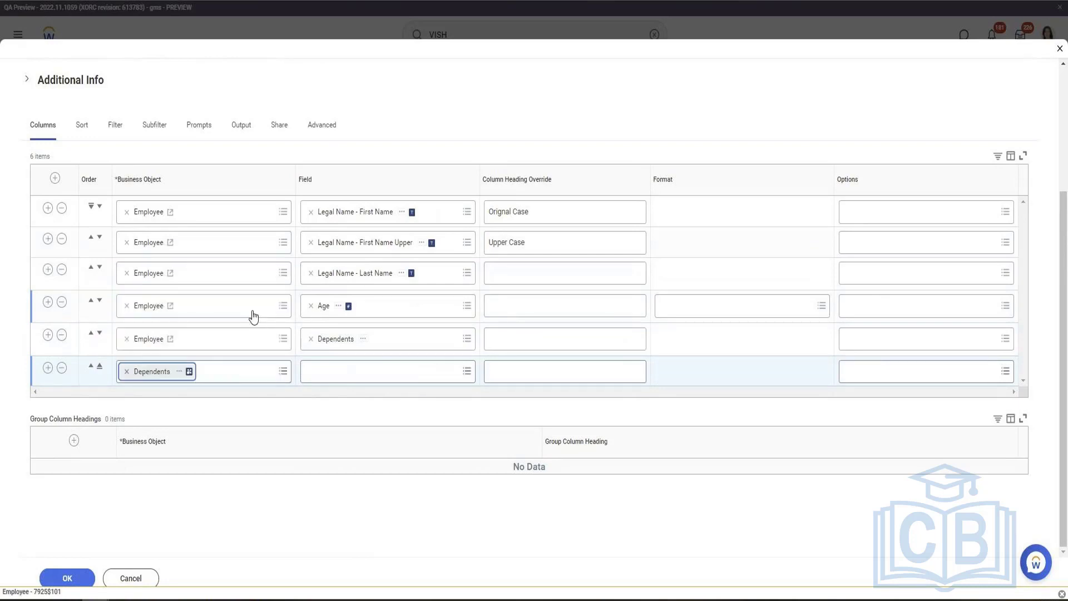
pyautogui.click(342, 371)
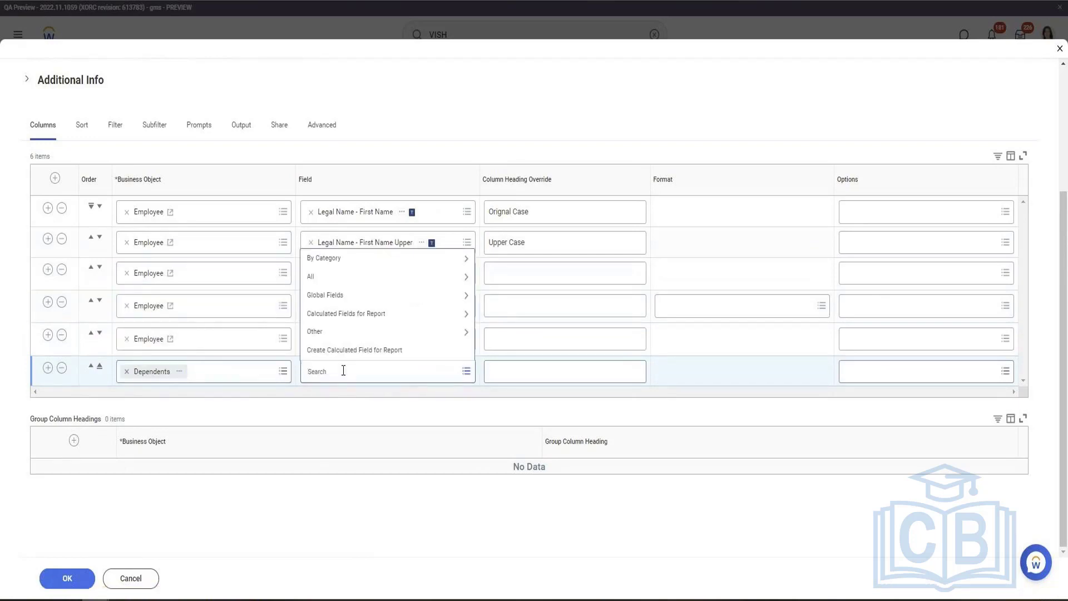
pyautogui.write('Name')
pyautogui.press('Return')
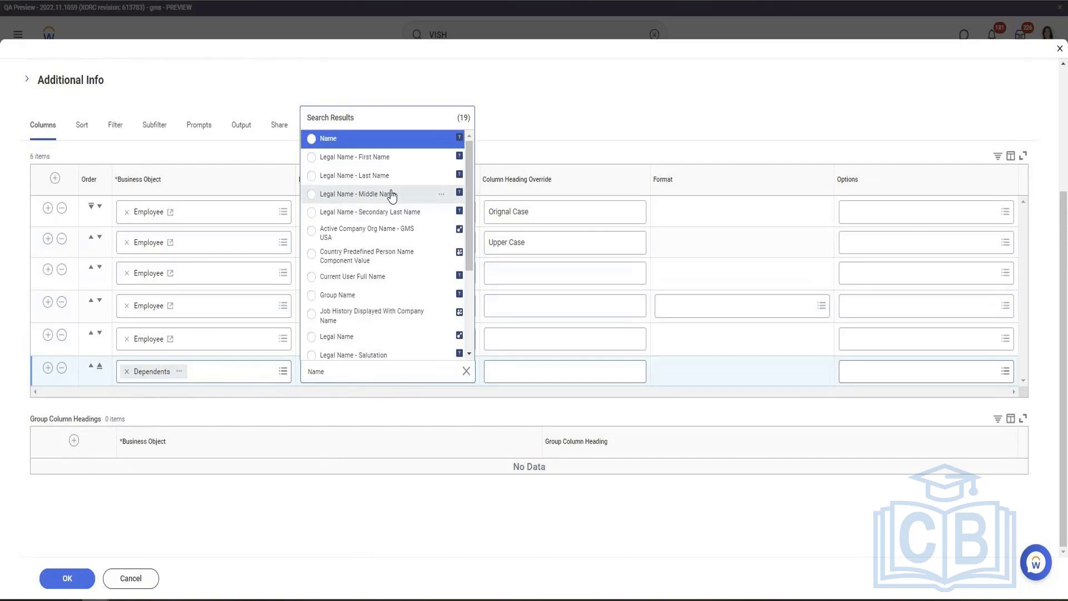
pyautogui.click(388, 160)
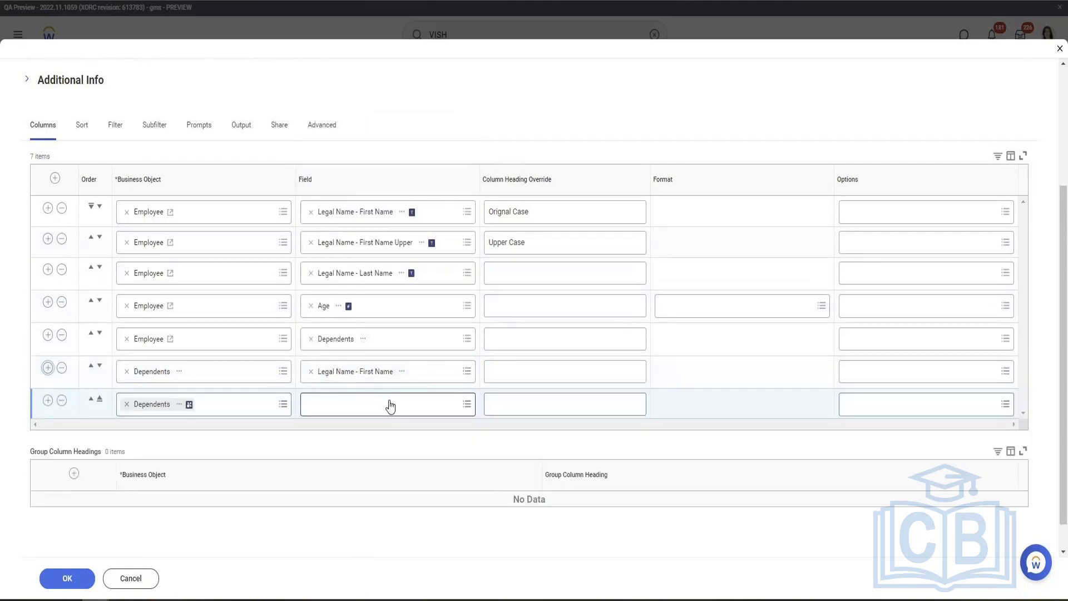
# Try a second Dependents row with the field Legal Name - Last Name, and remove that row
pyautogui.click(390, 405)
pyautogui.write('KEga')
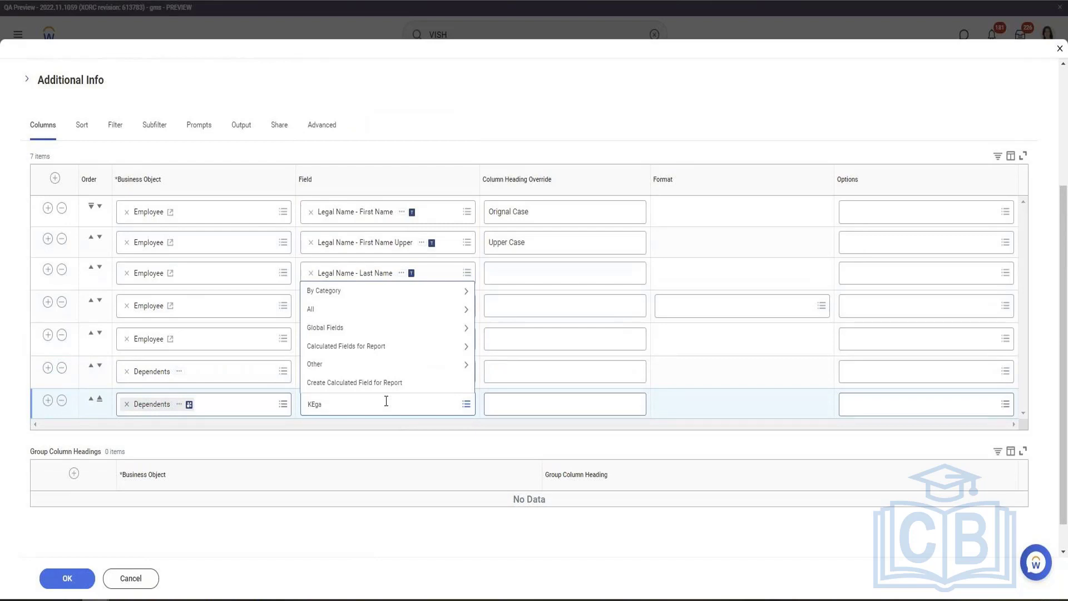
pyautogui.press('BackSpace')
pyautogui.press('BackSpace')
pyautogui.press('BackSpace')
pyautogui.write('Legal Name Lasty')
pyautogui.press('BackSpace')
pyautogui.press('Return')
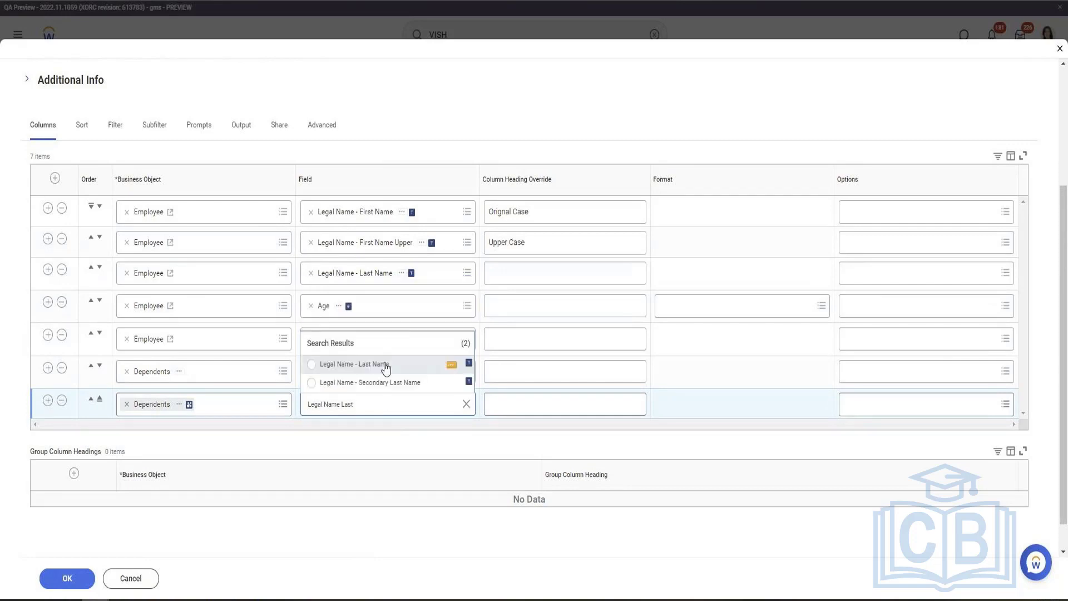
pyautogui.click(380, 365)
pyautogui.click(61, 401)
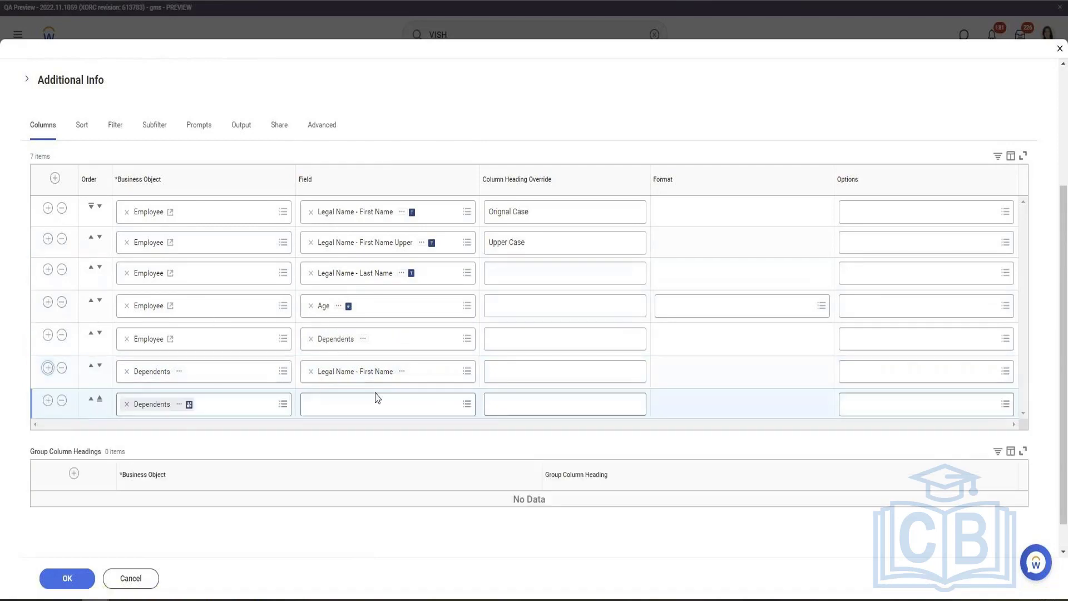
# Set the field of the new Dependents row to Relationship, then save and run the report
pyautogui.click(370, 401)
pyautogui.write('Re')
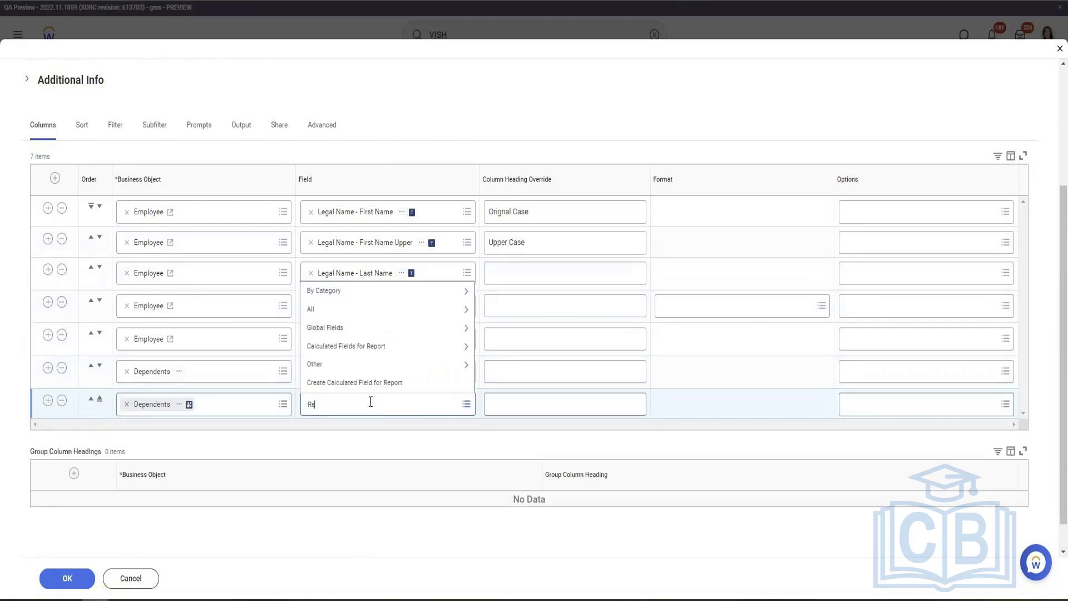
pyautogui.write('lation')
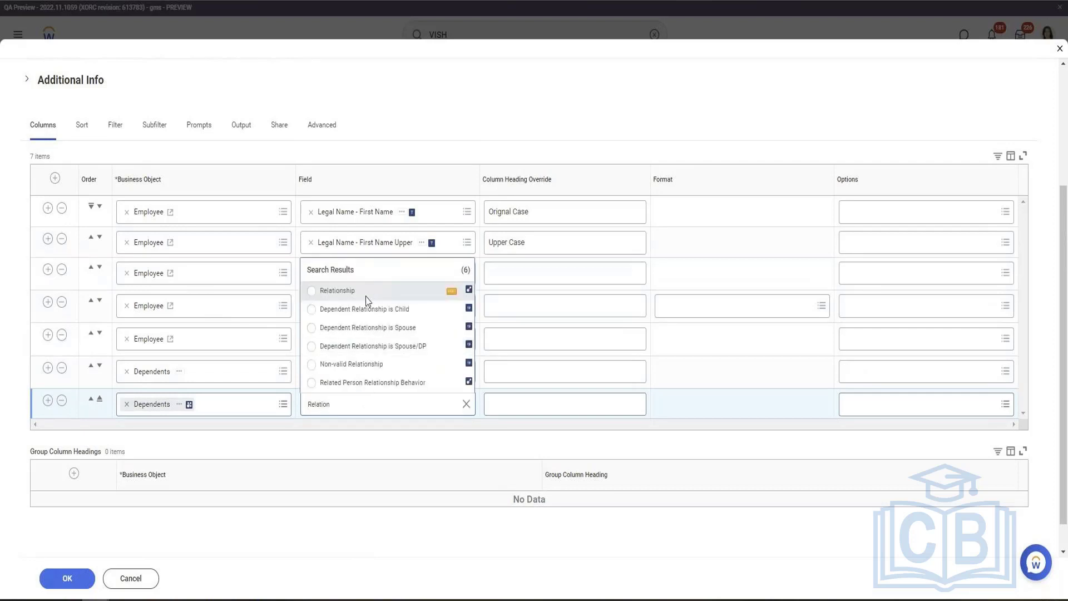
pyautogui.click(367, 291)
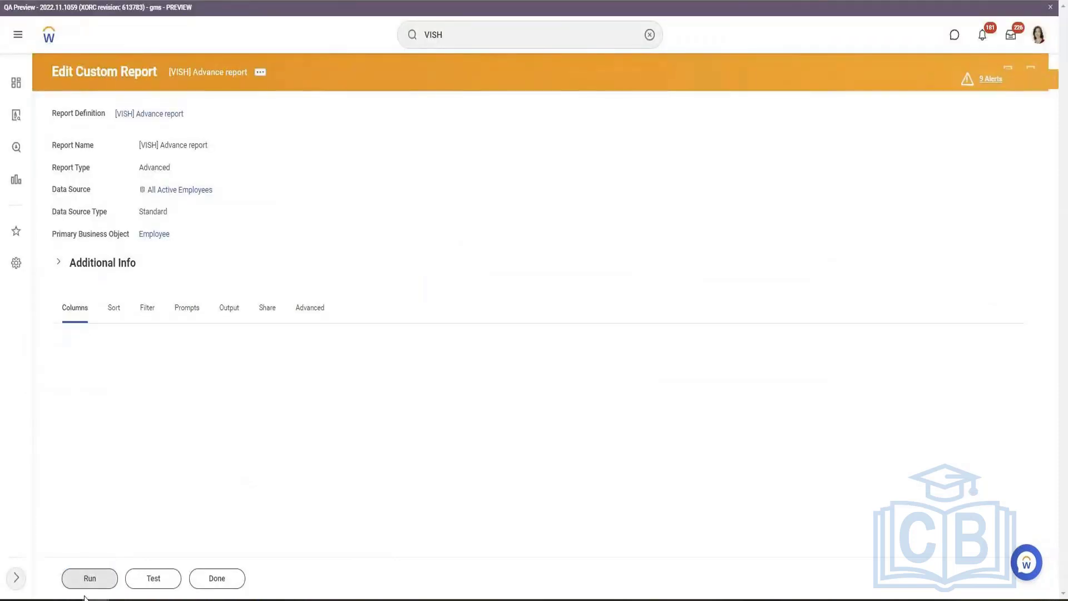
pyautogui.click(88, 581)
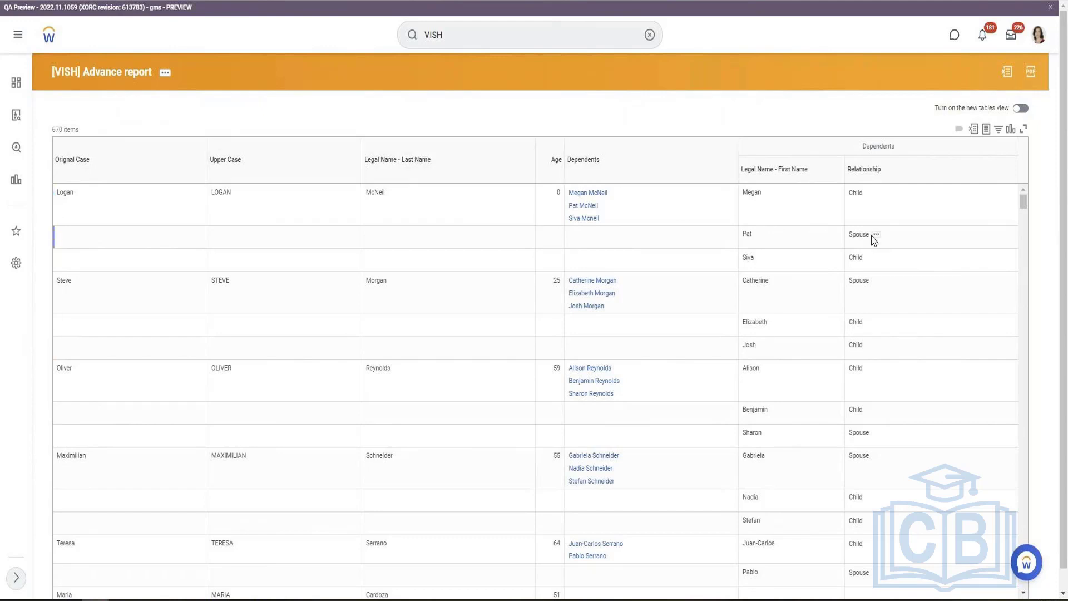
pyautogui.doubleClick(746, 233)
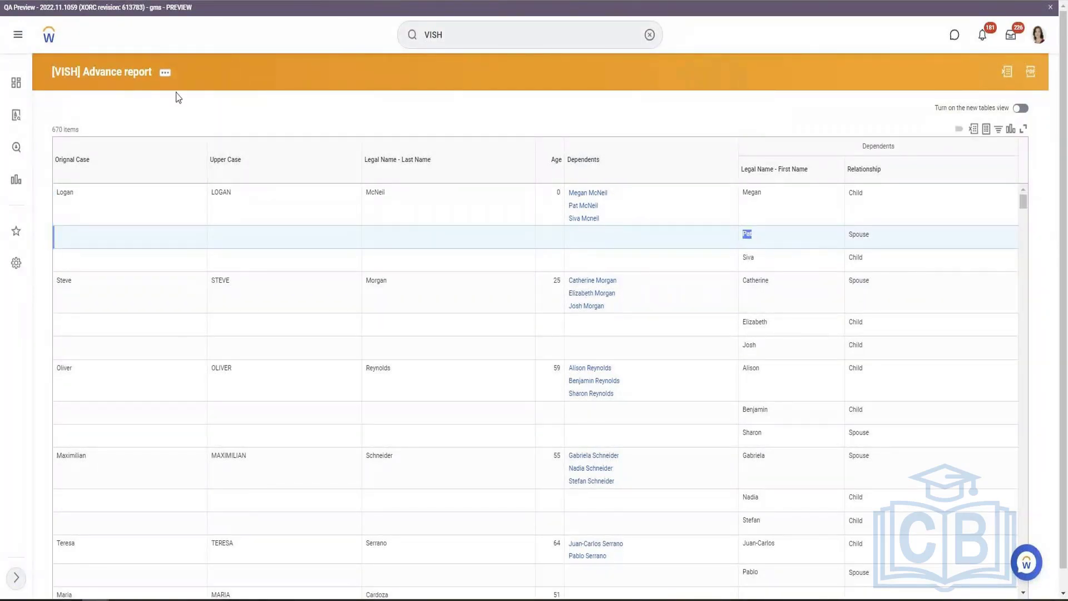
# Reopen the report for editing, insert an Employee row below Age, and start a new calculated field for it
pyautogui.click(169, 79)
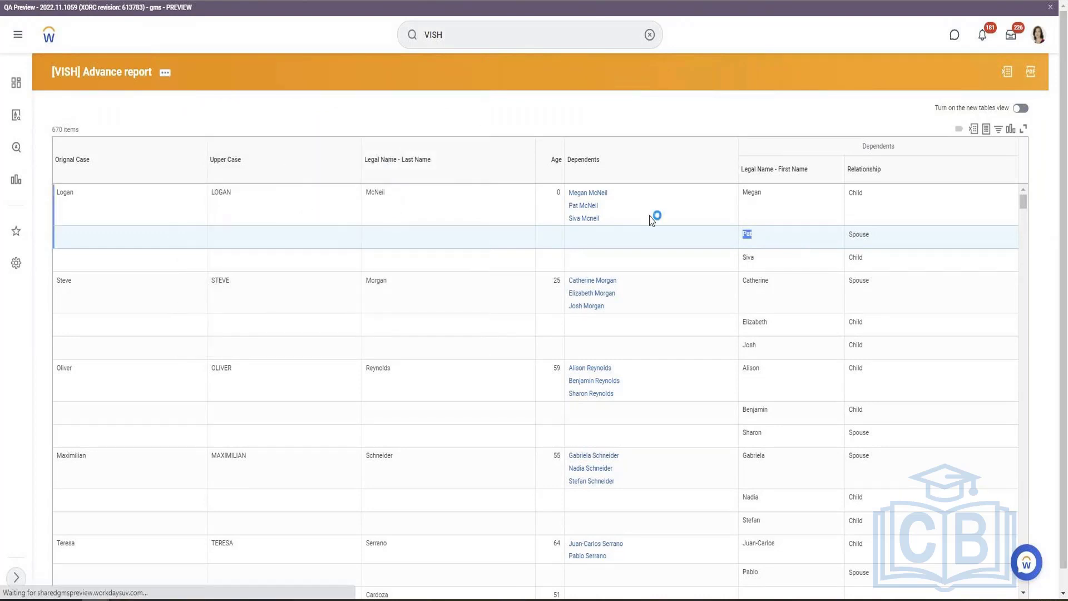
pyautogui.scroll(-4, 754, 216)
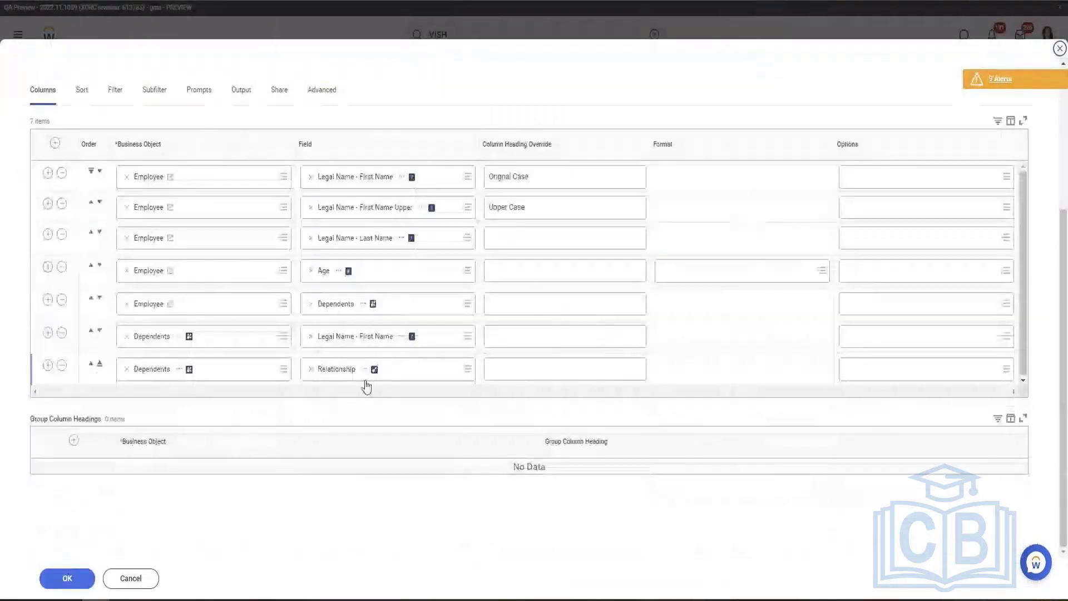
pyautogui.click(47, 267)
pyautogui.click(355, 303)
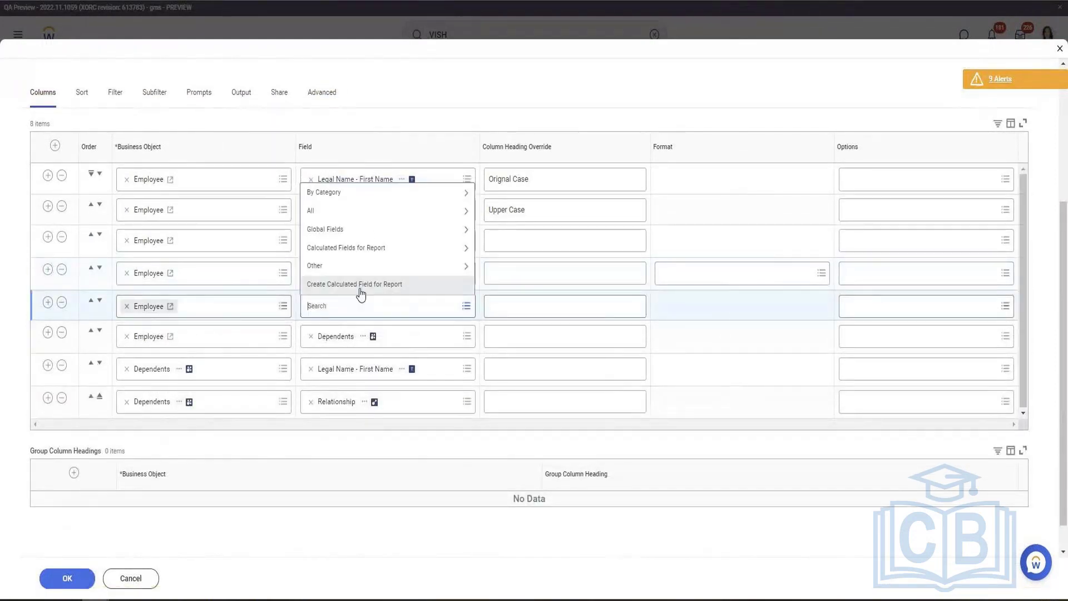
pyautogui.click(358, 285)
# Name the calculated field "Dependent Is Spouse", give it the True/False Condition function, and proceed to its definition
pyautogui.click(108, 153)
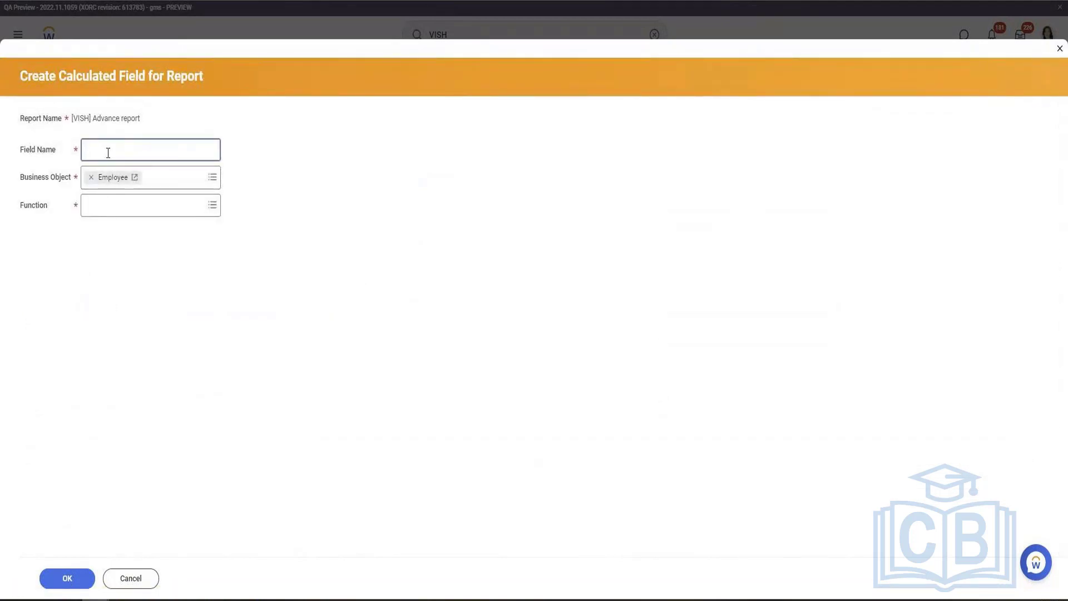
pyautogui.write('Dependent Is Spouse')
pyautogui.click(137, 211)
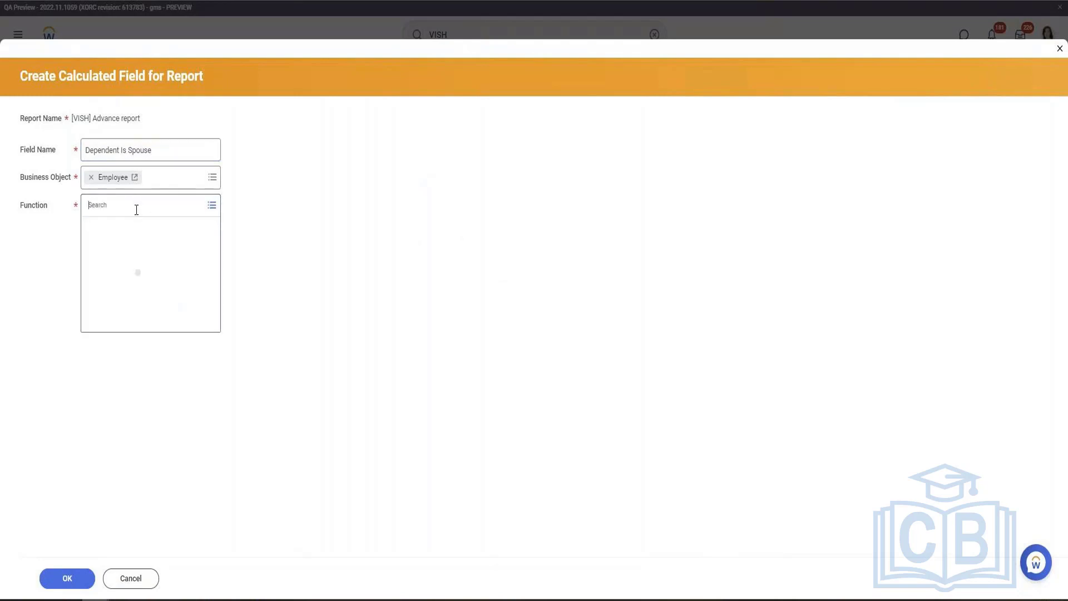
pyautogui.write('true')
pyautogui.press('Return')
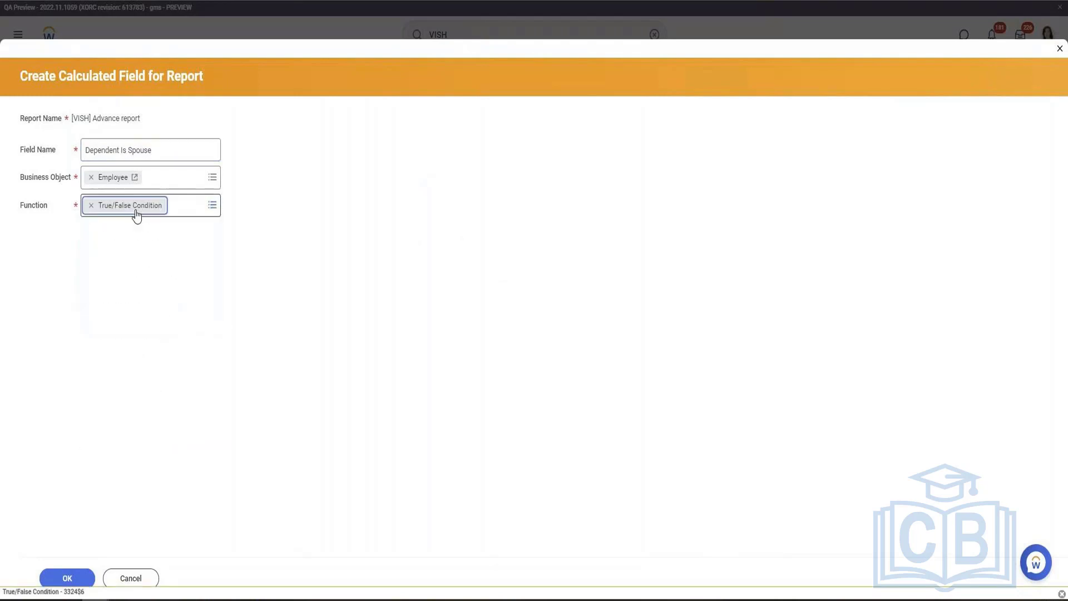
pyautogui.click(78, 584)
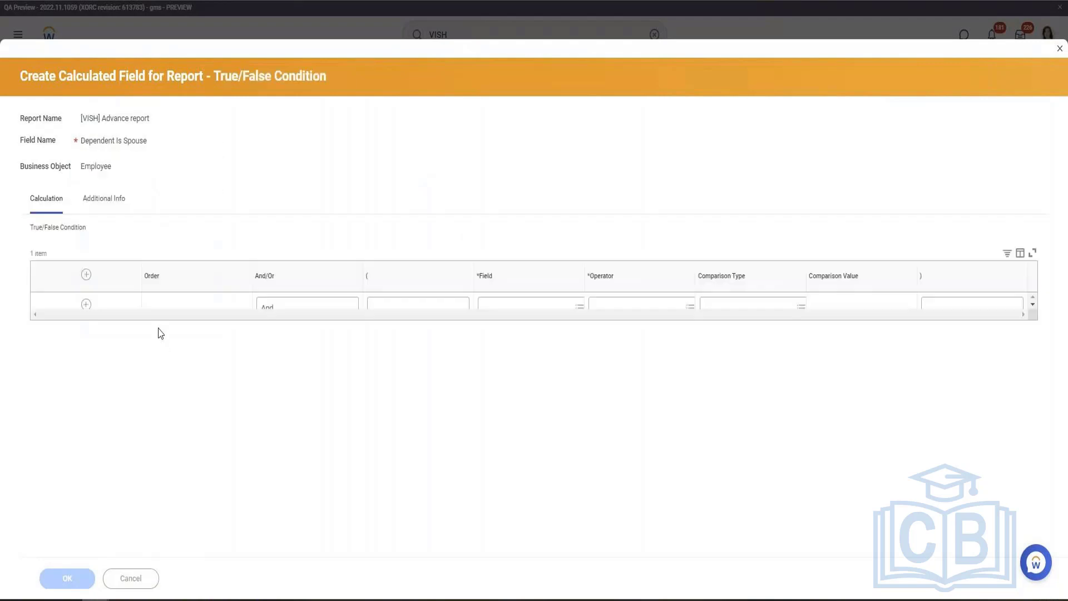
pyautogui.click(395, 310)
pyautogui.write('Dependen')
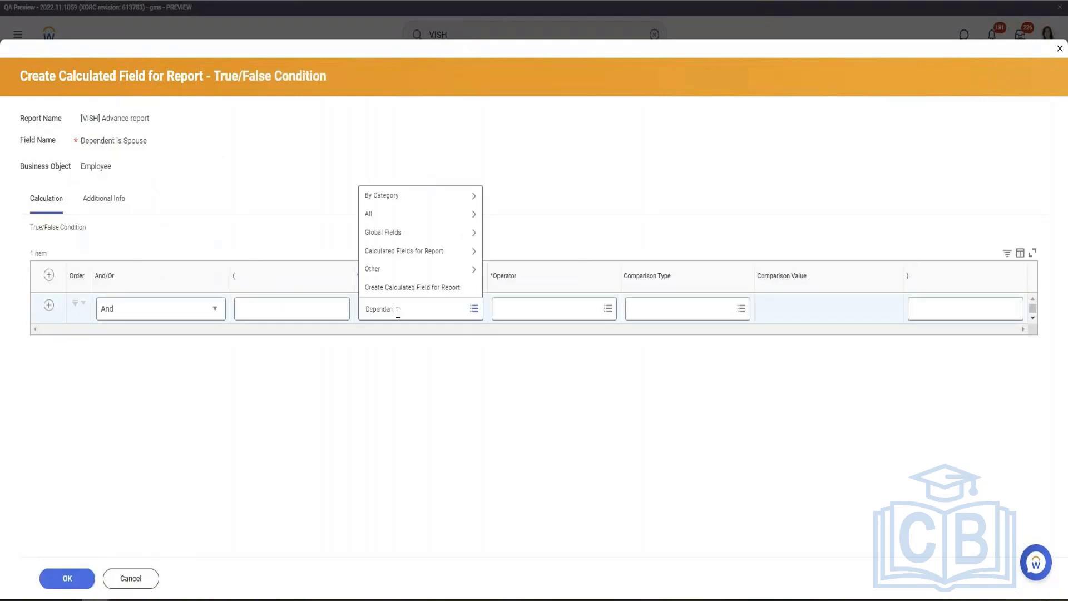
pyautogui.write('t')
pyautogui.press('Return')
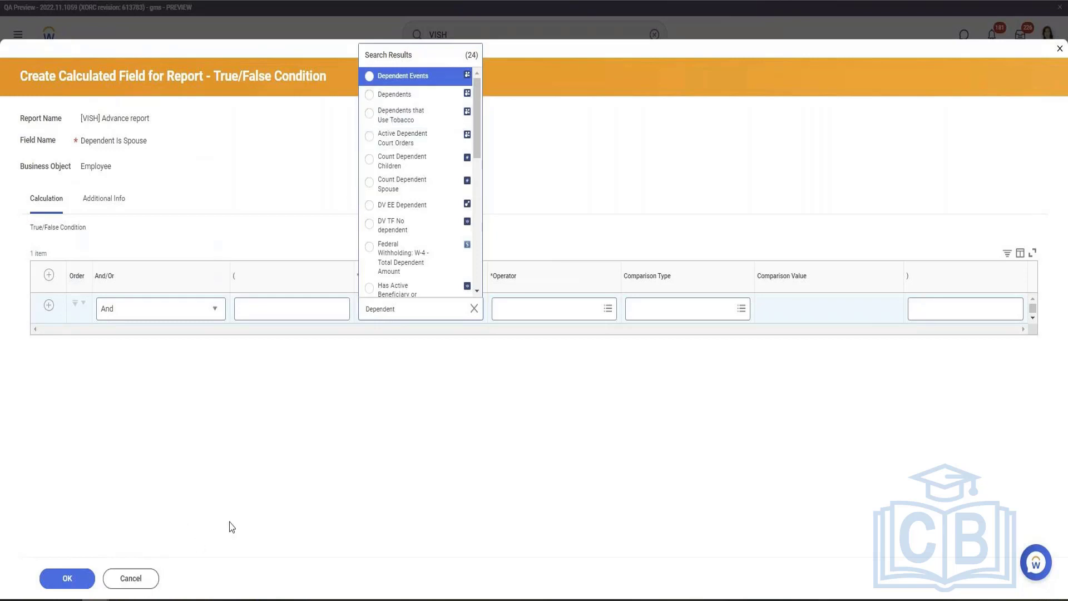
pyautogui.click(131, 579)
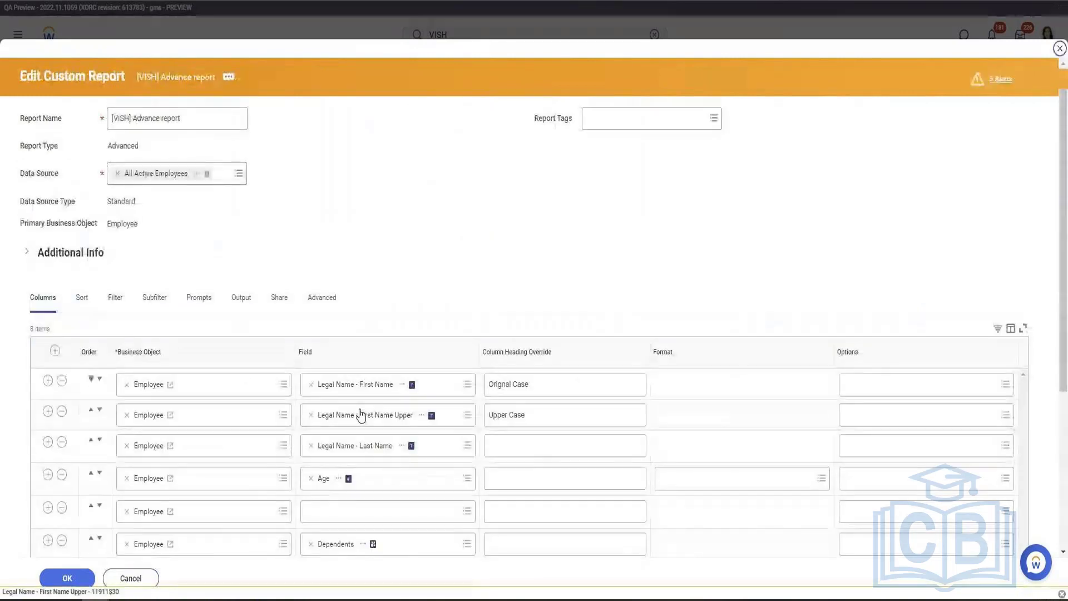
# Start a new calculated field for the empty Employee row below Age and name it "Spouse Dependent"
pyautogui.scroll(-5, 360, 414)
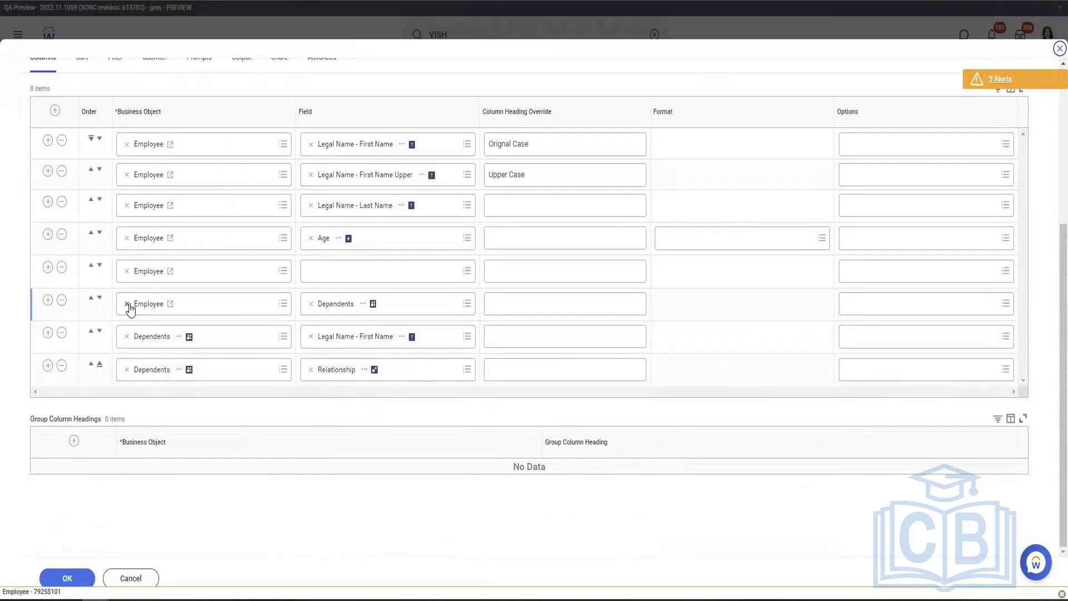
pyautogui.click(359, 275)
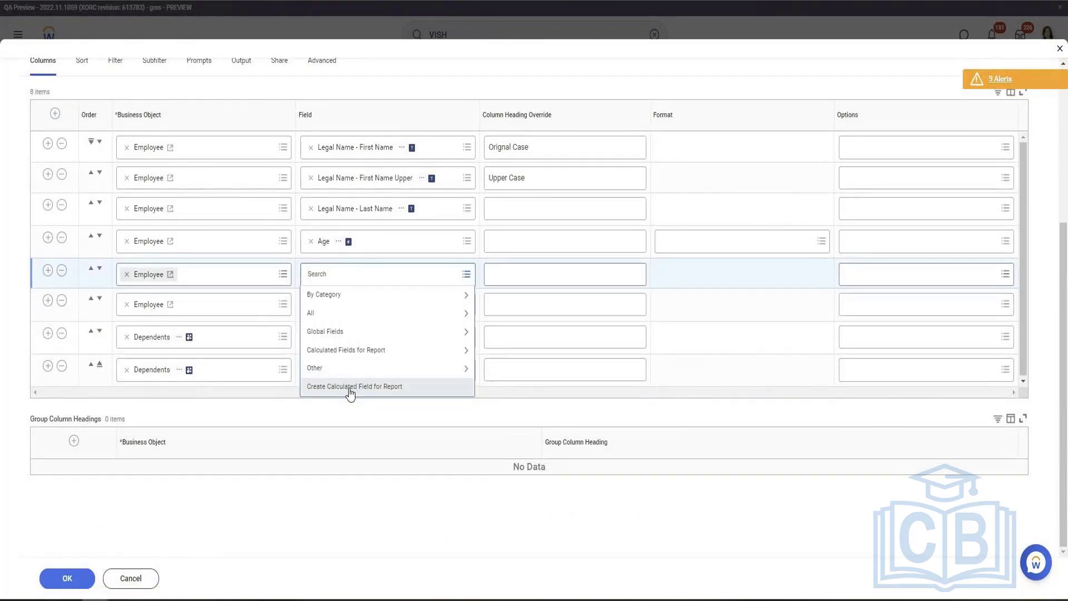
pyautogui.click(349, 387)
pyautogui.click(169, 151)
pyautogui.write('D')
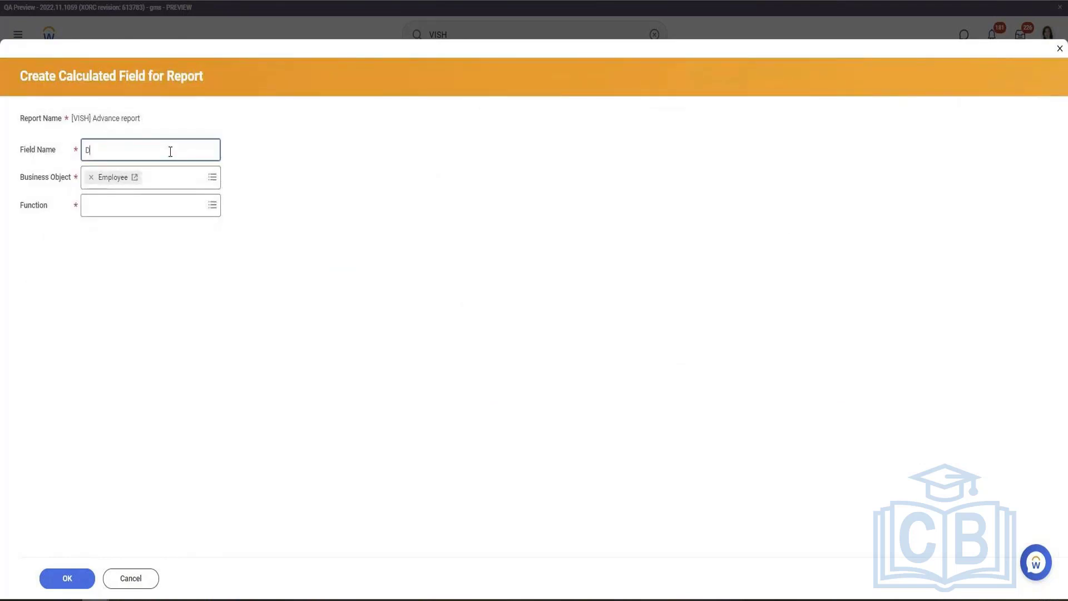
pyautogui.write('ependnts')
pyautogui.hotkey('ctrl', 'a')
pyautogui.write('Sposuse')
pyautogui.press('BackSpace')
pyautogui.press('BackSpace')
pyautogui.press('BackSpace')
pyautogui.press('BackSpace')
pyautogui.write('ouse Dependent')
pyautogui.rightClick(103, 148)
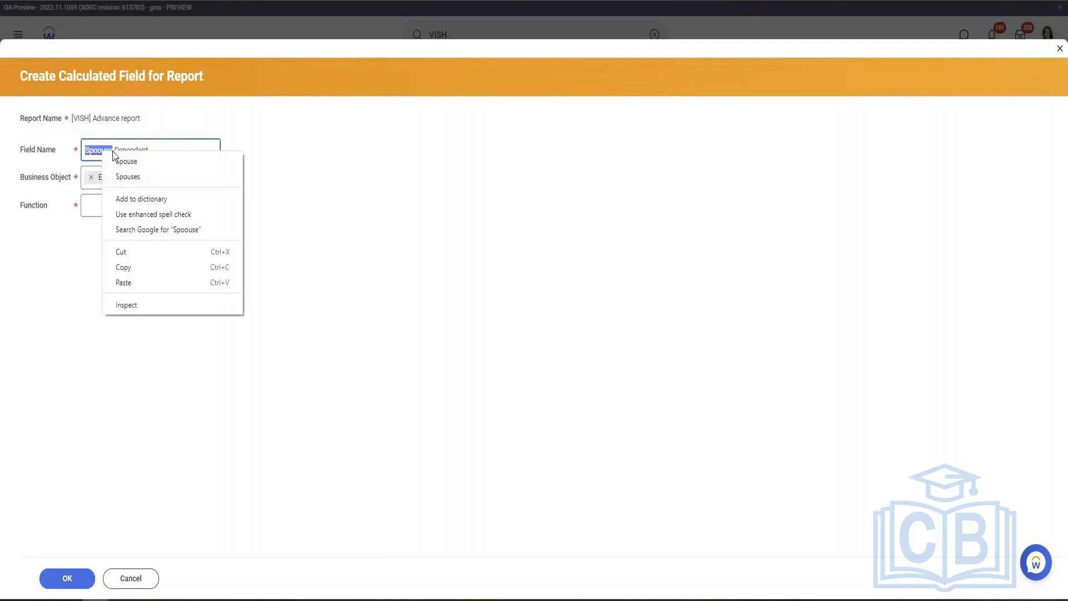
pyautogui.click(122, 159)
# Assign the Lookup Related Value function, extend the field name to "Spouse Dependent LRV", and proceed to its definition
pyautogui.click(126, 204)
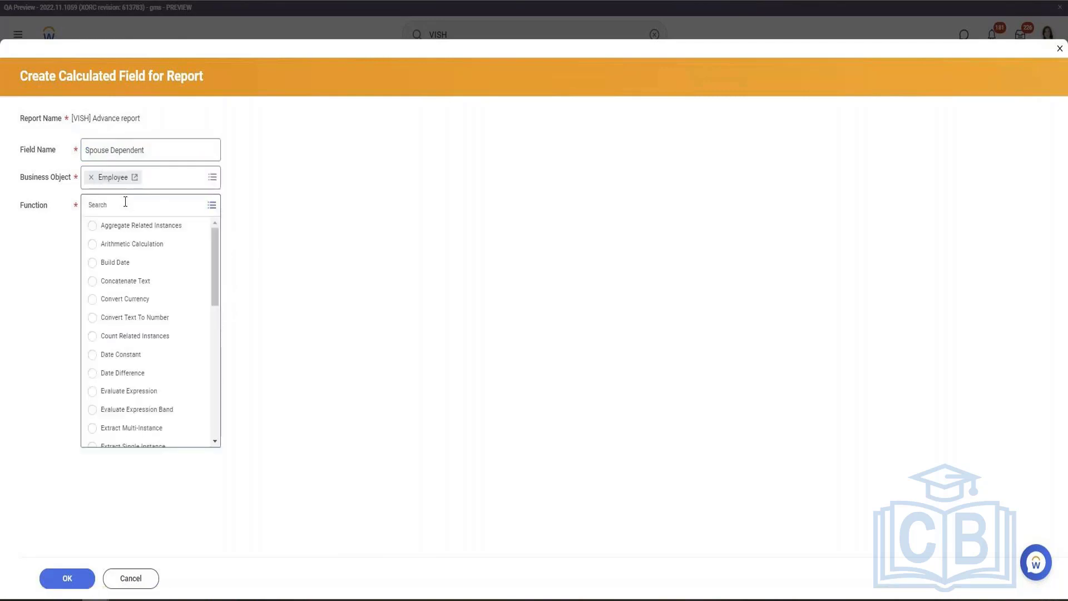
pyautogui.write('look')
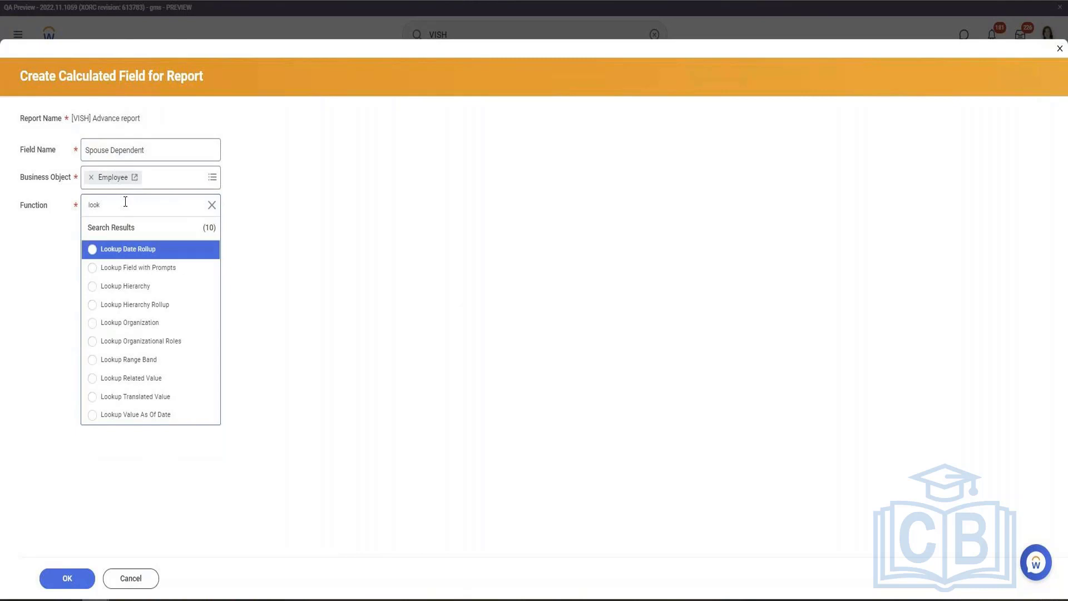
pyautogui.click(156, 383)
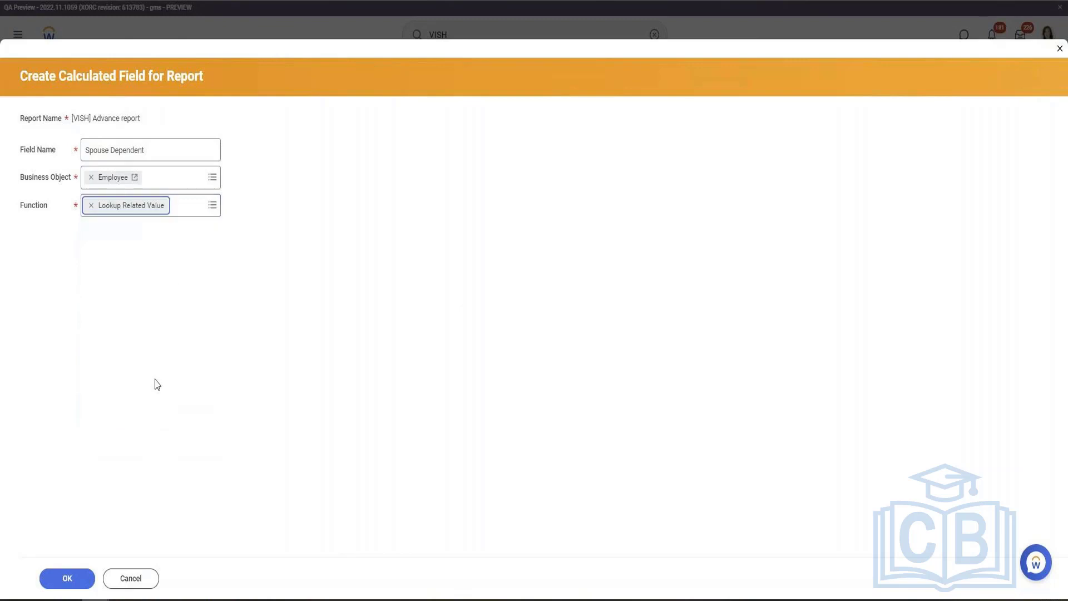
pyautogui.click(172, 151)
pyautogui.write('LRV')
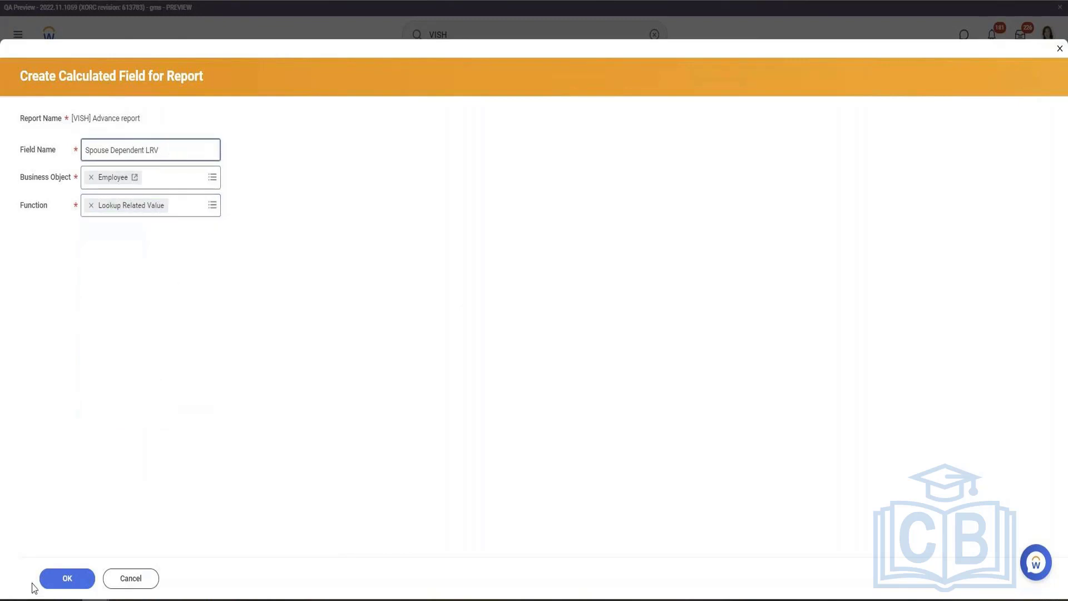
pyautogui.click(79, 581)
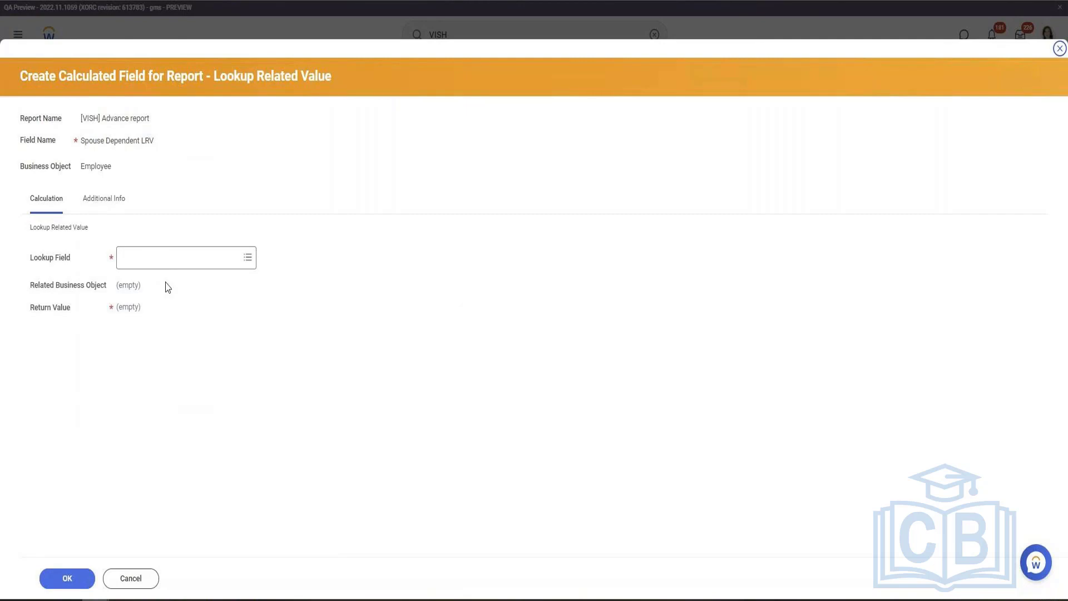
# Search the lookup fields for "Depend", examine the definition of Extract Spouse/DP (Worker Dependents) in a new tab, and clear the search
pyautogui.click(176, 262)
pyautogui.write('Dependnt')
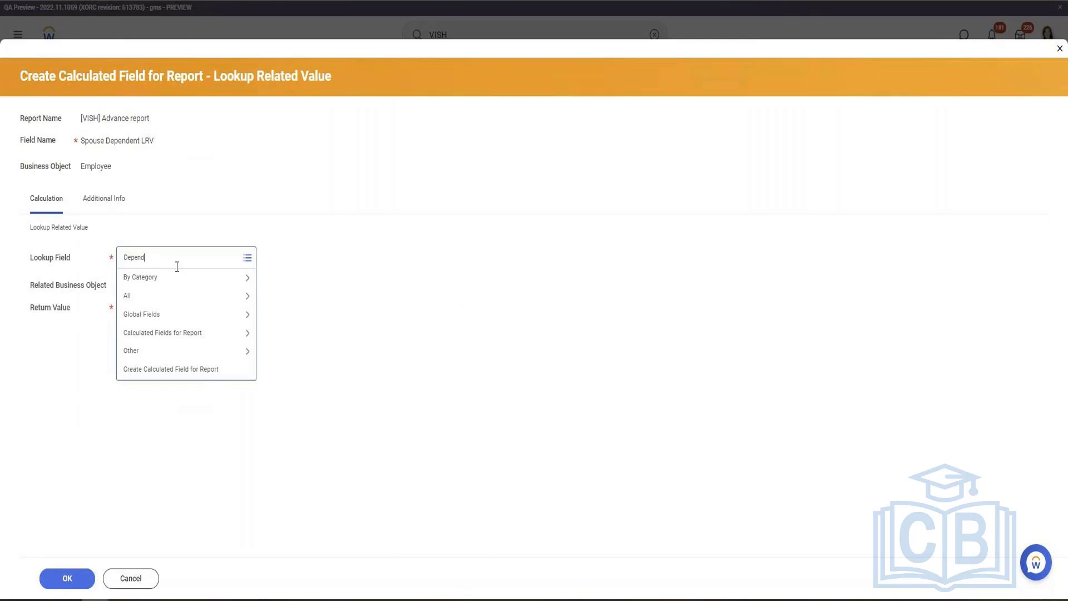
pyautogui.press('Return')
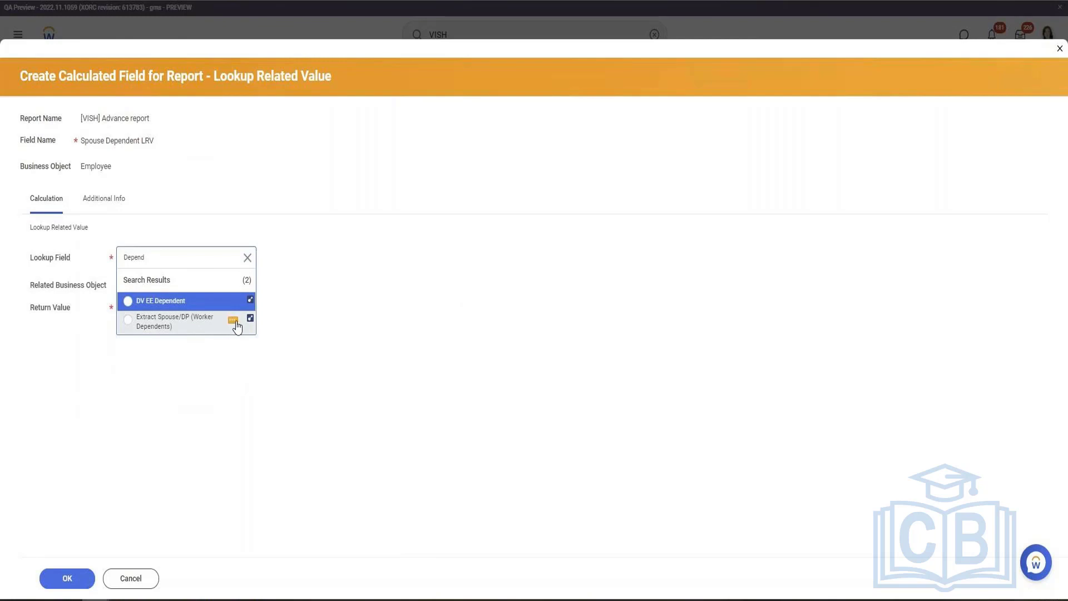
pyautogui.click(234, 321)
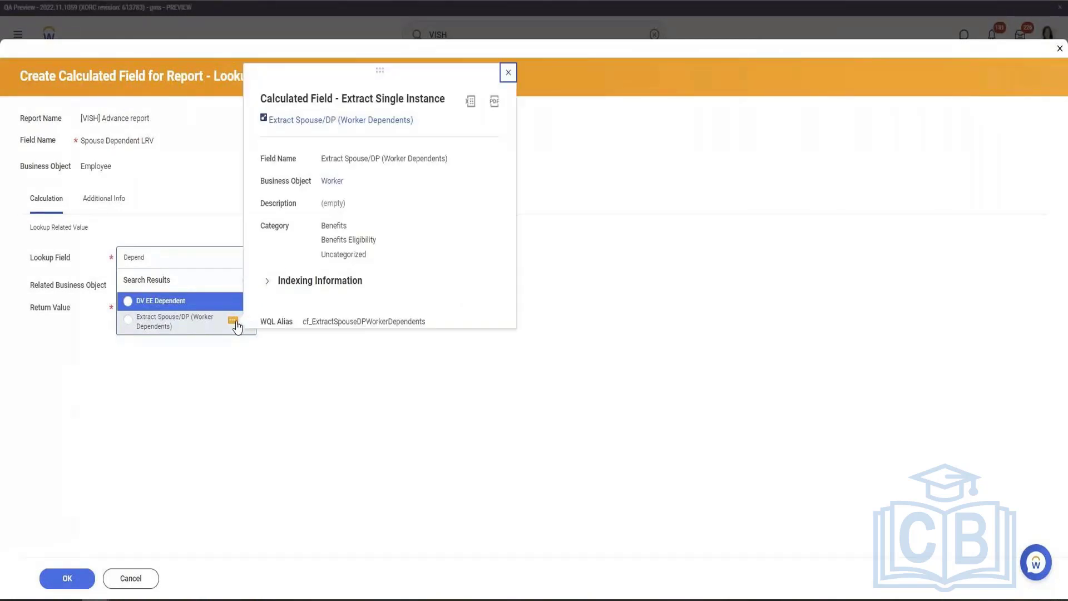
pyautogui.rightClick(334, 121)
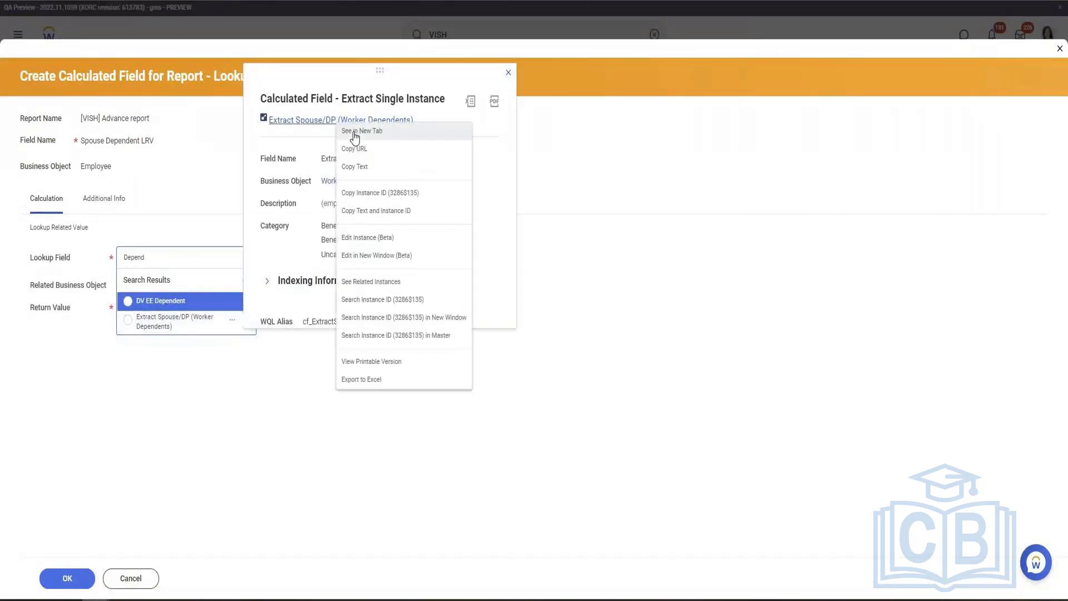
pyautogui.click(357, 132)
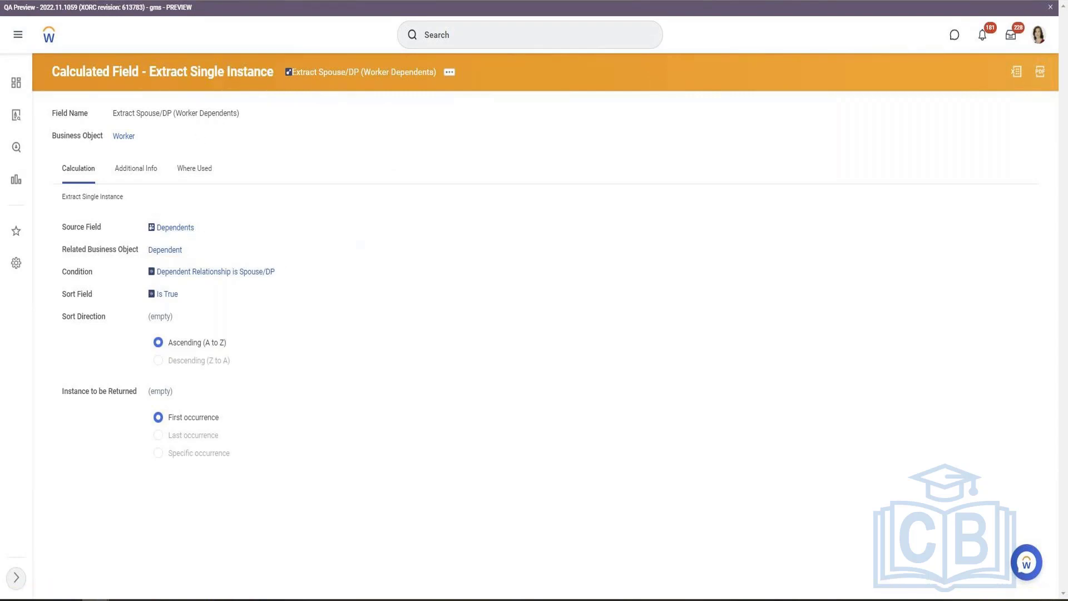
pyautogui.hotkey('ctrl', 'shift', 'Tab')
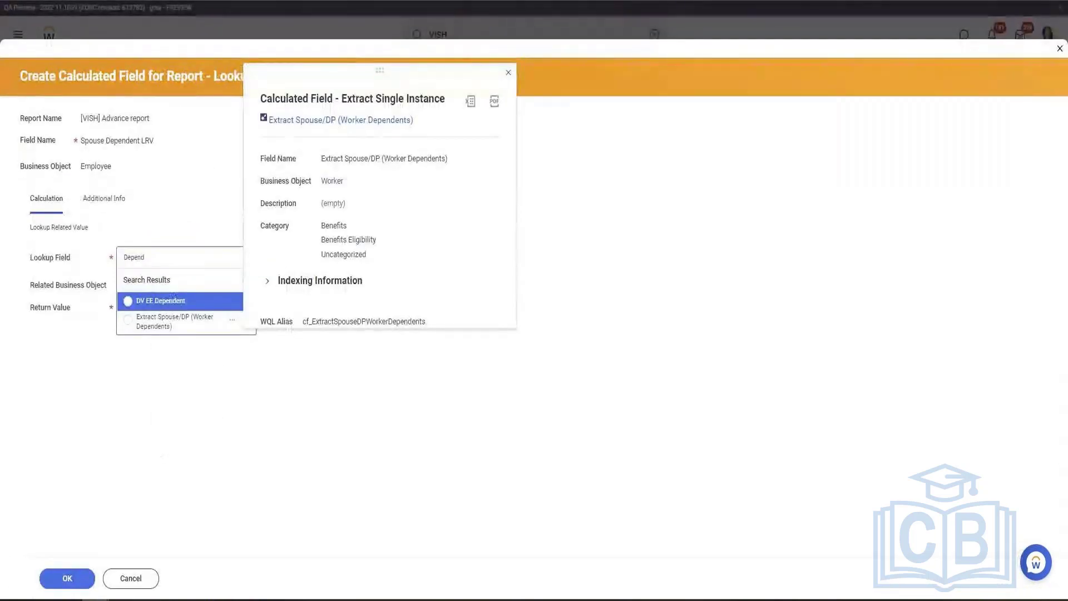
pyautogui.click(228, 417)
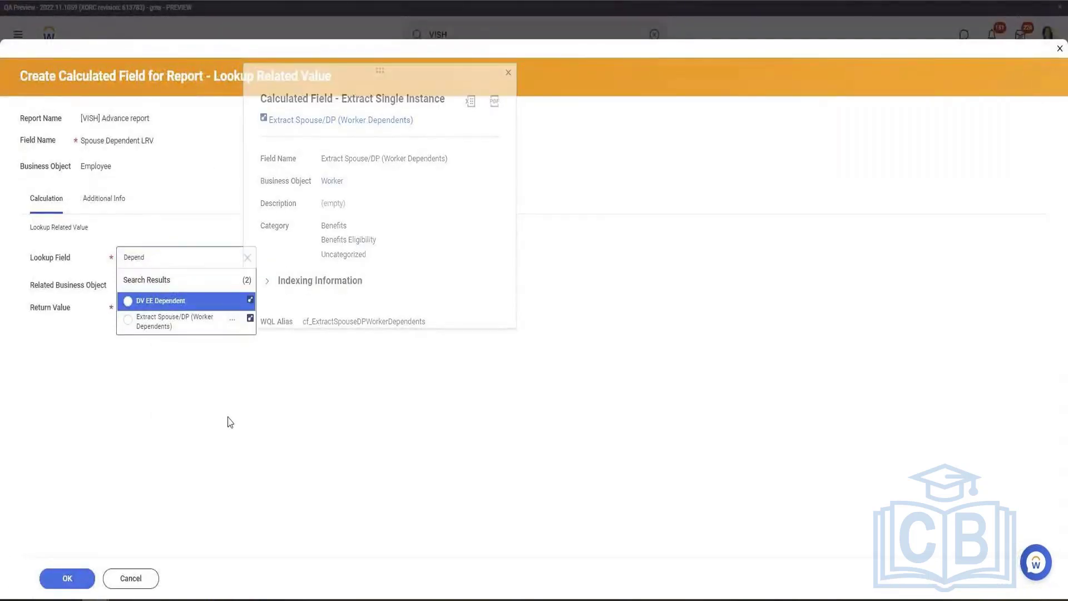
pyautogui.click(247, 258)
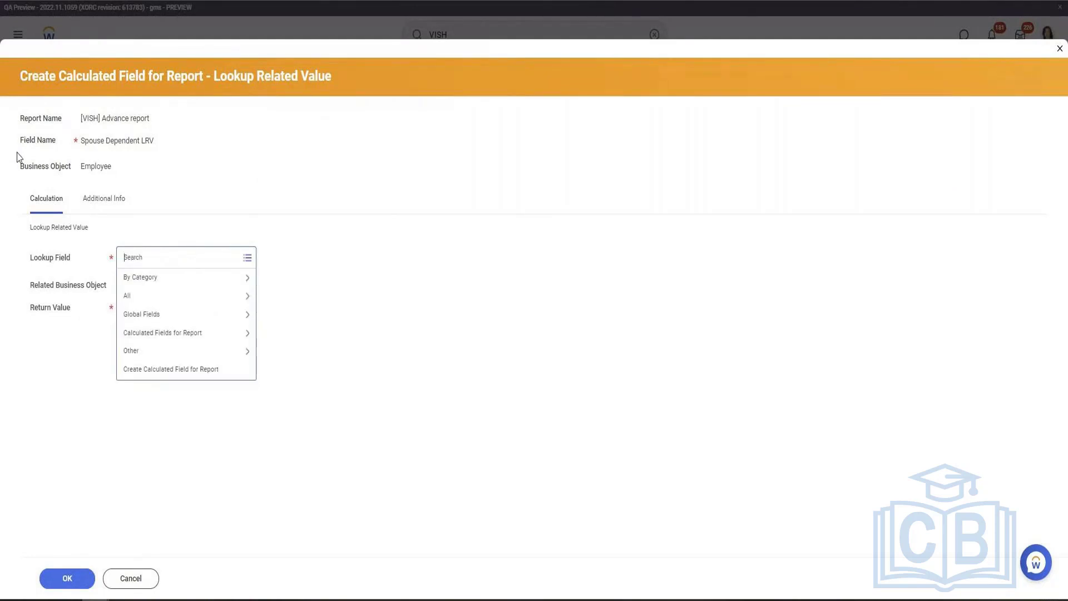
# Create a calculated field for the lookup field, named "Dependents ESI" with the Extract Single Instance function, and proceed to its definition
pyautogui.click(178, 370)
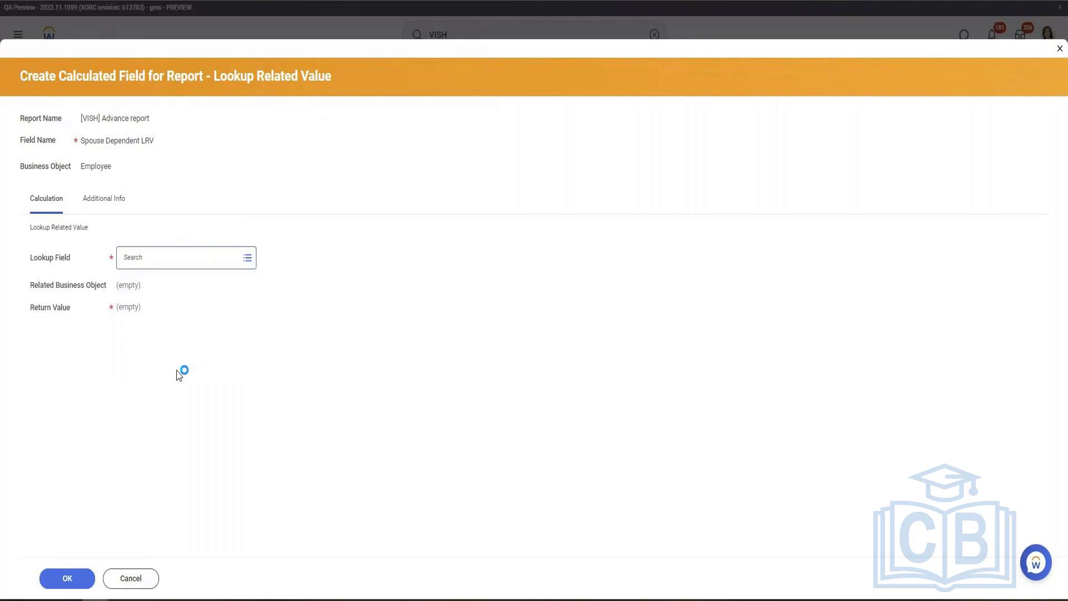
pyautogui.click(102, 147)
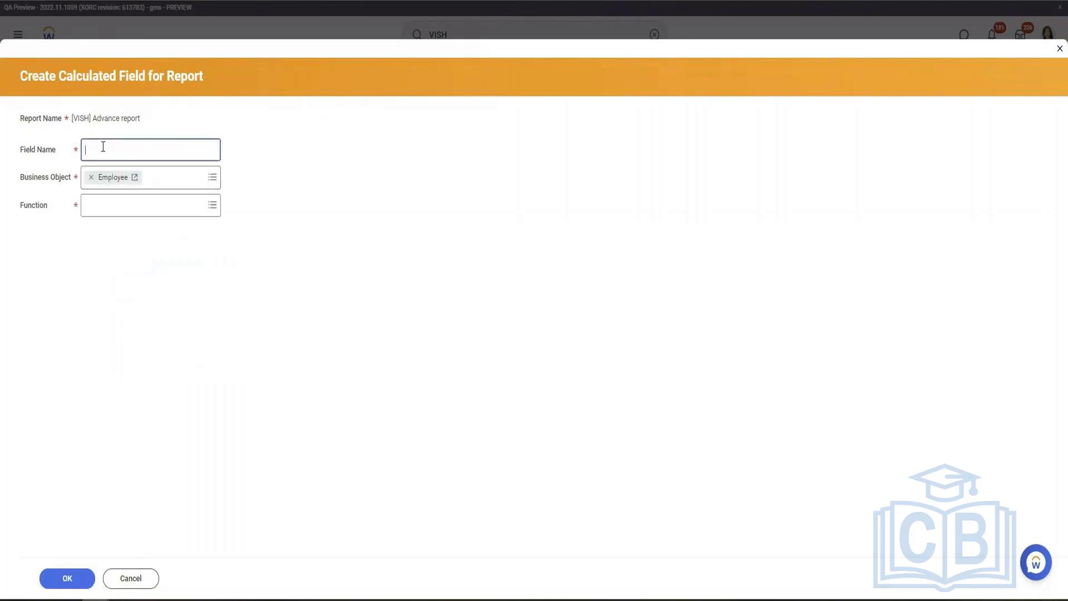
pyautogui.write('Dependents ES')
pyautogui.press('Tab')
pyautogui.press('Tab')
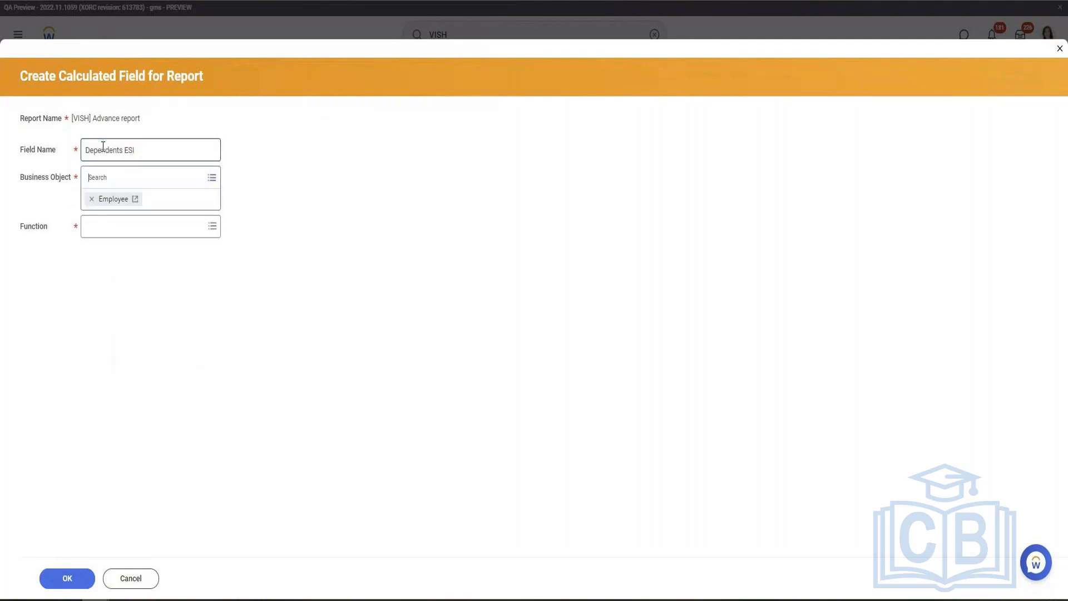
pyautogui.write('Extract sin')
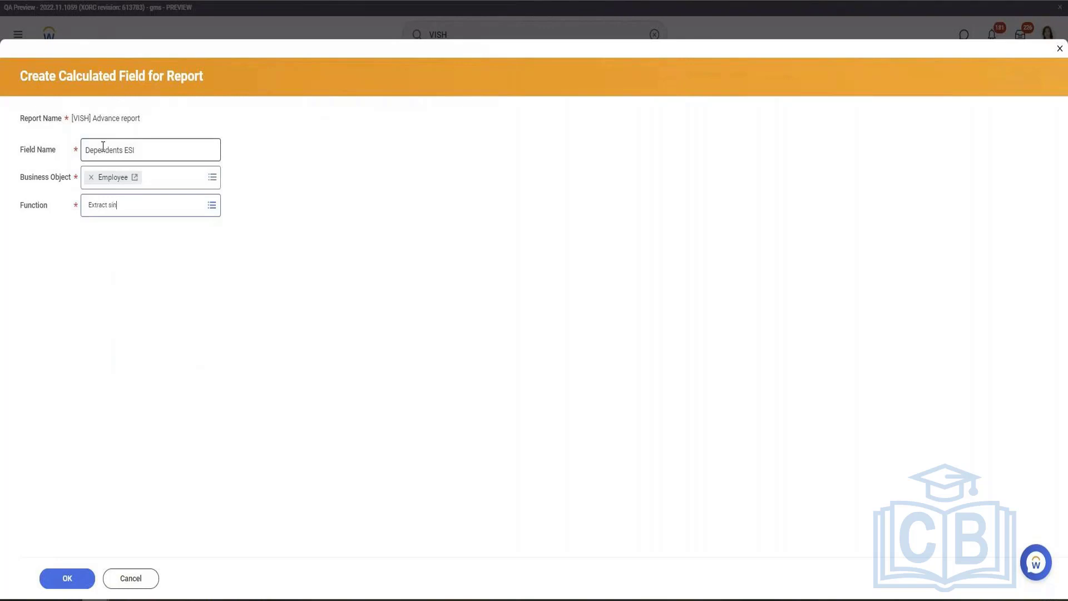
pyautogui.press('Return')
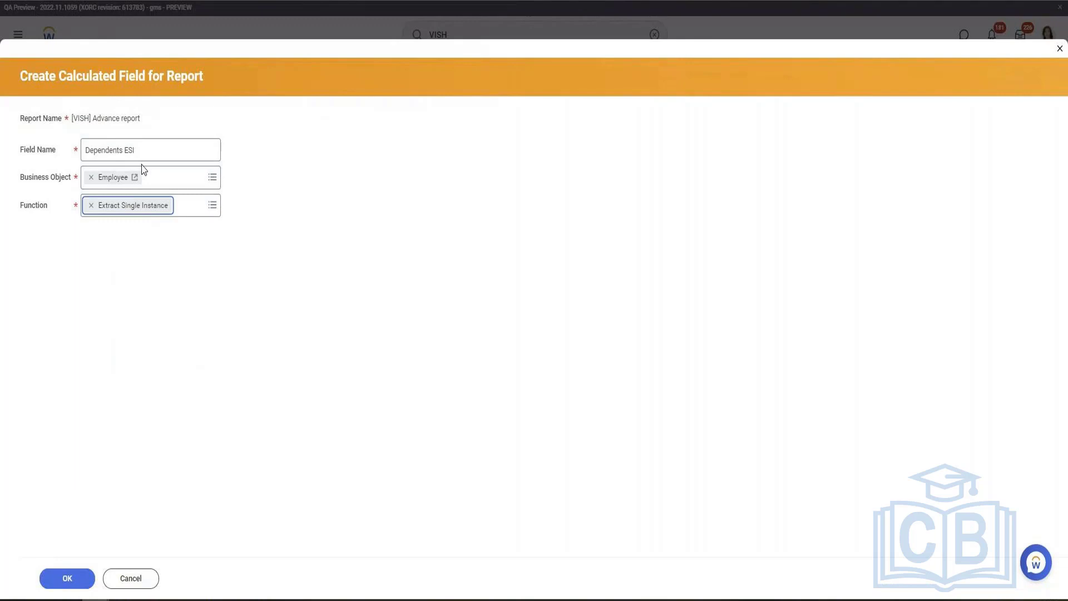
pyautogui.click(78, 581)
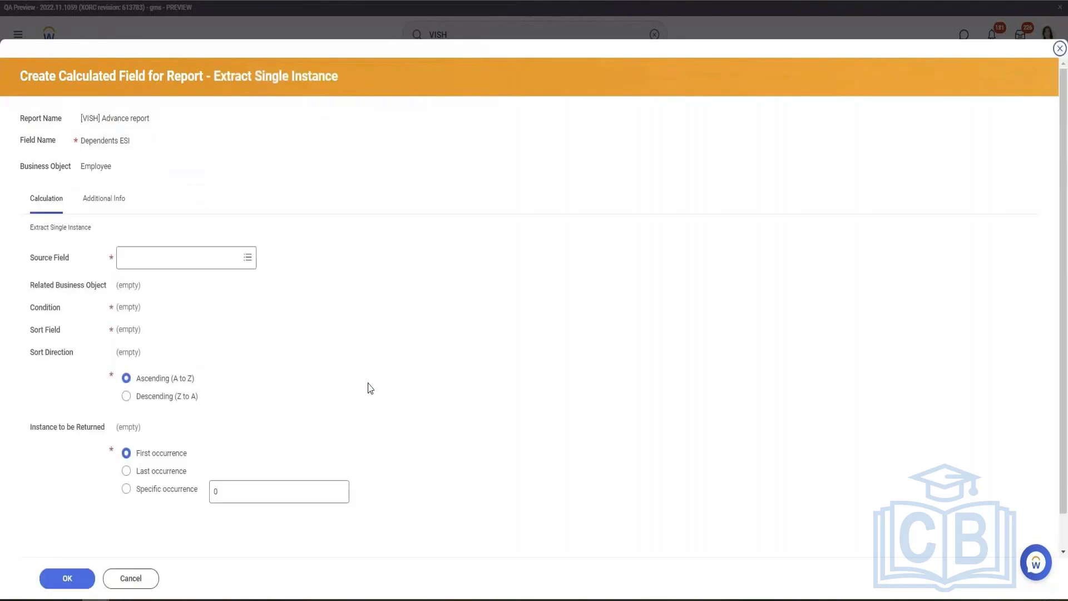
# Set the source field of Dependents ESI to Dependents and its sort field to Current Effective Date
pyautogui.click(149, 256)
pyautogui.write('Depen')
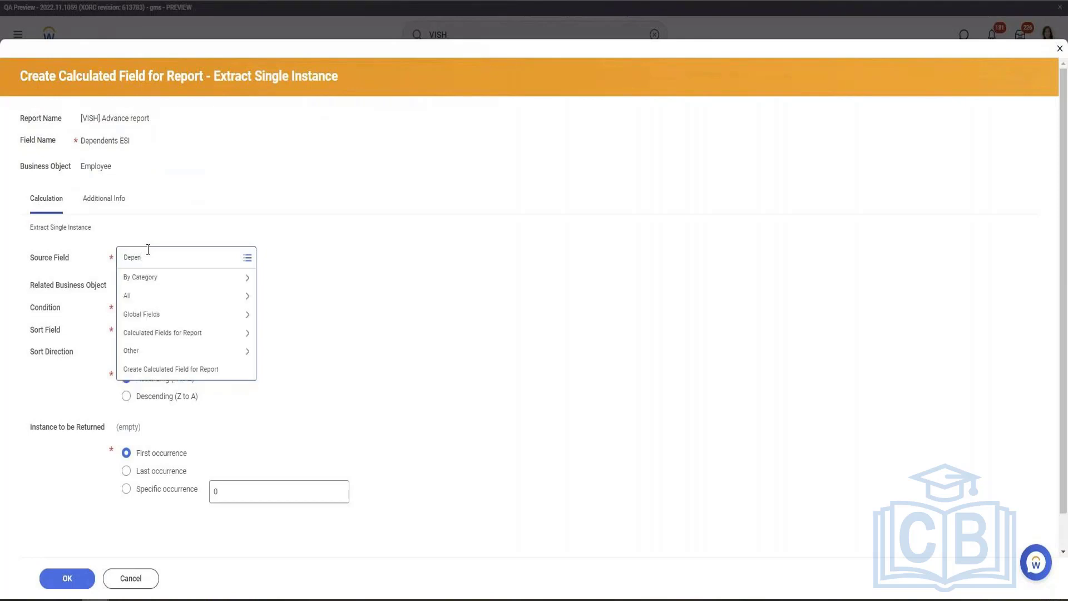
pyautogui.press('Return')
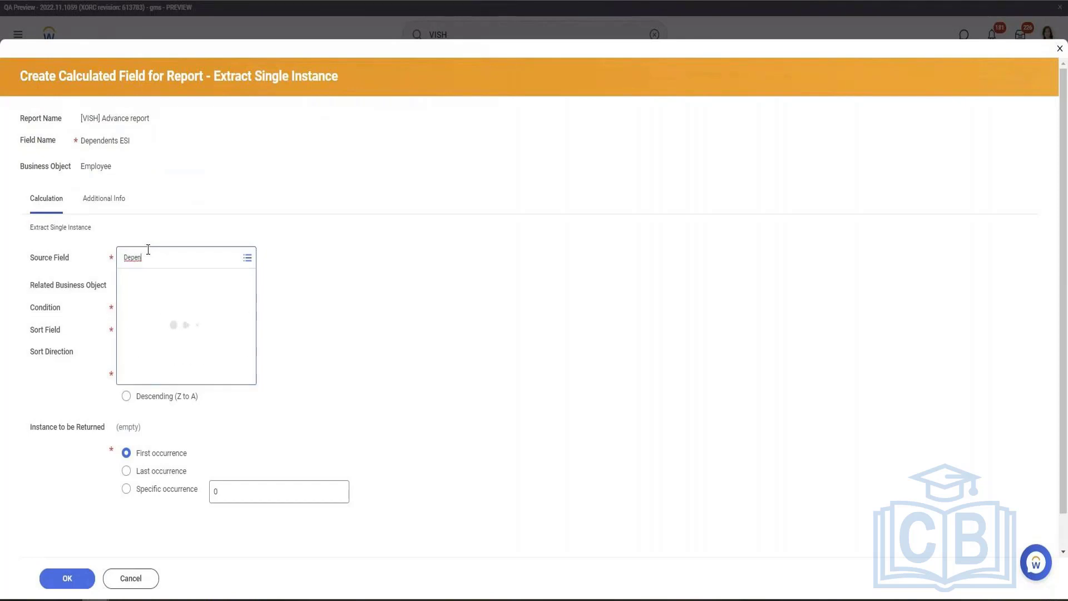
pyautogui.click(213, 320)
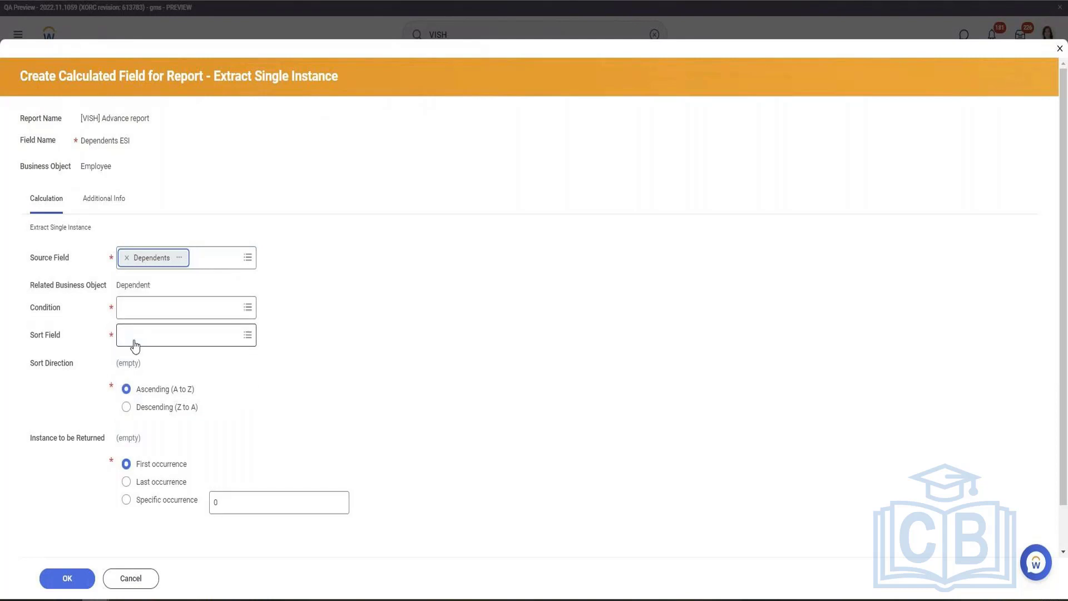
pyautogui.click(153, 343)
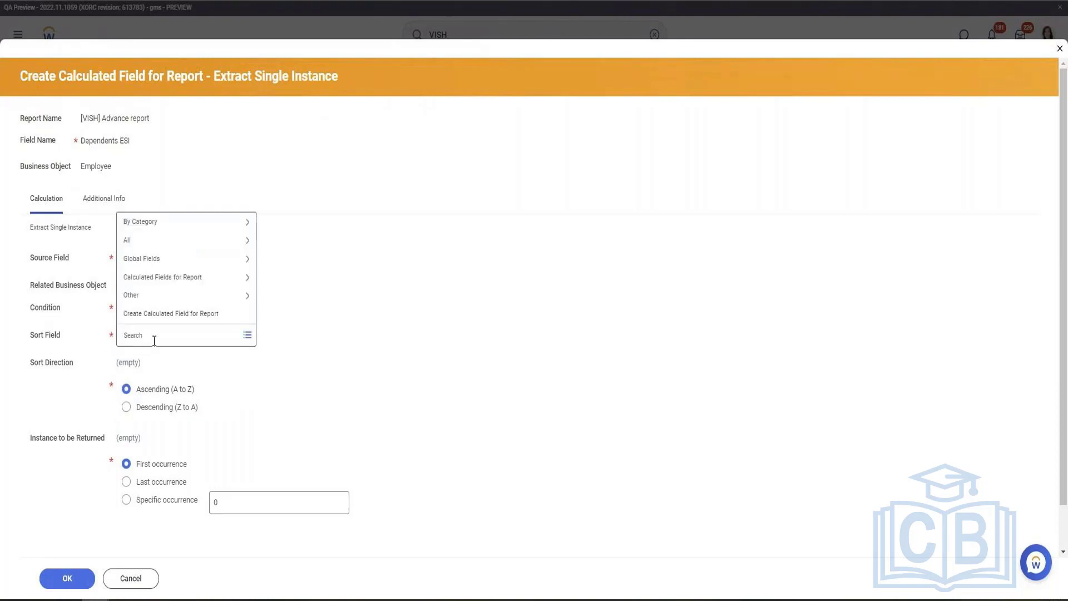
pyautogui.write('effect')
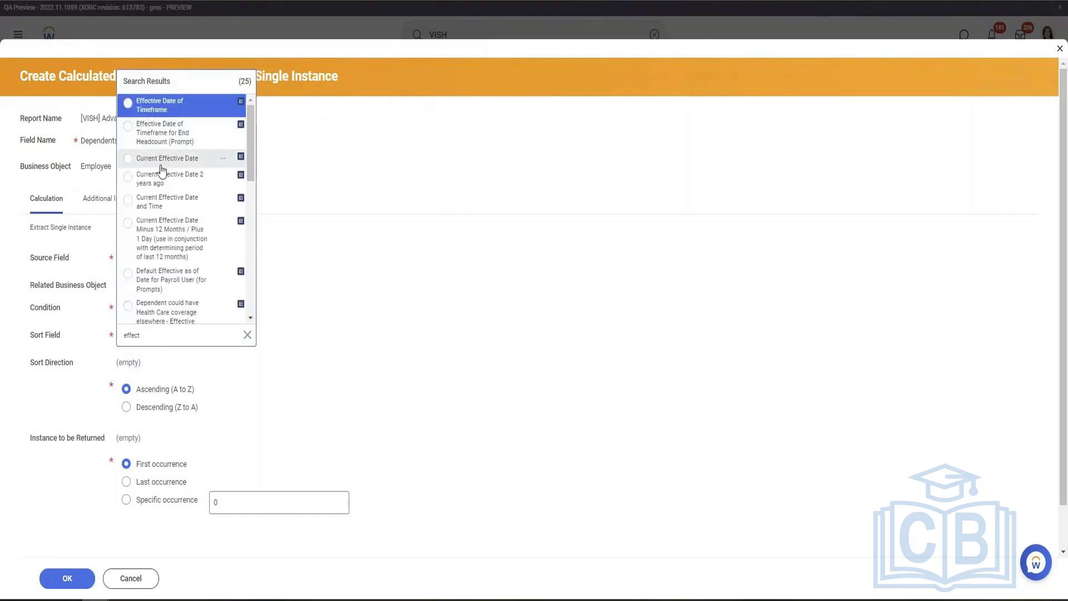
pyautogui.click(163, 159)
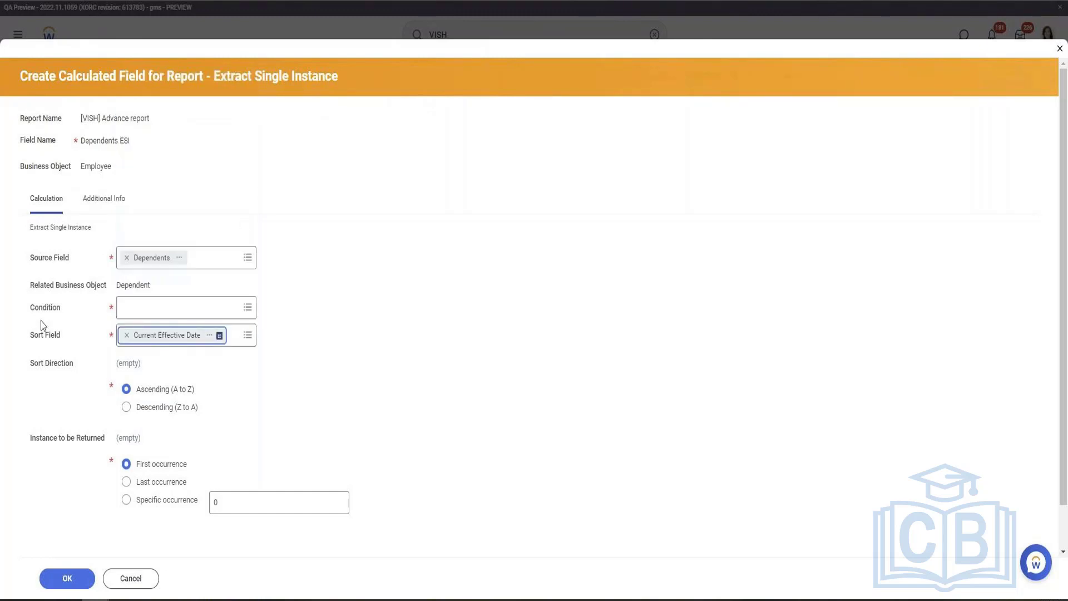
# Create a calculated field for the condition on the Dependent business object, naming it "Dependent Is Spouce"
pyautogui.click(207, 315)
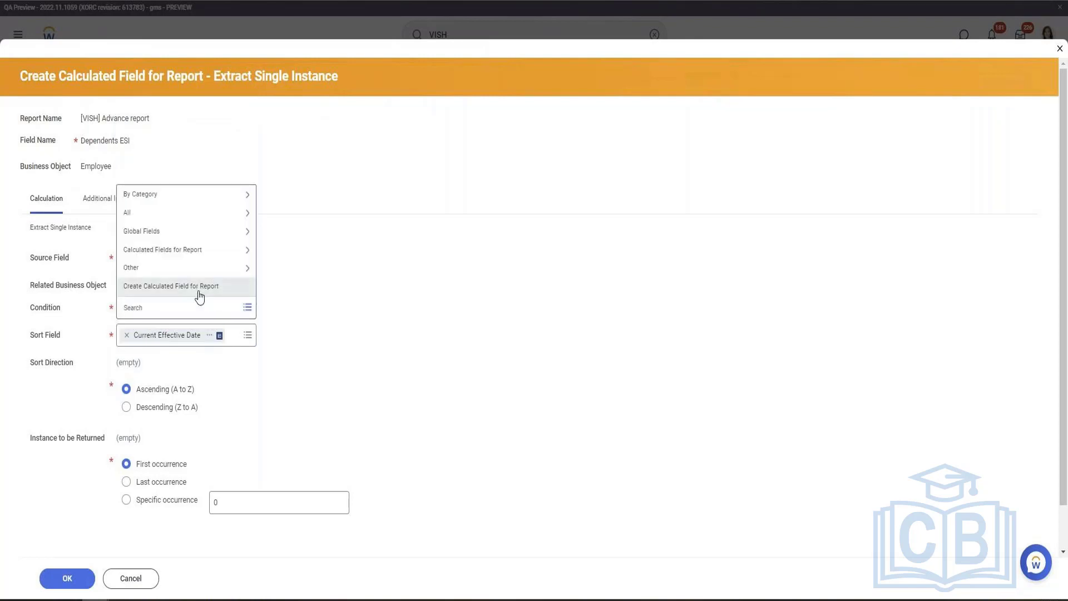
pyautogui.click(199, 292)
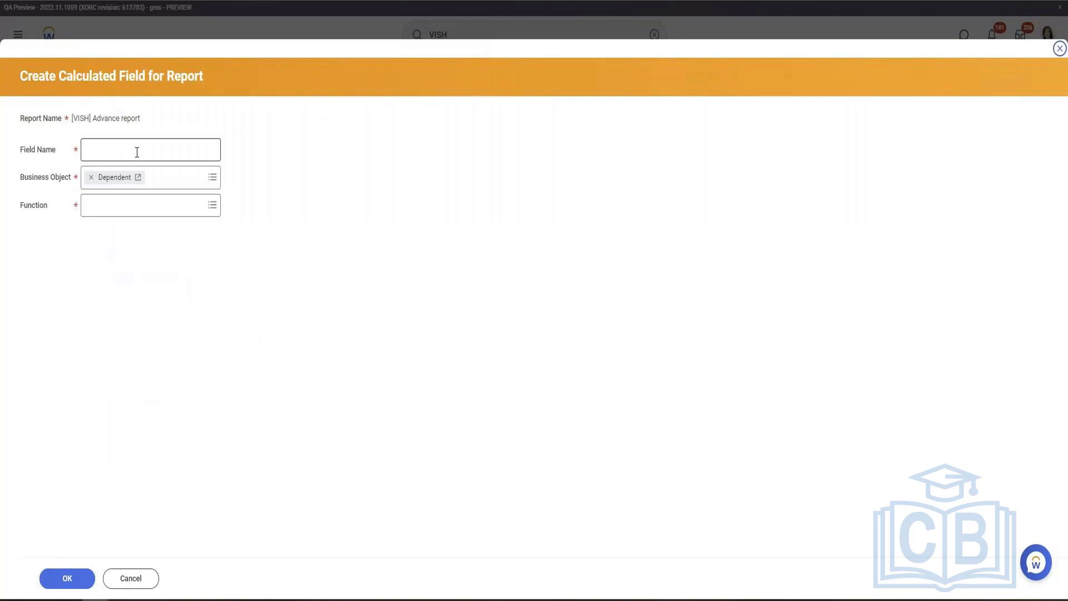
pyautogui.click(137, 152)
pyautogui.write('Depend')
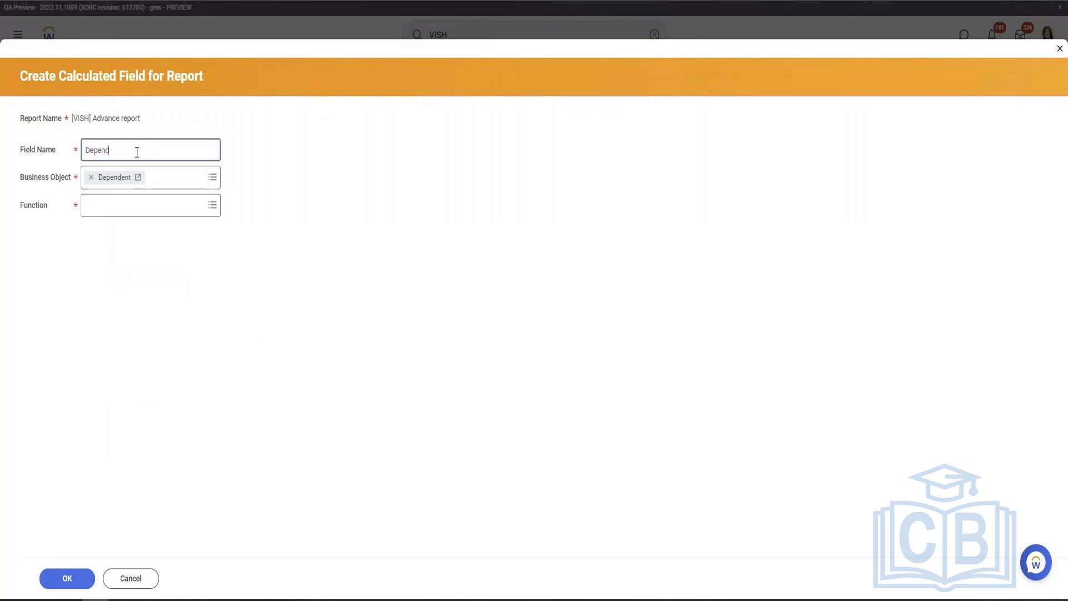
pyautogui.write('nte')
pyautogui.write('nt Is F')
pyautogui.press('BackSpace')
pyautogui.write('Spouce')
# Assign the True/False Condition function to Dependent Is Spouce and proceed to its definition
pyautogui.press('Tab')
pyautogui.press('Tab')
pyautogui.write('t')
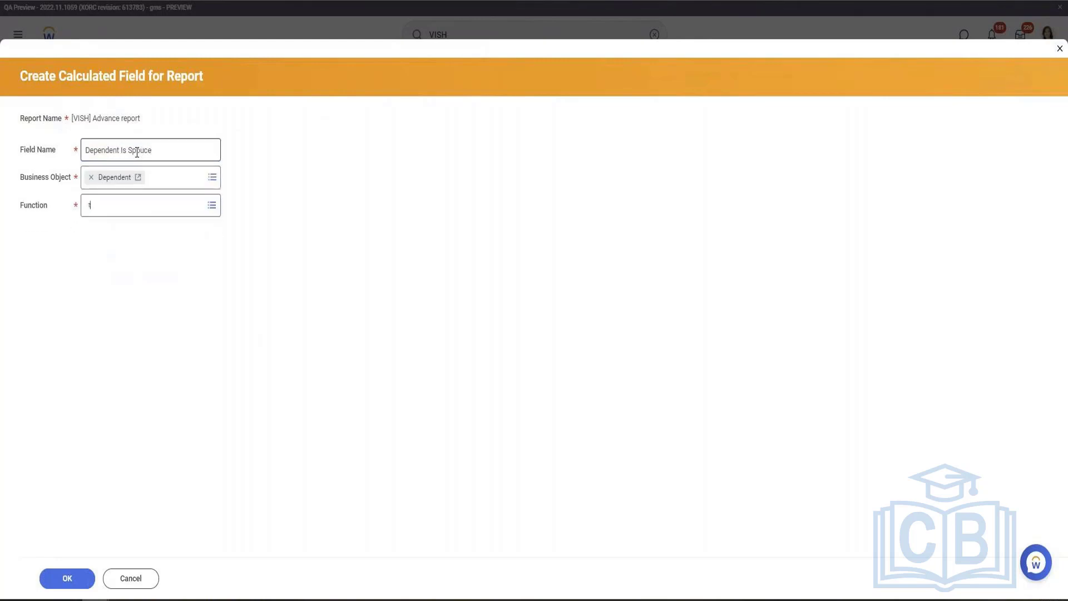
pyautogui.write('rue')
pyautogui.press('Return')
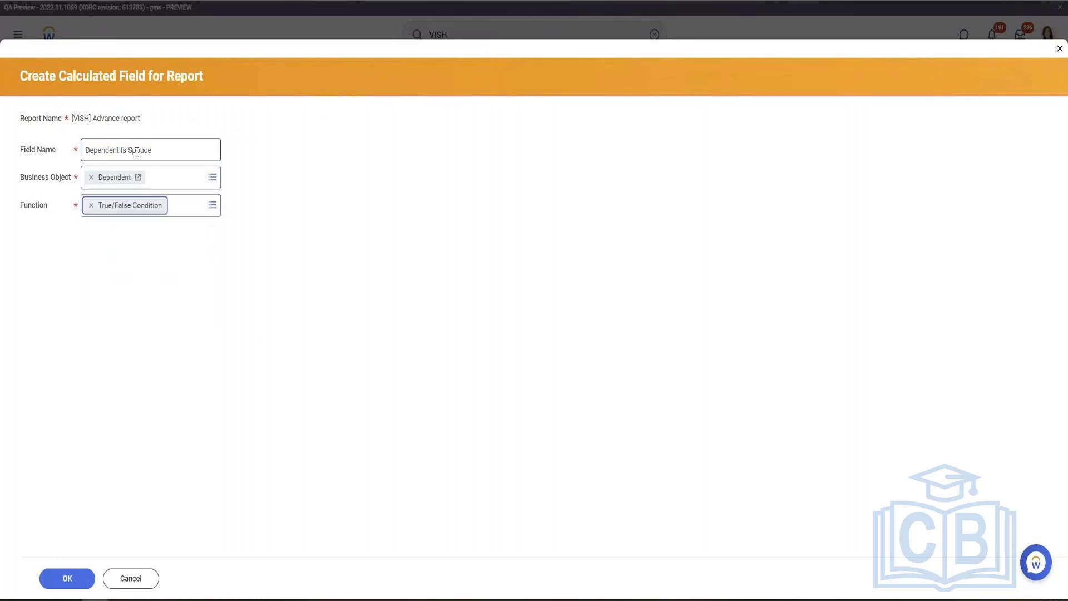
pyautogui.click(84, 576)
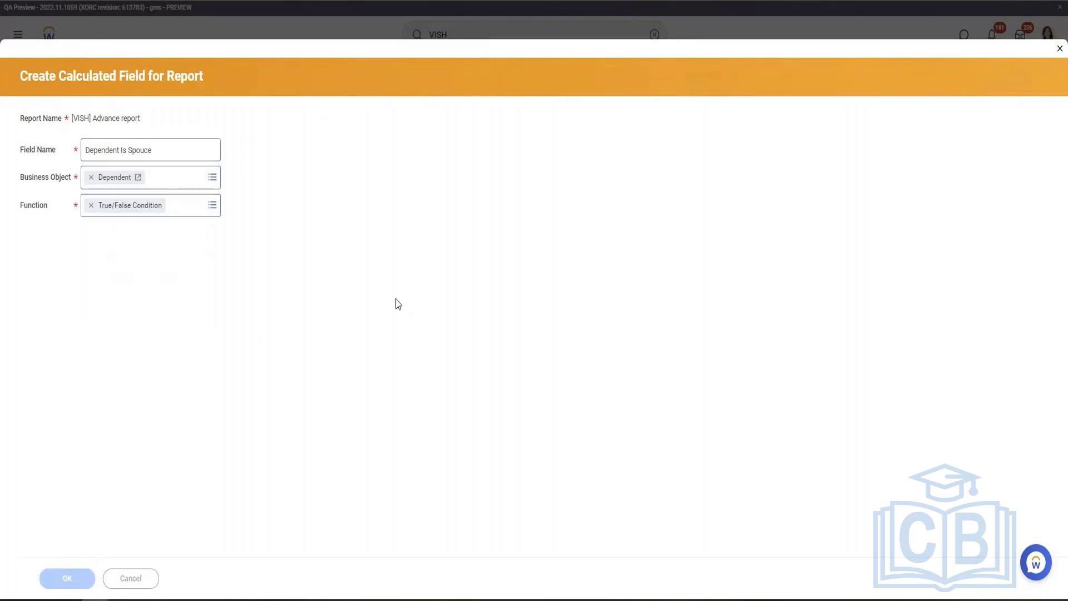
# Search the condition's fields for "relation" and set the field to Relationship
pyautogui.click(439, 309)
pyautogui.write('Depe')
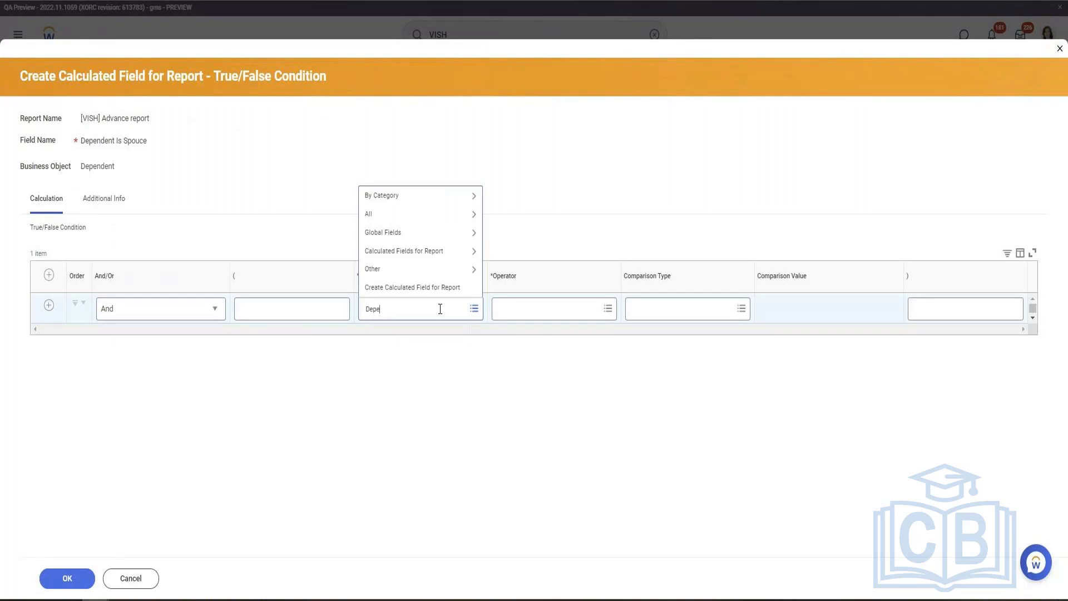
pyautogui.write('ned')
pyautogui.press('BackSpace')
pyautogui.press('BackSpace')
pyautogui.press('BackSpace')
pyautogui.press('BackSpace')
pyautogui.press('BackSpace')
pyautogui.press('BackSpace')
pyautogui.press('BackSpace')
pyautogui.press('BackSpace')
pyautogui.write('realation')
pyautogui.press('Return')
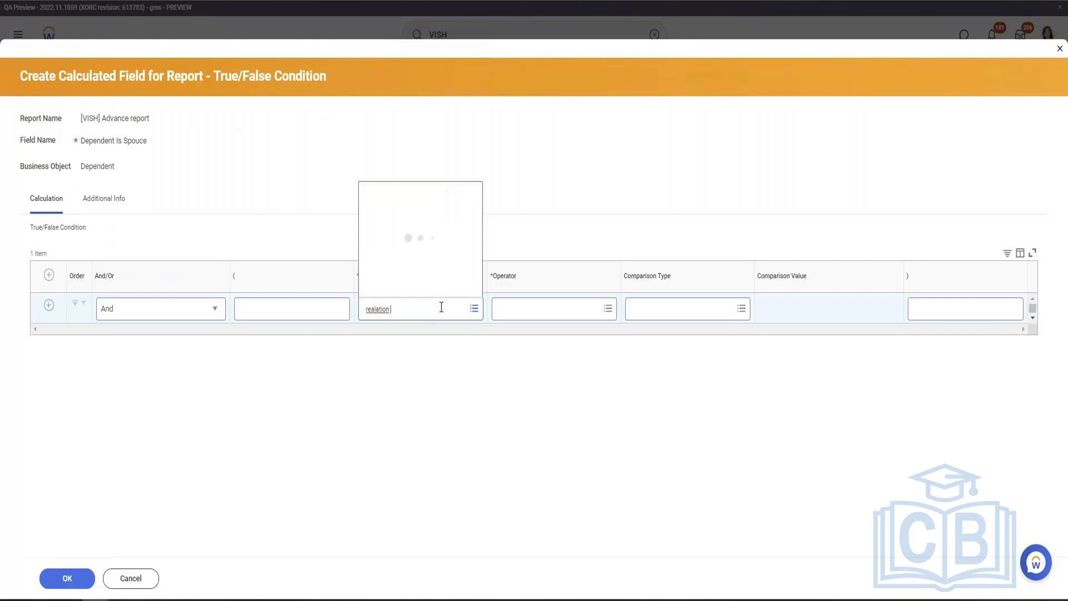
pyautogui.rightClick(385, 312)
pyautogui.rightClick(381, 312)
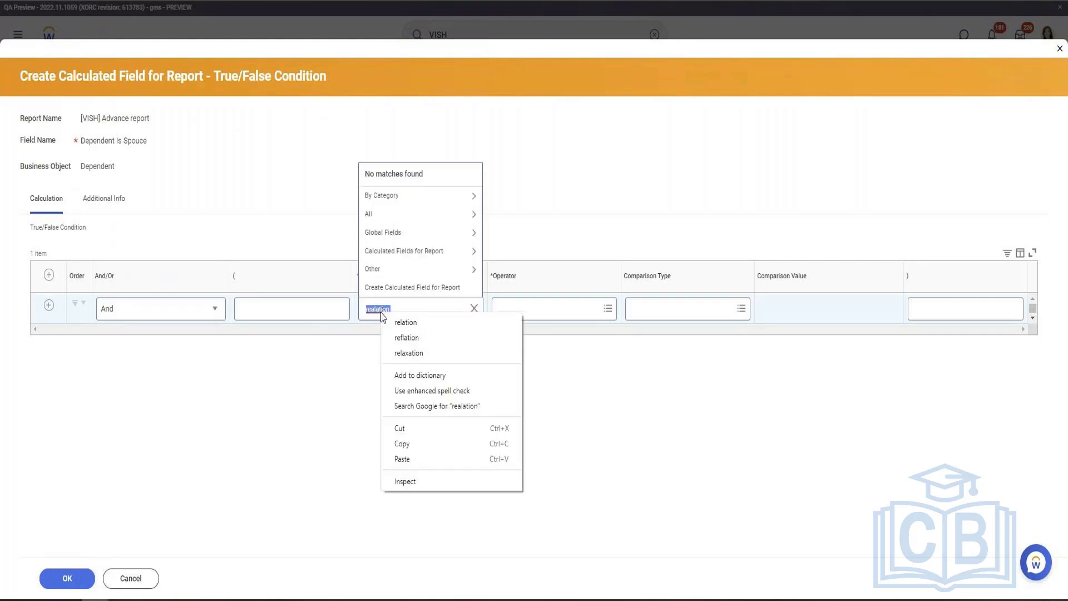
pyautogui.click(413, 319)
pyautogui.press('Return')
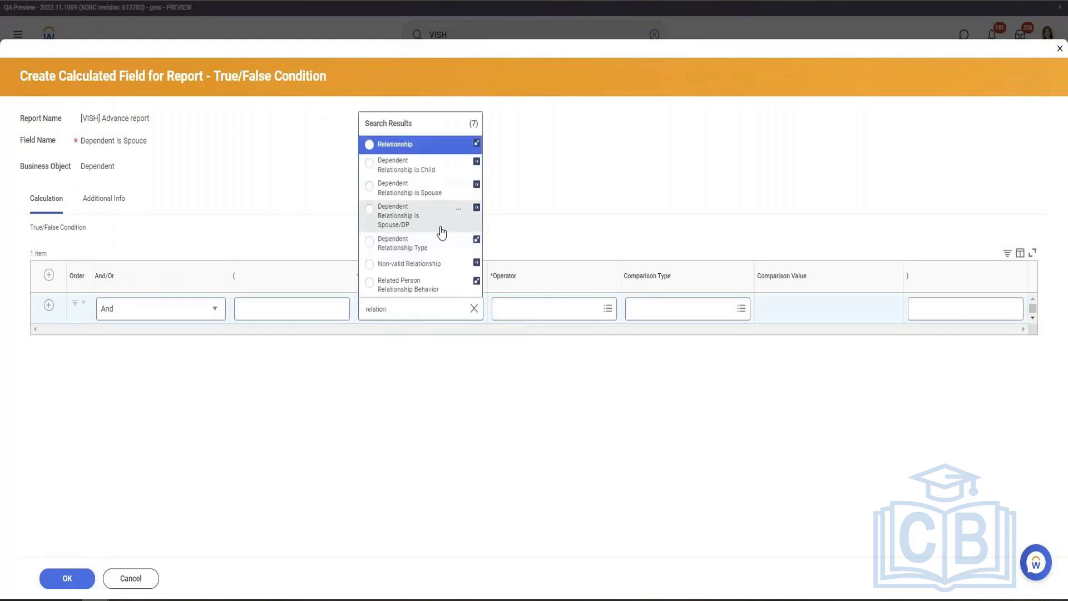
pyautogui.click(424, 145)
# Set the condition's operator to "in the selection list" with comparison value Spouse, and confirm both Dependent Is Spouce and Dependents ESI
pyautogui.click(529, 309)
pyautogui.write('in the')
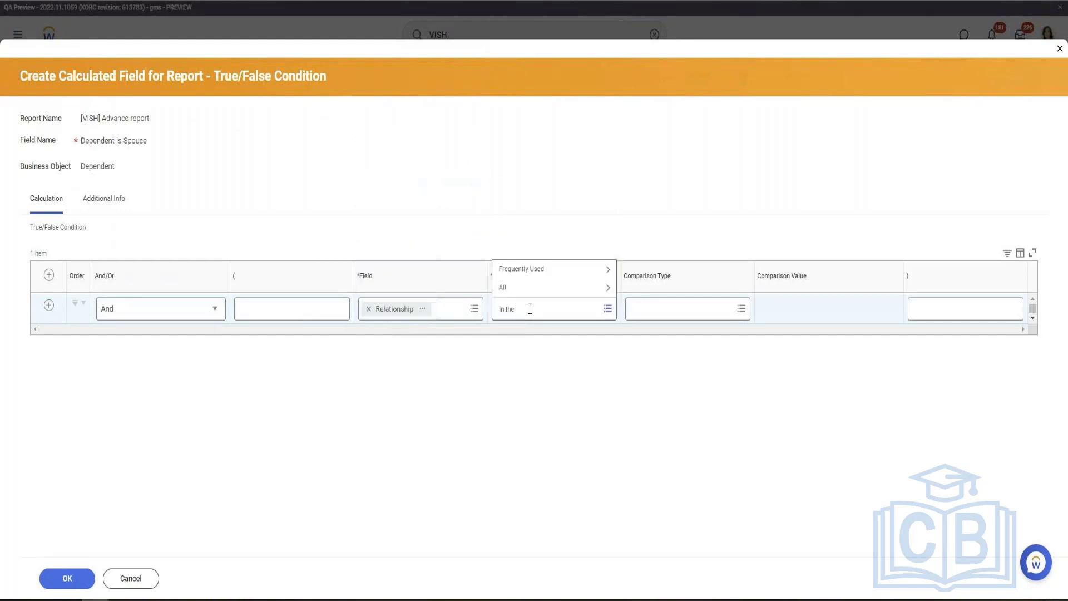
pyautogui.press('Return')
pyautogui.click(534, 267)
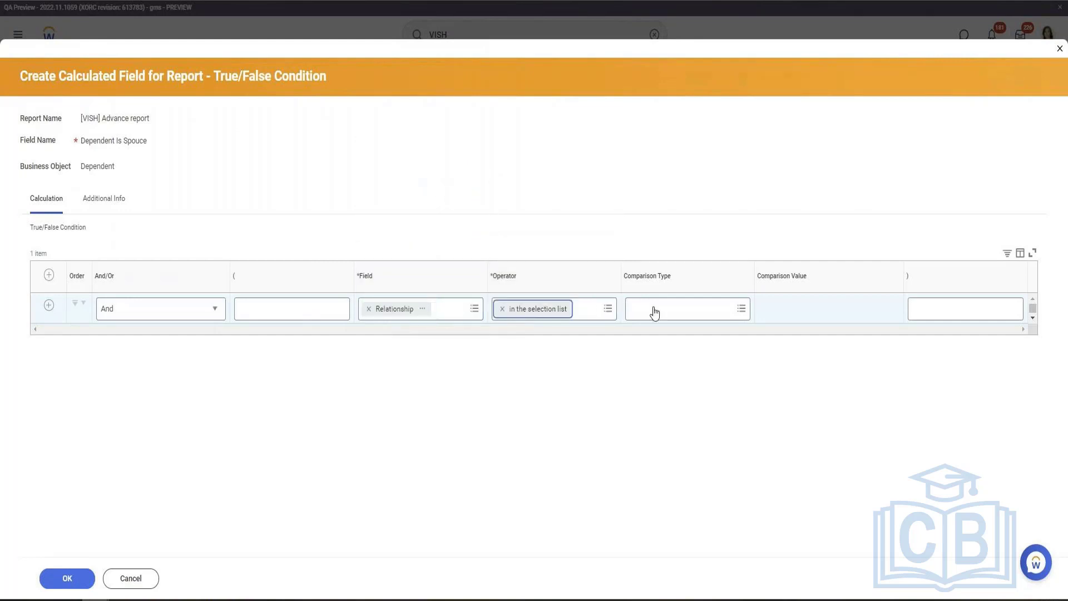
pyautogui.click(825, 311)
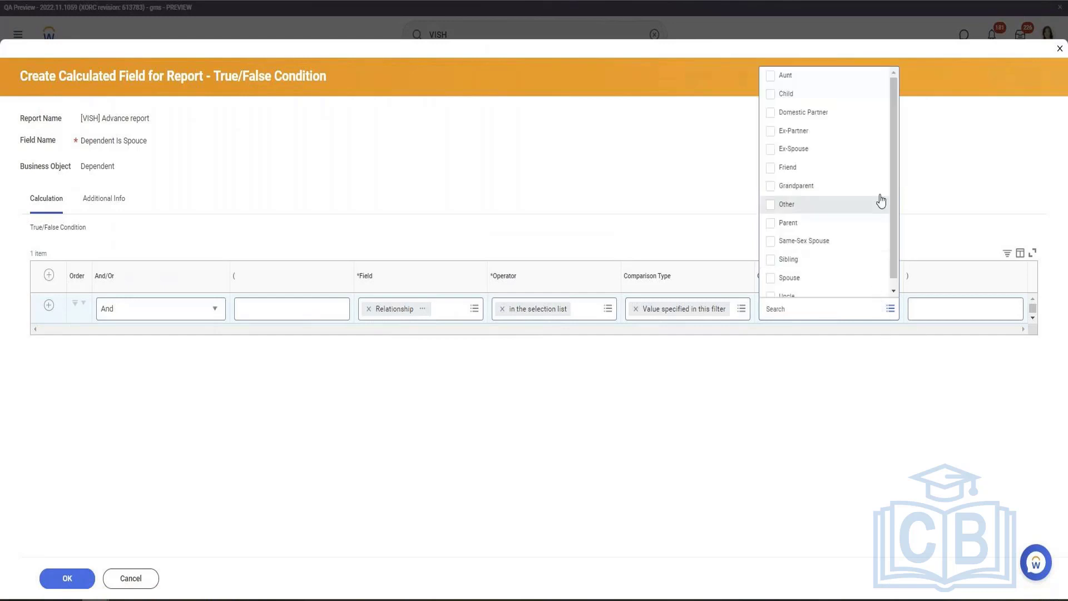
pyautogui.click(776, 283)
pyautogui.click(203, 464)
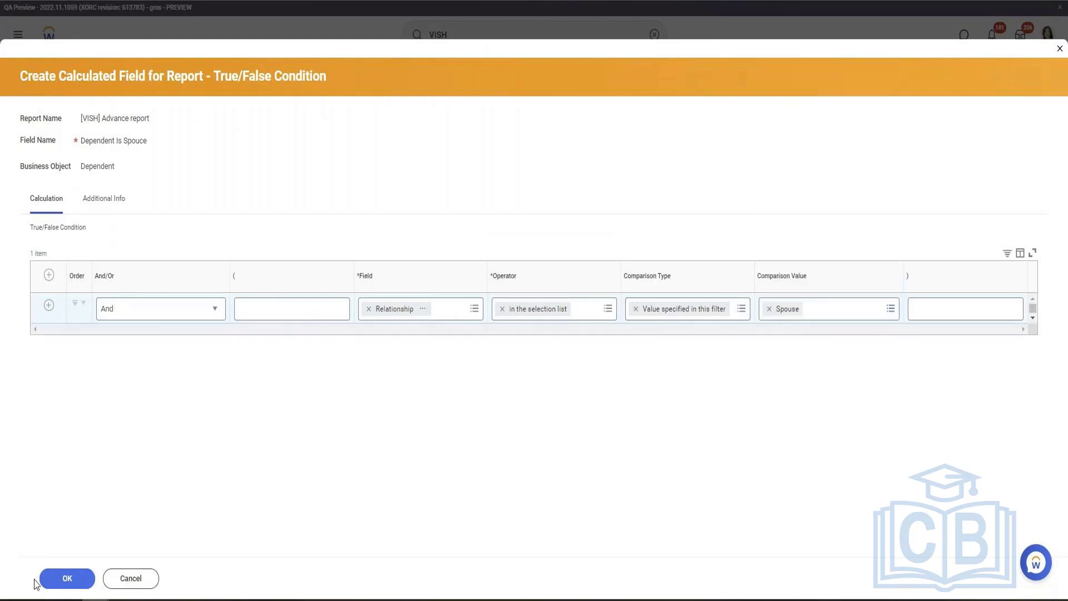
pyautogui.click(67, 578)
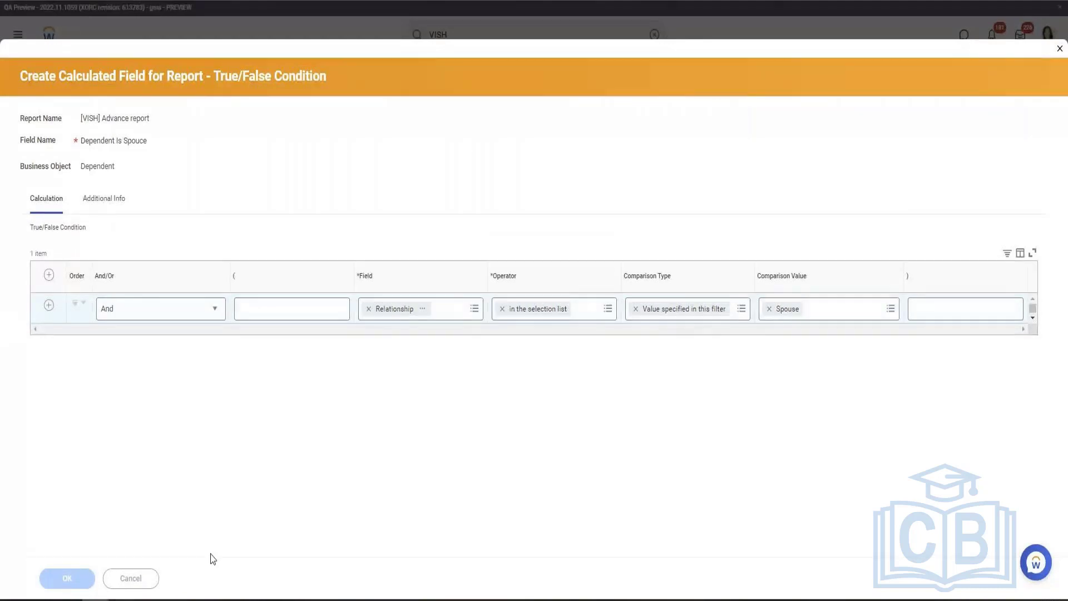
pyautogui.click(66, 578)
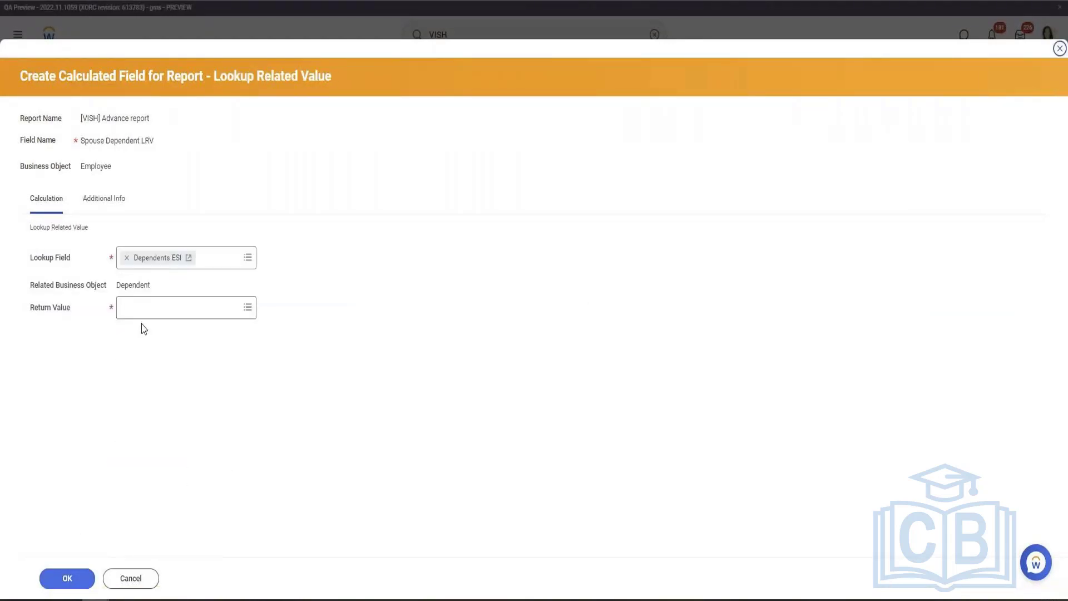
# Set the return value of Spouse Dependent LRV to Legal Name - Last Name and confirm the calculated field
pyautogui.click(146, 308)
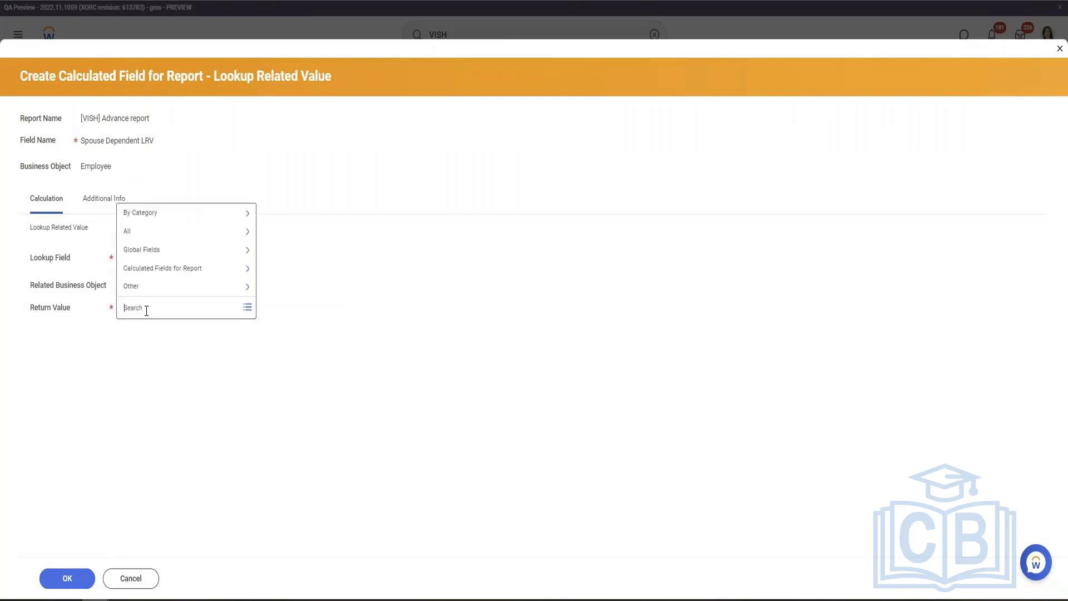
pyautogui.write('Legal Last Name')
pyautogui.press('Return')
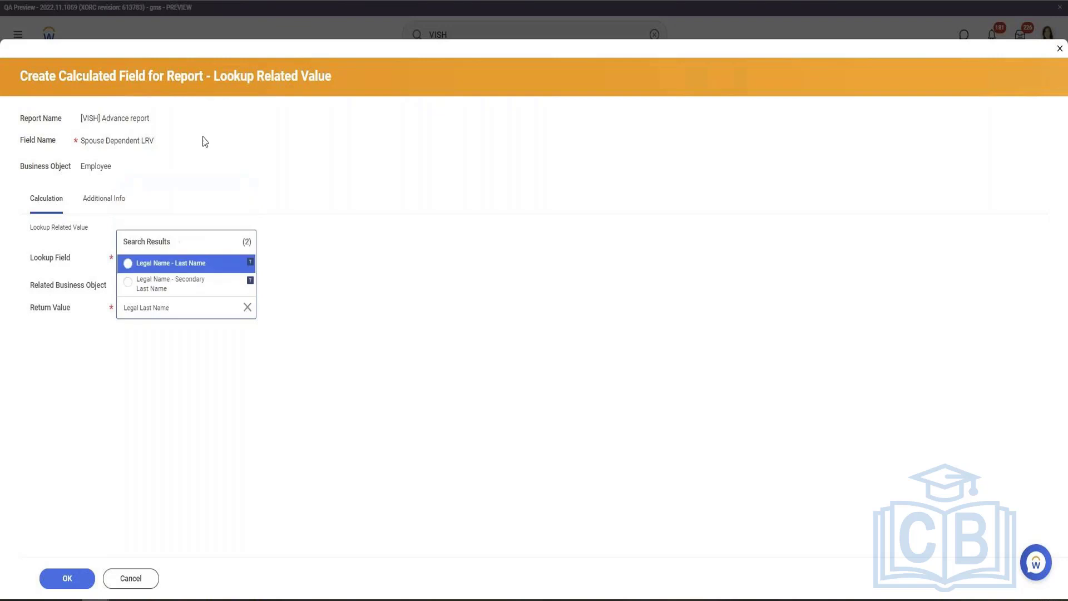
pyautogui.click(176, 266)
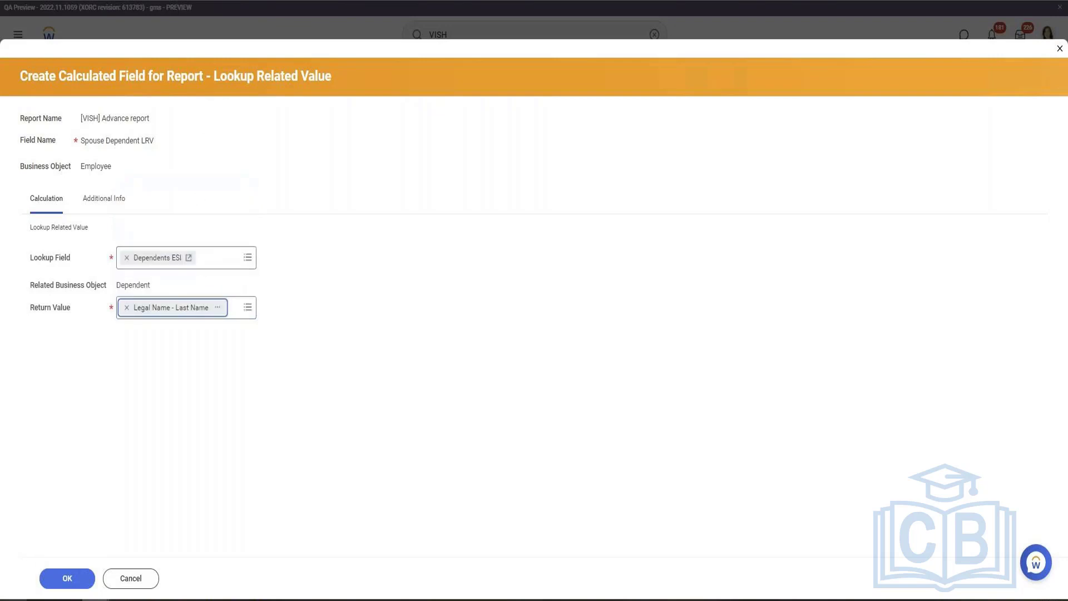
pyautogui.click(76, 582)
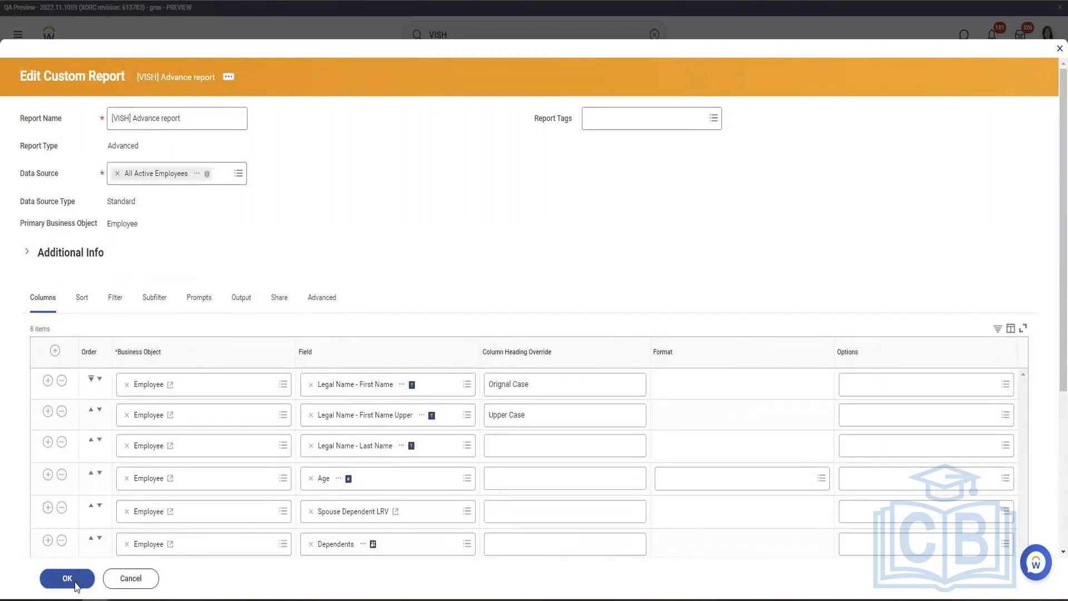
# Save and run the custom report, checking the Spouse Dependent LRV column against the Dependents columns
pyautogui.click(68, 578)
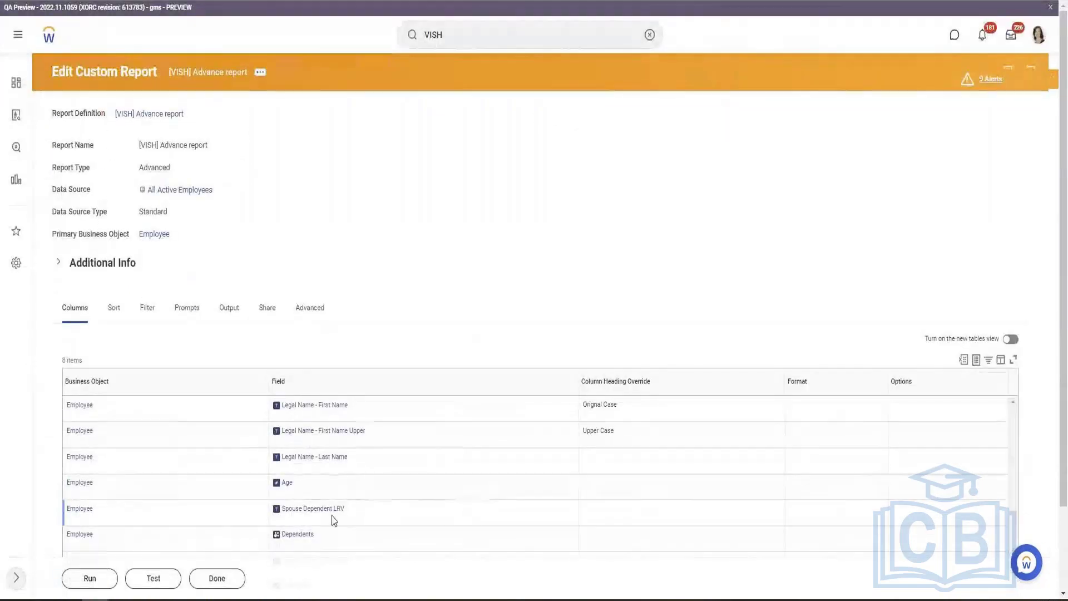
pyautogui.click(91, 579)
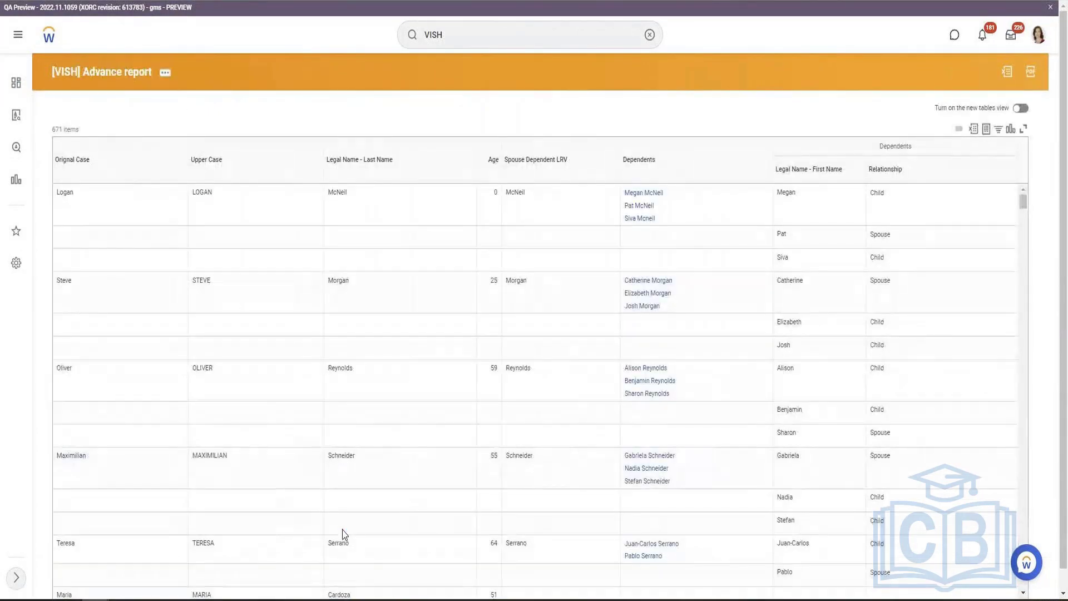
pyautogui.doubleClick(515, 191)
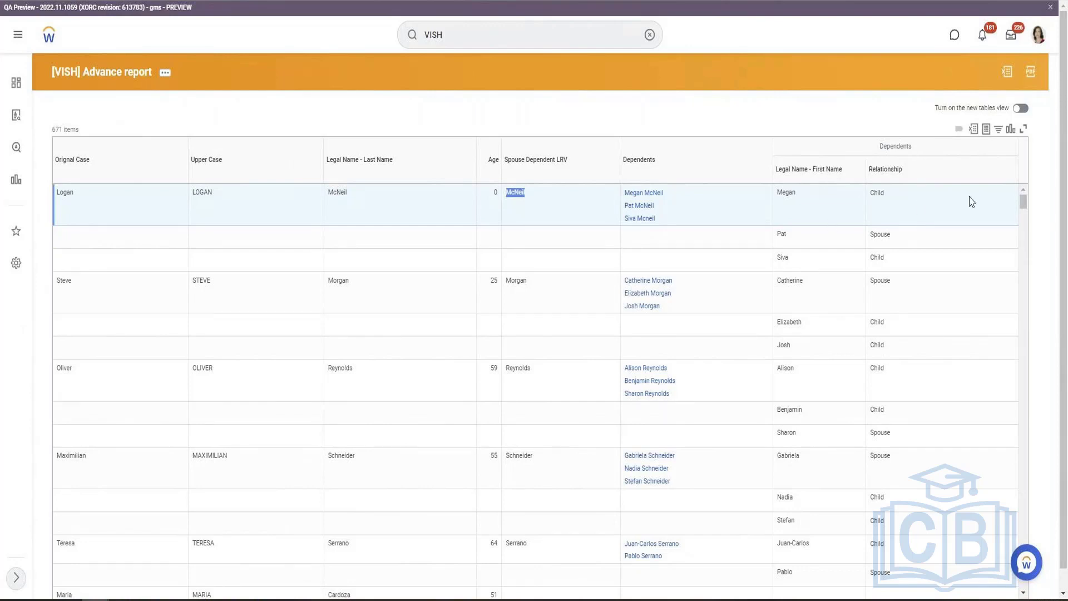
pyautogui.doubleClick(889, 147)
# Switch to PowerPoint, create a blank presentation, and add a second slide
pyautogui.click(95, 600)
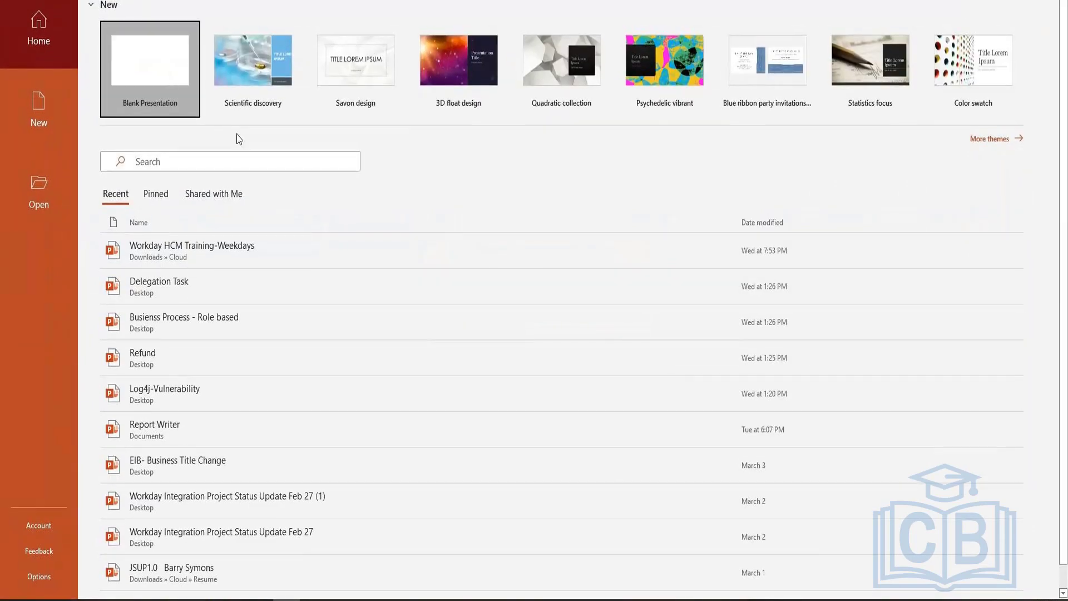
pyautogui.click(150, 66)
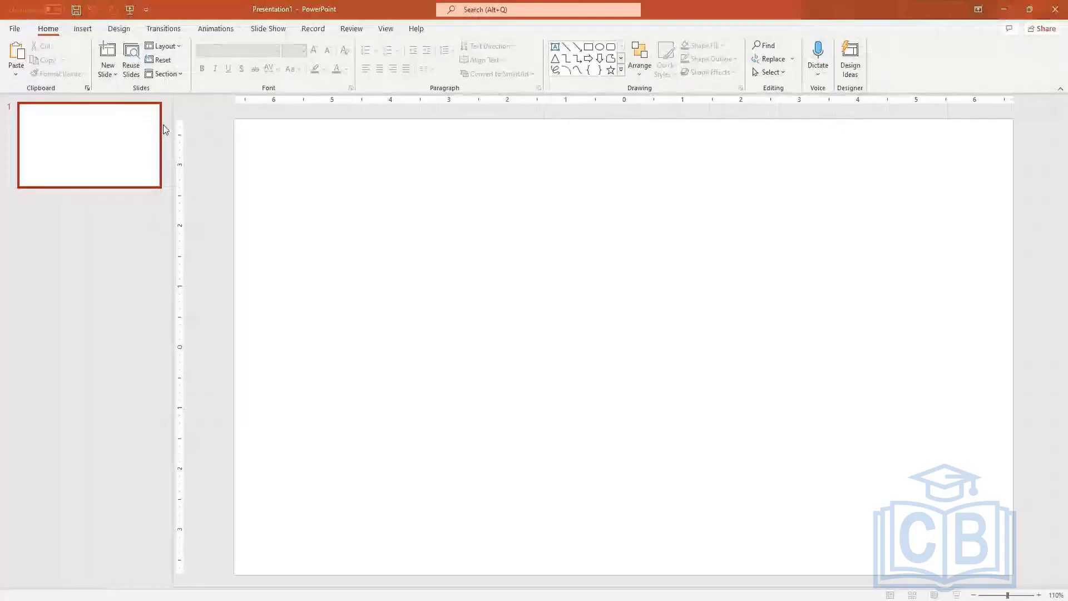
pyautogui.click(131, 249)
pyautogui.press('Return')
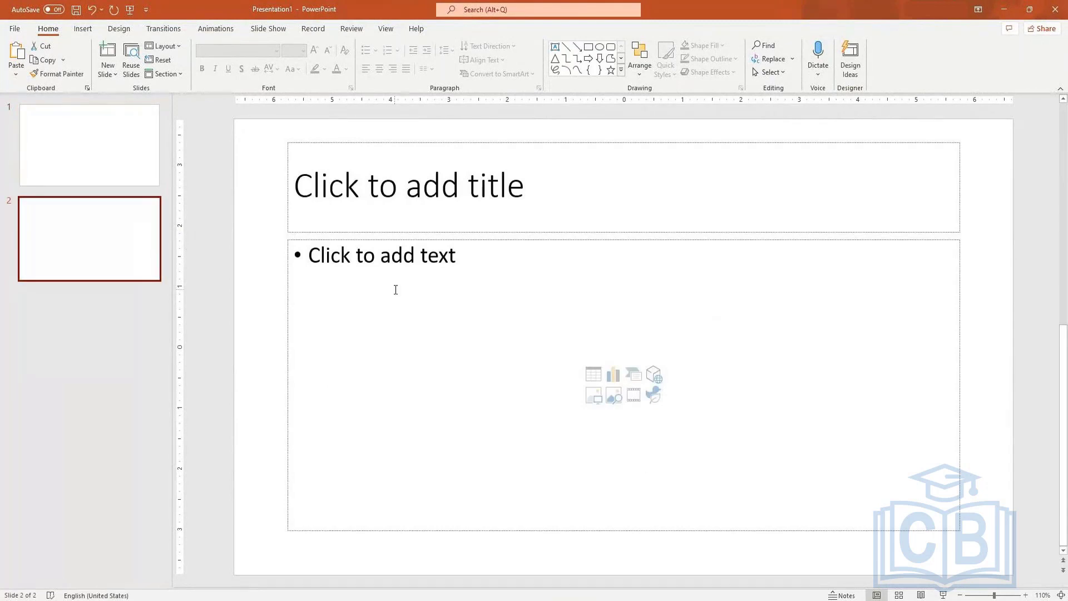
# Delete the content and title placeholders from the second slide and pick the Rectangle shape for drawing
pyautogui.click(461, 245)
pyautogui.click(464, 241)
pyautogui.press('Delete')
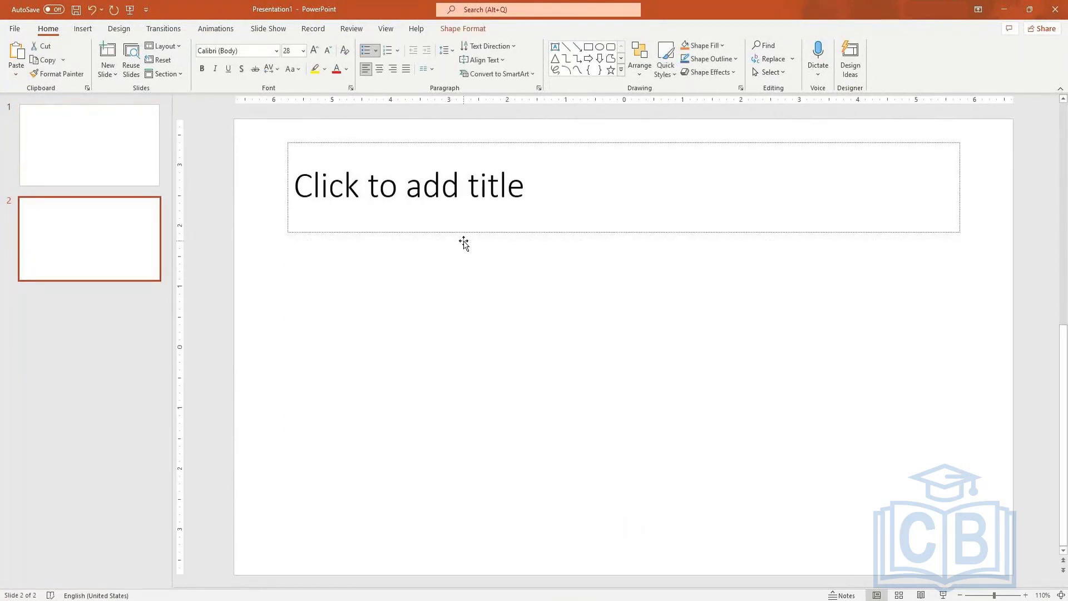
pyautogui.click(426, 232)
pyautogui.press('Delete')
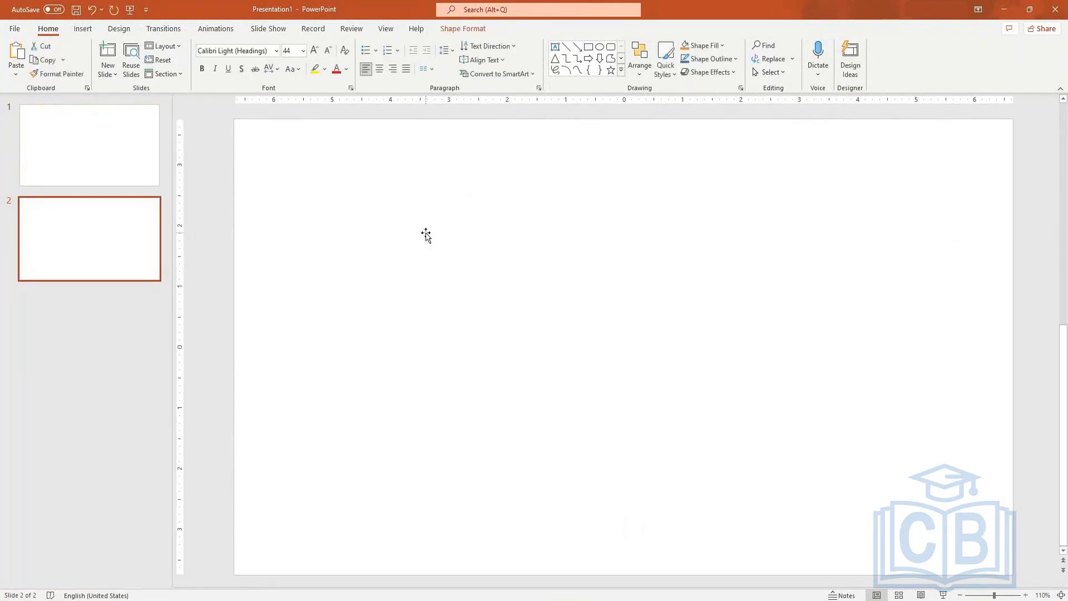
pyautogui.click(587, 50)
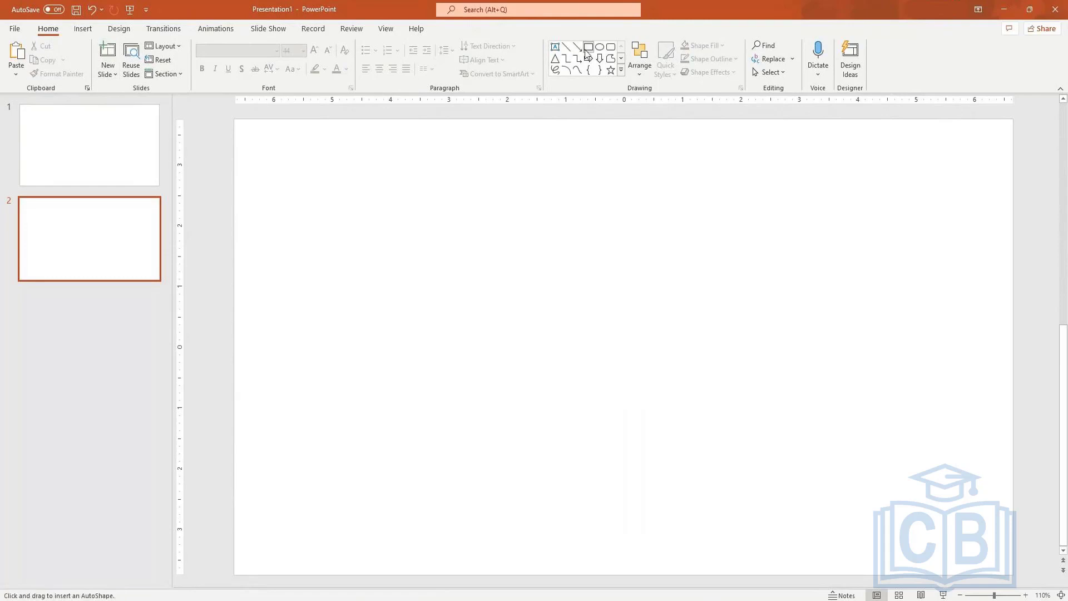
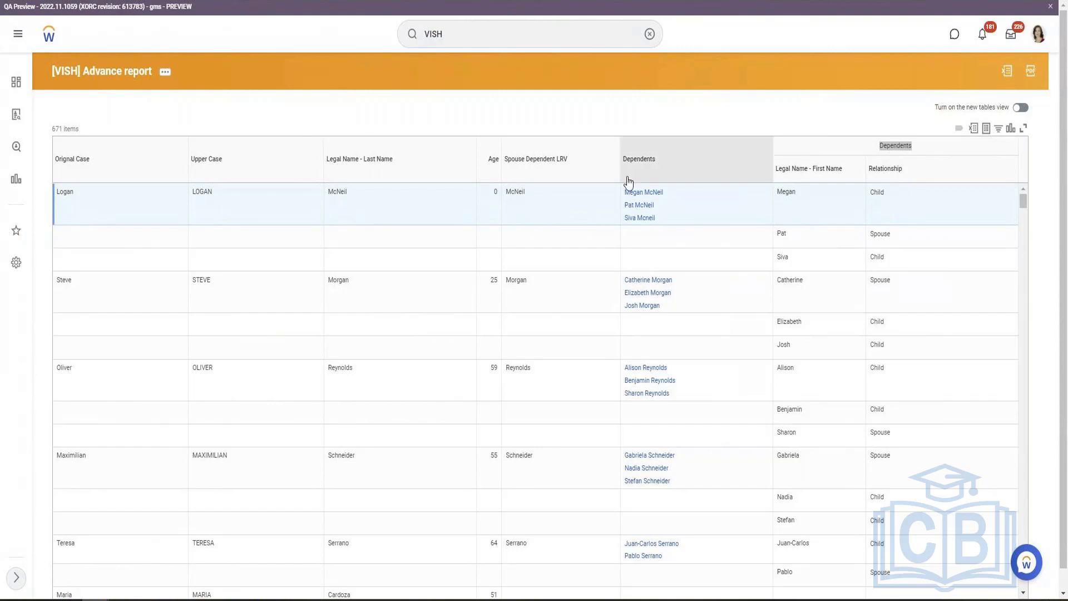
# Check the first employee's spouse relationship and Spouse Dependent LRV value, and duplicate the report's browser tab
pyautogui.moveTo(892, 241)
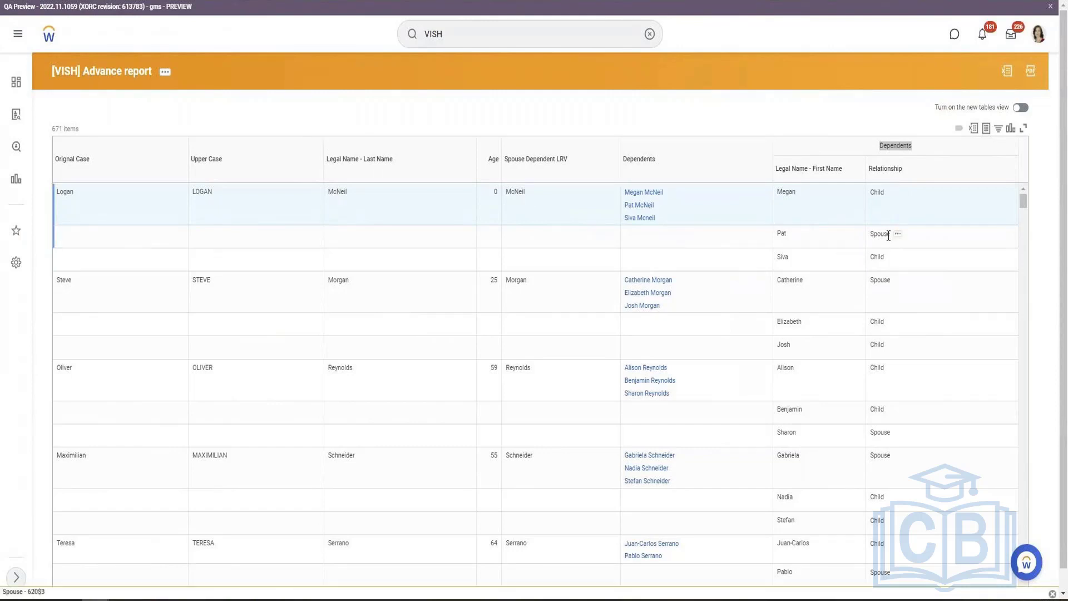
pyautogui.moveTo(891, 239); pyautogui.dragTo(835, 240)
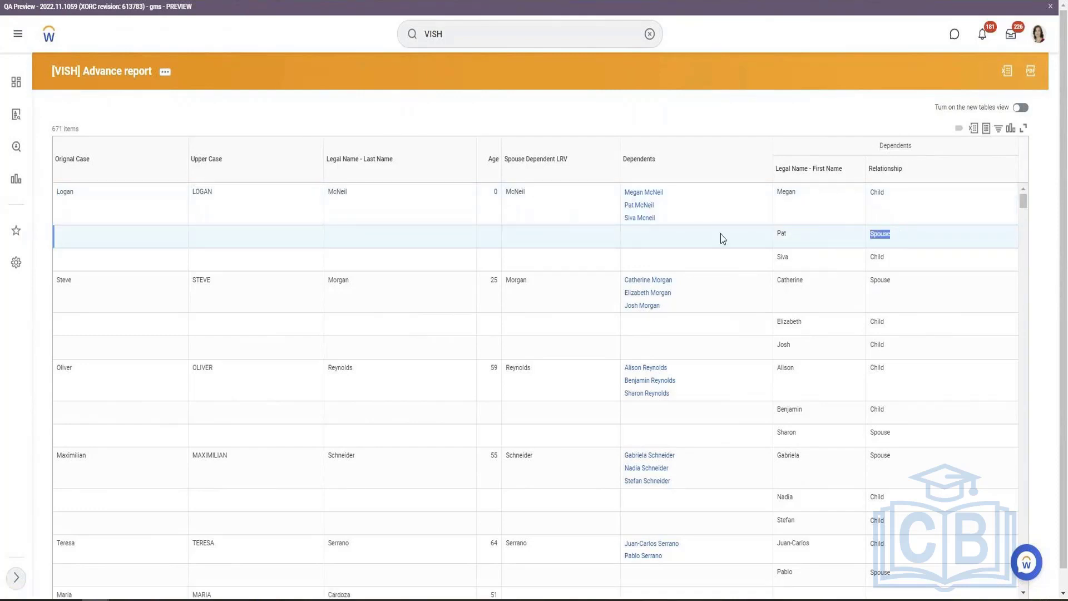
pyautogui.doubleClick(513, 193)
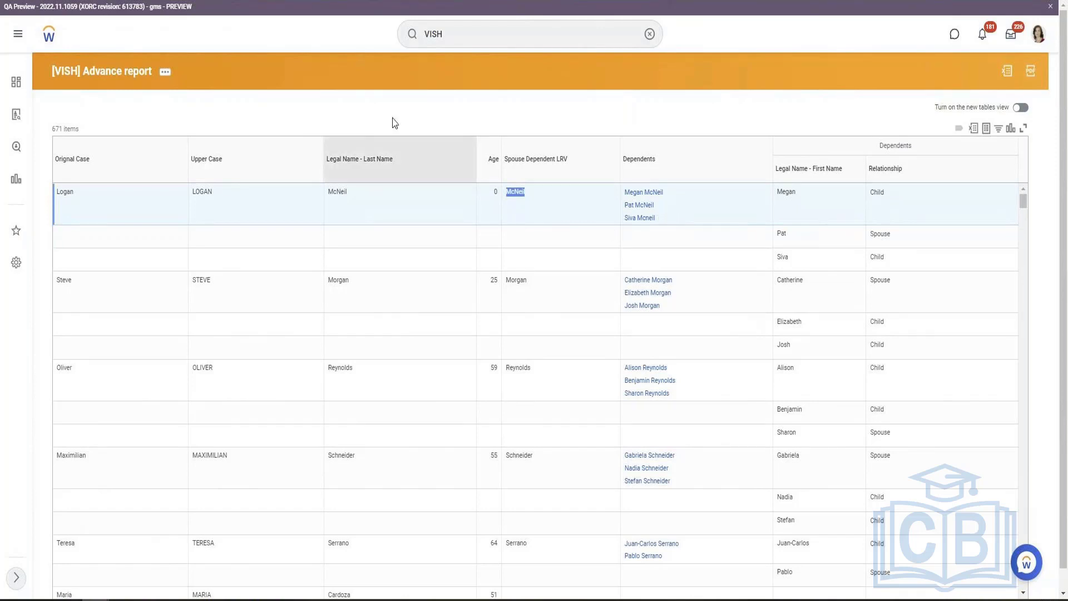
pyautogui.rightClick(99, 1)
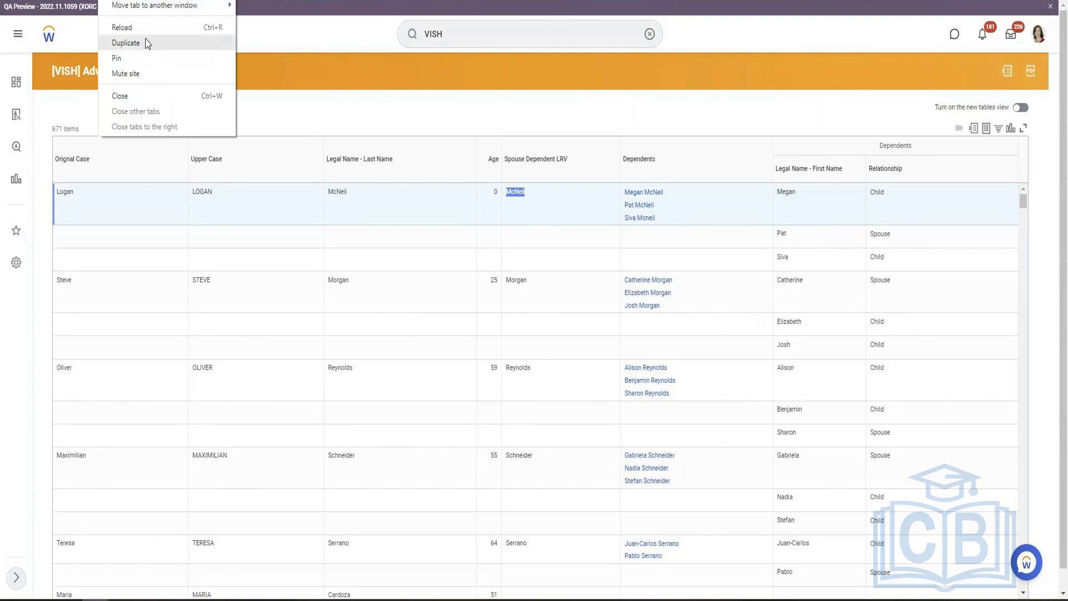
pyautogui.click(146, 42)
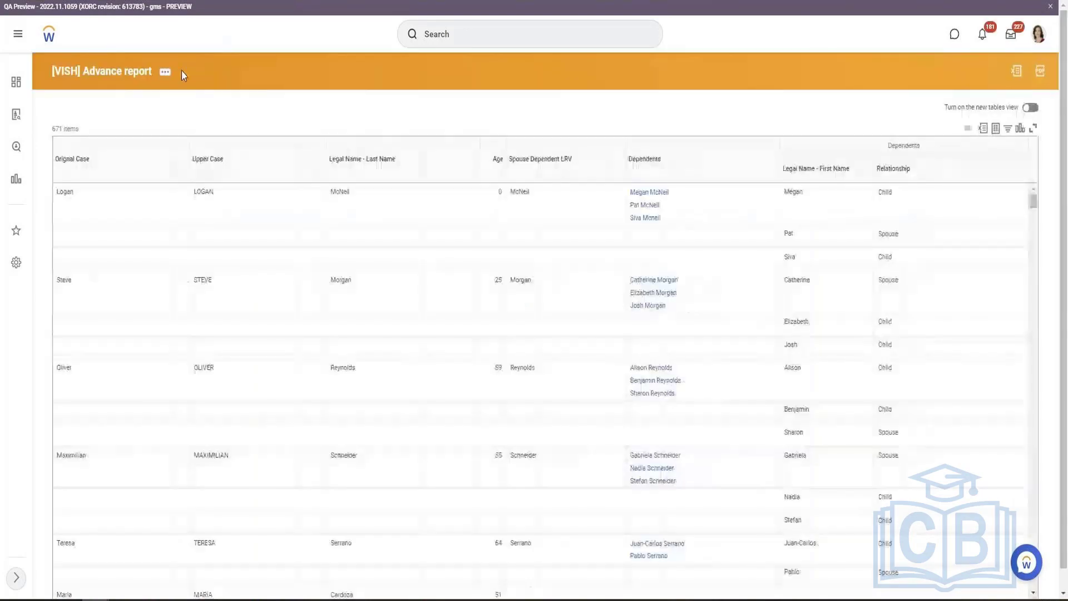
# Open the advanced report for editing and view the Spouse Dependent LRV field's definition in a separate tab
pyautogui.click(165, 71)
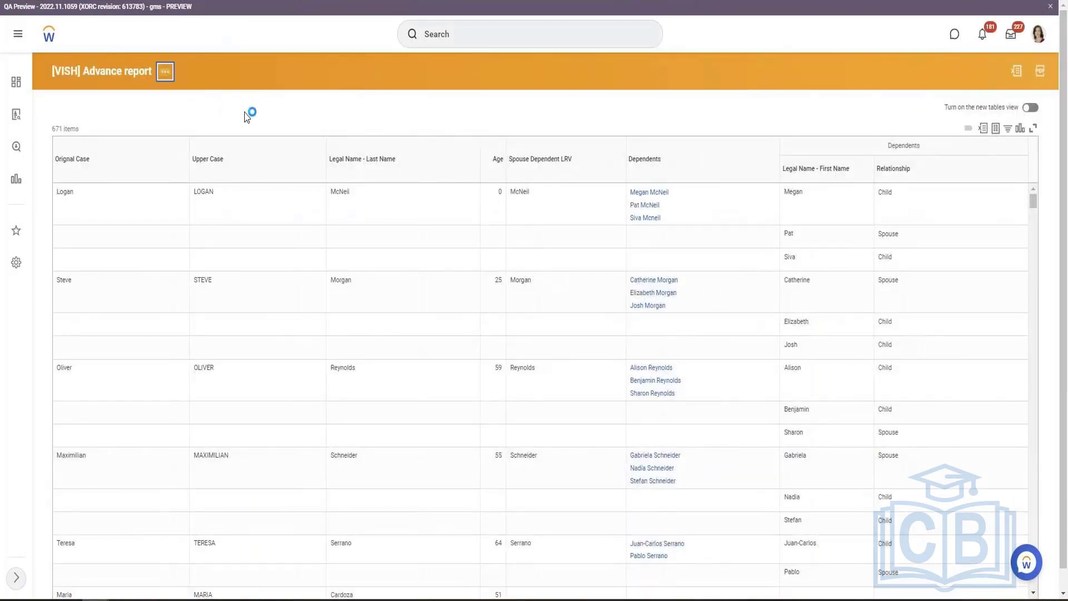
pyautogui.click(292, 119)
pyautogui.scroll(-5, 440, 261)
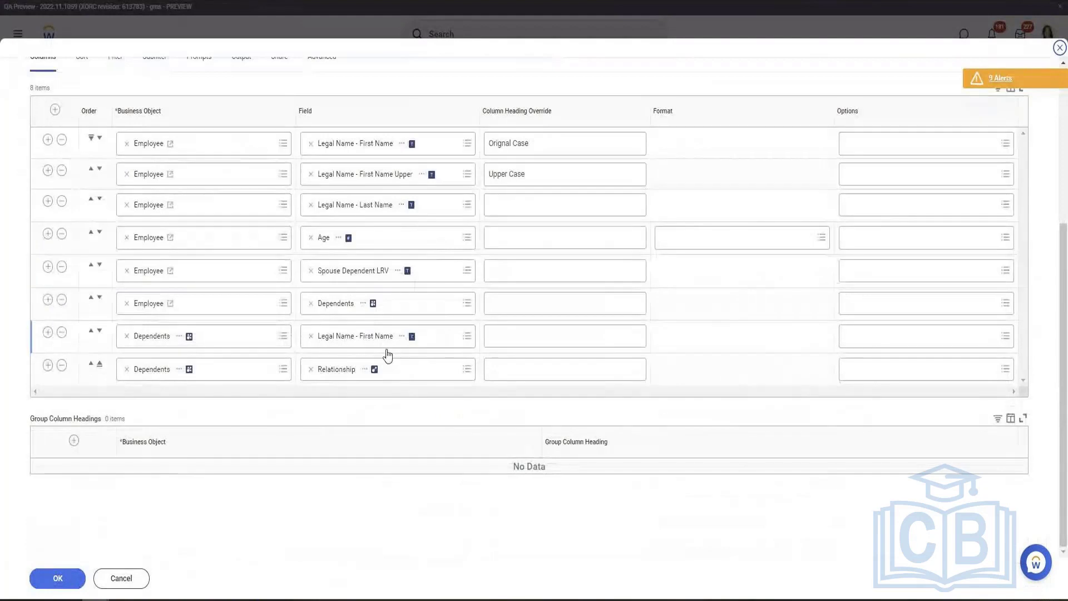
pyautogui.click(363, 305)
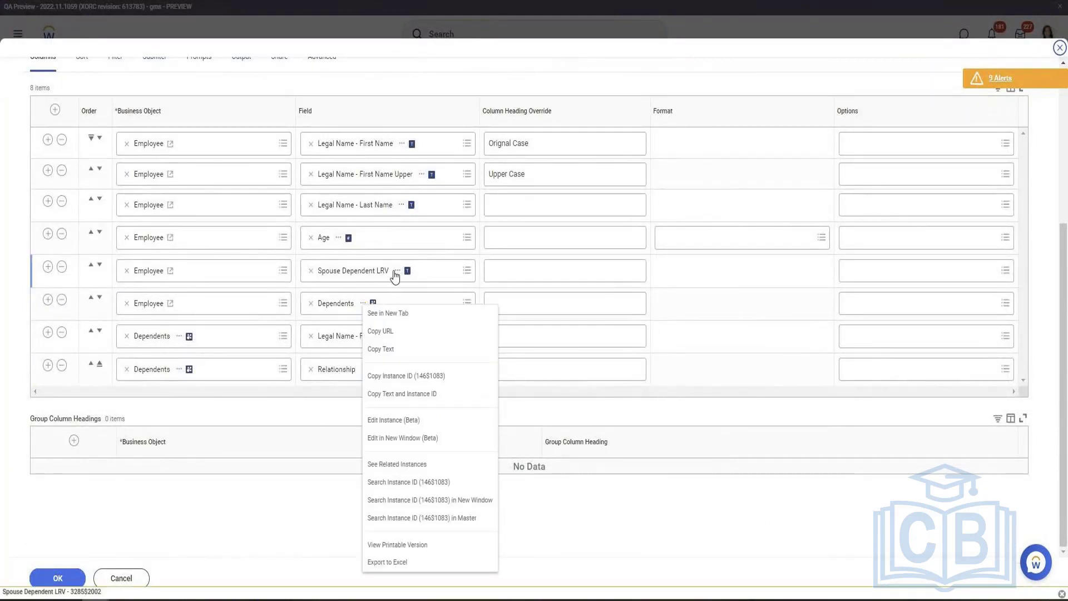
pyautogui.click(396, 272)
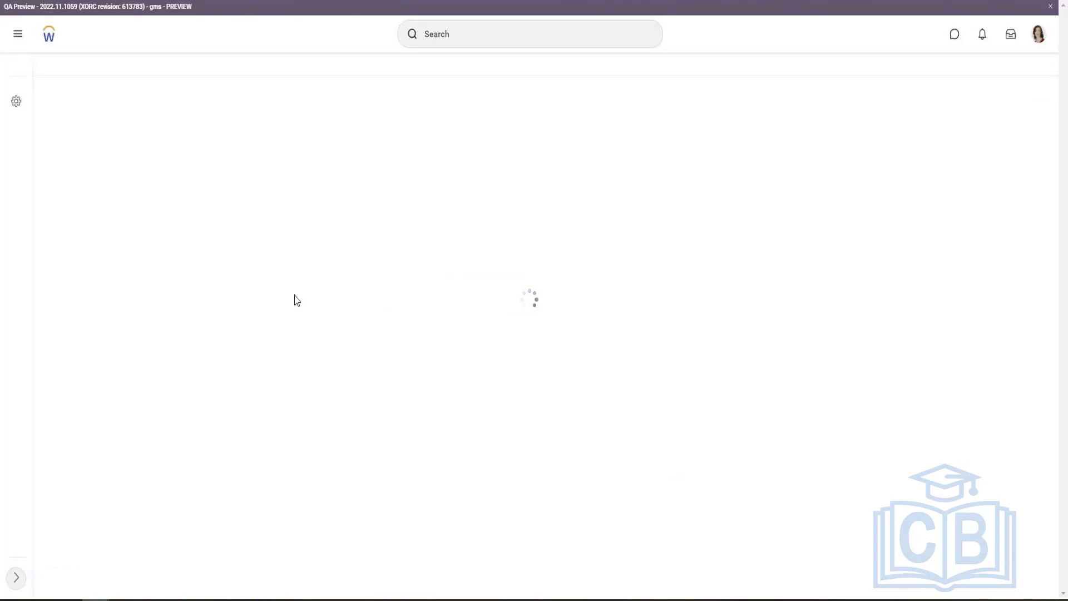
# Open the Dependents ESI lookup field and its Dependent Is Spouce condition in separate tabs
pyautogui.rightClick(184, 250)
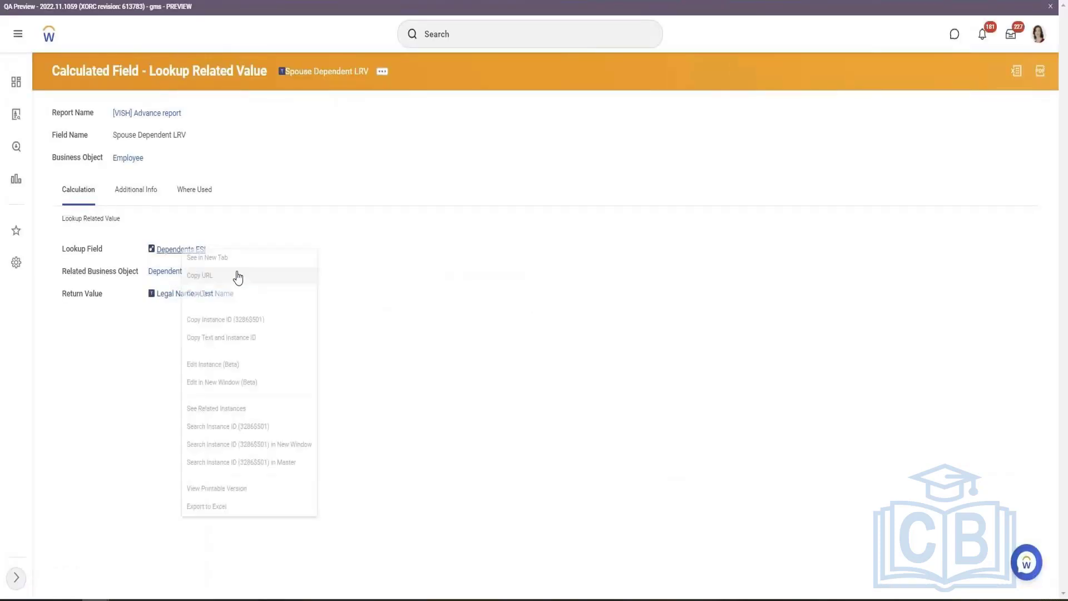
pyautogui.click(222, 256)
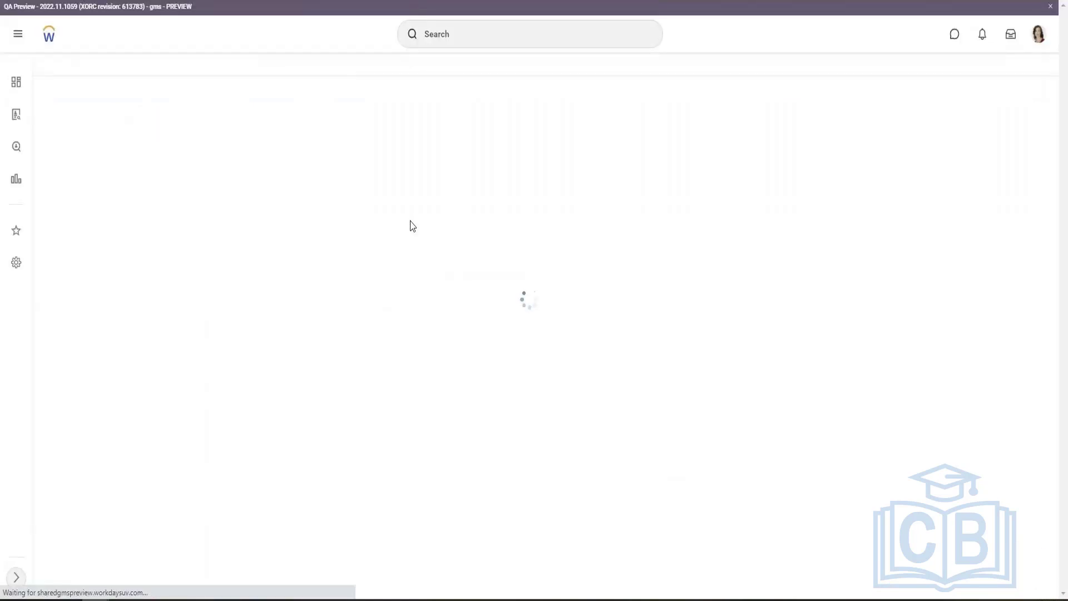
pyautogui.rightClick(220, 294)
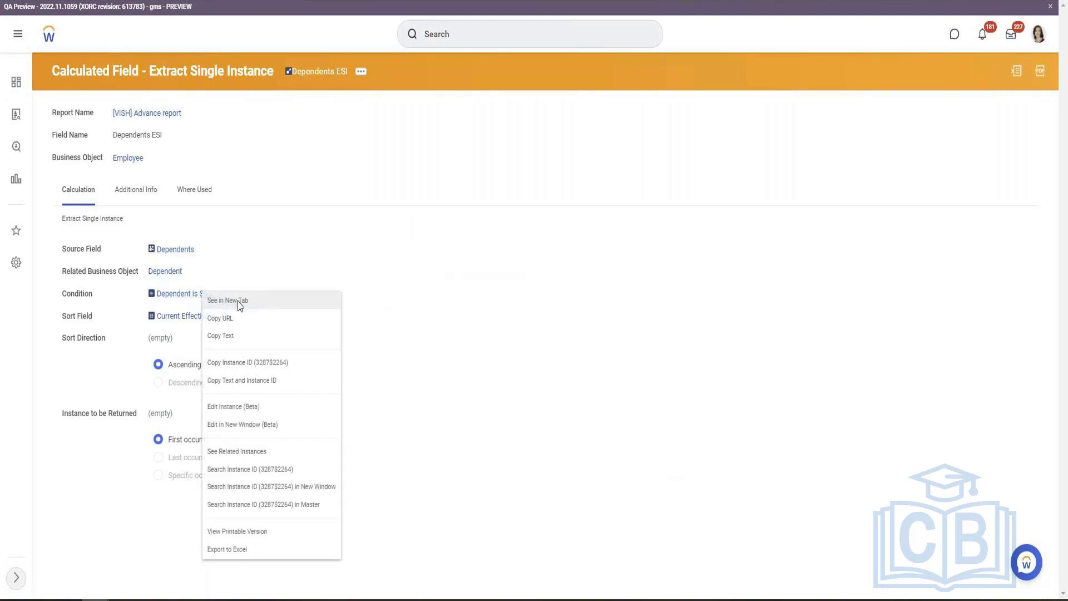
pyautogui.click(239, 300)
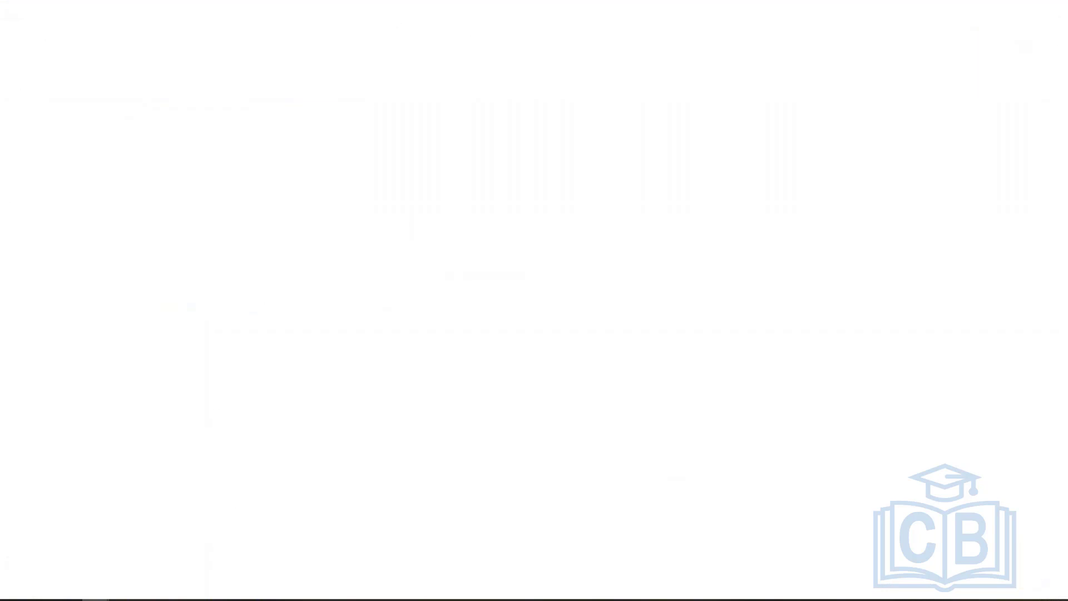
# Examine the Condition of the Dependents ESI field together with the Dependent Is Spouce definition behind it
pyautogui.hotkey('ctrl', 'shift', 'Tab')
pyautogui.click(451, 288)
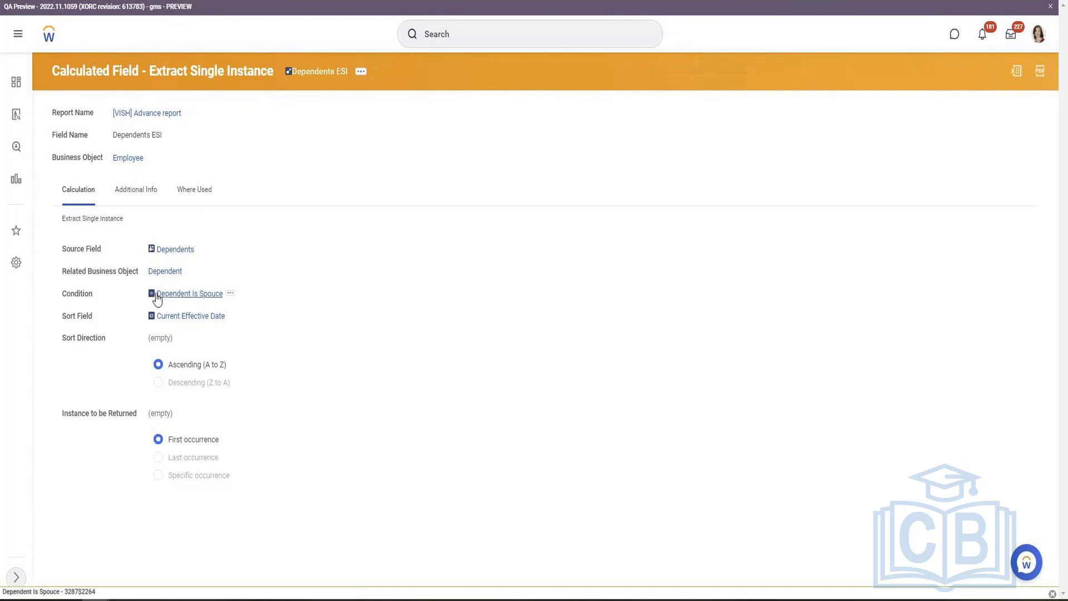
pyautogui.doubleClick(77, 295)
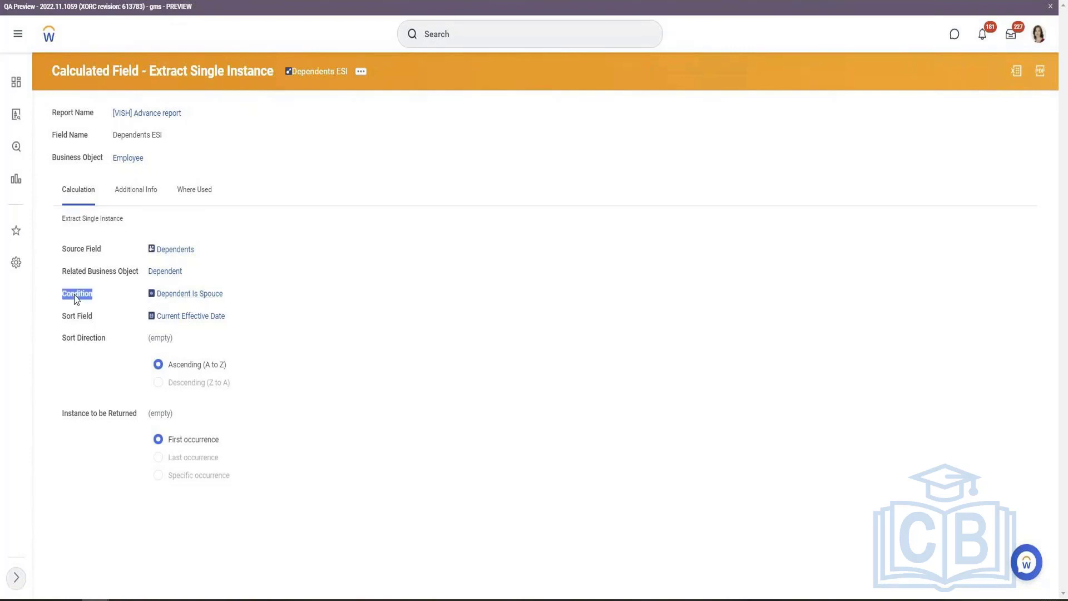
pyautogui.click(198, 297)
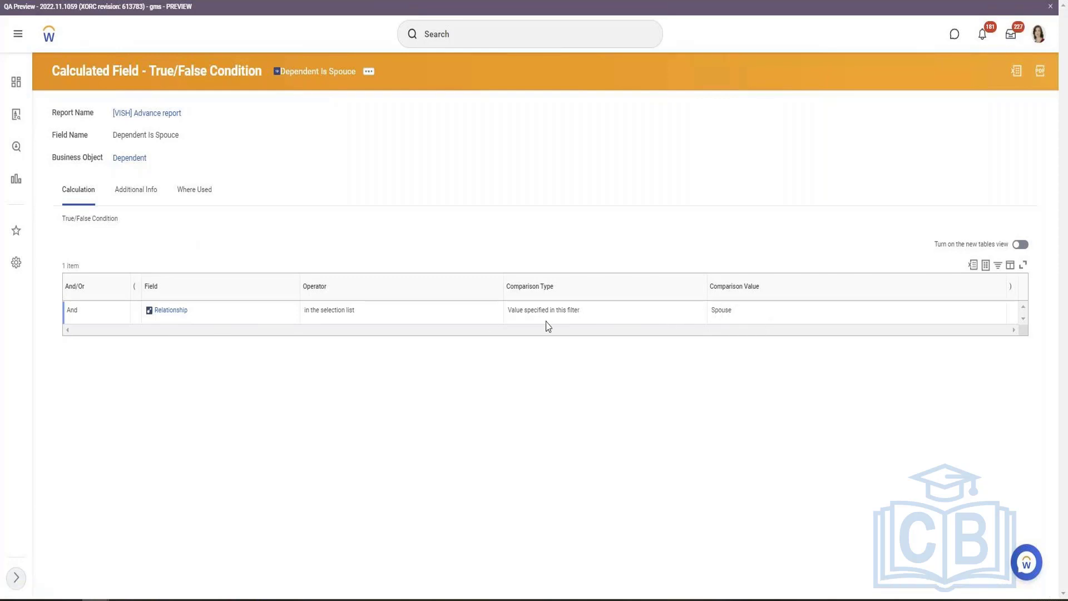
pyautogui.click(433, 1)
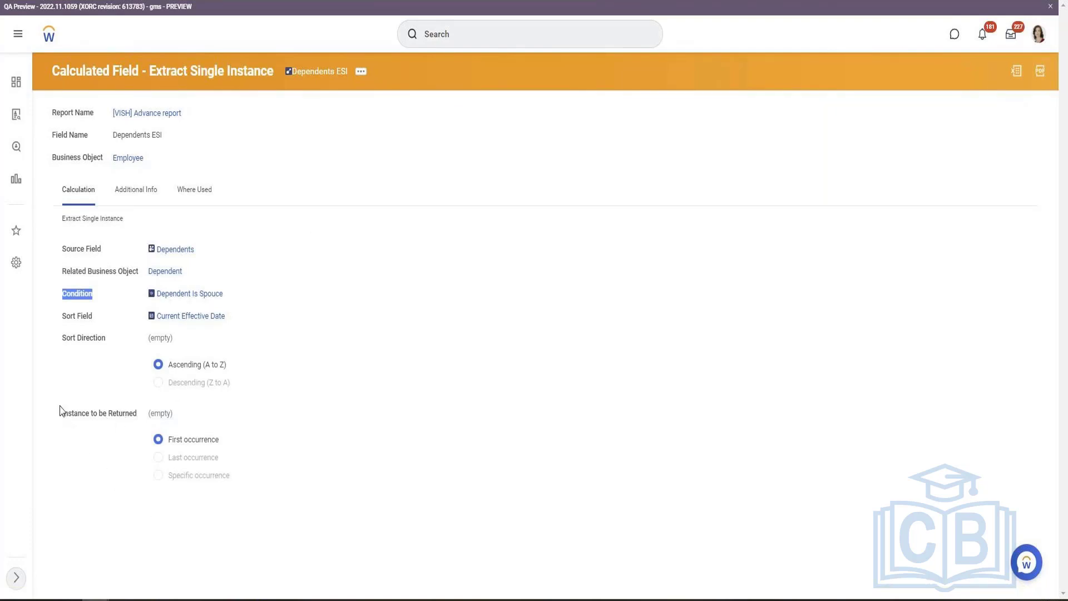
# Review the ESI's Instance to be Returned options, the condition's Business Object, and the Return Value of Spouse Dependent LRV
pyautogui.moveTo(62, 415); pyautogui.dragTo(225, 444)
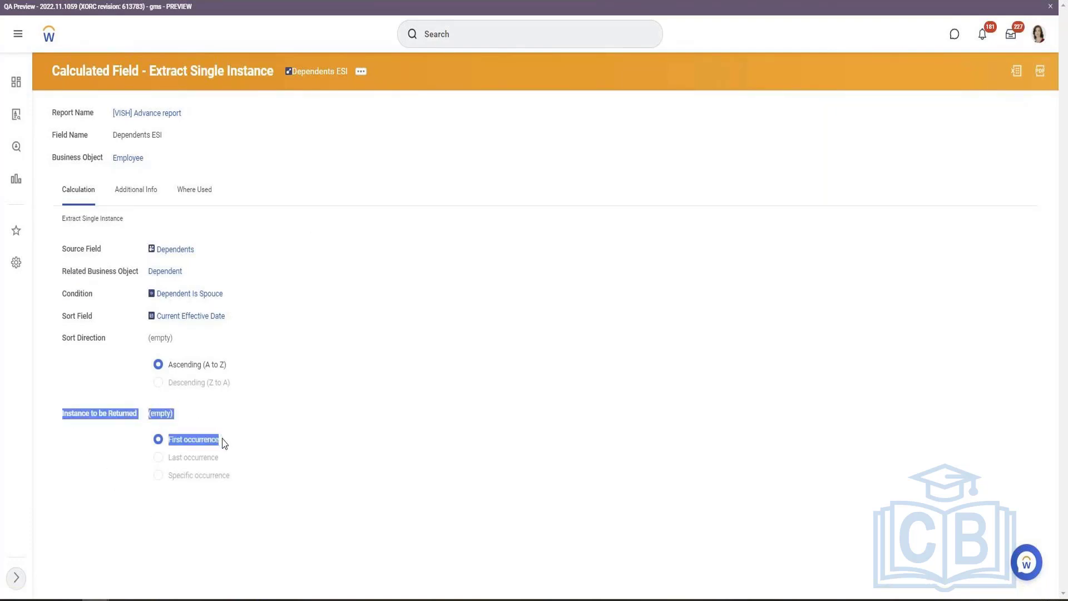
pyautogui.tripleClick(171, 455)
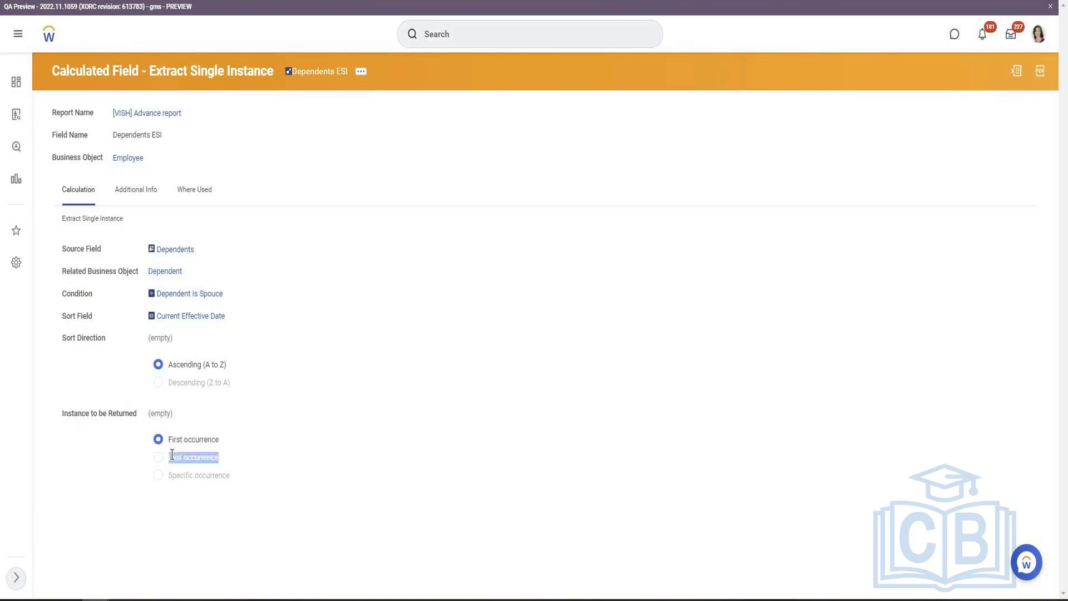
pyautogui.tripleClick(193, 472)
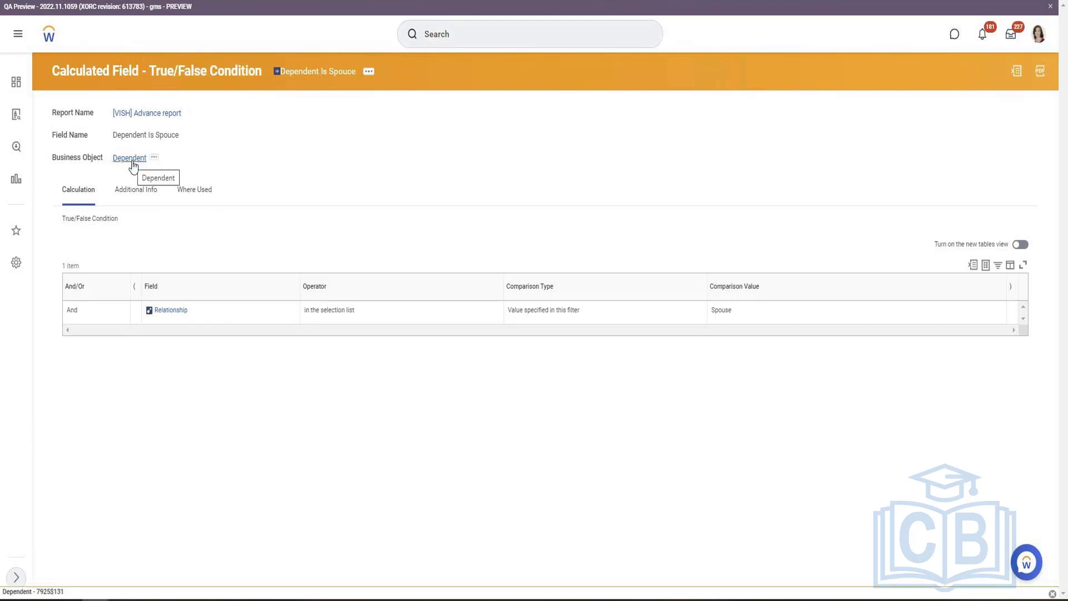
pyautogui.tripleClick(72, 160)
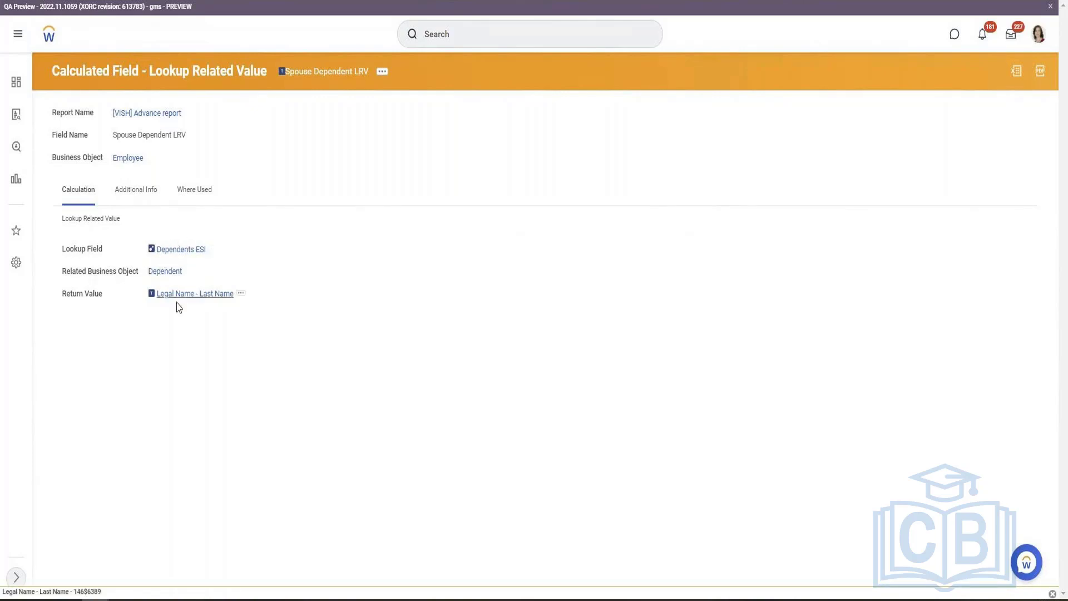
pyautogui.tripleClick(78, 295)
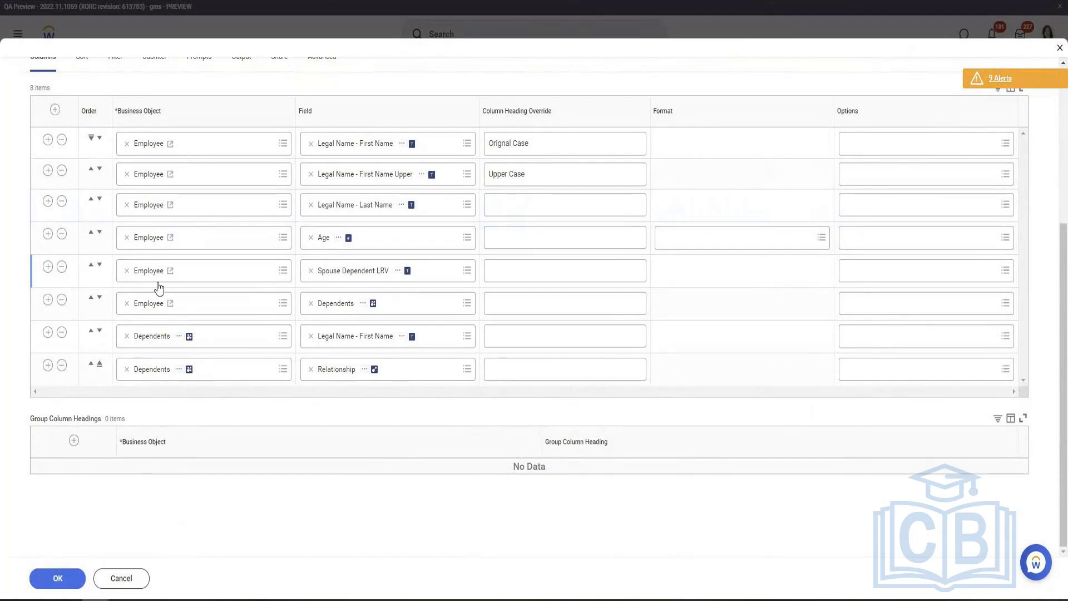
# Add a report column below Spouse Dependent LRV and start a calculated field for it named CF Spouse Age with the Lookup Related Value function
pyautogui.click(47, 271)
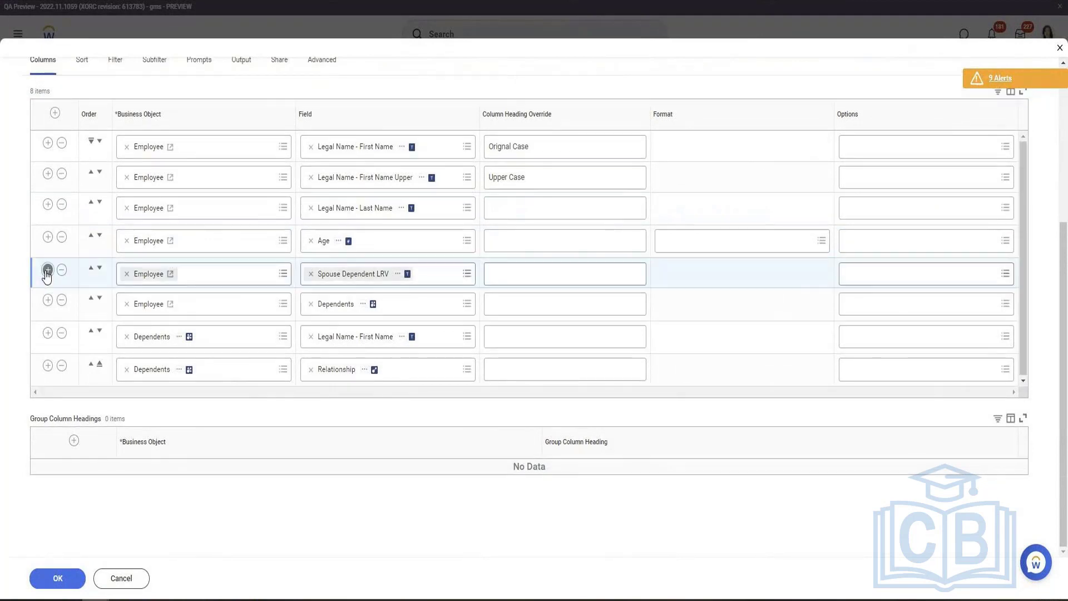
pyautogui.click(358, 303)
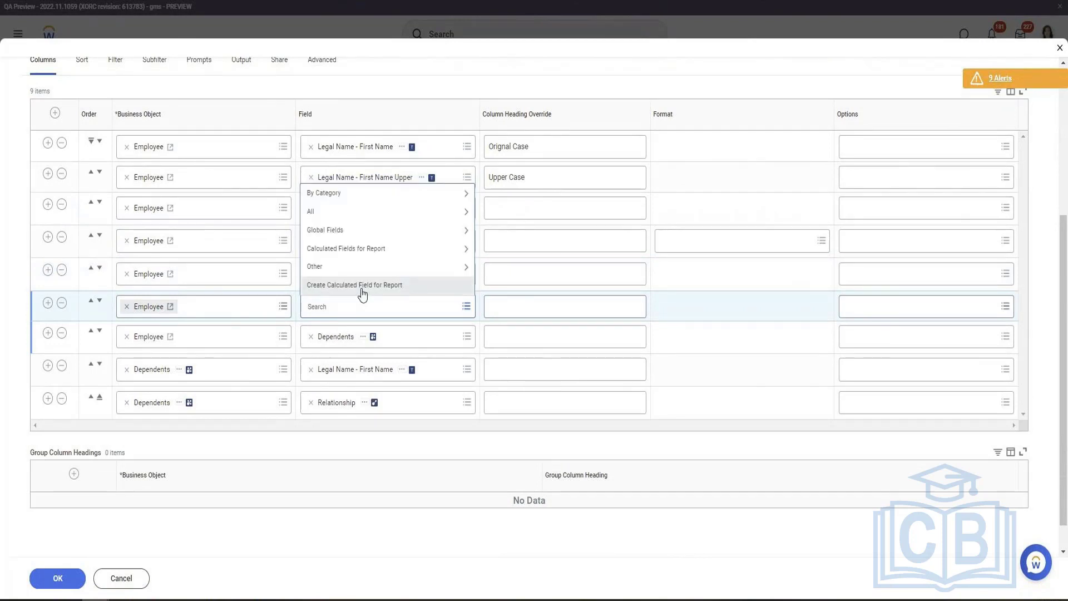
pyautogui.click(363, 286)
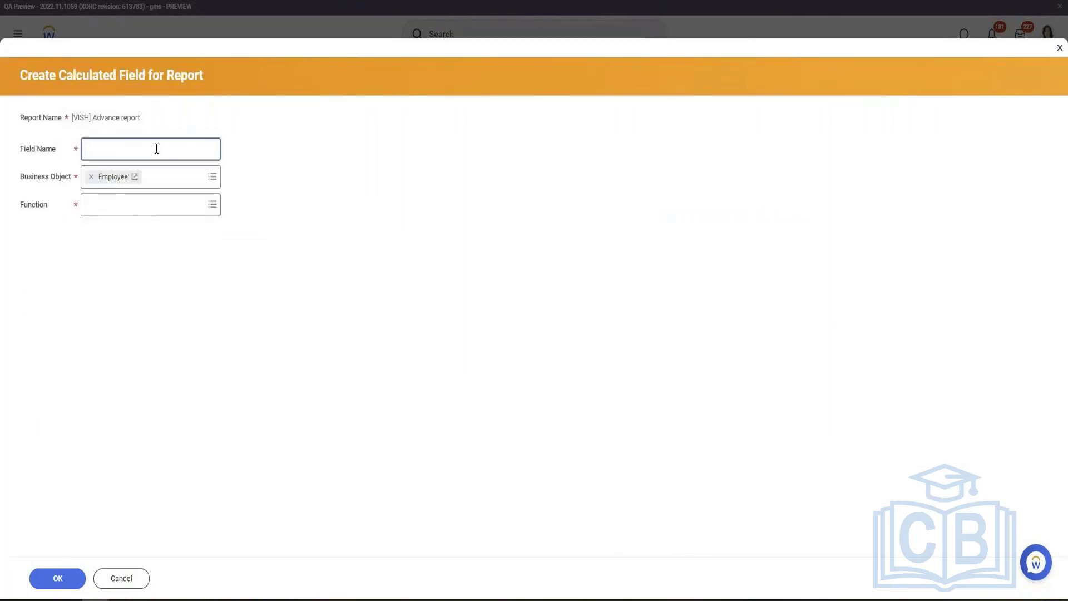
pyautogui.write('CF Spouse Age')
pyautogui.press('Tab')
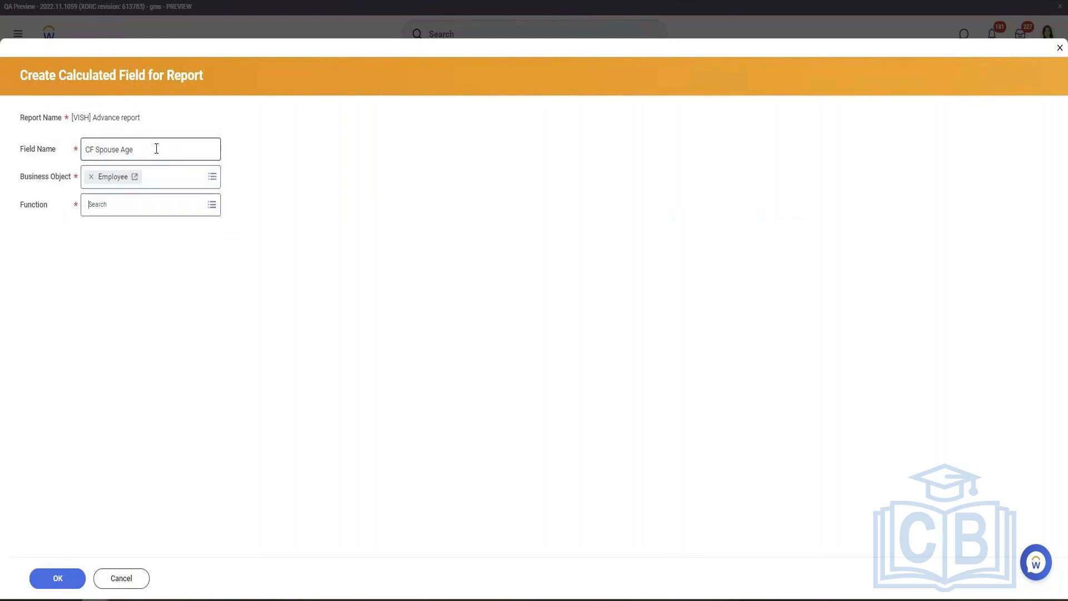
pyautogui.write('LRV')
pyautogui.press('Return')
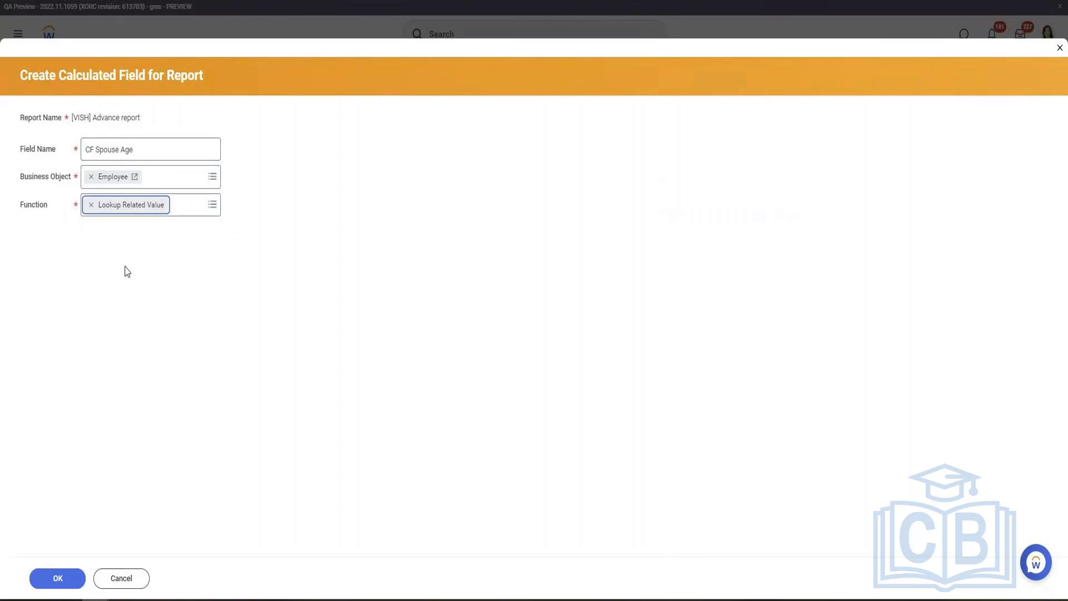
pyautogui.click(79, 572)
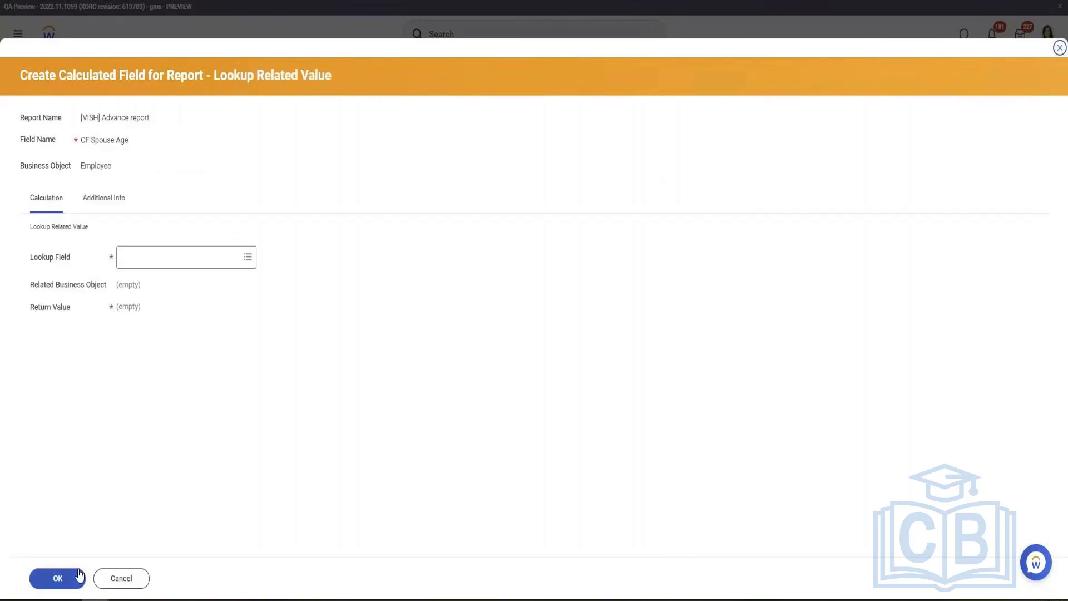
# For the Lookup Field, start a new Employee calculated field named CF Spouse Information ESI with the Extract Single Instance function
pyautogui.click(190, 257)
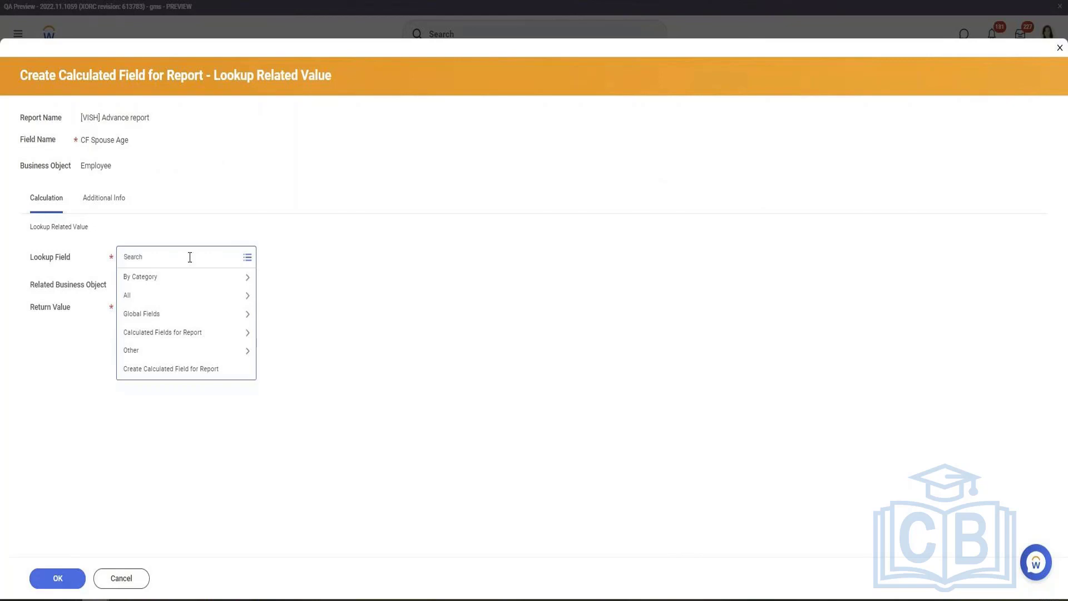
pyautogui.click(190, 382)
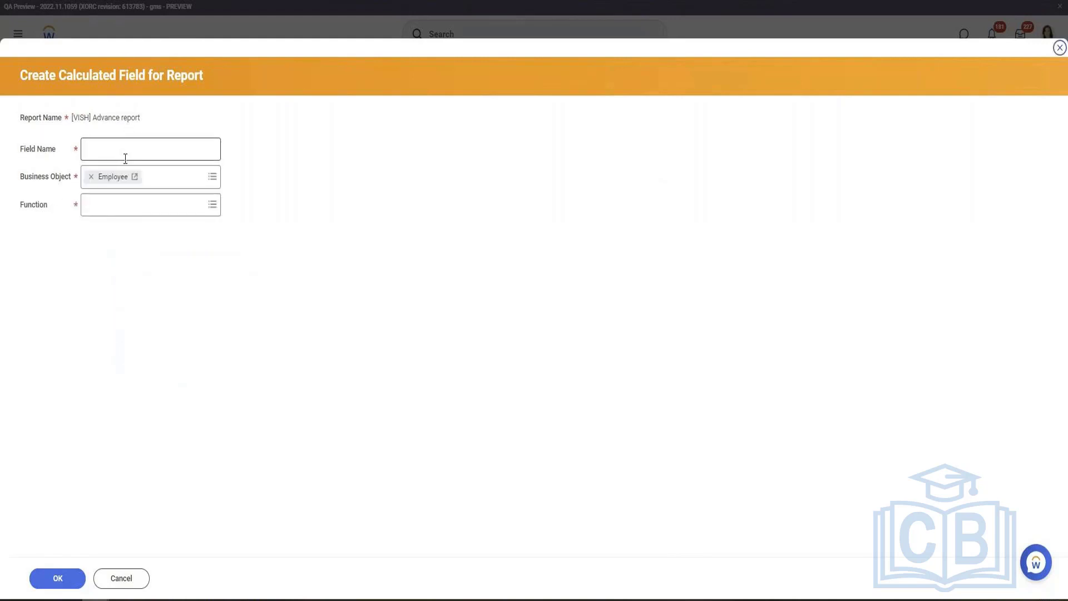
pyautogui.click(125, 154)
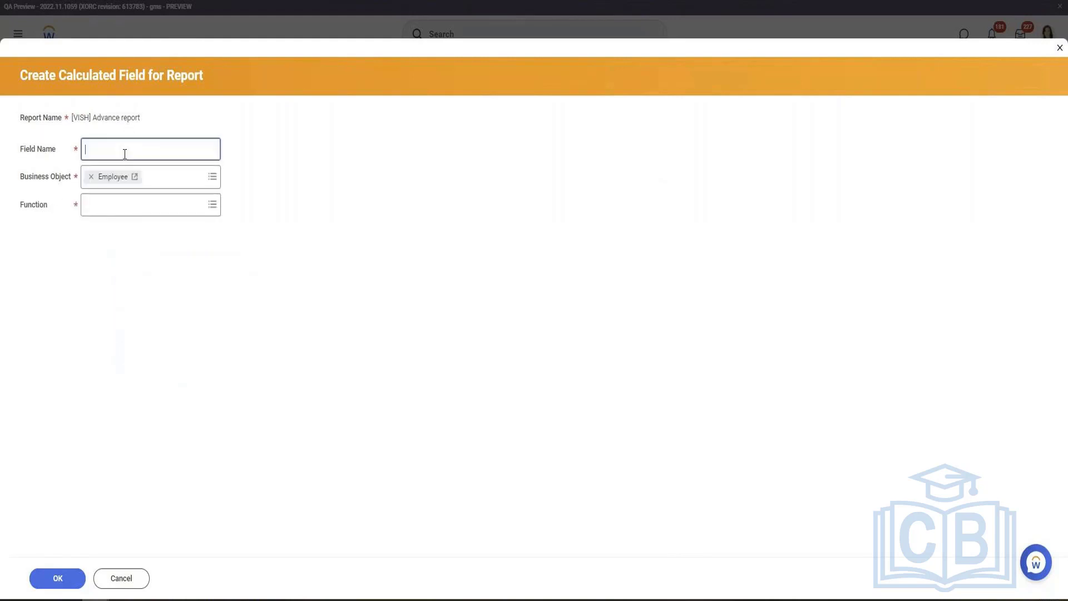
pyautogui.write('CF ESISpouse Information')
pyautogui.click(145, 203)
pyautogui.write('E')
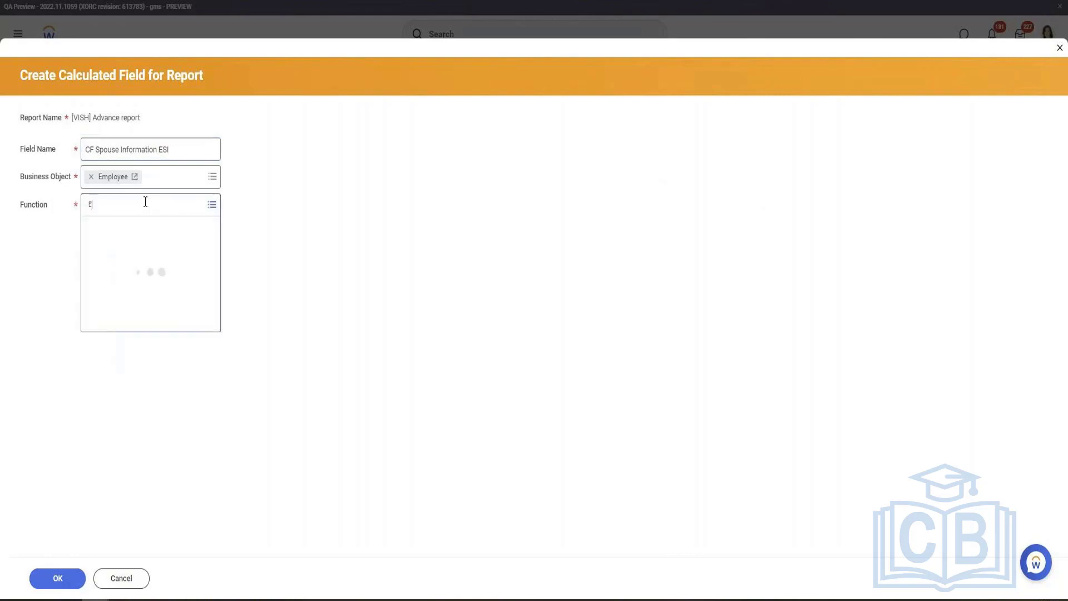
pyautogui.write('SI')
pyautogui.press('Return')
pyautogui.click(55, 578)
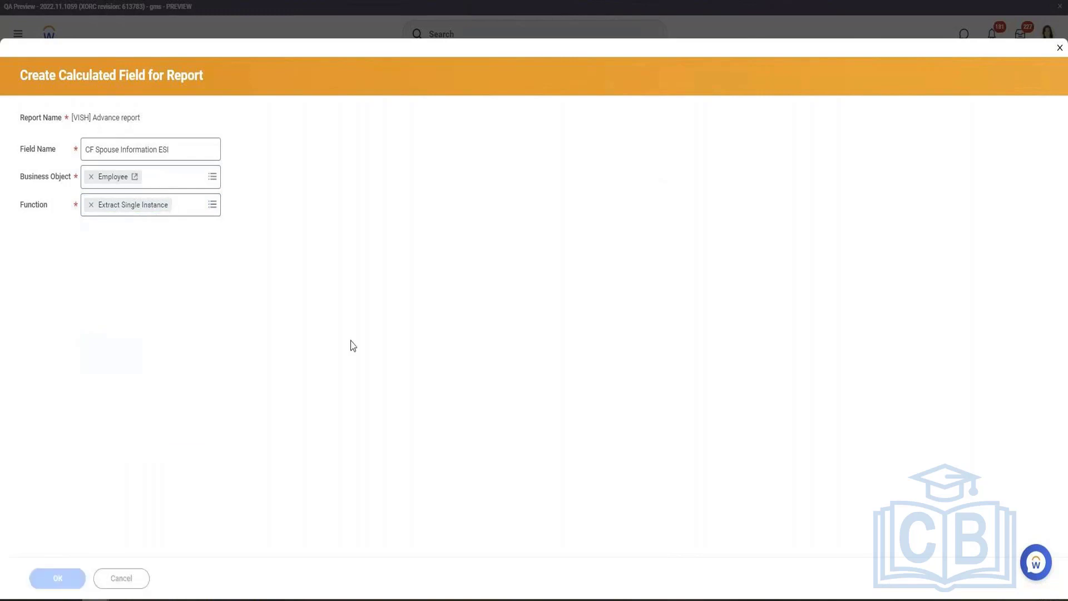
# Set the Source Field of CF Spouse Information ESI to Dependents
pyautogui.click(151, 261)
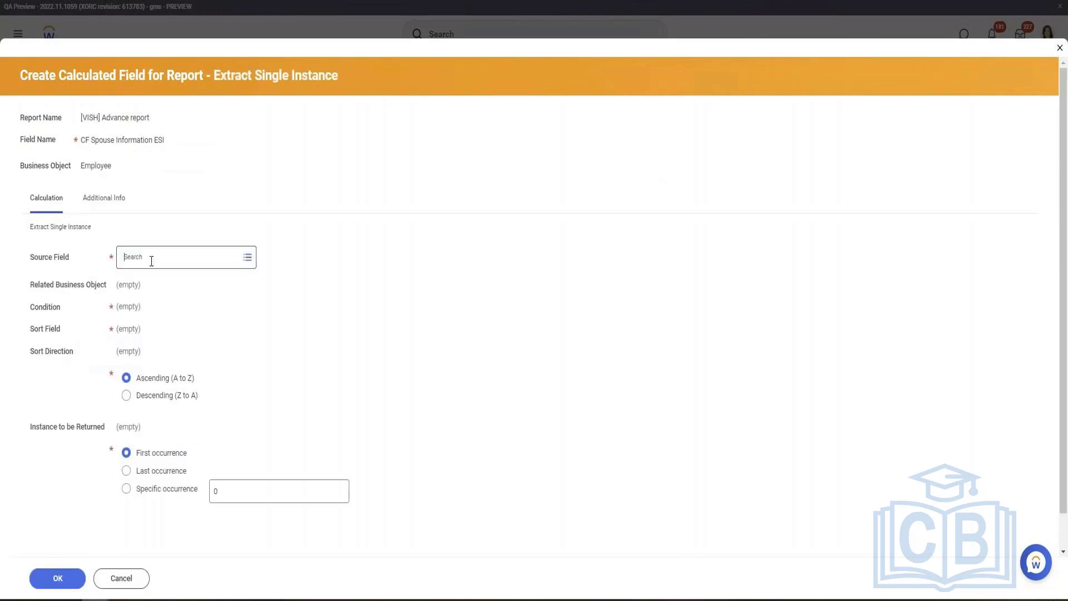
pyautogui.write('Depen')
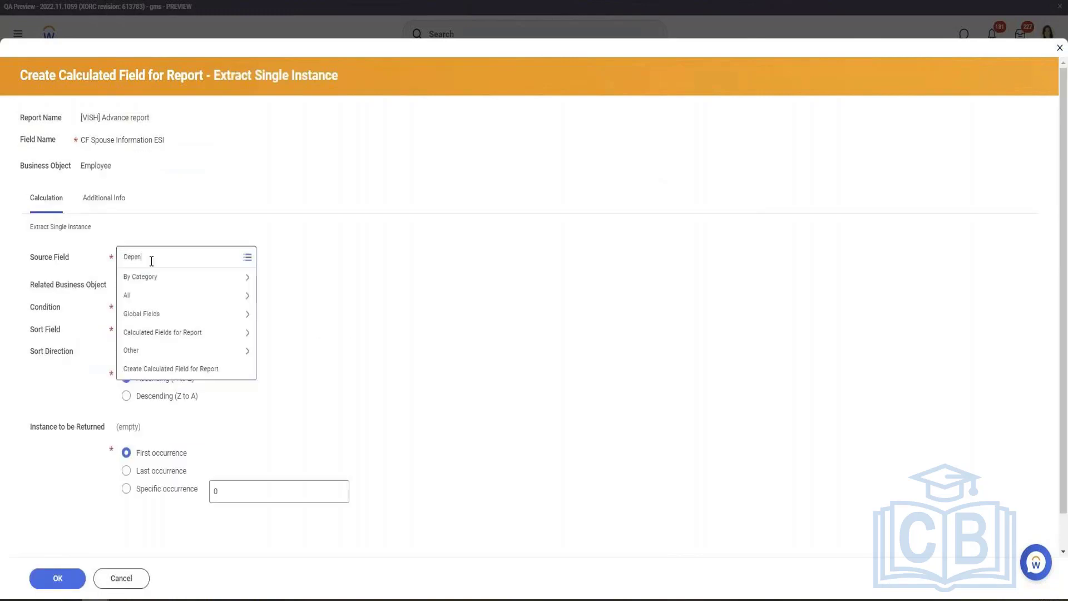
pyautogui.press('Return')
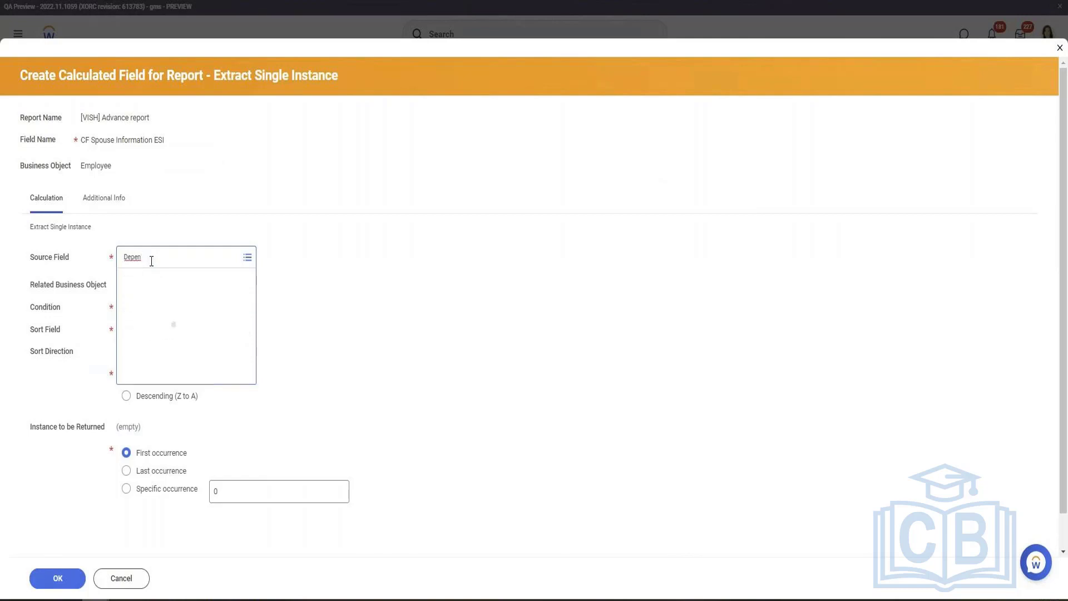
pyautogui.click(166, 319)
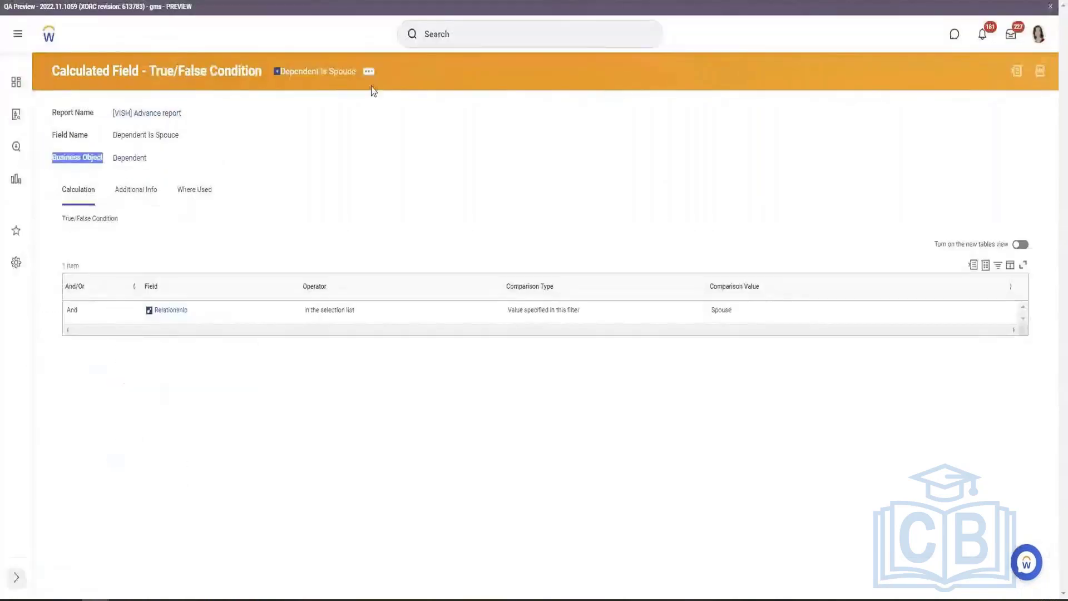
# Copy the name of the existing Dependent Is Spouce field and use it as the Condition of CF Spouse Information ESI
pyautogui.tripleClick(148, 134)
pyautogui.hotkey('ctrl', 'c')
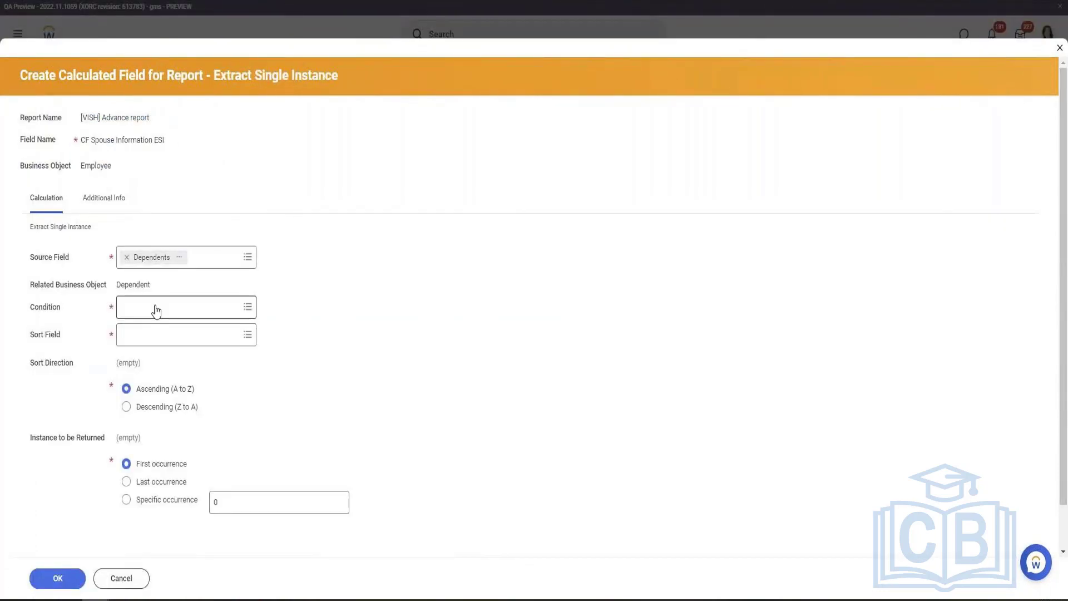
pyautogui.click(156, 306)
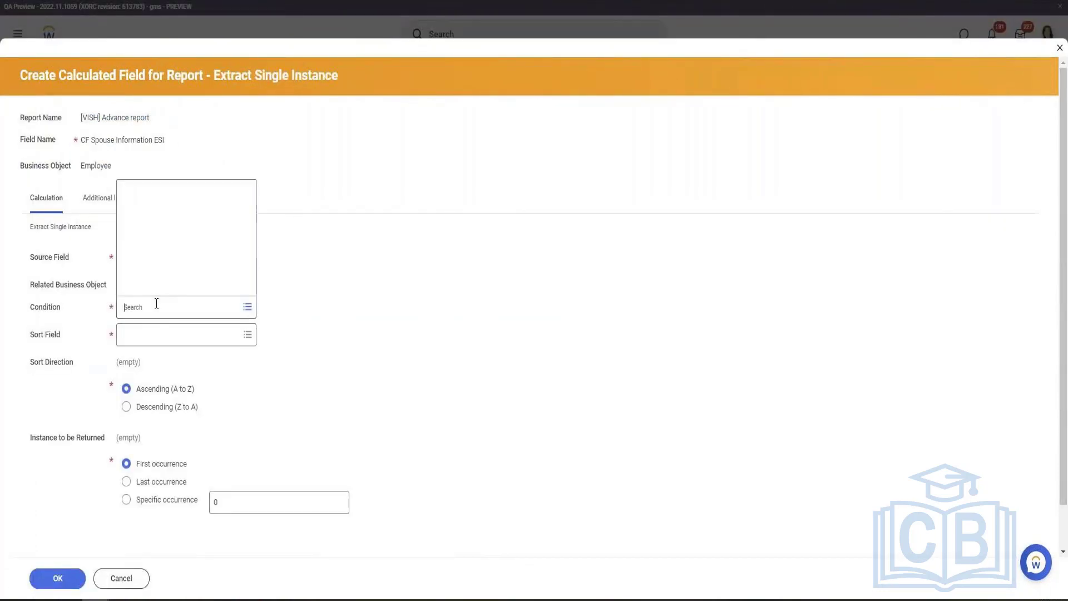
pyautogui.hotkey('ctrl', 'v')
pyautogui.press('Return')
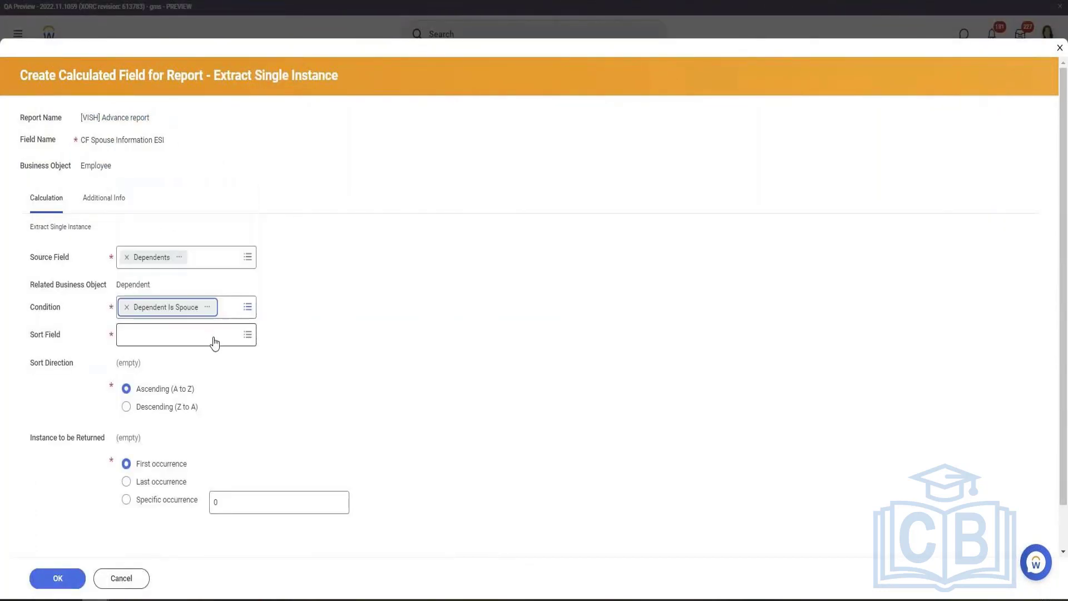
# Set the Sort Field of CF Spouse Information ESI to Current Effective Date
pyautogui.click(186, 333)
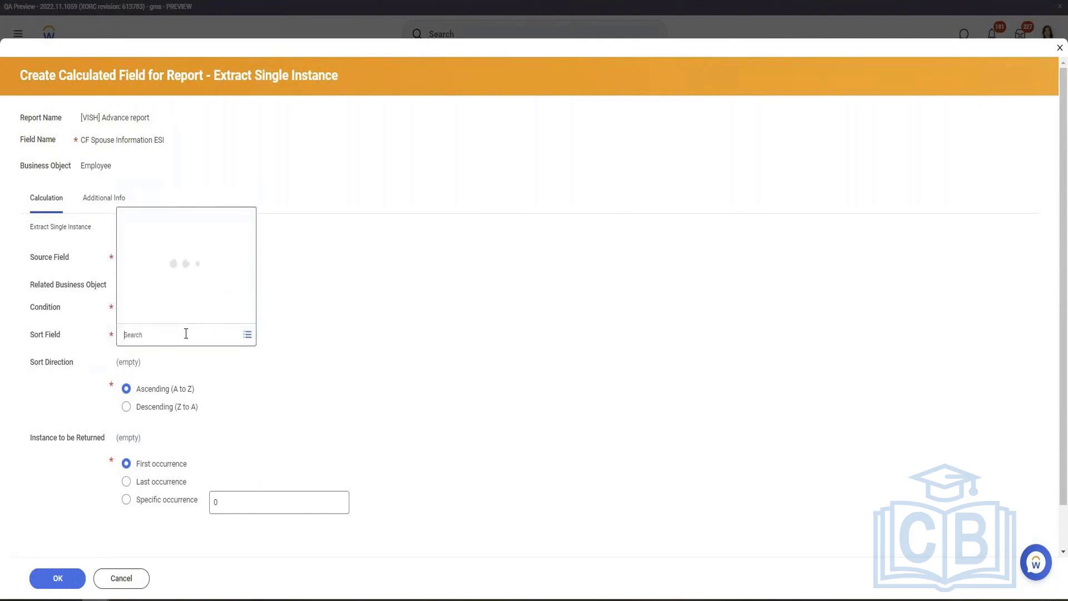
pyautogui.write('effect')
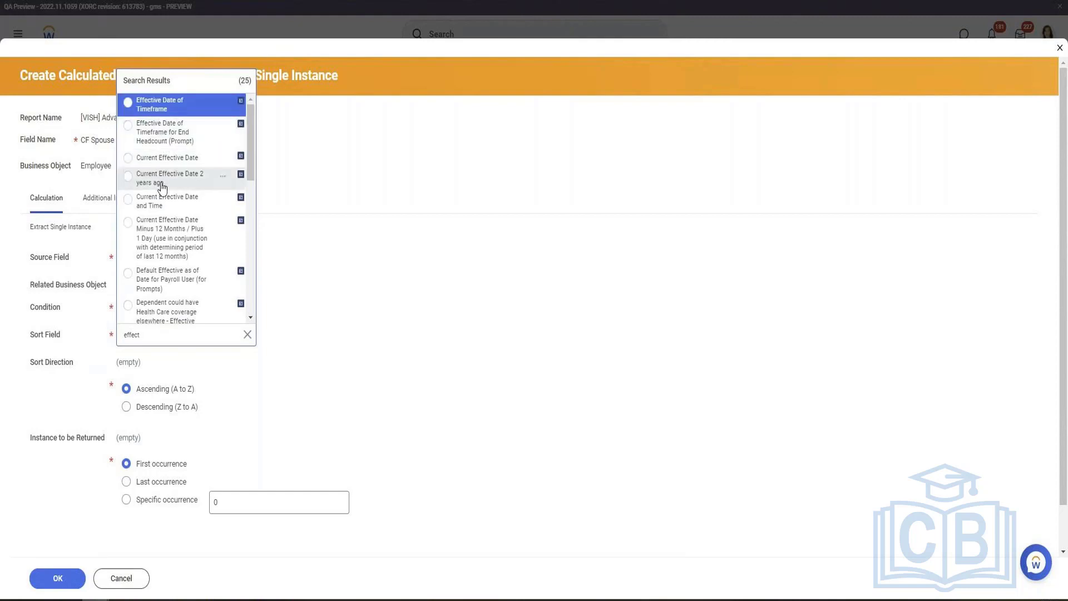
pyautogui.click(167, 160)
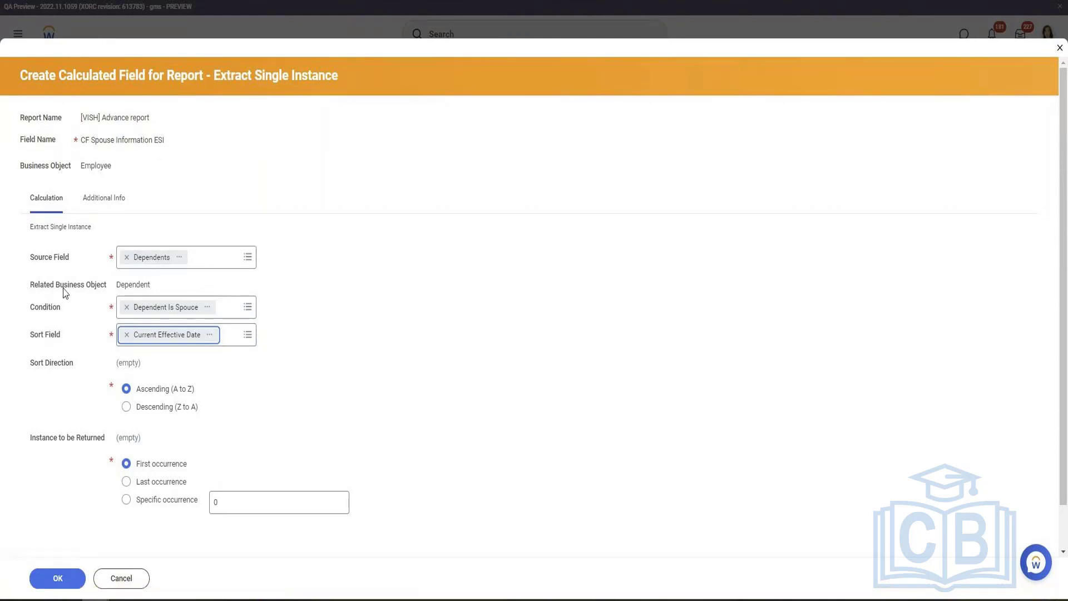
# Copy the field name CF Spouse Information ESI and save the Extract Single Instance field as the Lookup Field of CF Spouse Age
pyautogui.click(132, 285)
pyautogui.doubleClick(133, 285)
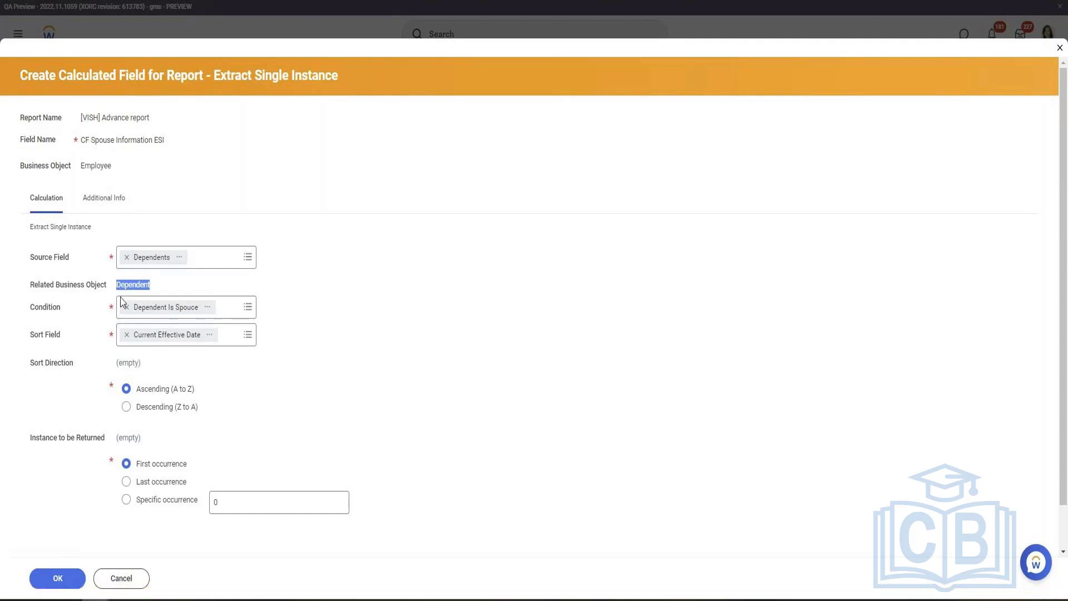
pyautogui.tripleClick(136, 143)
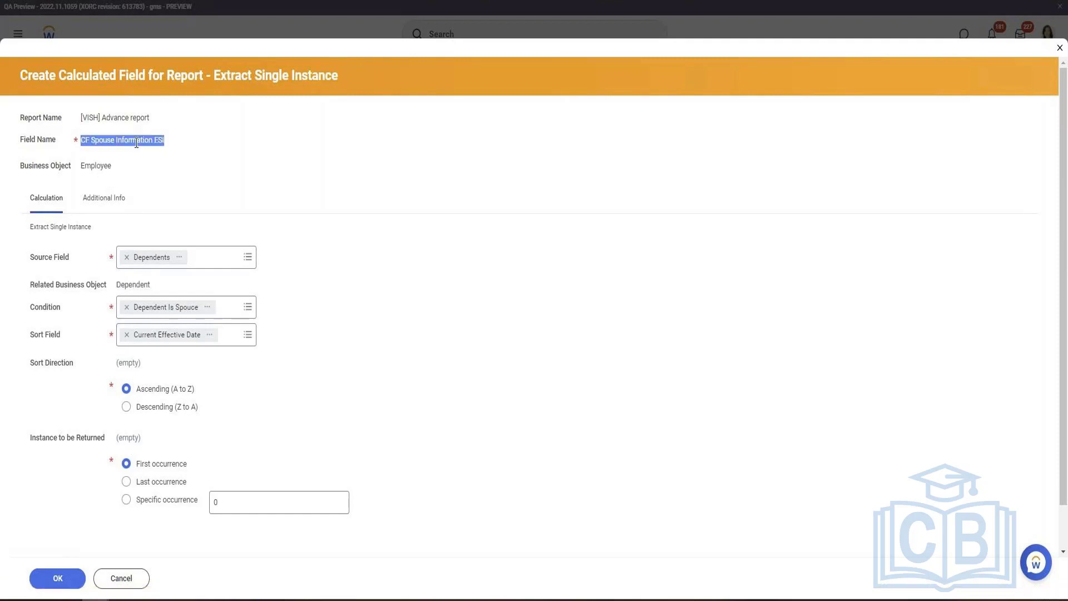
pyautogui.rightClick(137, 142)
pyautogui.click(176, 152)
pyautogui.click(48, 576)
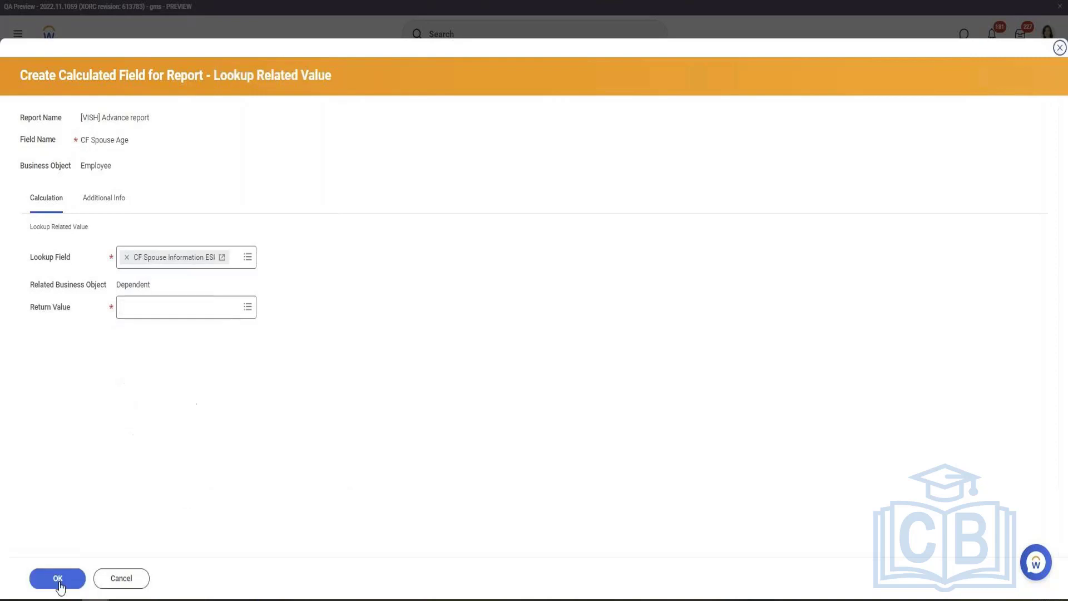
pyautogui.click(69, 587)
# Set the Return Value of CF Spouse Age to Age, save the field and run the report to check the spouse age column
pyautogui.click(184, 300)
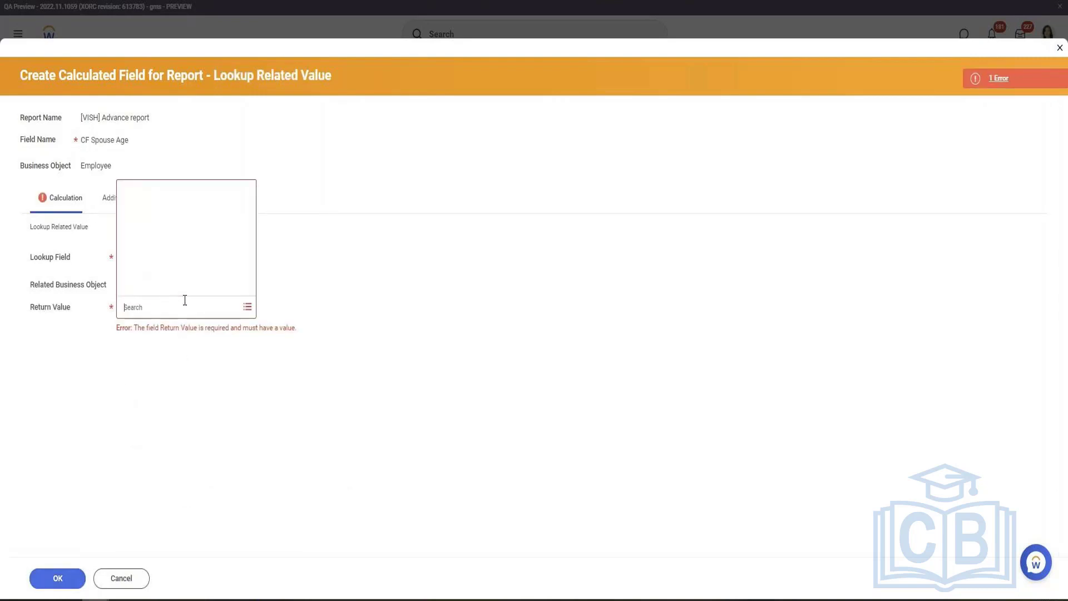
pyautogui.write('Age')
pyautogui.press('Return')
pyautogui.click(157, 265)
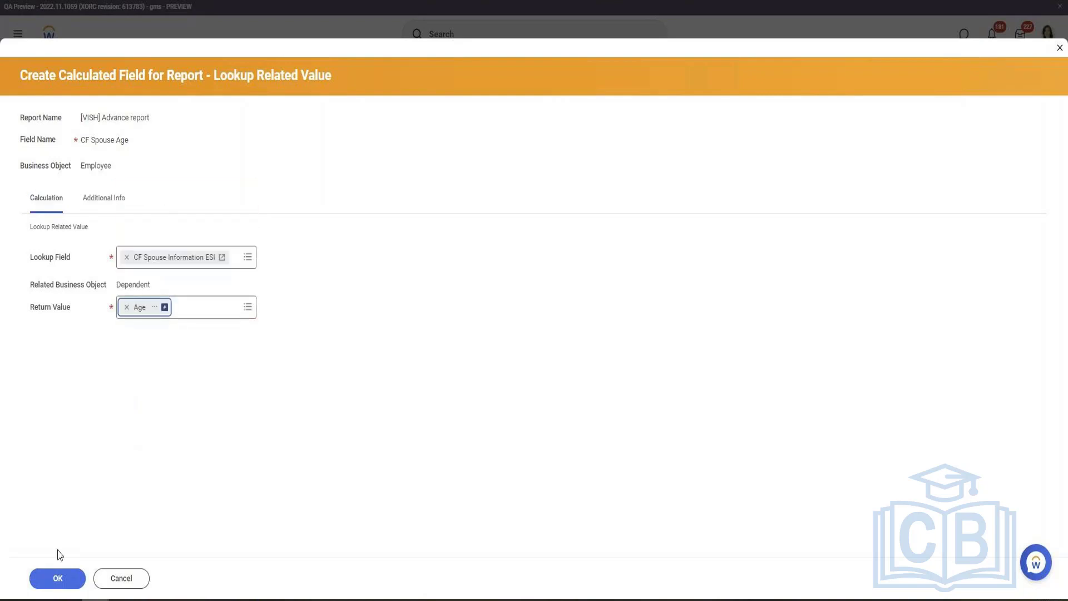
pyautogui.click(64, 581)
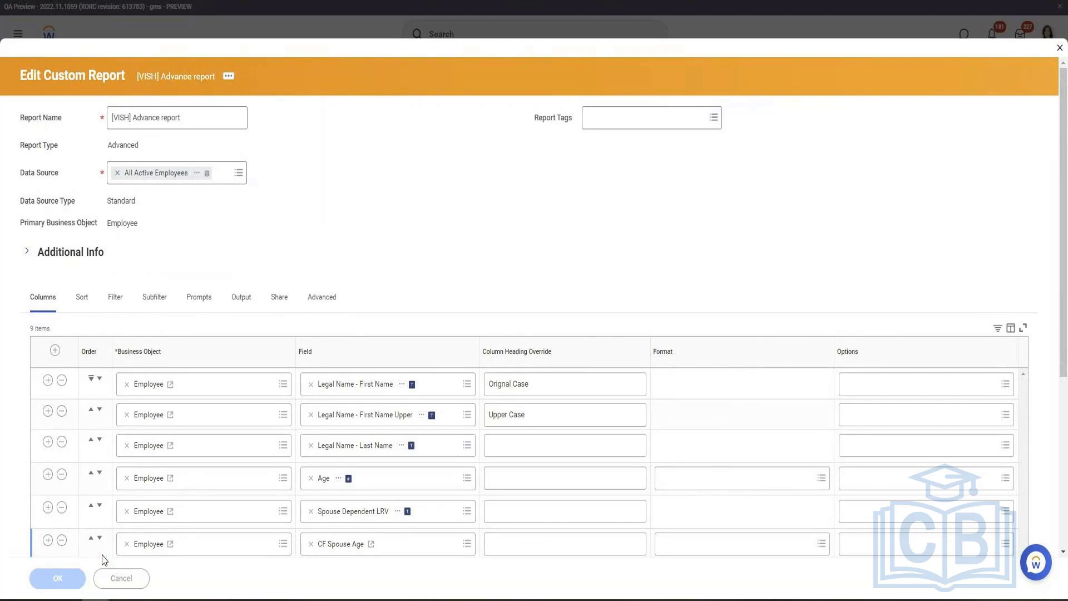
pyautogui.click(92, 577)
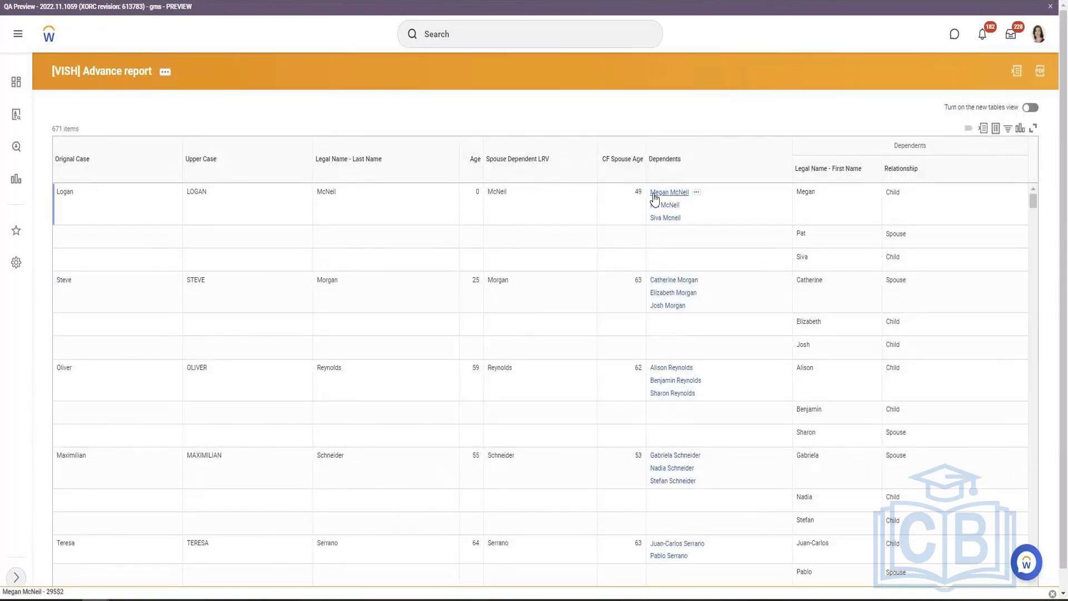
pyautogui.doubleClick(638, 192)
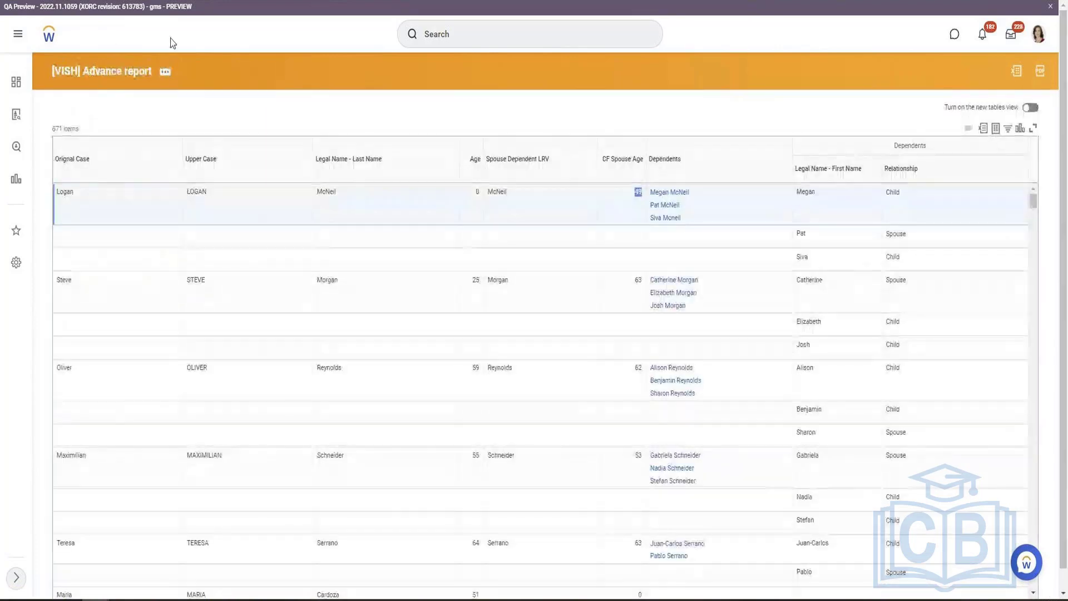
# Reopen the report for editing and add an Employee column with CF Spouse Information ESI below the Dependents column
pyautogui.click(164, 73)
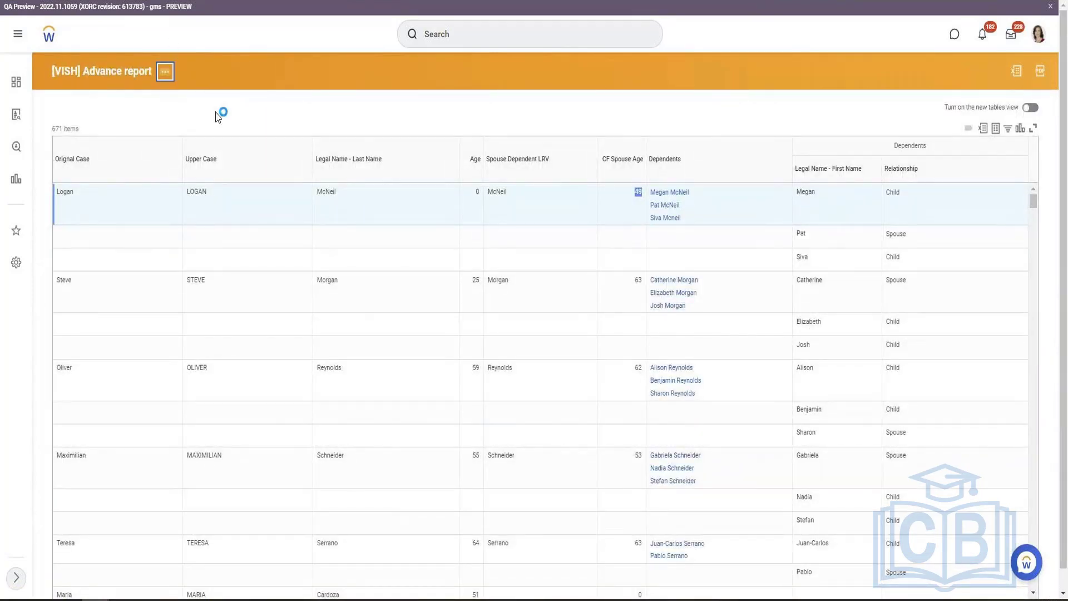
pyautogui.moveTo(216, 111)
pyautogui.click(294, 104)
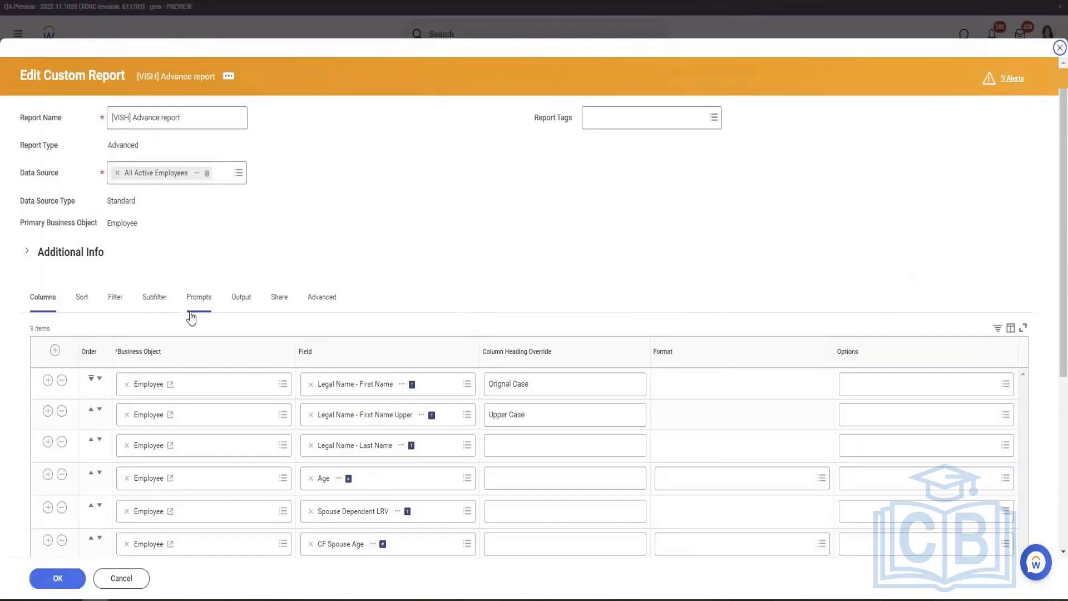
pyautogui.scroll(-5, 191, 317)
pyautogui.click(48, 317)
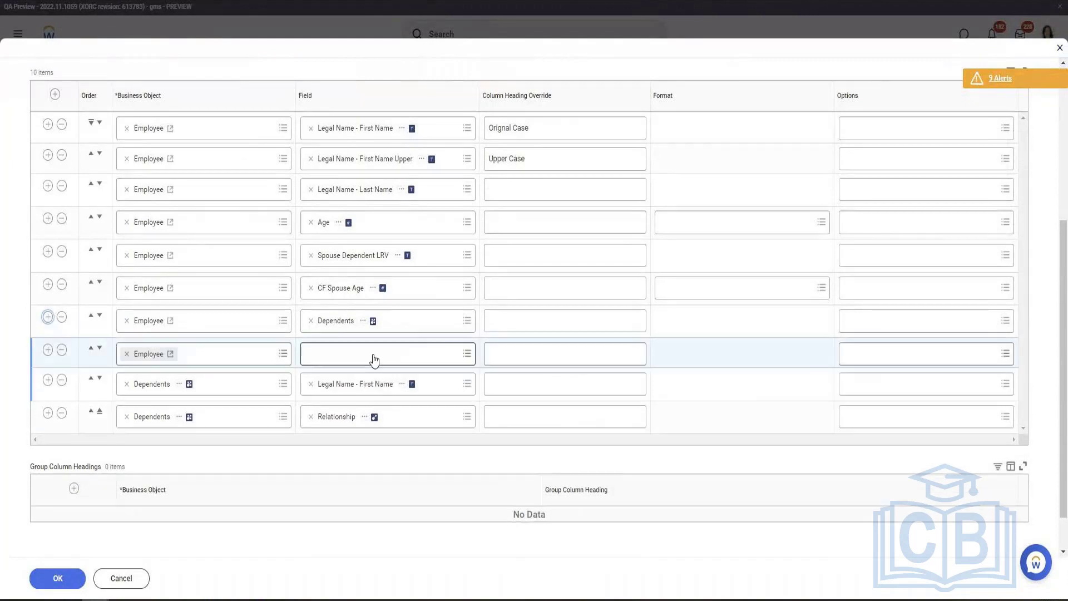
pyautogui.click(374, 360)
pyautogui.write('CF Spouse Information ESI')
pyautogui.press('Return')
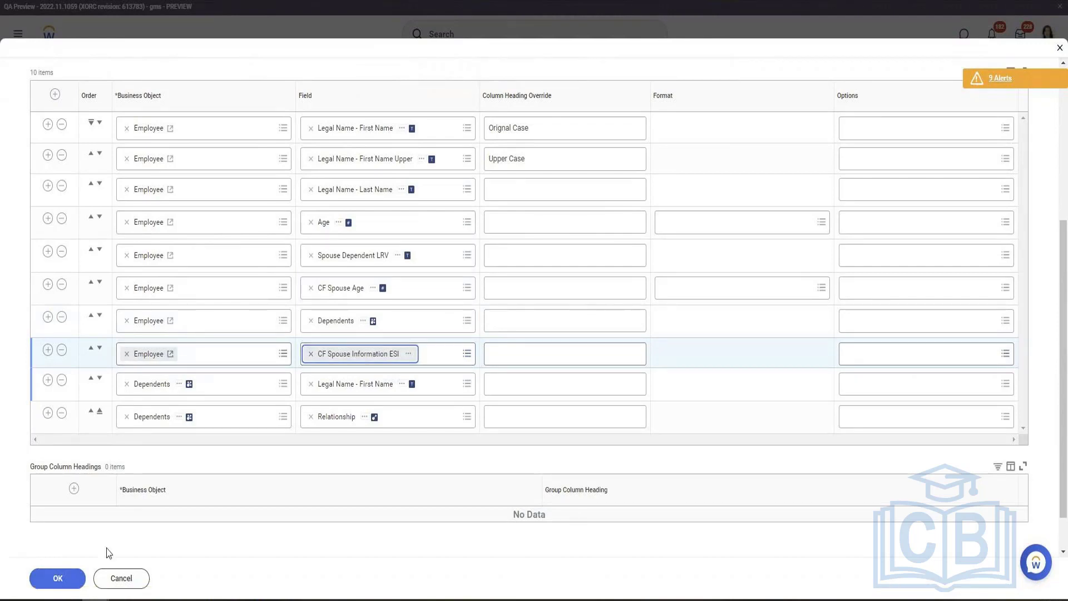
# Save and run the report, and compare the spouse last name and age with the Dependents and CF Spouse Information ESI columns
pyautogui.click(62, 578)
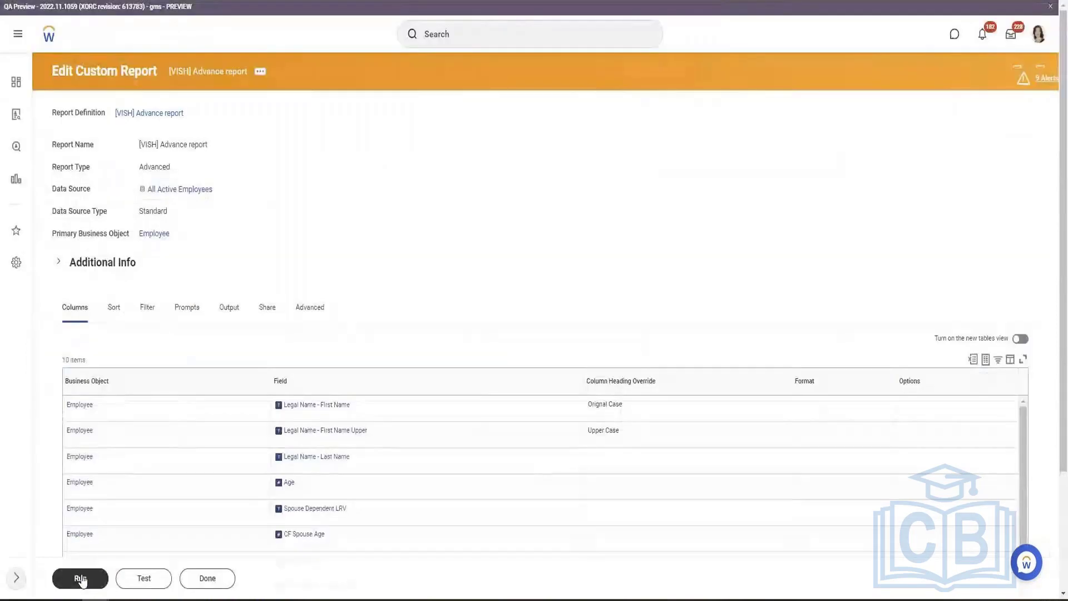
pyautogui.click(80, 579)
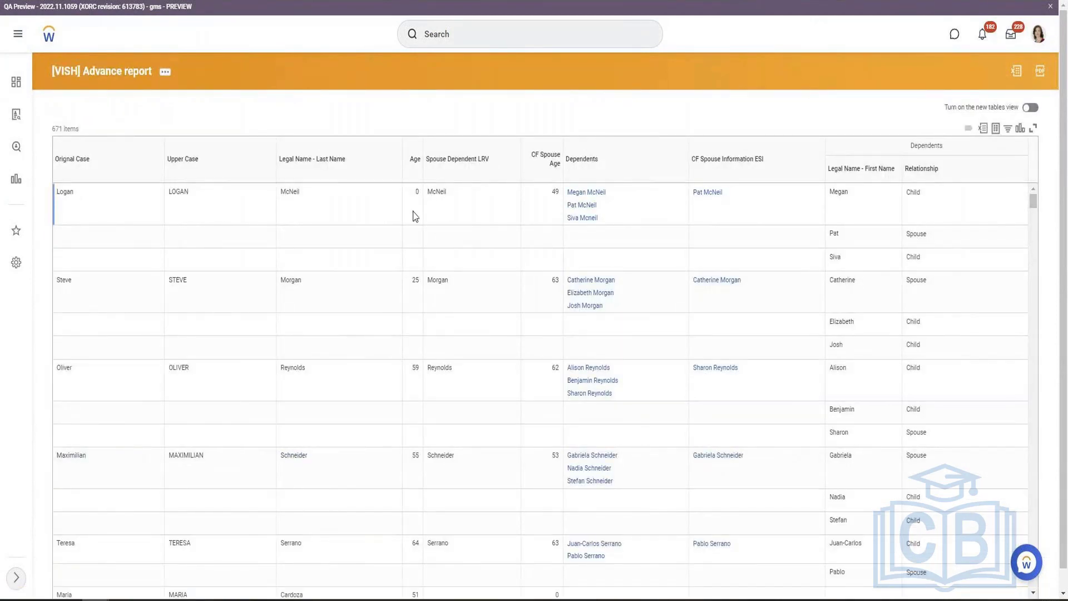
pyautogui.moveTo(432, 192); pyautogui.dragTo(552, 200)
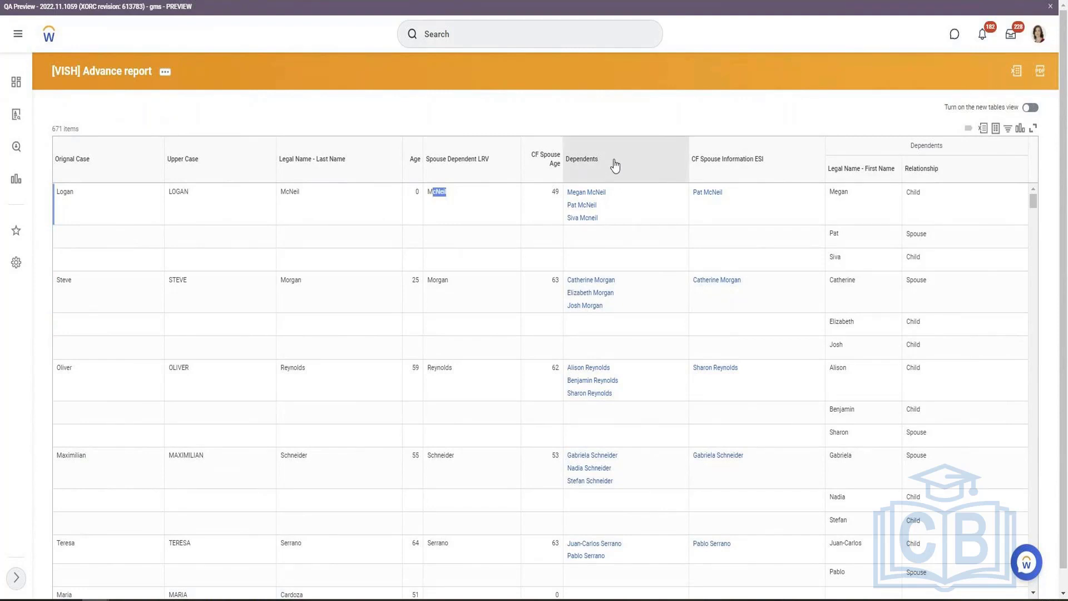
pyautogui.moveTo(613, 164); pyautogui.dragTo(560, 162)
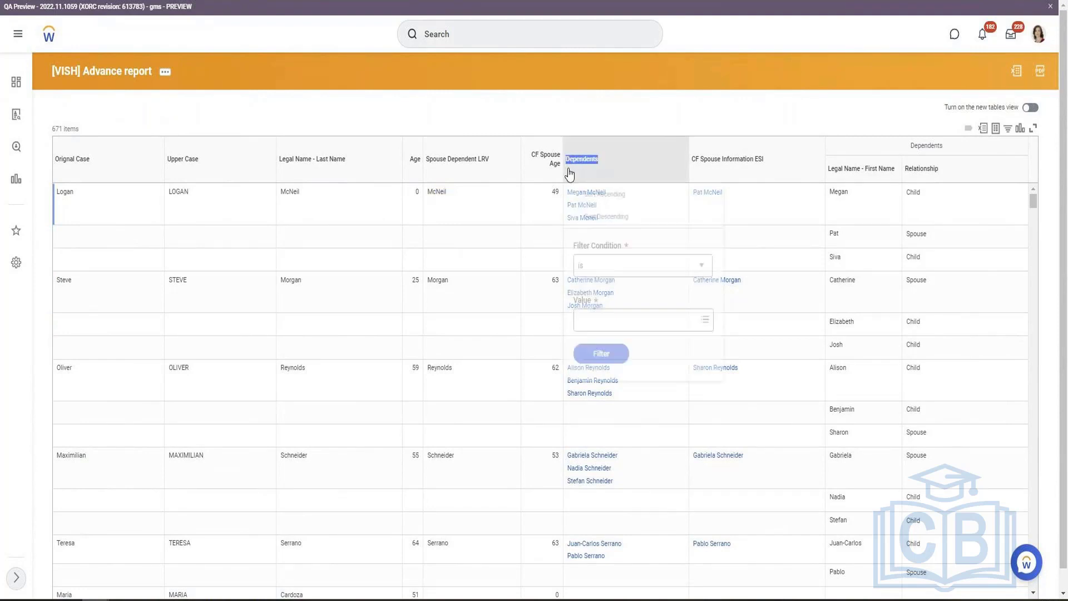
pyautogui.click(615, 124)
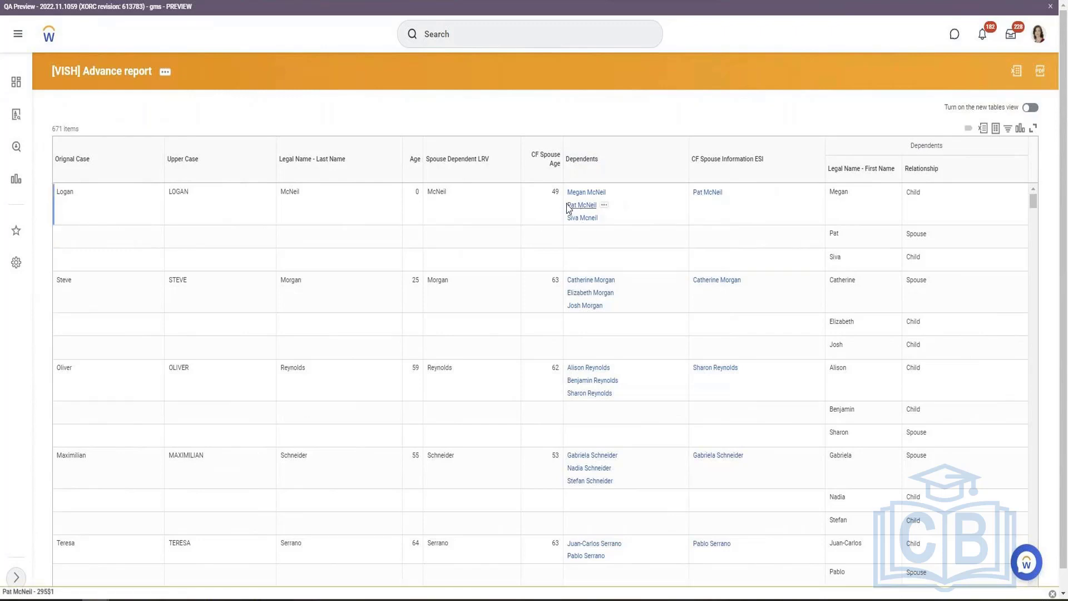
pyautogui.moveTo(427, 192); pyautogui.dragTo(571, 194)
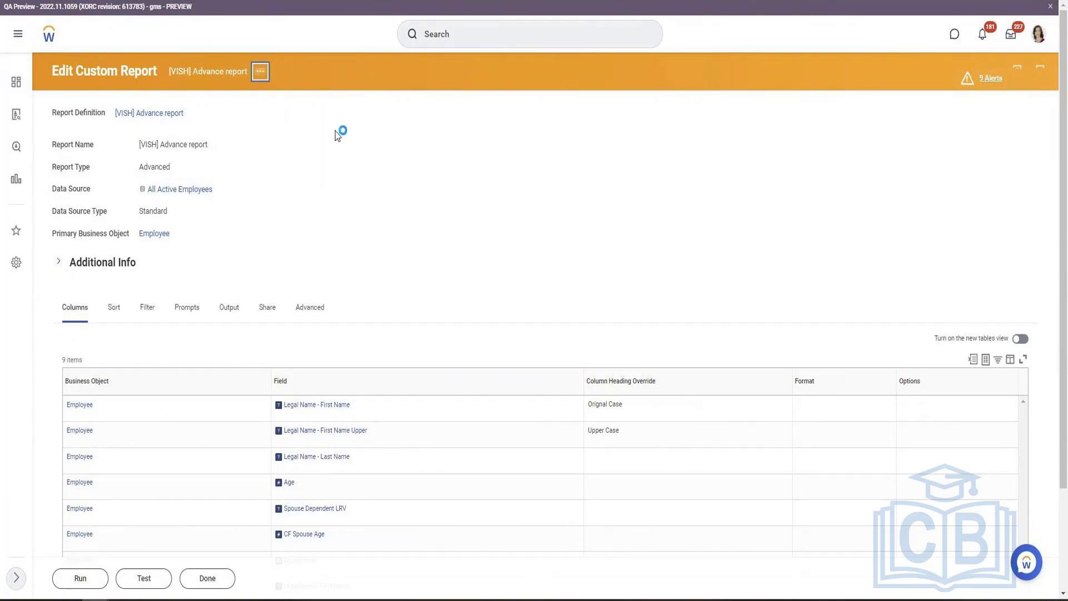
# Edit the report again, add a column below CF Spouse Information ESI and start a new Employee calculated field for it
pyautogui.moveTo(310, 115)
pyautogui.click(382, 120)
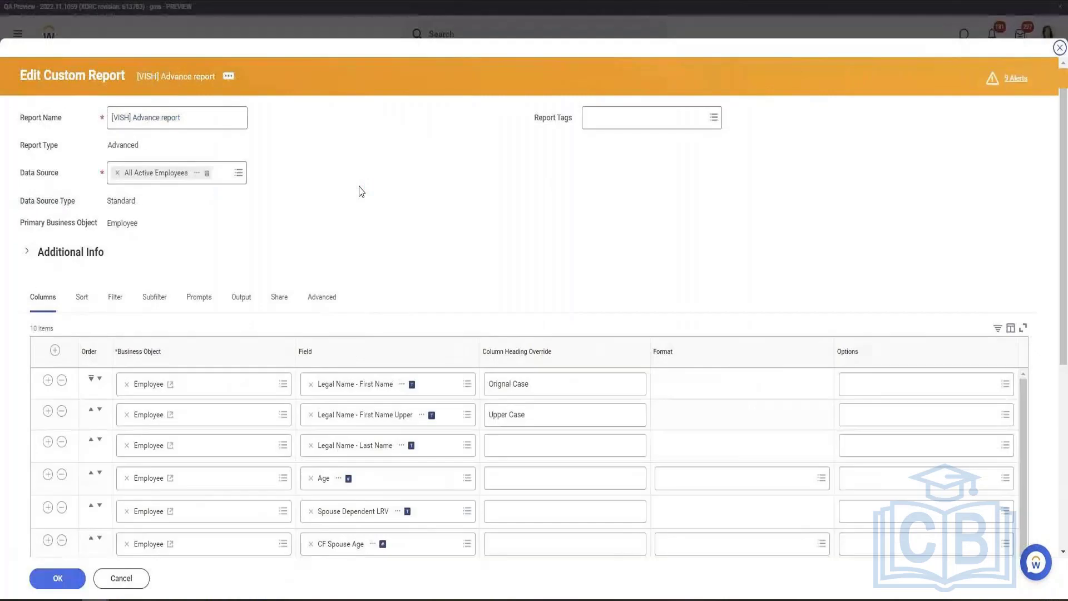
pyautogui.scroll(-3, 359, 191)
pyautogui.scroll(-1, 359, 190)
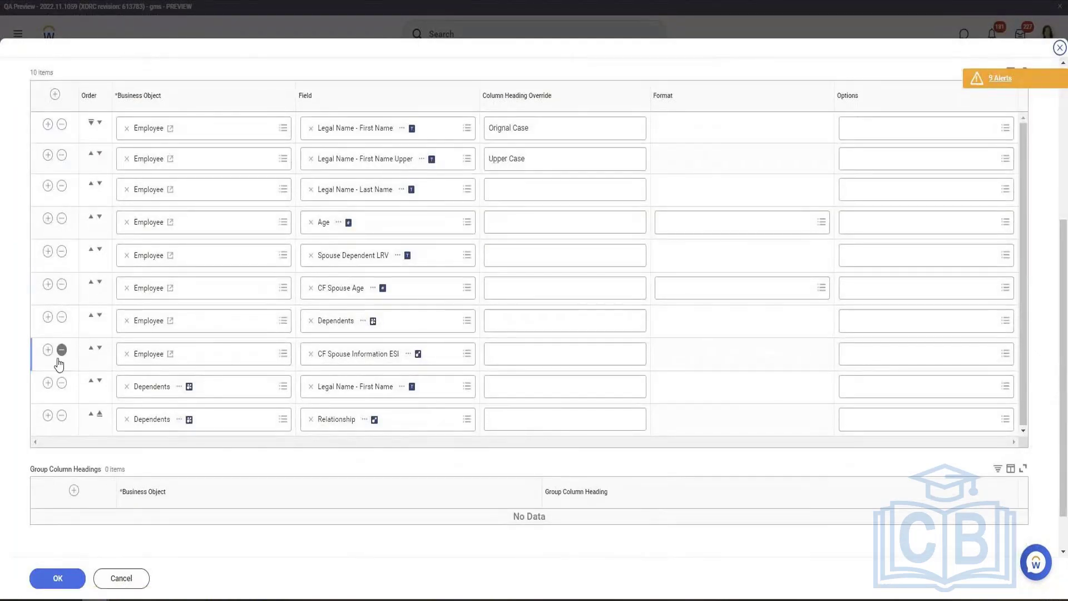
pyautogui.click(369, 389)
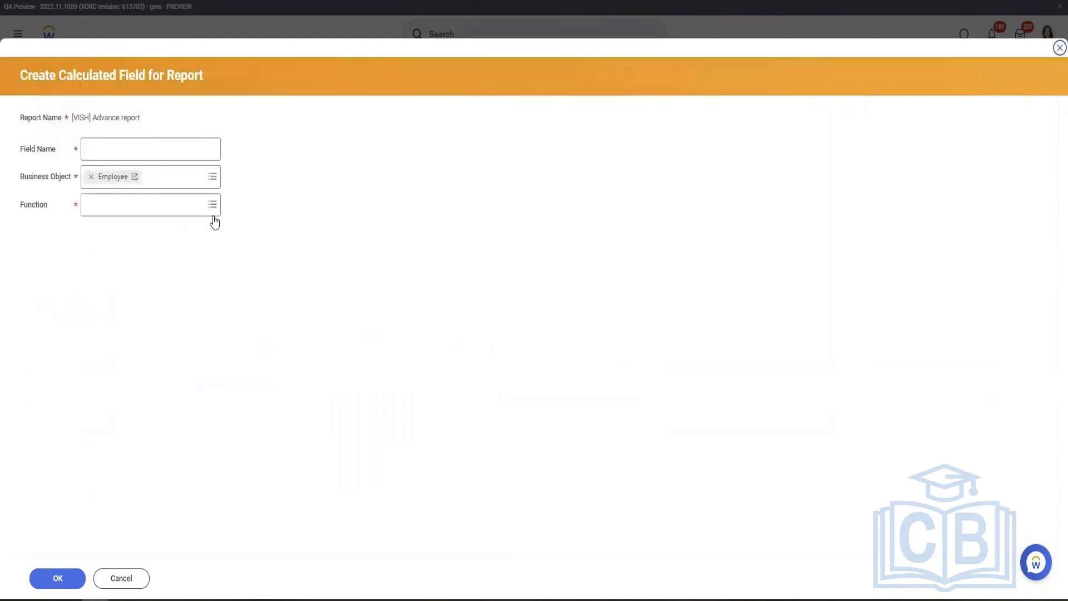
pyautogui.click(169, 149)
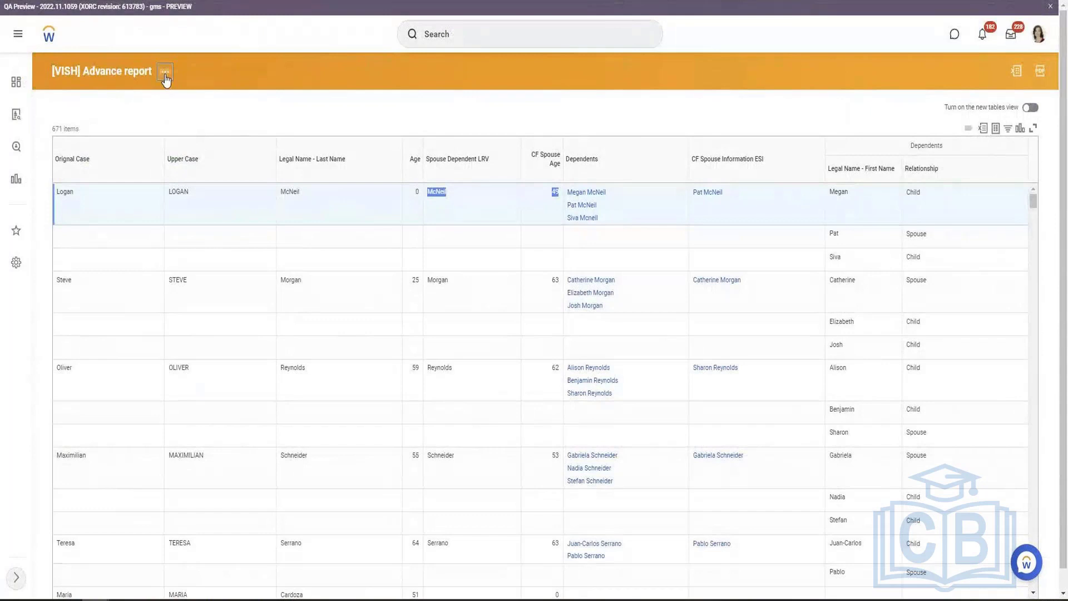
# Review the report definition's filter and the comparison value in the Dependent Is Spouce condition
pyautogui.click(164, 71)
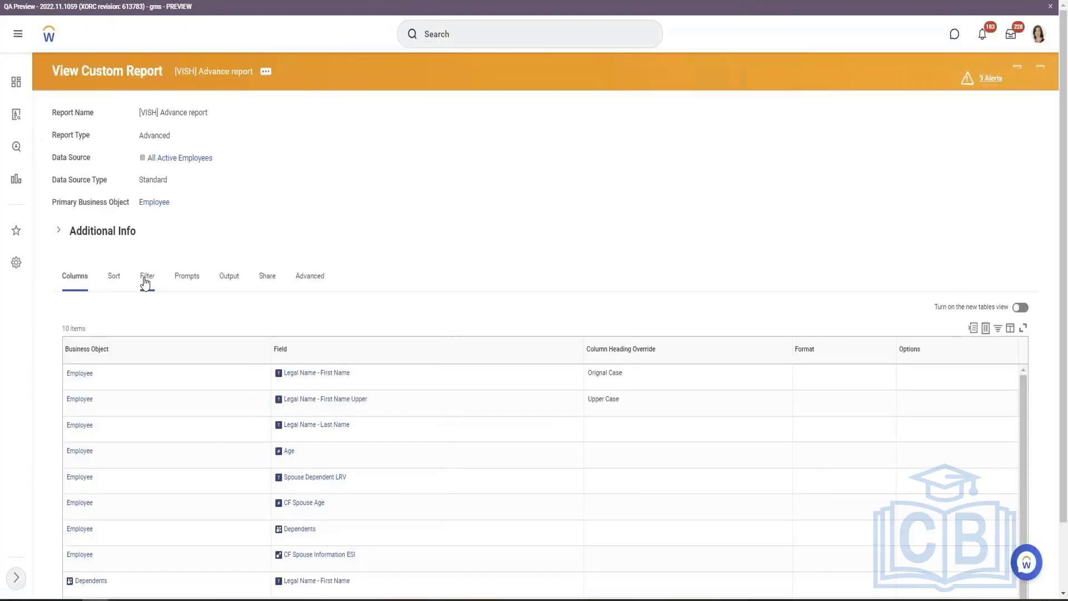
pyautogui.click(145, 279)
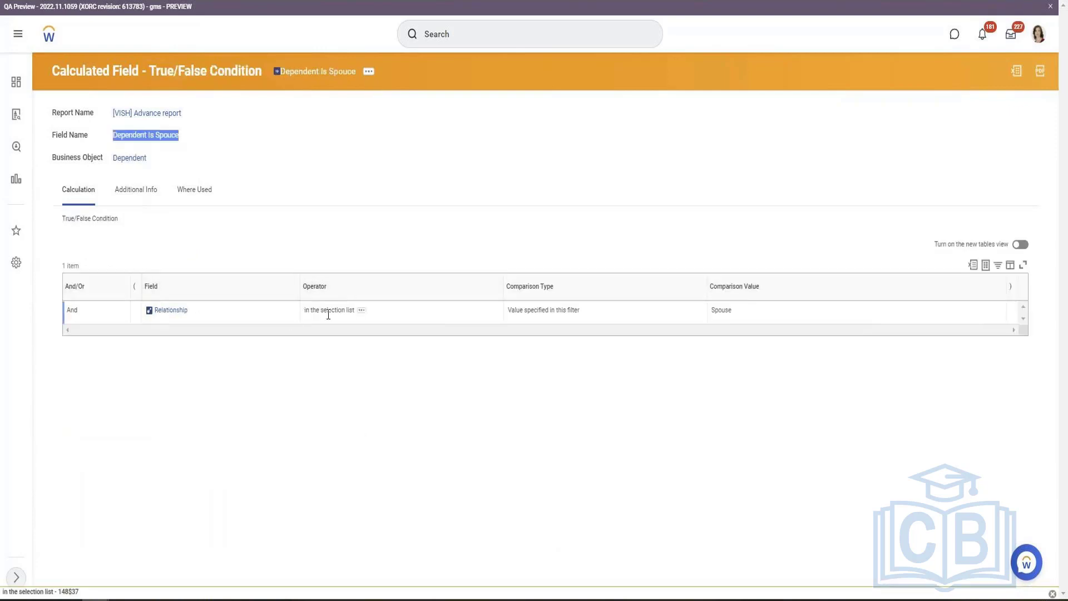
pyautogui.doubleClick(721, 310)
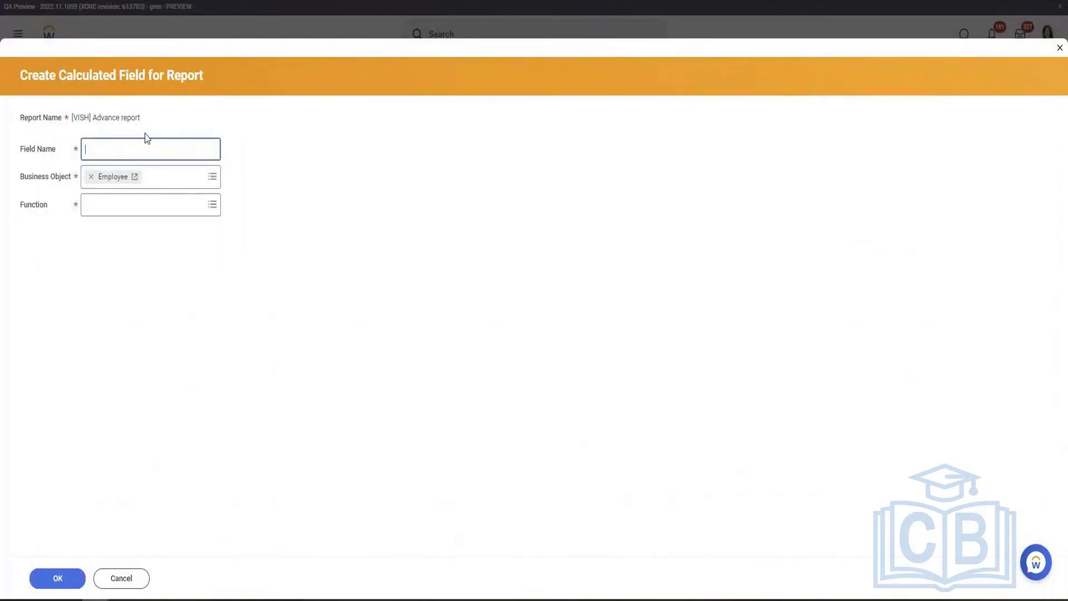
# Name the new calculated field CF Depenents MEI and create it with the Extract Multi-Instance function
pyautogui.write('CF Depenents MEI')
pyautogui.click(171, 203)
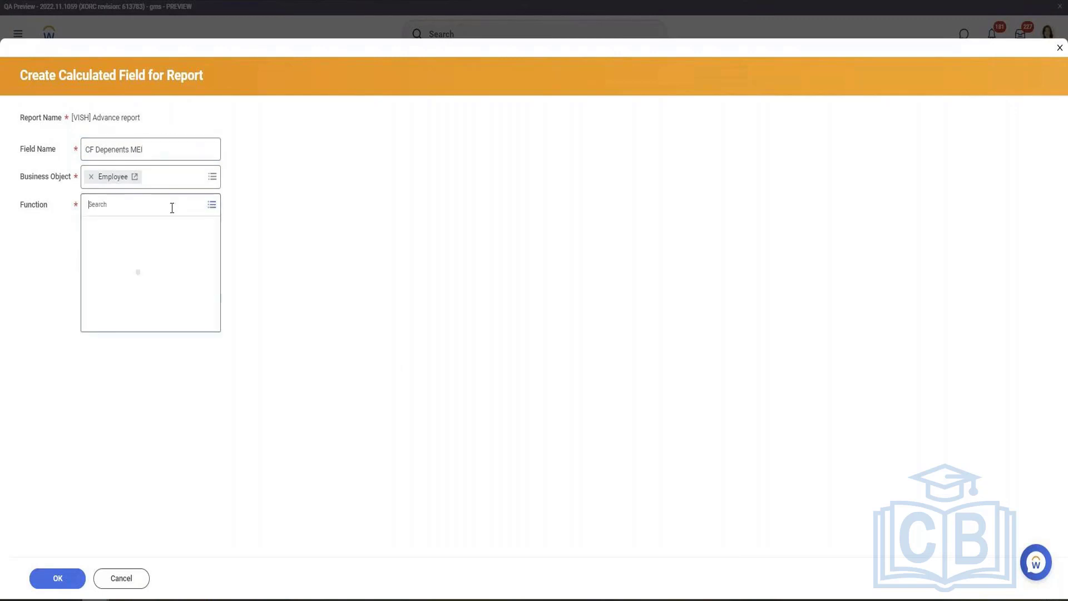
pyautogui.scroll(-3, 176, 315)
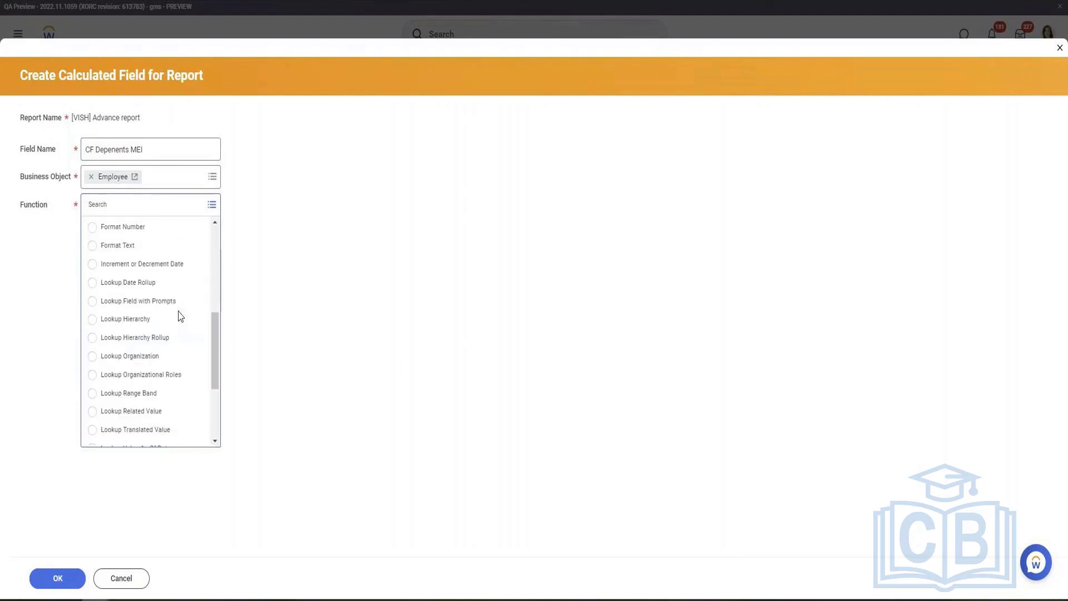
pyautogui.scroll(2, 164, 295)
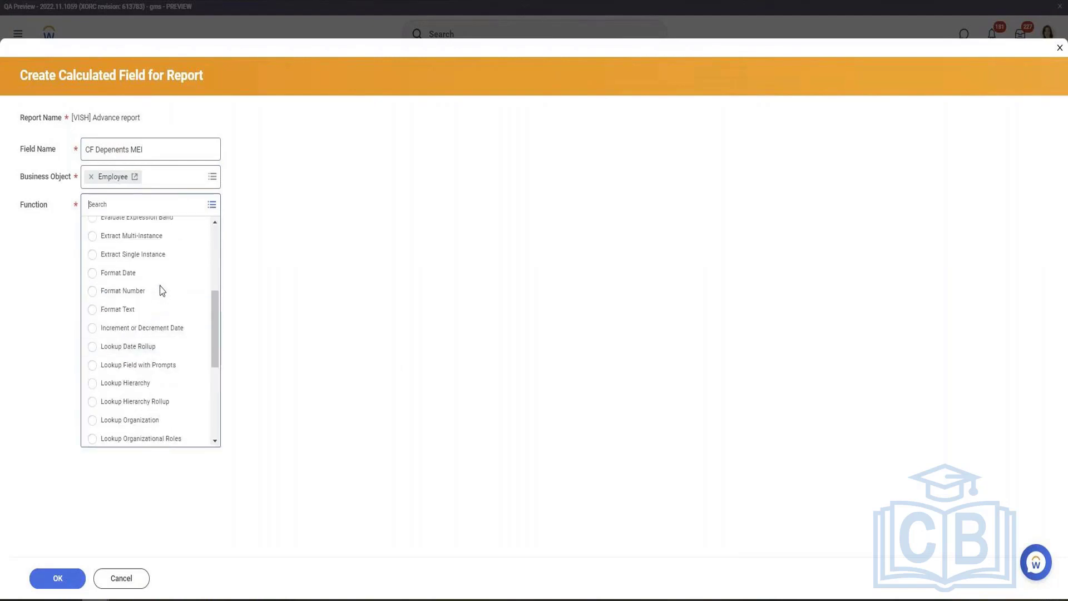
pyautogui.click(130, 243)
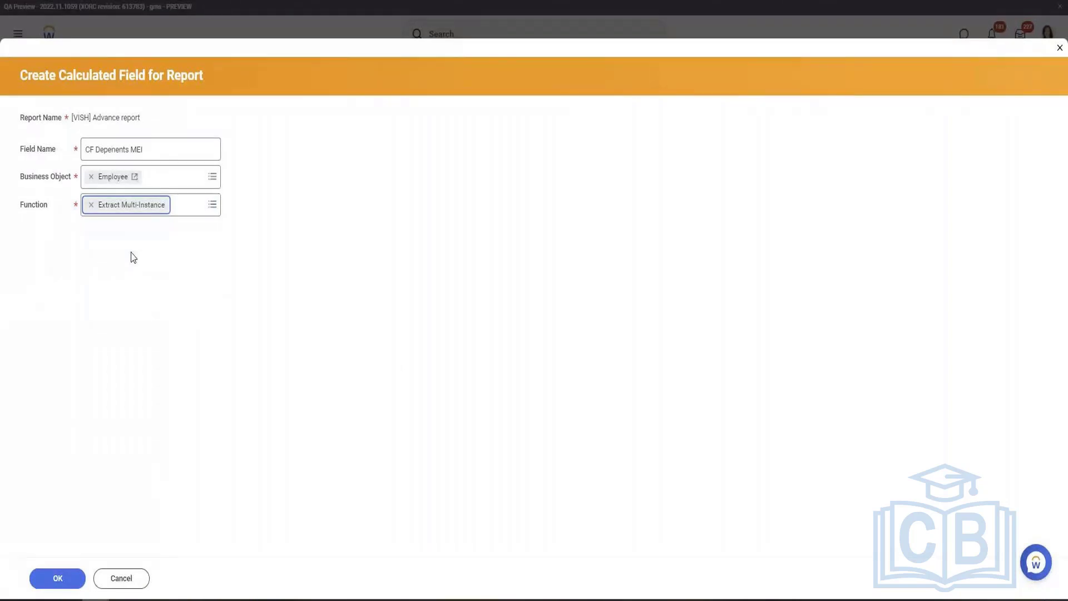
pyautogui.click(51, 578)
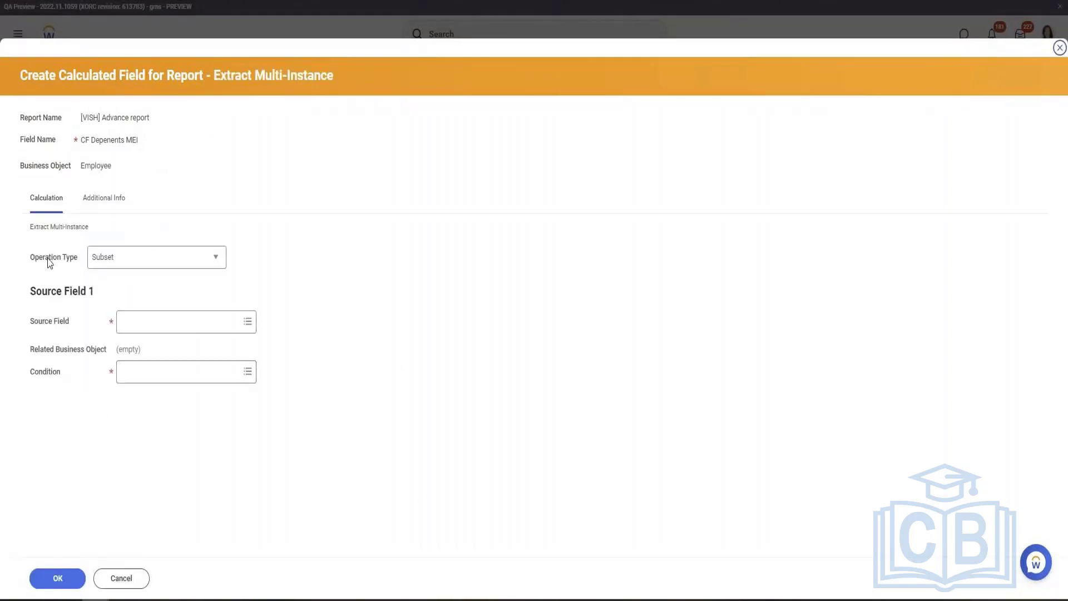
# Set the source field of CF Depenents MEI to Dependents and its condition to Any is True
pyautogui.click(161, 325)
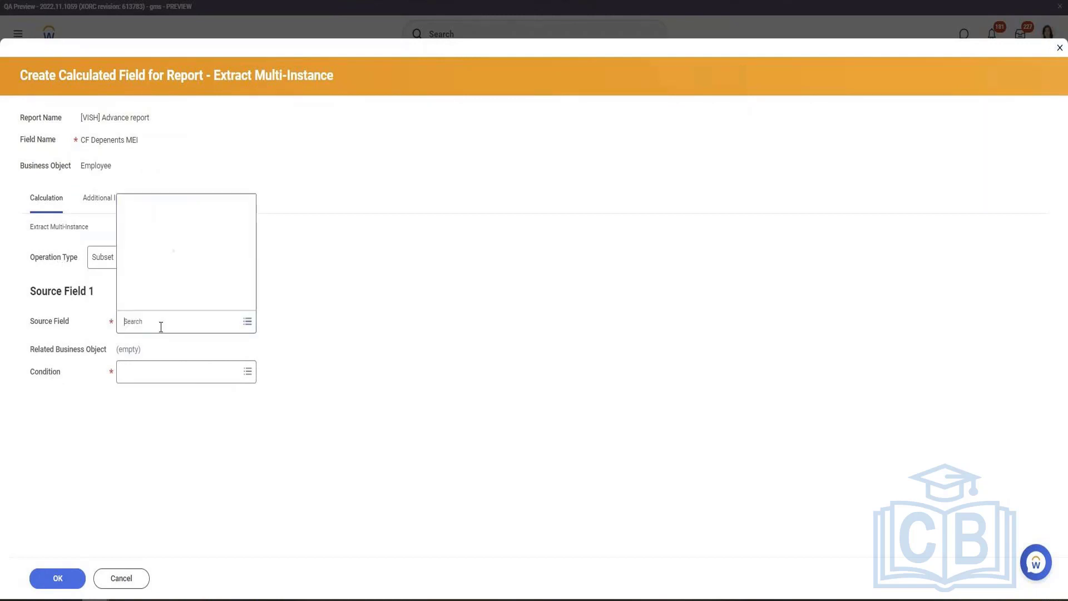
pyautogui.write('Depen')
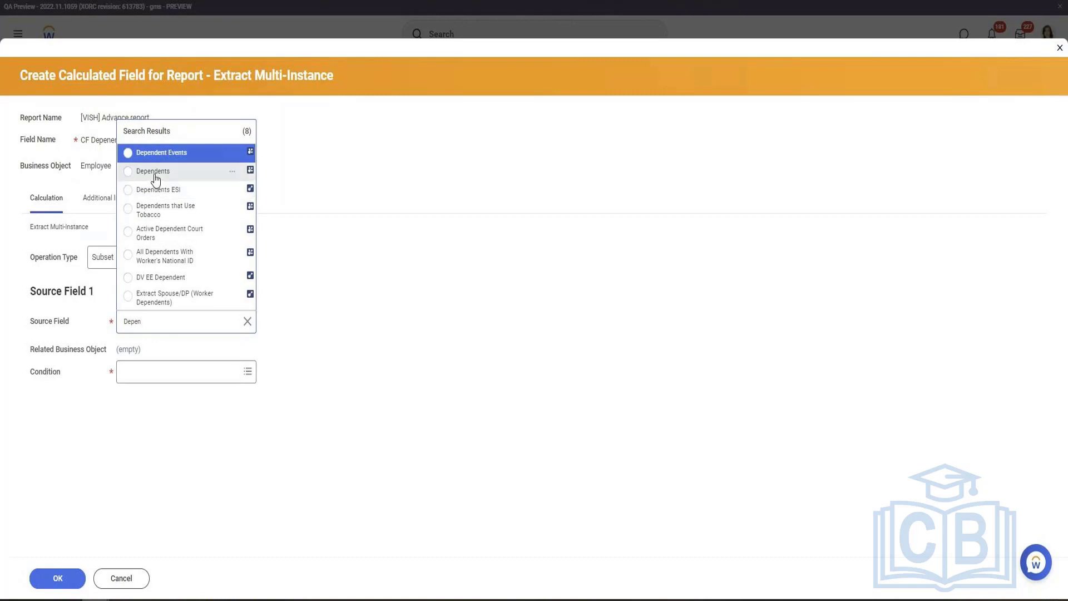
pyautogui.click(155, 175)
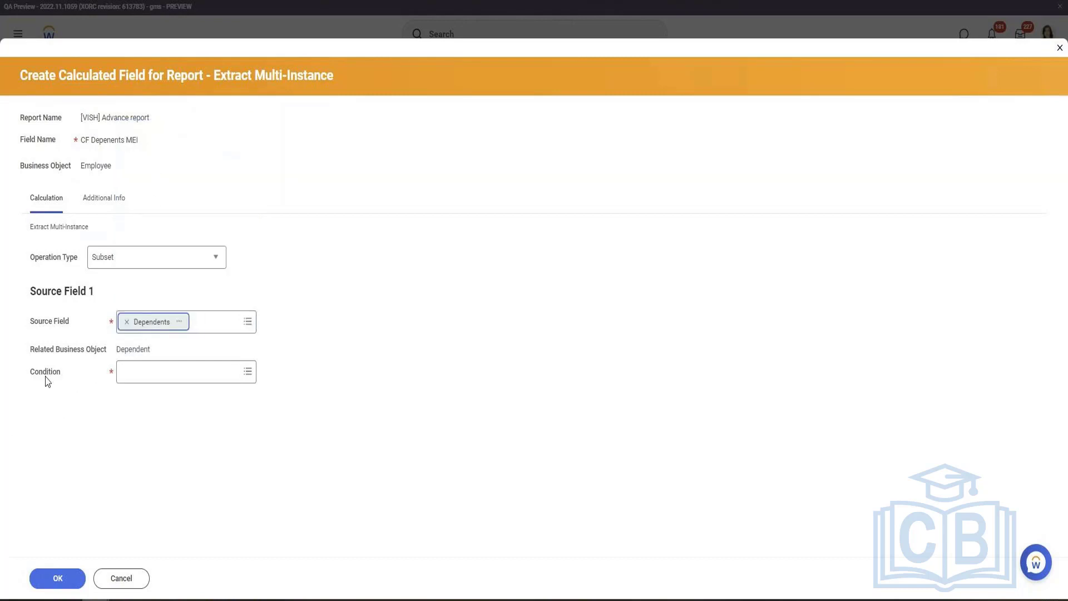
pyautogui.click(162, 380)
pyautogui.write('any is')
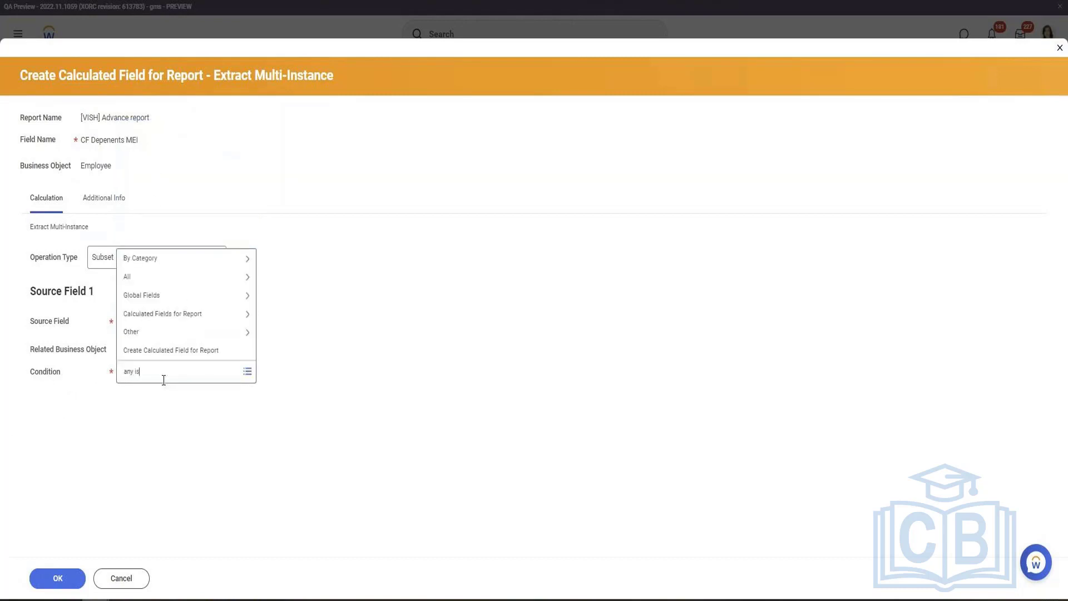
pyautogui.press('Return')
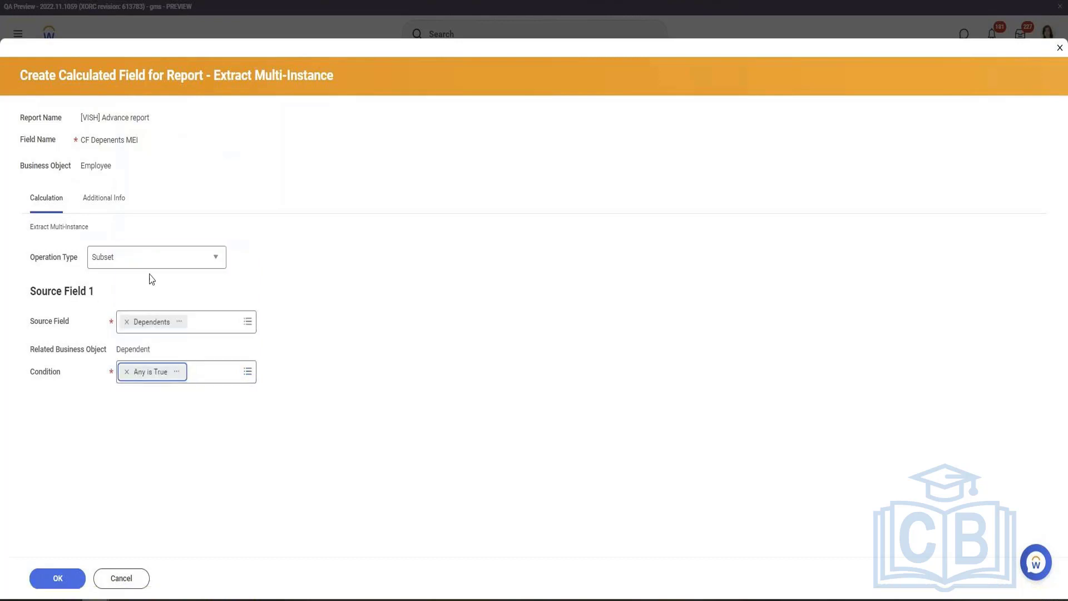
# Save the CF Depenents MEI calculated field, and save and run the report
pyautogui.tripleClick(111, 136)
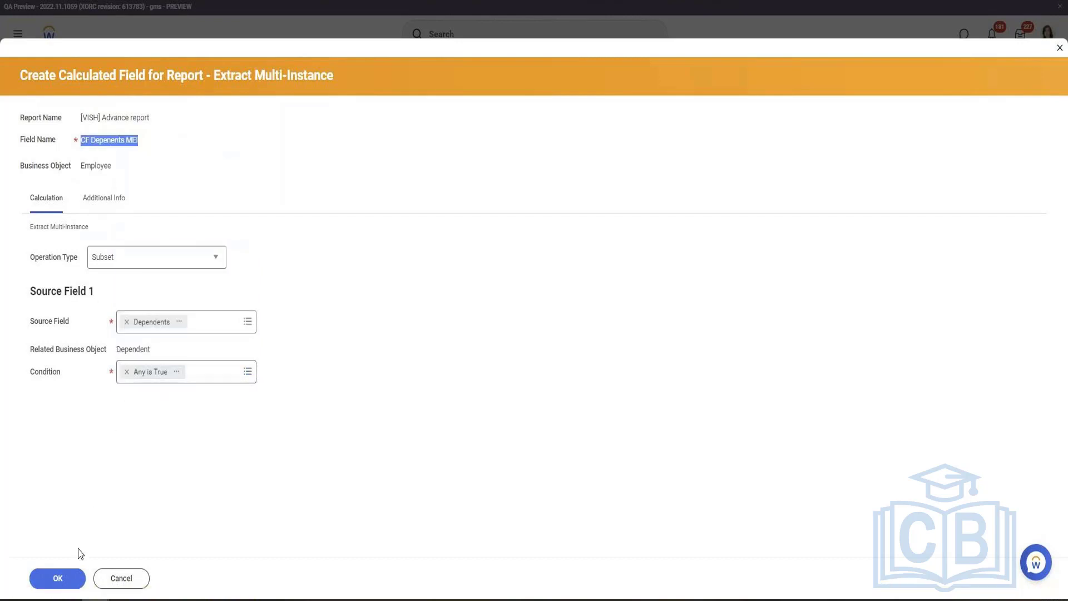
pyautogui.click(70, 581)
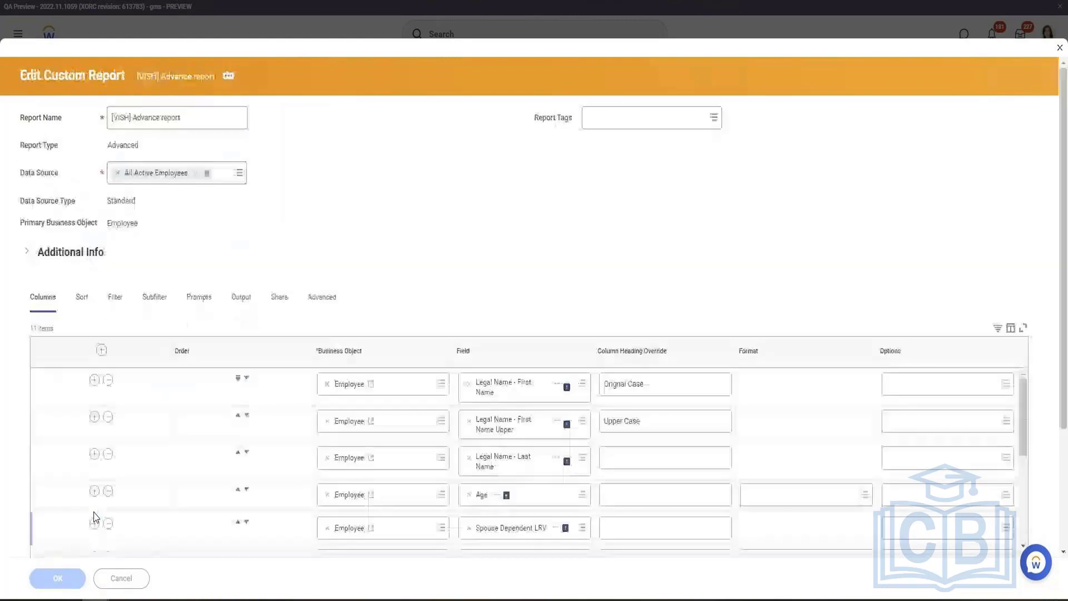
pyautogui.click(55, 584)
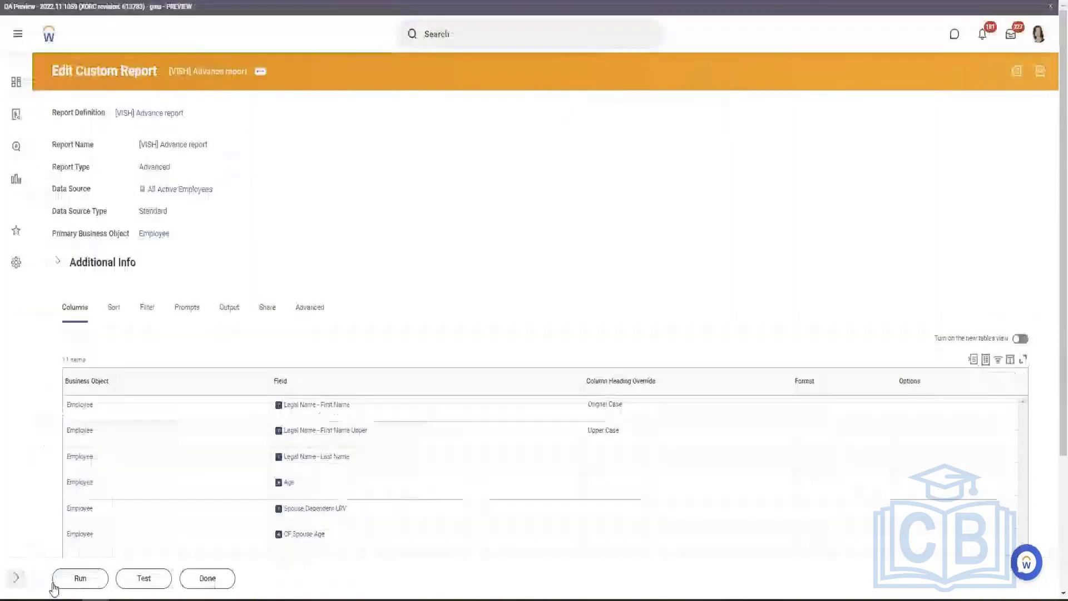
pyautogui.click(62, 580)
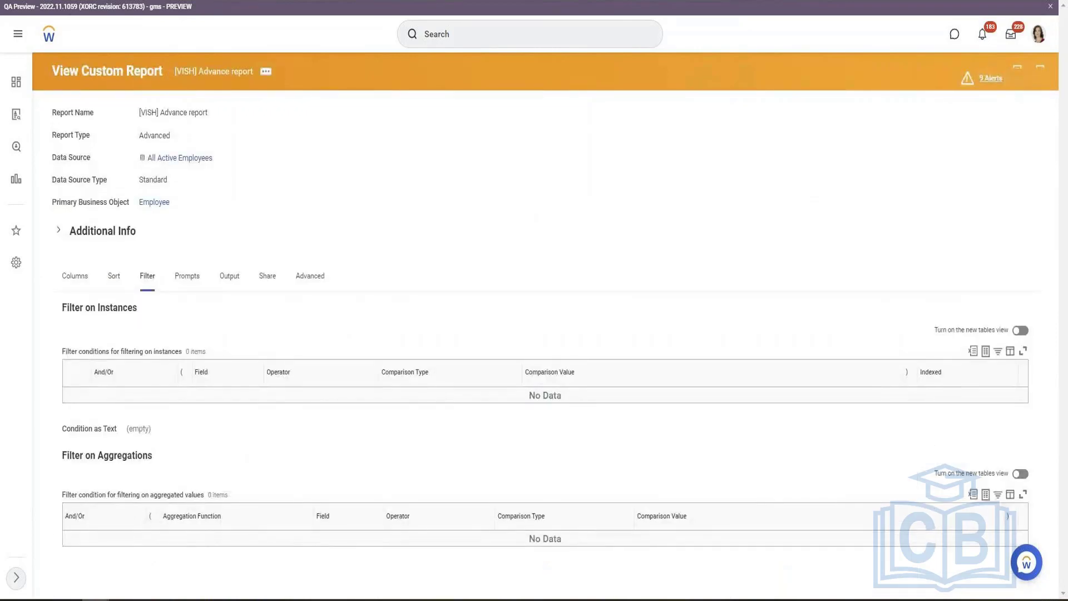
# Open CF Depenents MEI from the report definition's columns in a new tab and start editing it
pyautogui.click(70, 282)
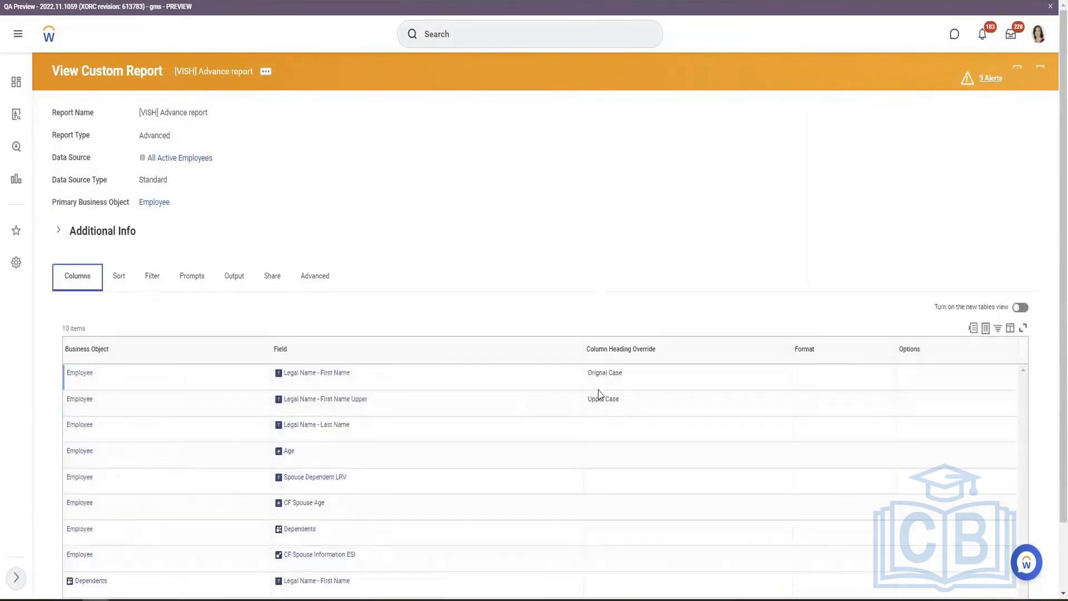
pyautogui.scroll(-1, 572, 398)
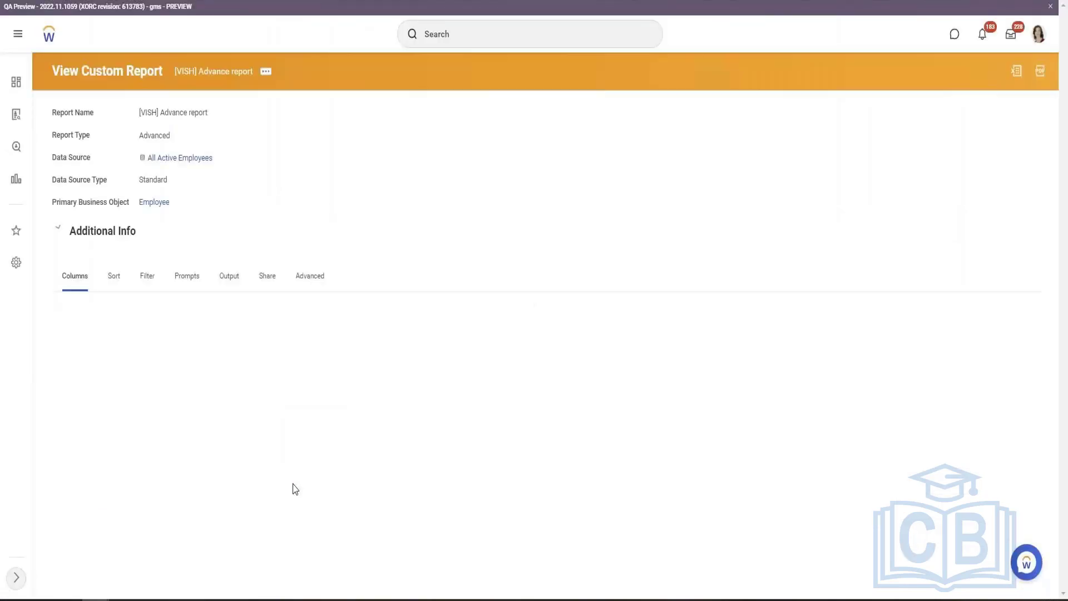
pyautogui.scroll(-2, 424, 365)
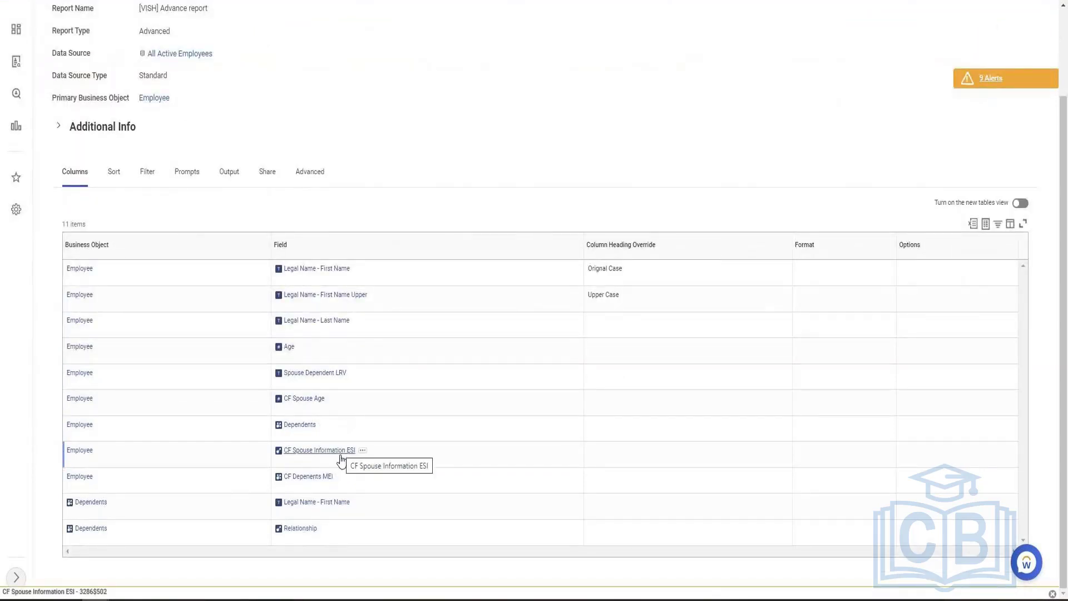
pyautogui.click(331, 481)
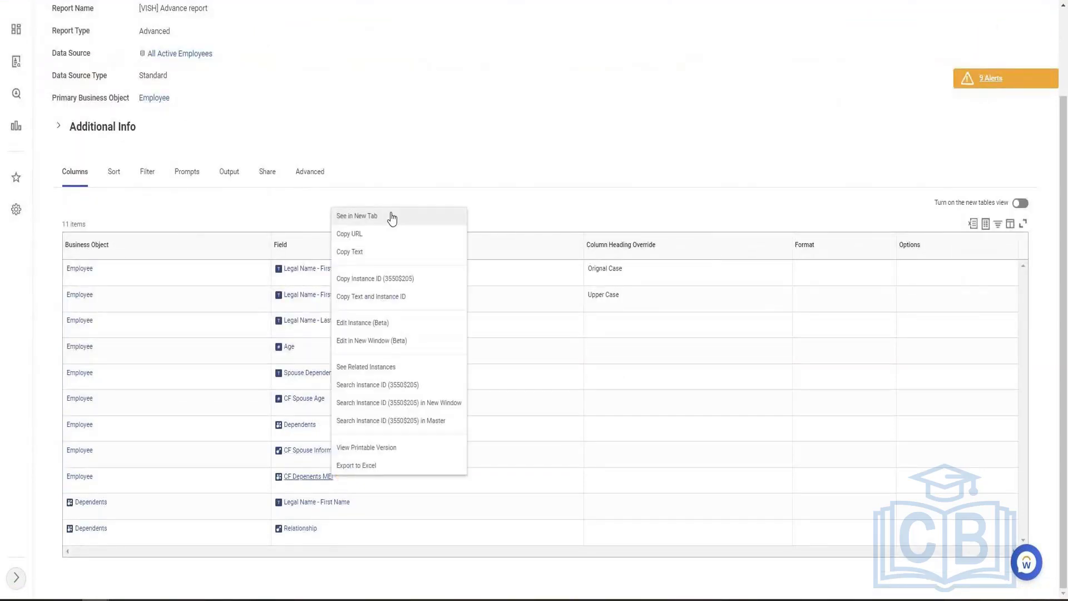
pyautogui.click(394, 215)
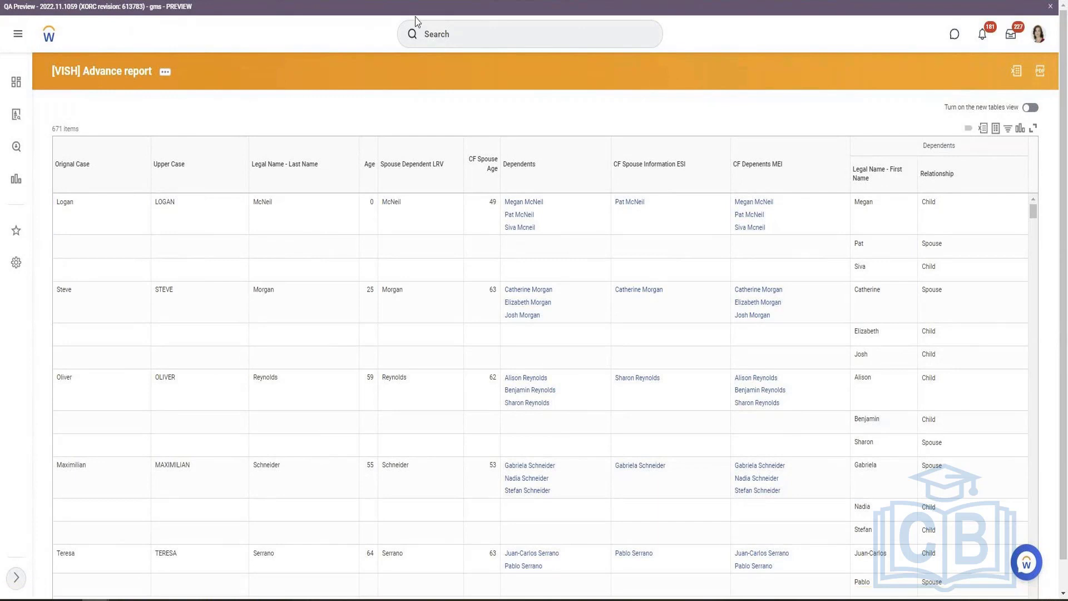
pyautogui.click(389, 1)
pyautogui.click(369, 74)
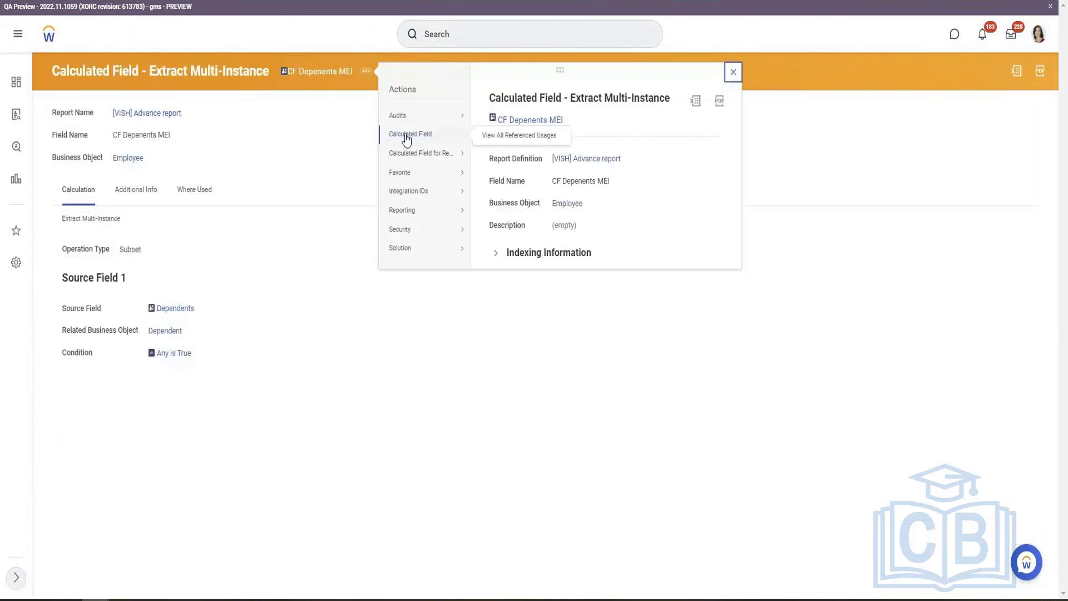
pyautogui.click(485, 159)
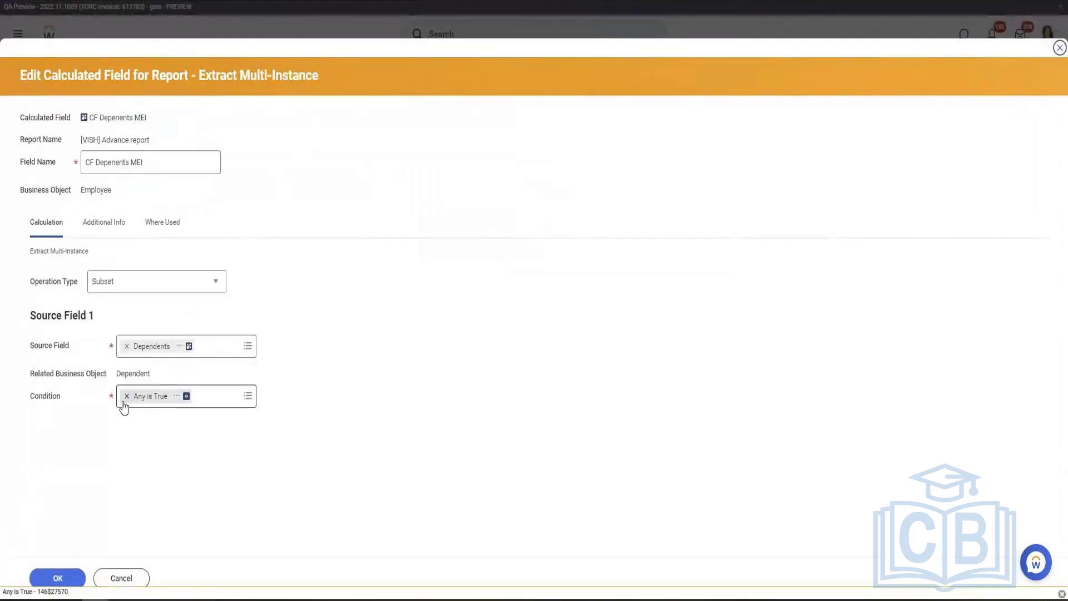
# Clear the Any is True condition and start a new Dependent calculated field for it named CF Relationship is spouse
pyautogui.click(126, 396)
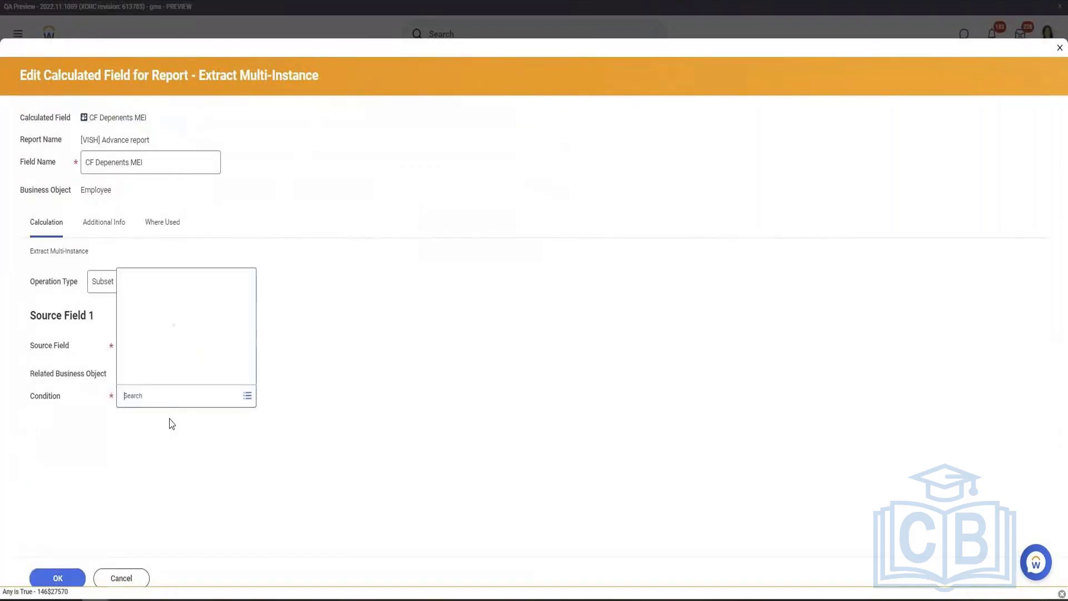
pyautogui.click(184, 376)
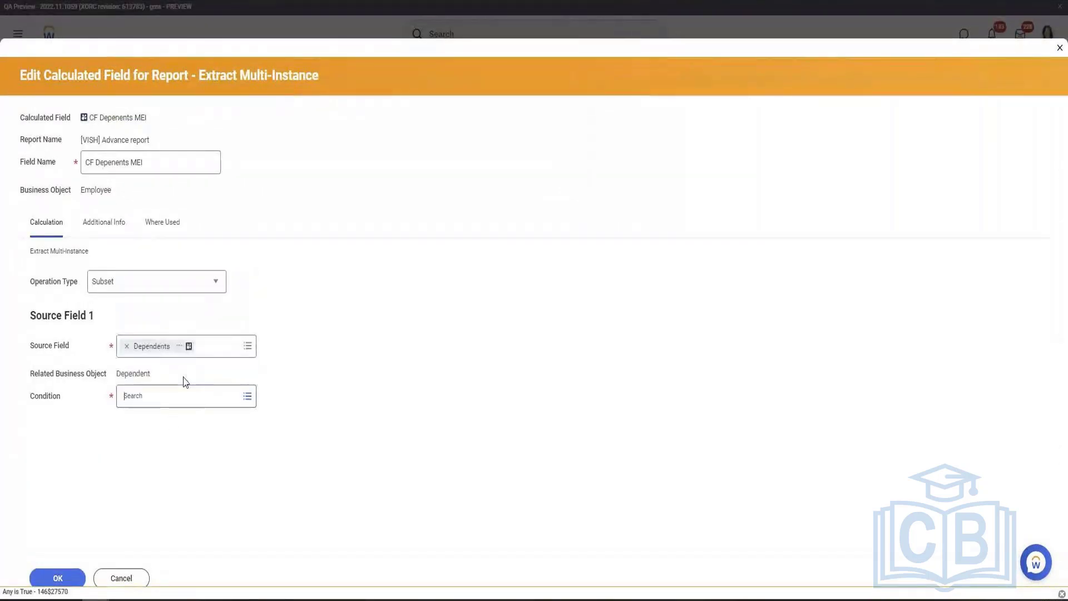
pyautogui.click(172, 142)
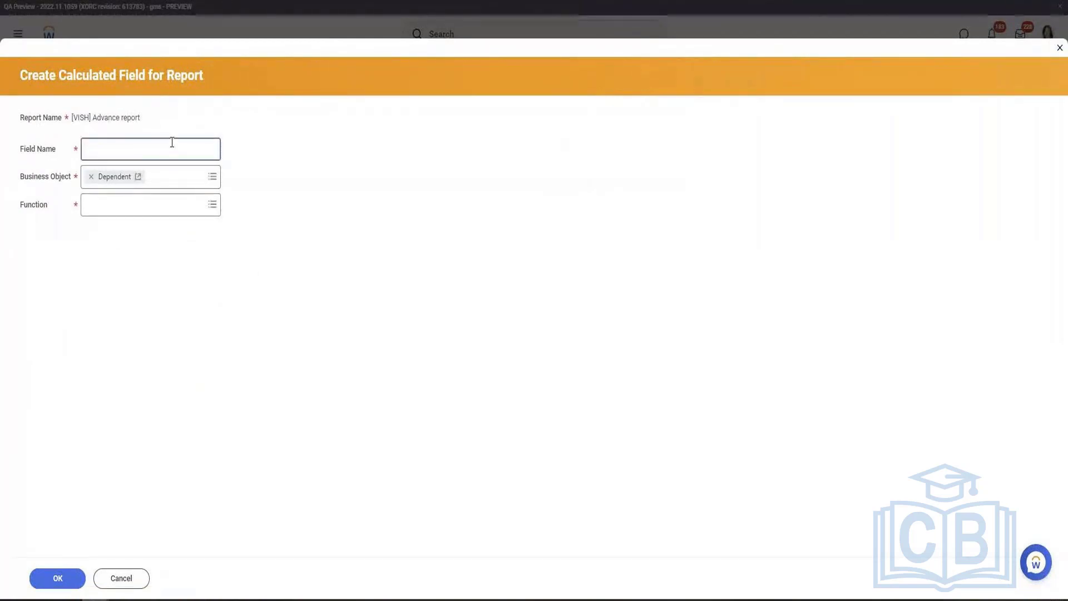
pyautogui.write('CF Employ')
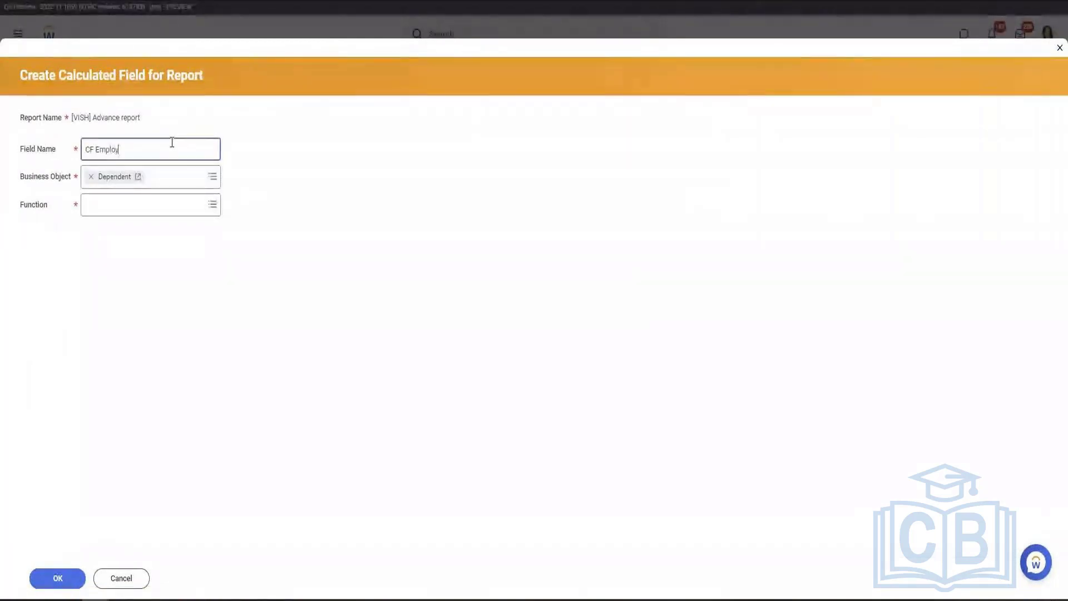
pyautogui.press('BackSpace')
pyautogui.press('BackSpace')
pyautogui.press('BackSpace')
pyautogui.press('BackSpace')
pyautogui.press('BackSpace')
pyautogui.press('BackSpace')
pyautogui.write('Relationship is spous')
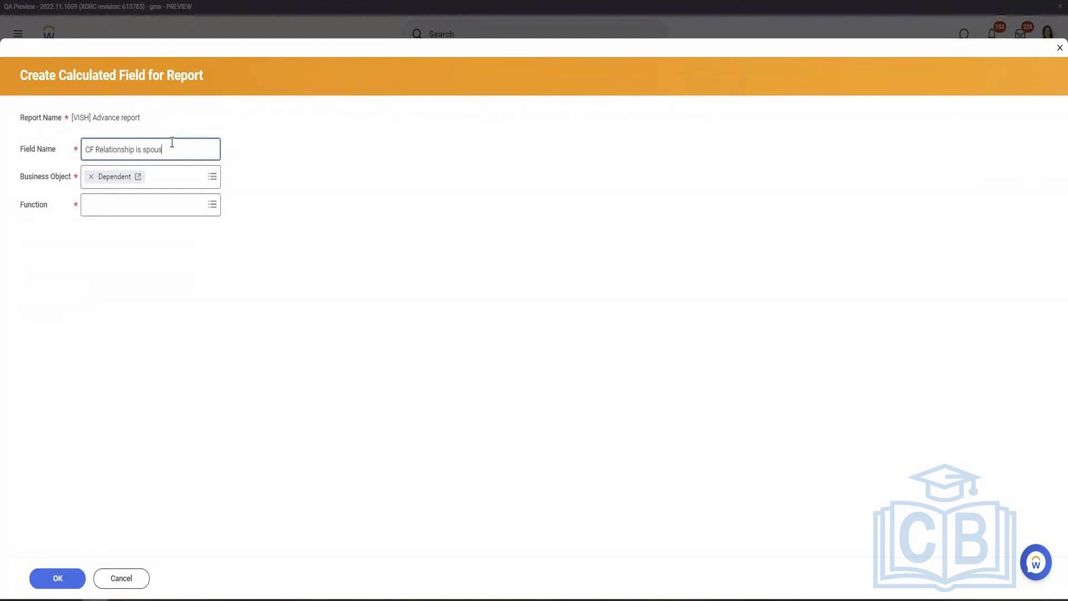
pyautogui.write('e')
# Choose the True/False Condition function for CF Relationship is spouse and create the field
pyautogui.click(163, 199)
pyautogui.write('tru')
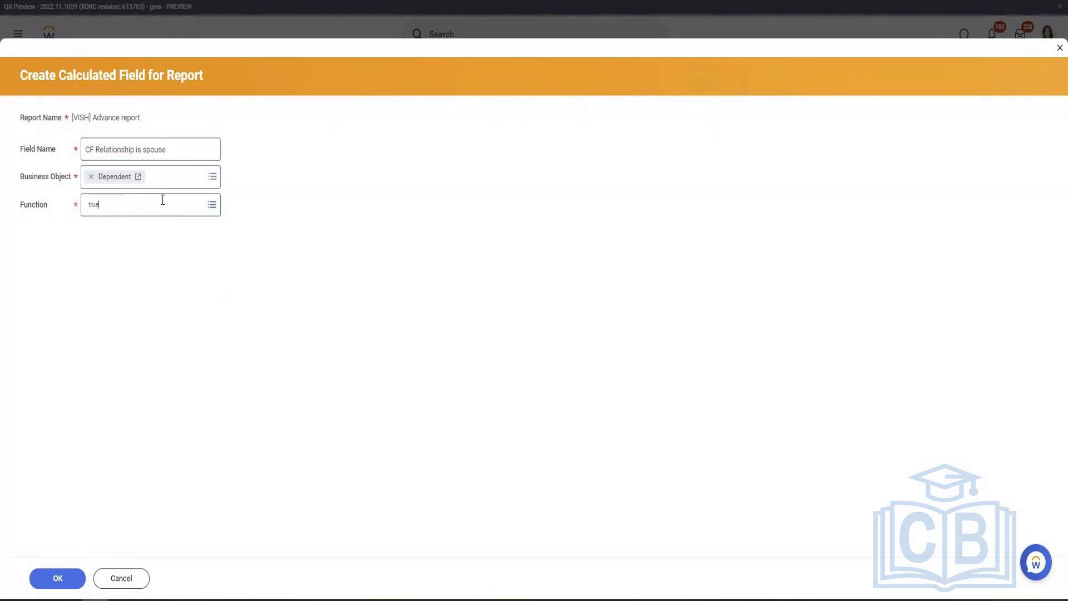
pyautogui.press('Return')
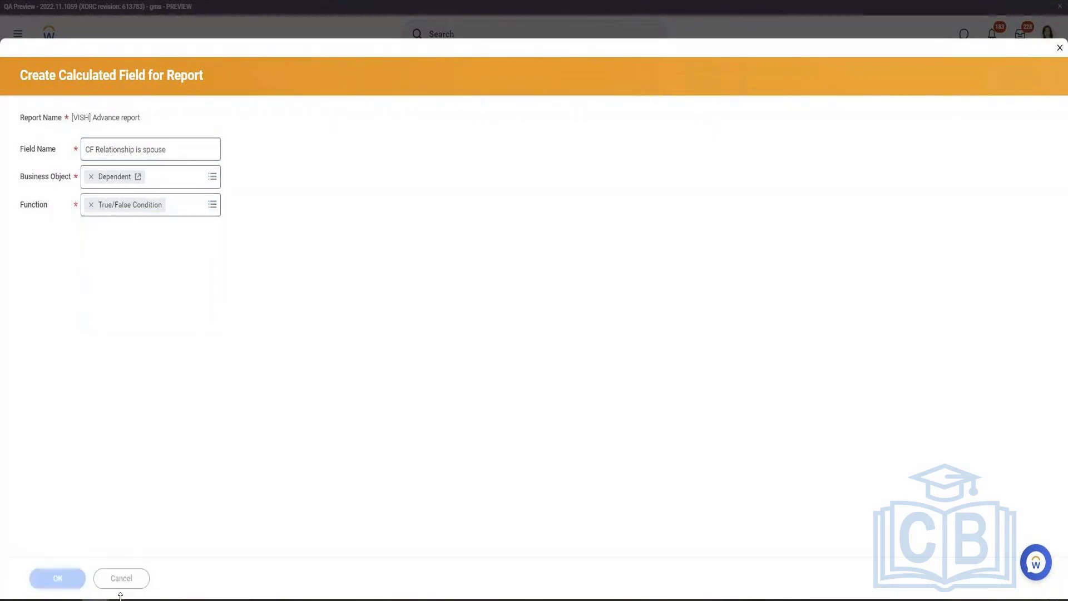
# In the condition row, set the field to Relationship and the operator to in the selection list
pyautogui.click(422, 308)
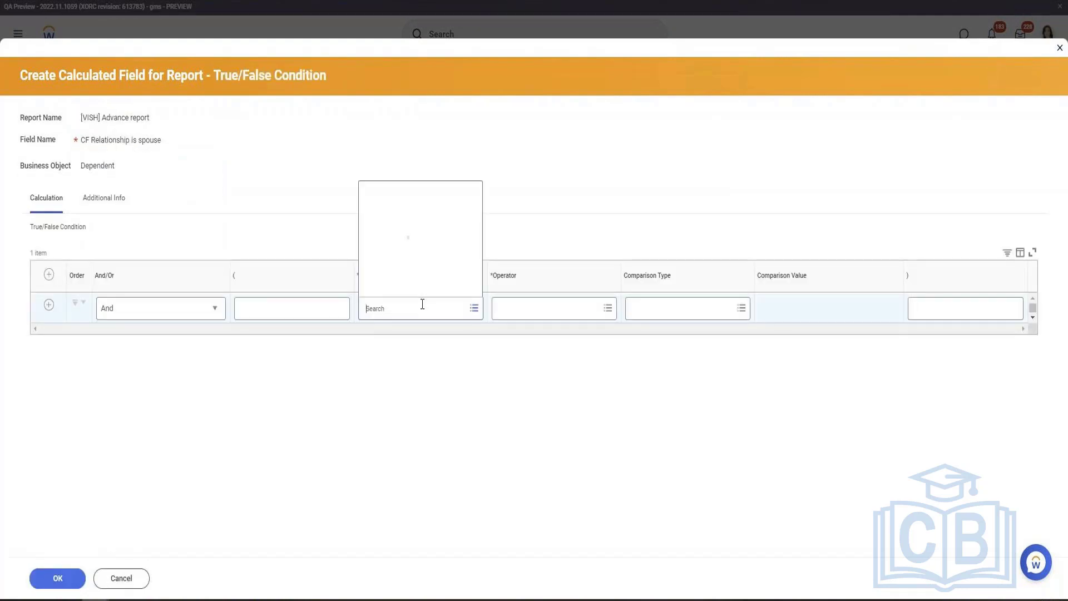
pyautogui.write('Re')
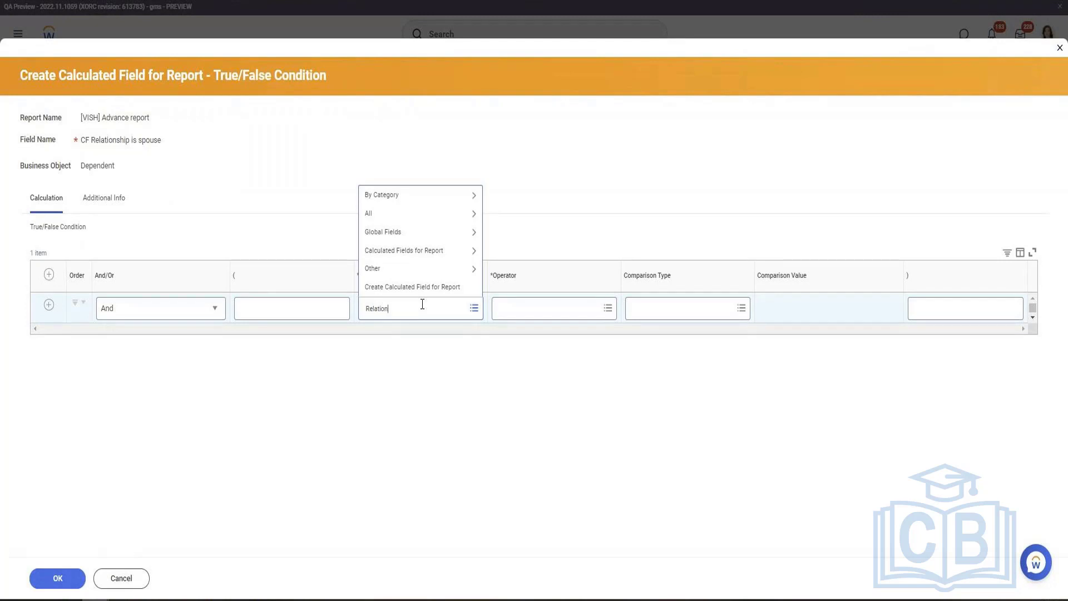
pyautogui.write('lation')
pyautogui.press('Return')
pyautogui.click(411, 144)
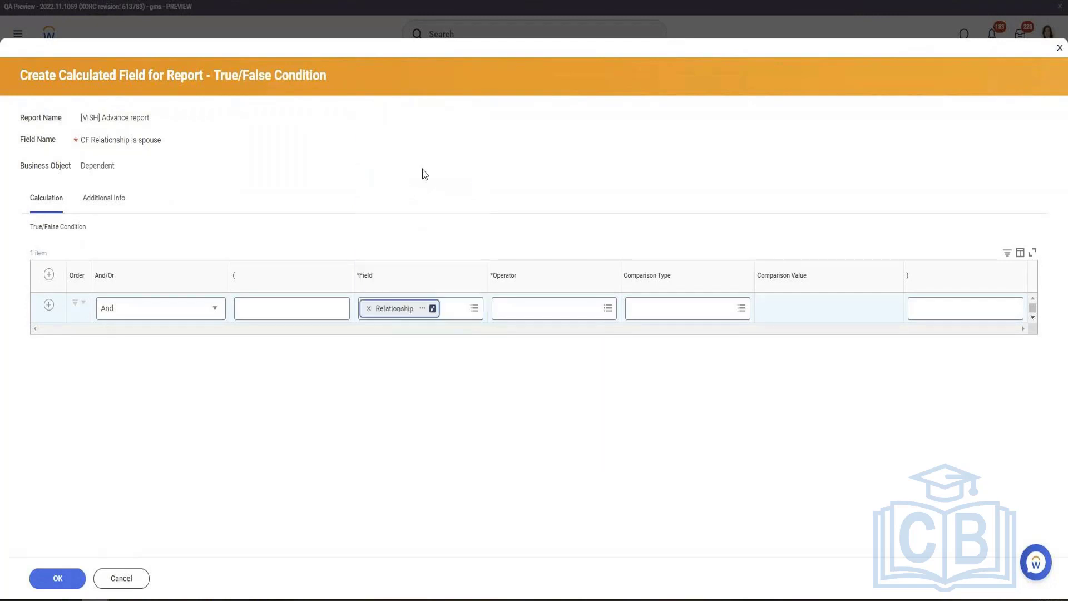
pyautogui.click(584, 316)
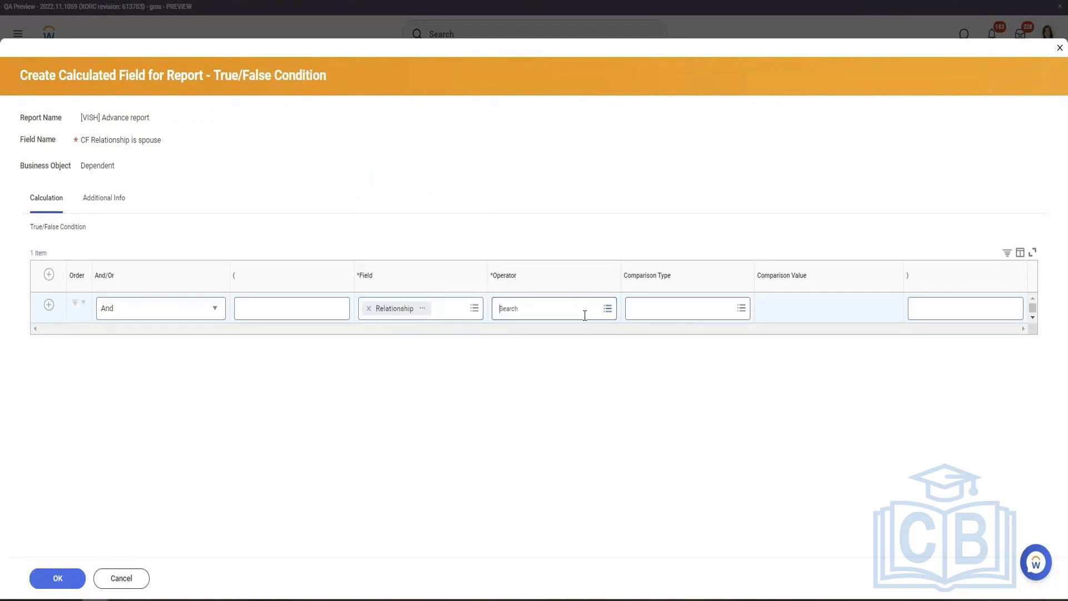
pyautogui.click(561, 266)
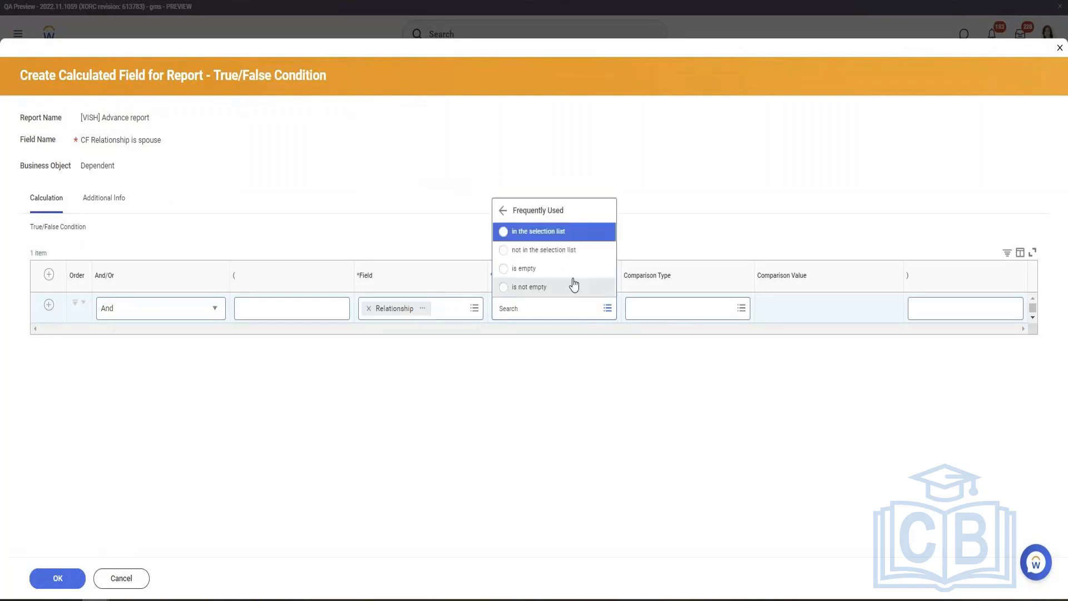
pyautogui.click(537, 232)
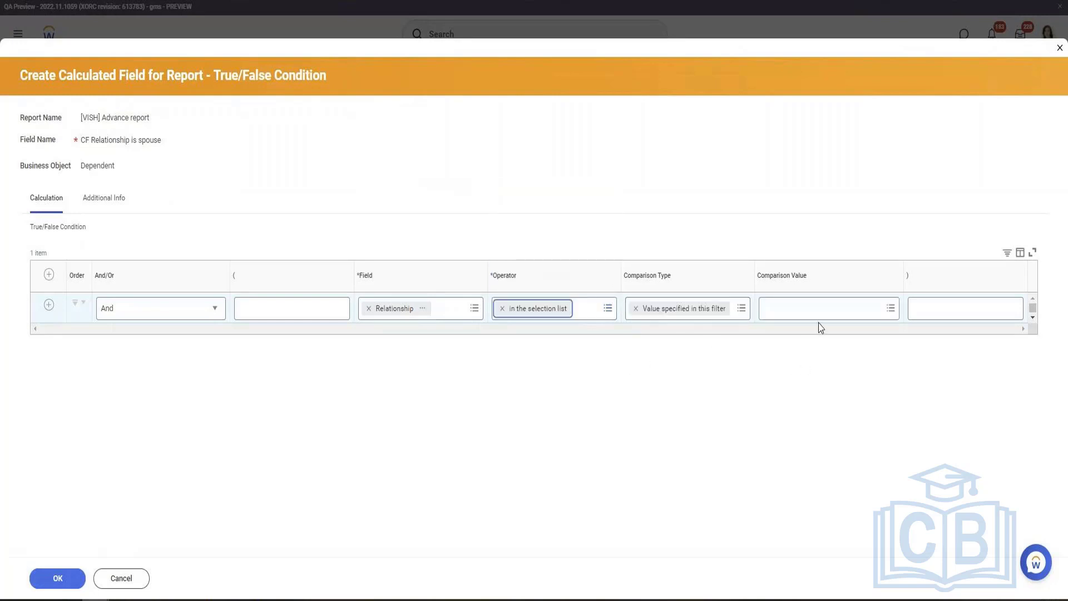
# Select Child as the comparison value of the Relationship condition
pyautogui.click(818, 308)
pyautogui.write('CH')
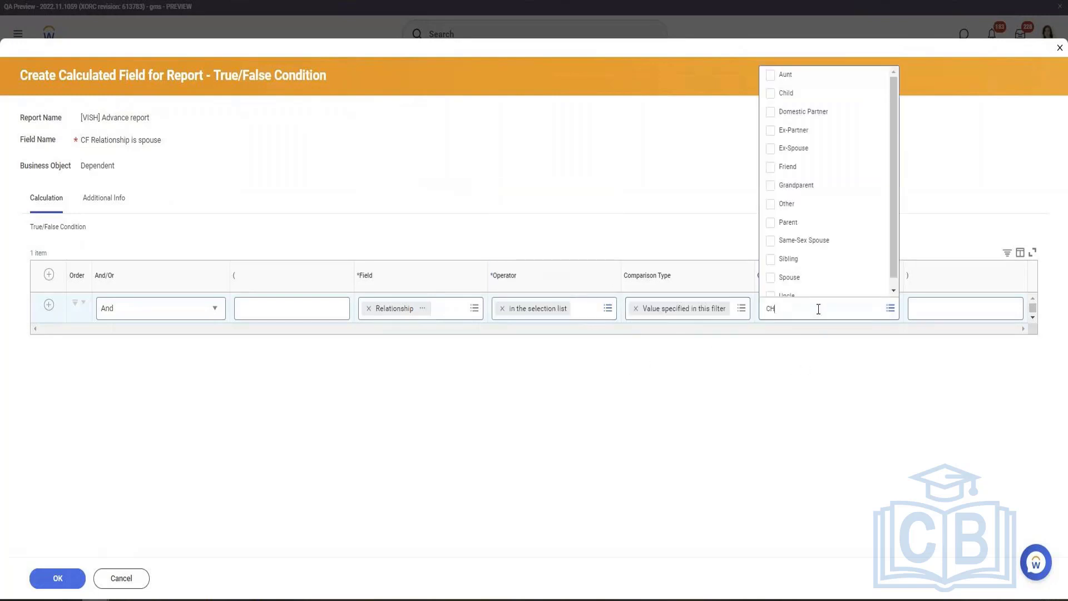
pyautogui.write('ld')
pyautogui.press('Return')
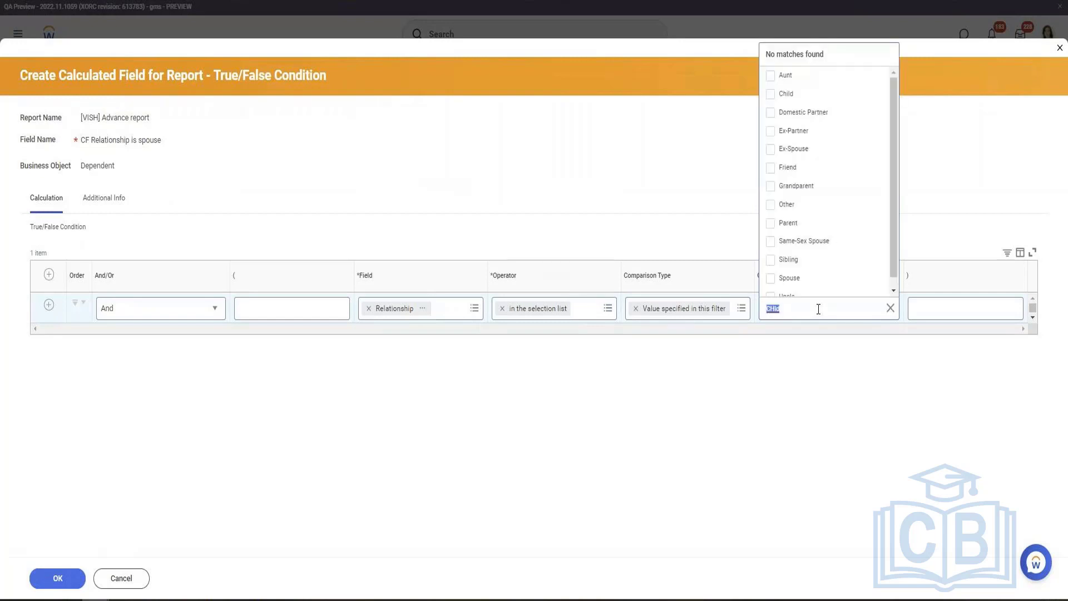
pyautogui.click(786, 94)
pyautogui.click(554, 456)
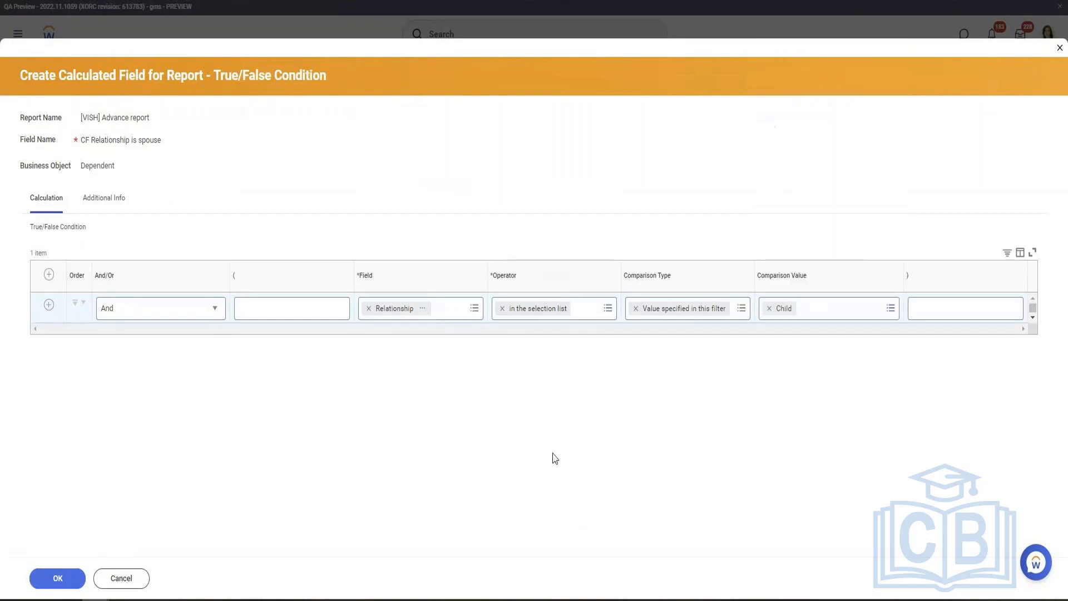
# Save the CF Relationship is spouse condition and the edited CF Depenents MEI field
pyautogui.click(62, 587)
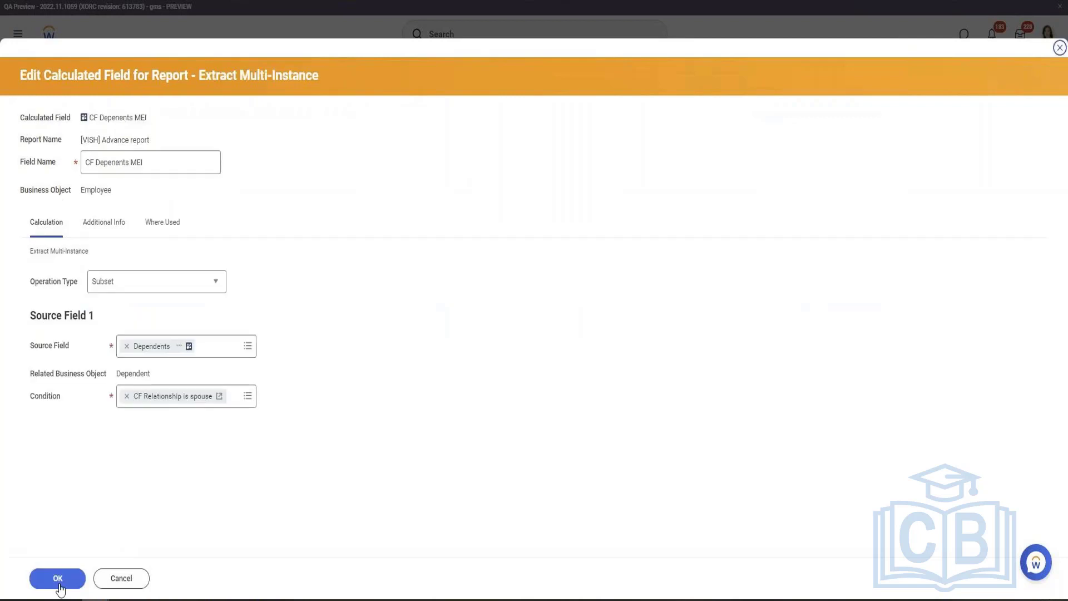
pyautogui.click(58, 579)
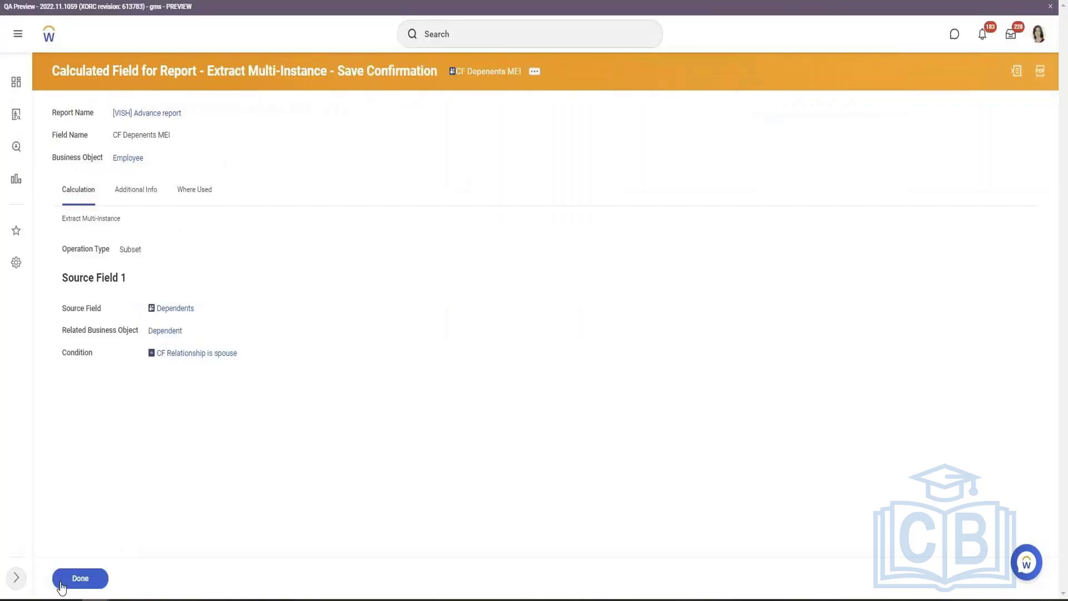
pyautogui.click(57, 578)
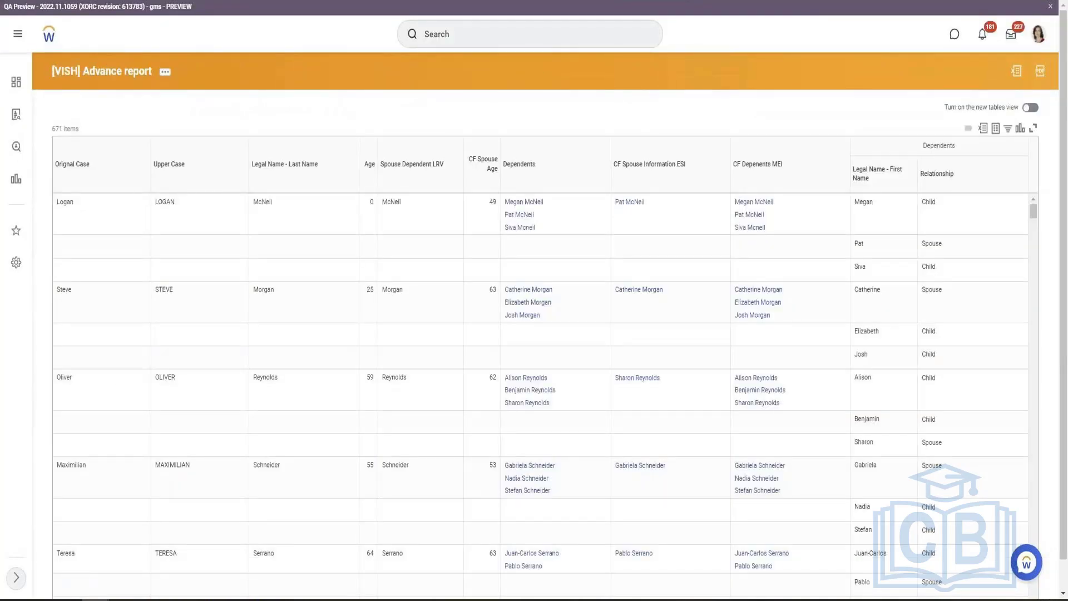
# Compare the CF Depenents MEI column with the Dependents and Relationship columns in the report output
pyautogui.click(977, 266)
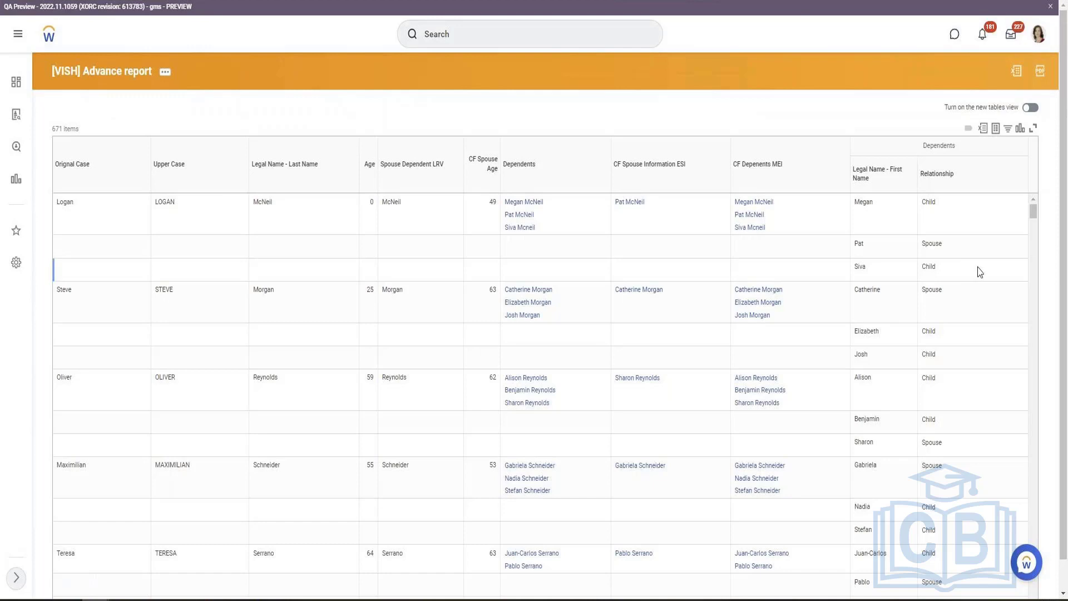
pyautogui.click(762, 229)
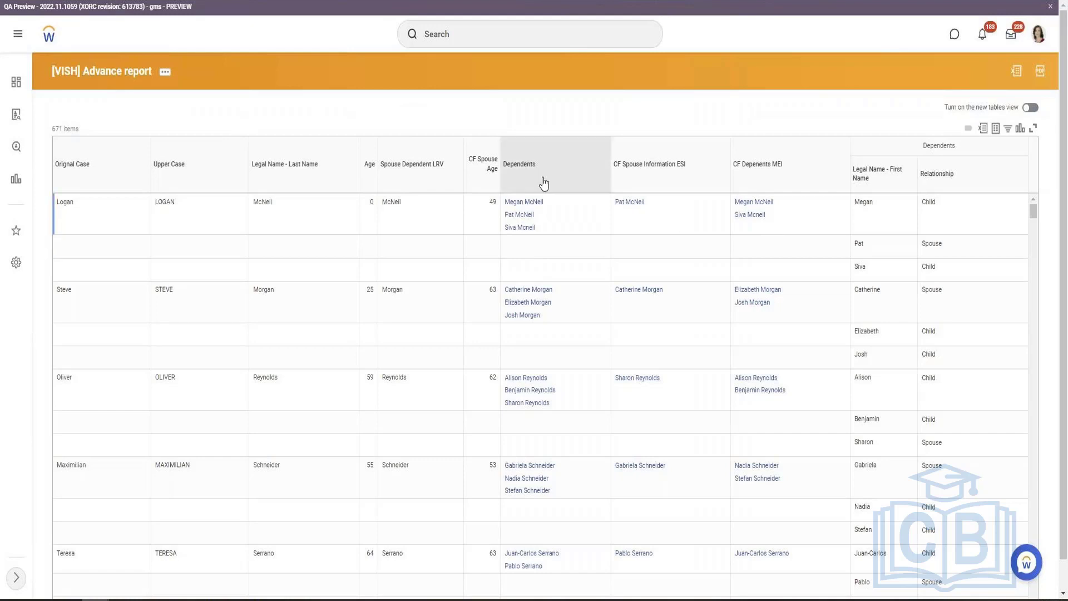
pyautogui.moveTo(774, 217)
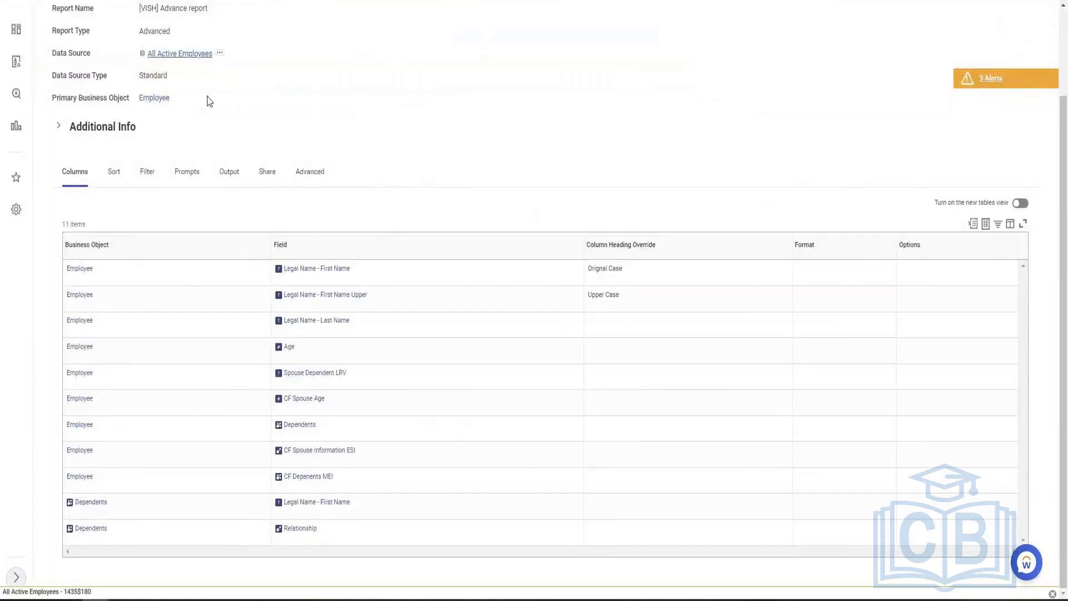
# Open the [VISH] Advance report for editing and start a new calculated field in an Employee row added below CF Depenents MEI
pyautogui.click(264, 72)
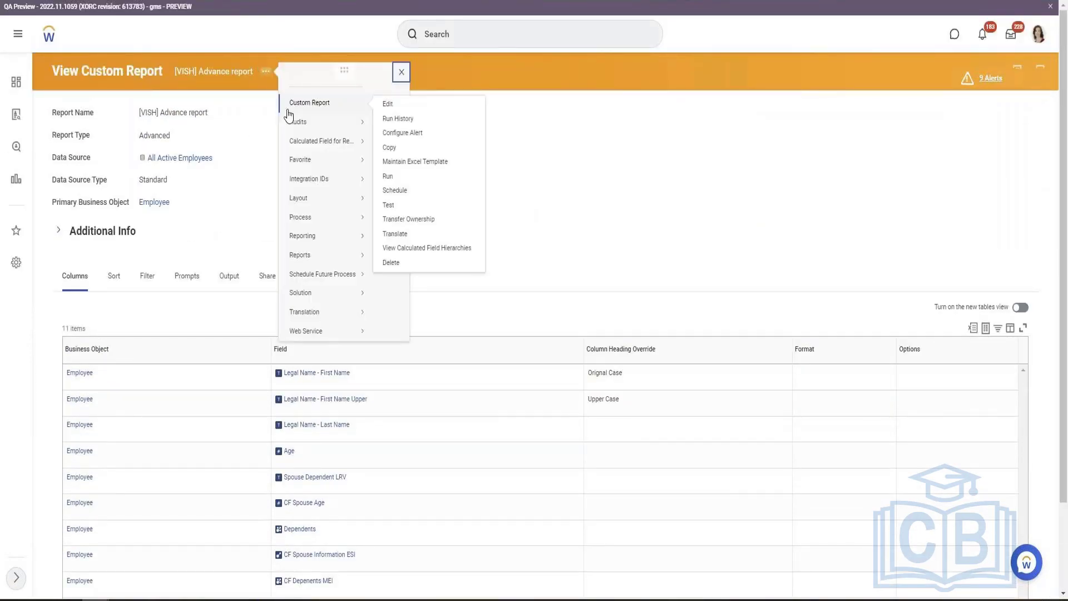
pyautogui.click(389, 176)
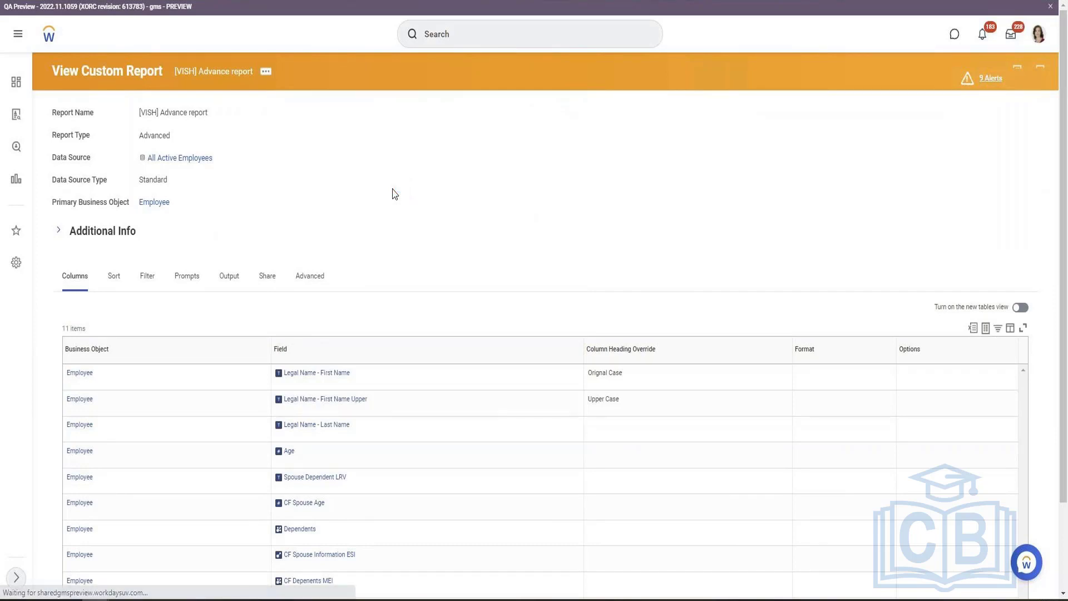
pyautogui.scroll(-5, 169, 337)
pyautogui.scroll(-1, 170, 338)
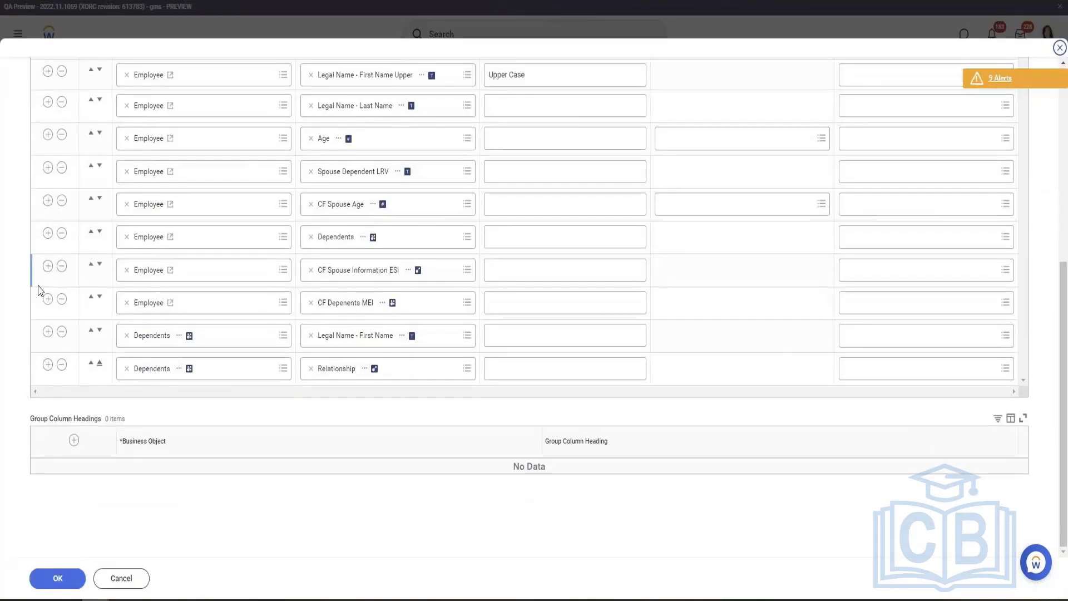
pyautogui.click(48, 301)
pyautogui.click(443, 340)
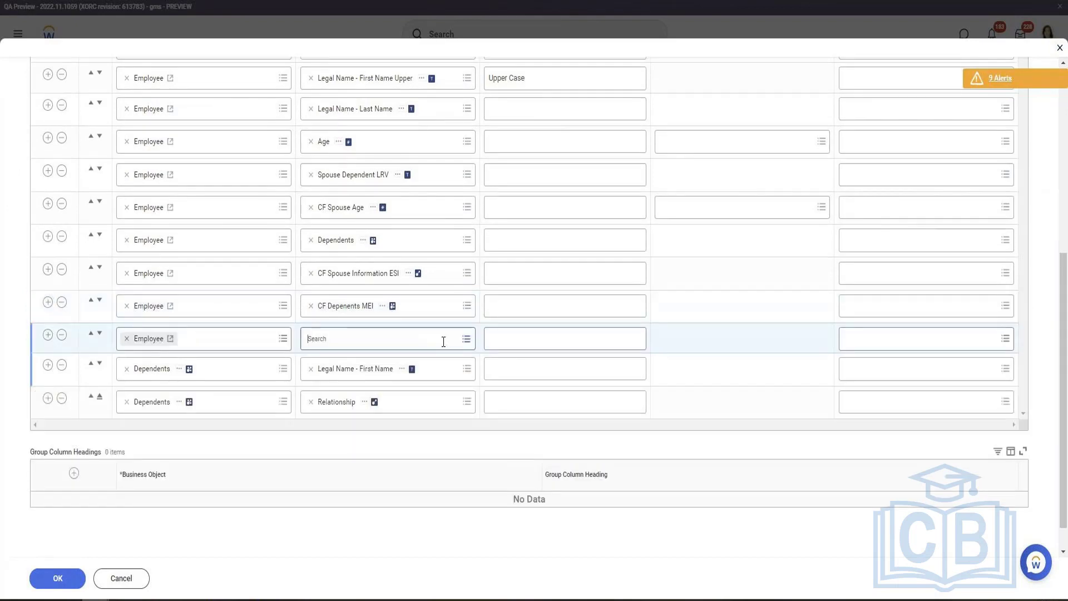
pyautogui.click(436, 324)
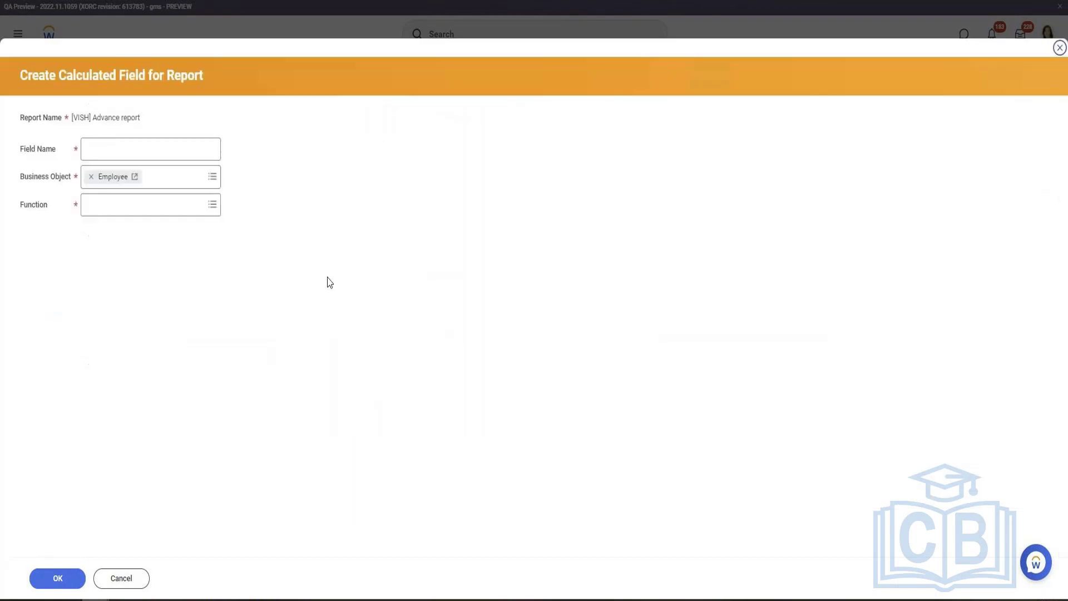
# Look through the full list of functions available for the new calculated field, from Aggregate Related Instances to True/False Condition
pyautogui.click(170, 201)
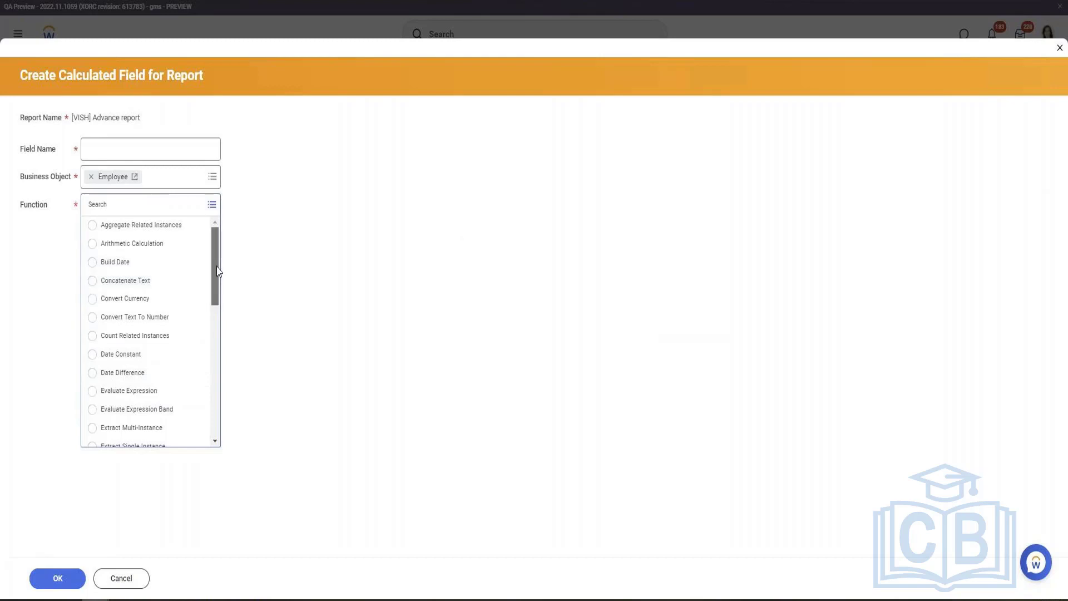
pyautogui.moveTo(219, 276); pyautogui.dragTo(217, 317)
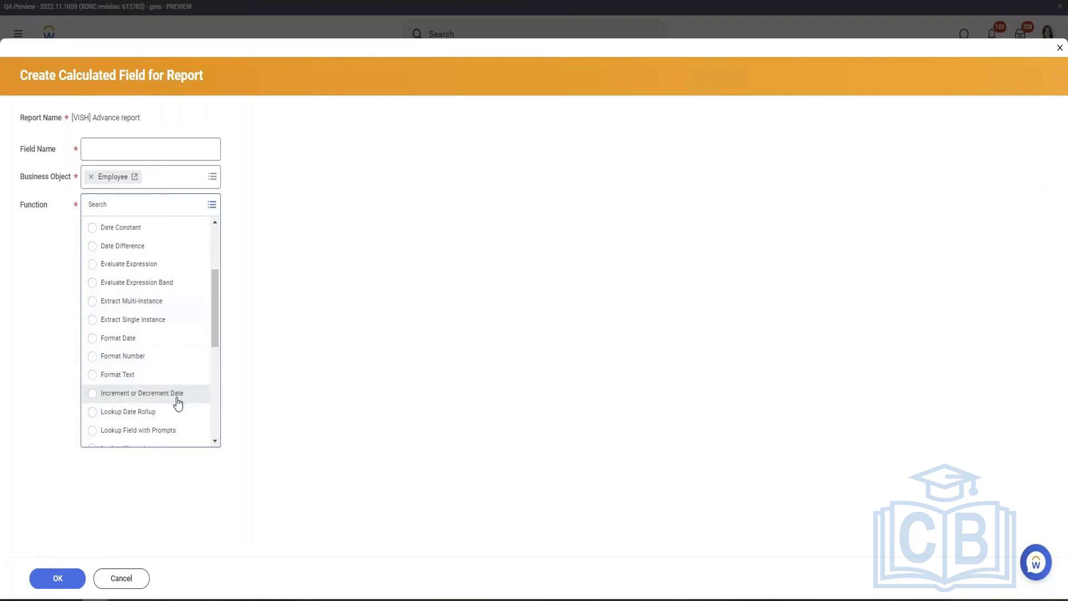
pyautogui.moveTo(215, 317); pyautogui.dragTo(221, 375)
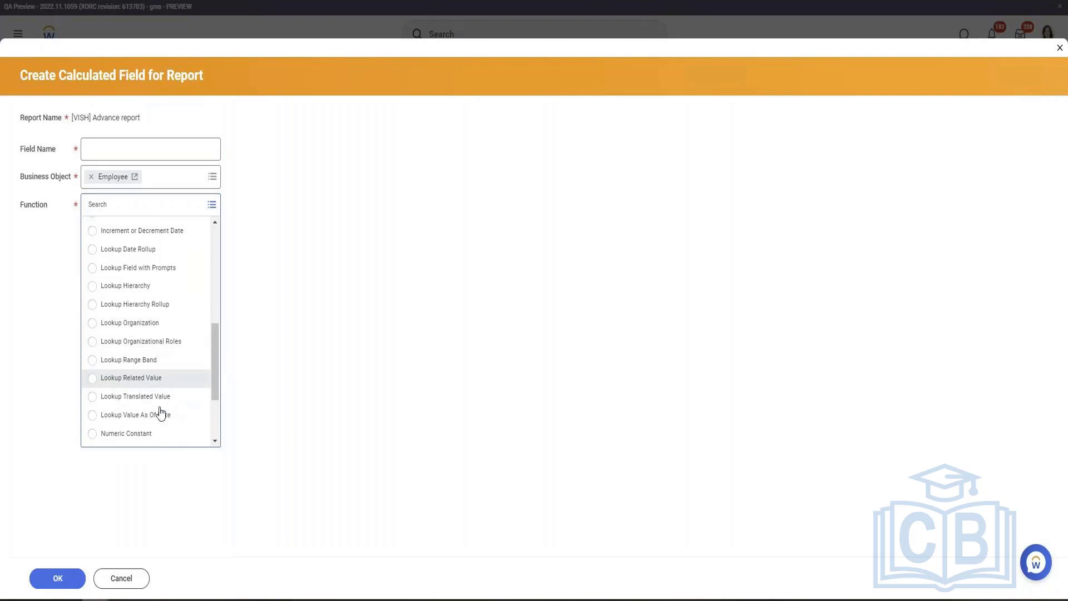
pyautogui.scroll(-3, 220, 377)
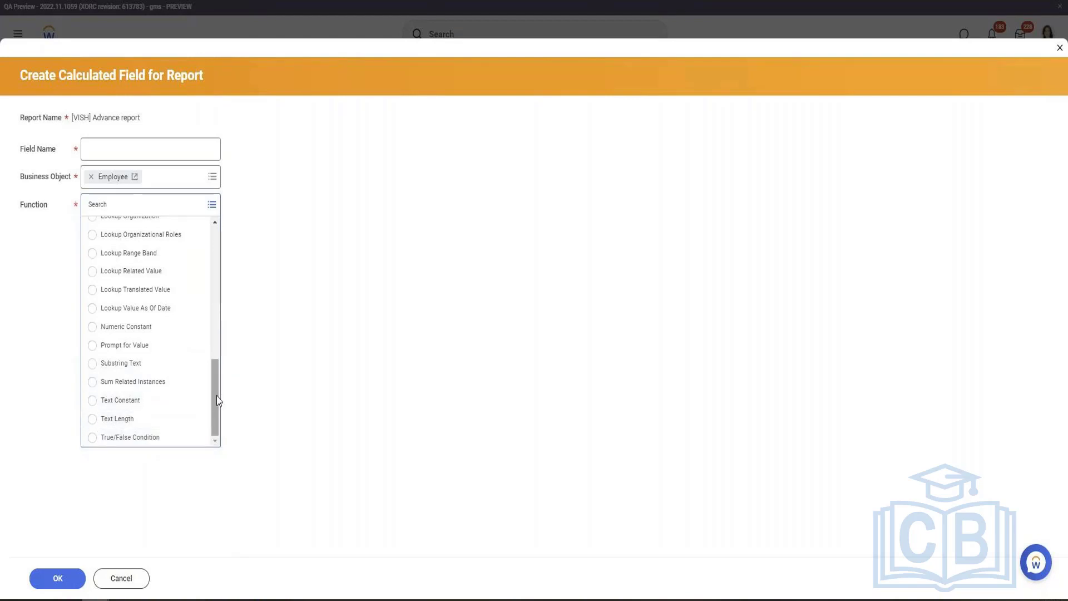
pyautogui.moveTo(216, 398); pyautogui.dragTo(225, 229)
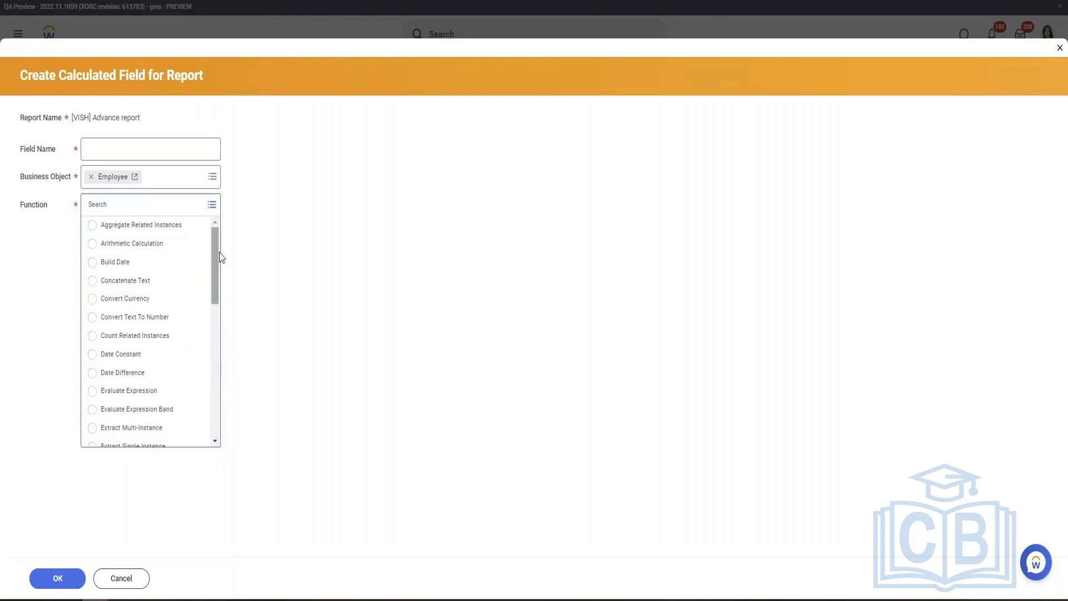
pyautogui.moveTo(219, 258); pyautogui.dragTo(229, 398)
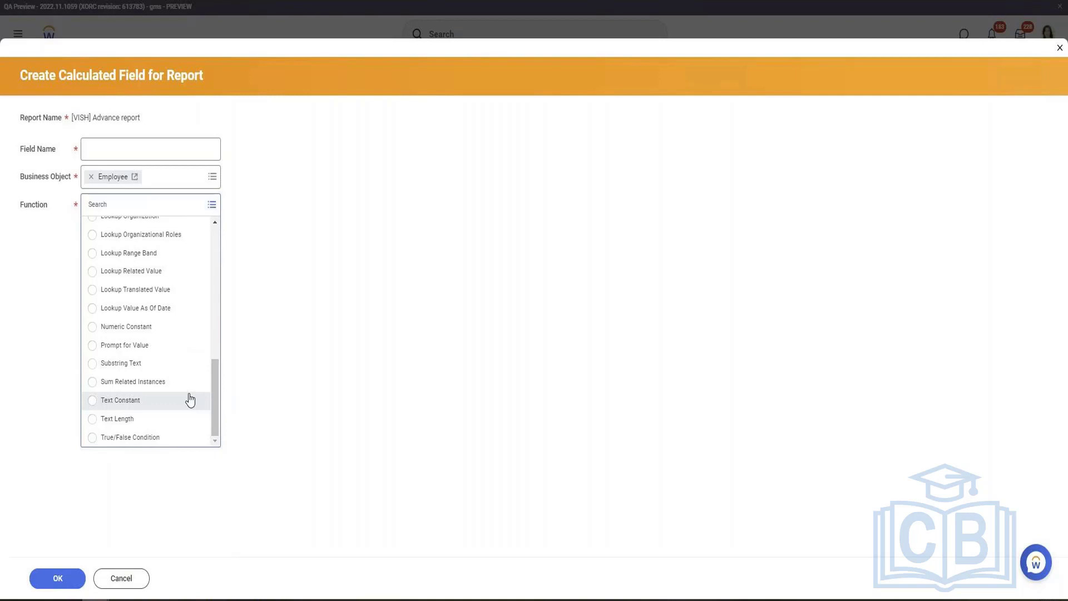
pyautogui.scroll(2, 189, 392)
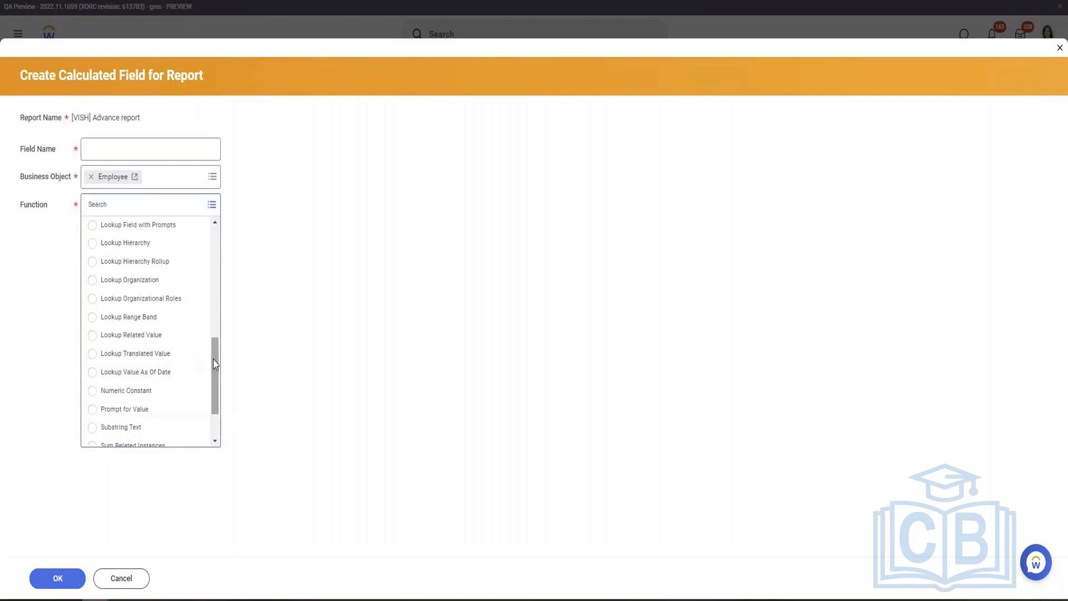
pyautogui.moveTo(216, 359); pyautogui.dragTo(218, 291)
pyautogui.scroll(1, 173, 308)
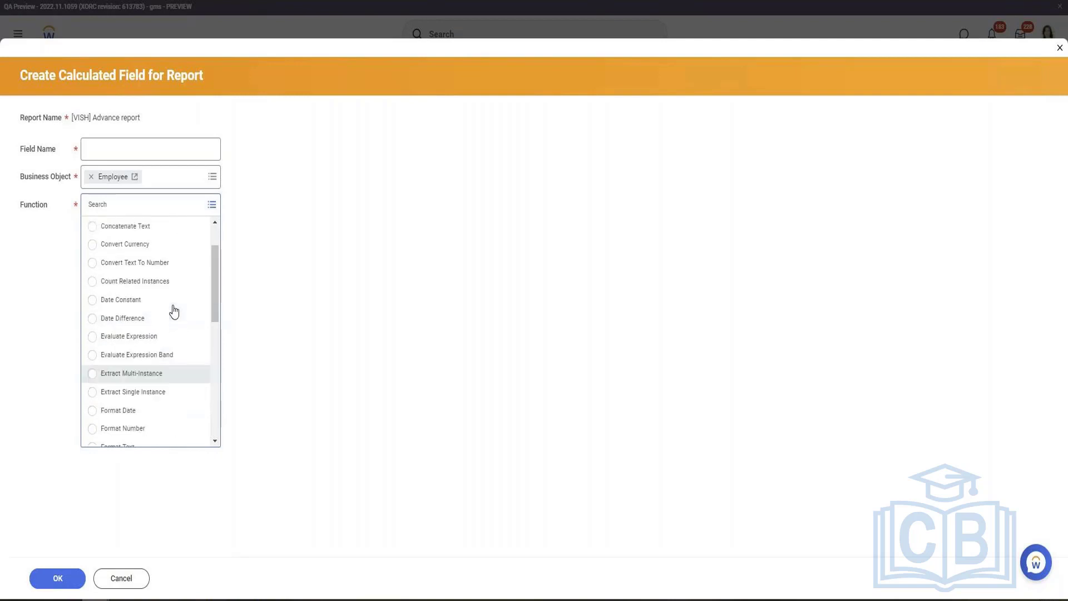
pyautogui.scroll(1, 173, 309)
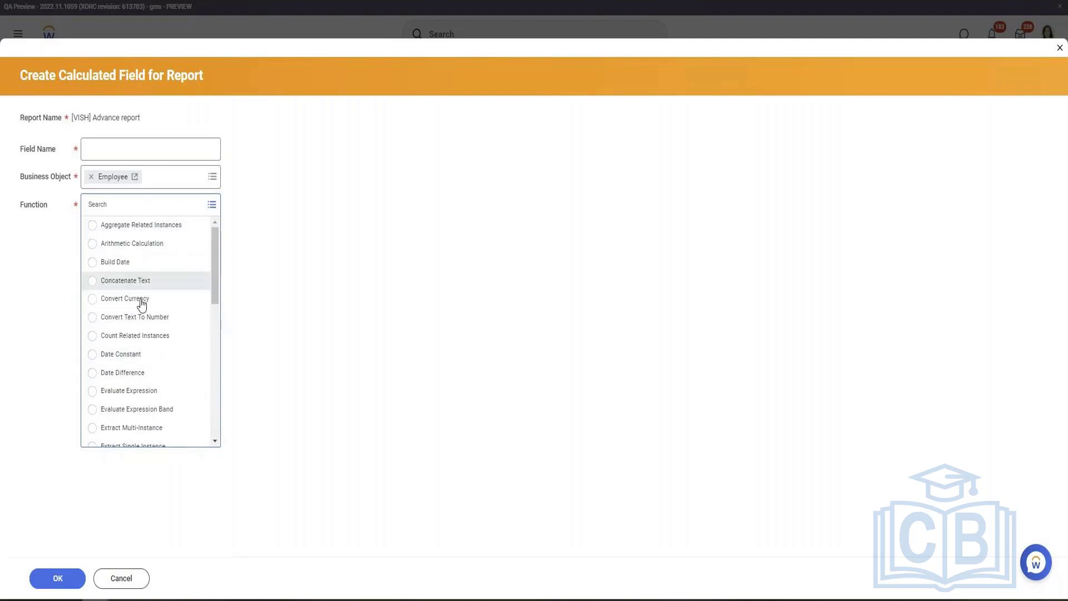
# Choose the Count Related Instances function, name the calculated field Dependent Count and create it
pyautogui.click(142, 335)
pyautogui.click(145, 148)
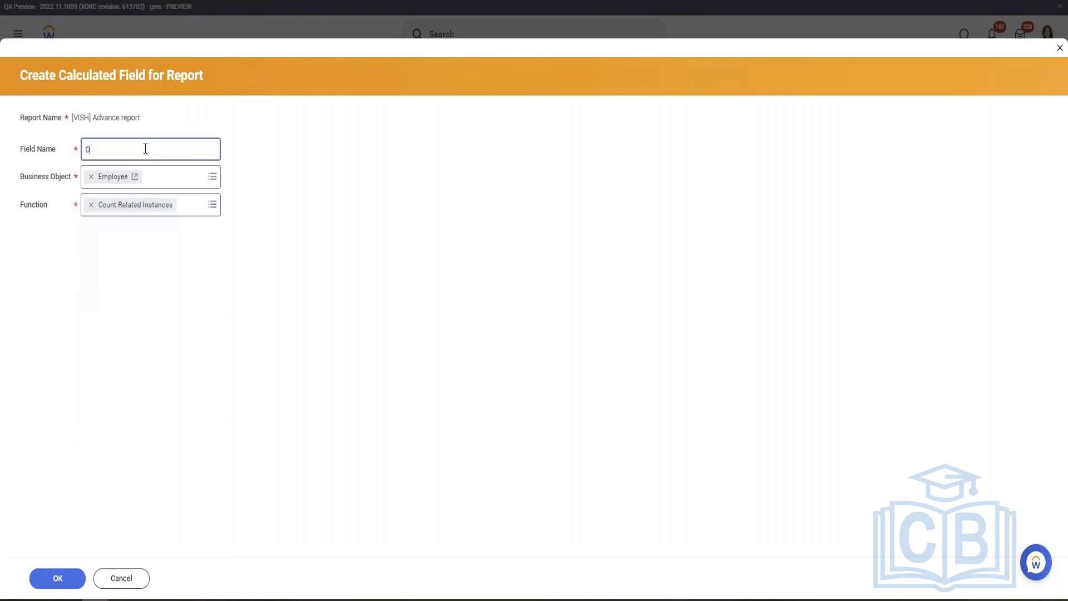
pyautogui.write('Depend')
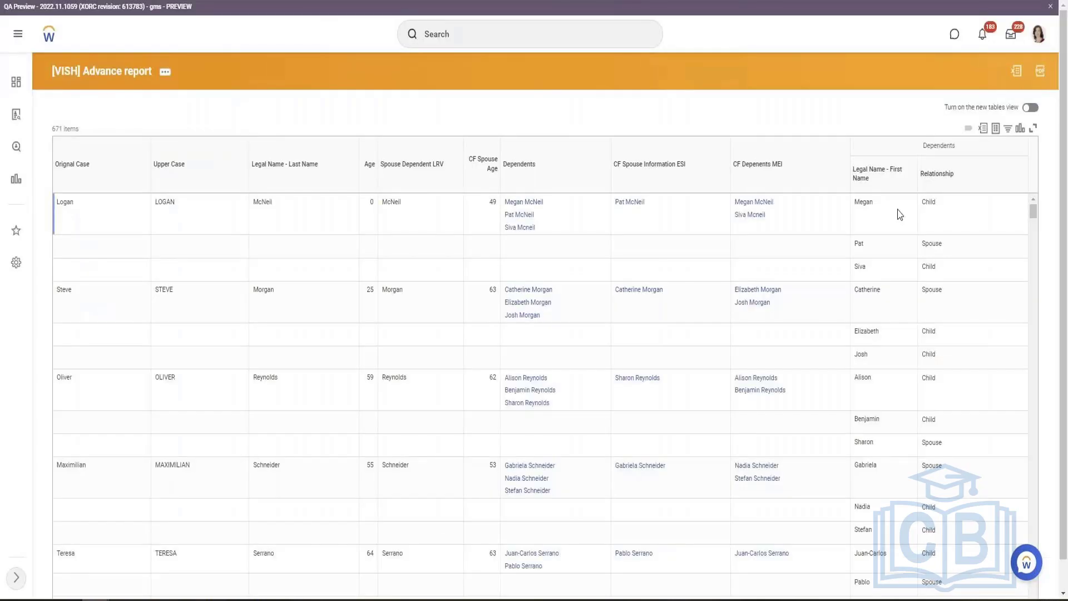
pyautogui.moveTo(544, 165); pyautogui.dragTo(501, 166)
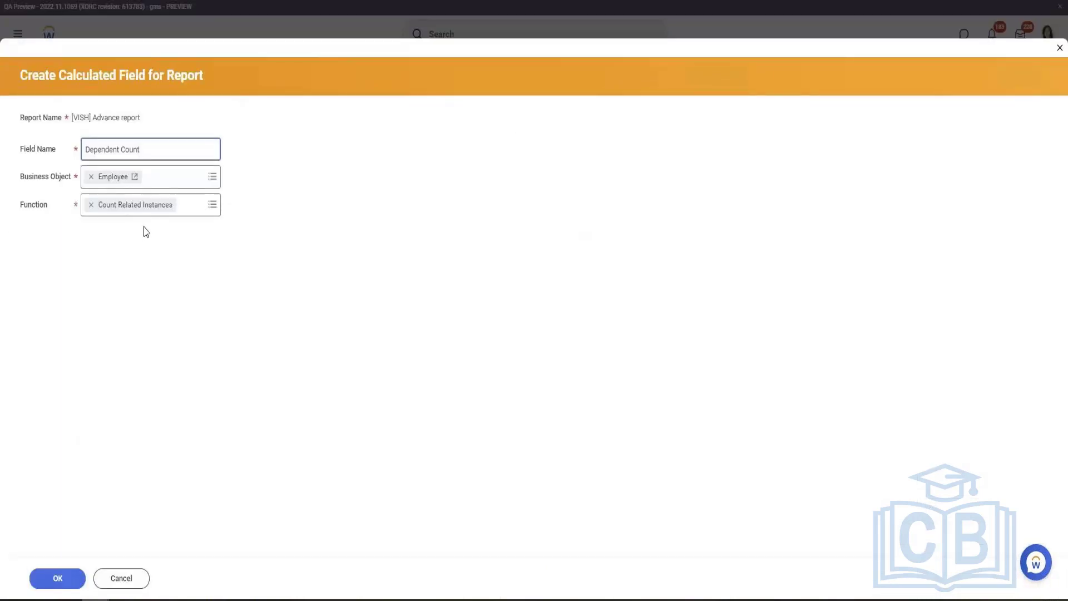
pyautogui.click(78, 580)
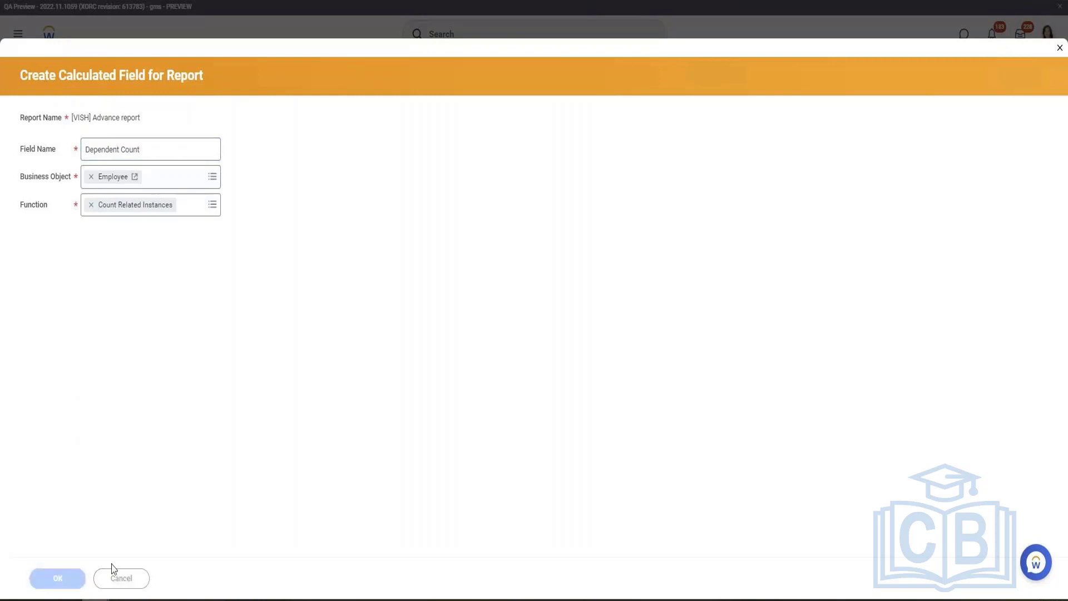
# Find and select Dependents as the related field of the Dependent Count calculation
pyautogui.click(195, 256)
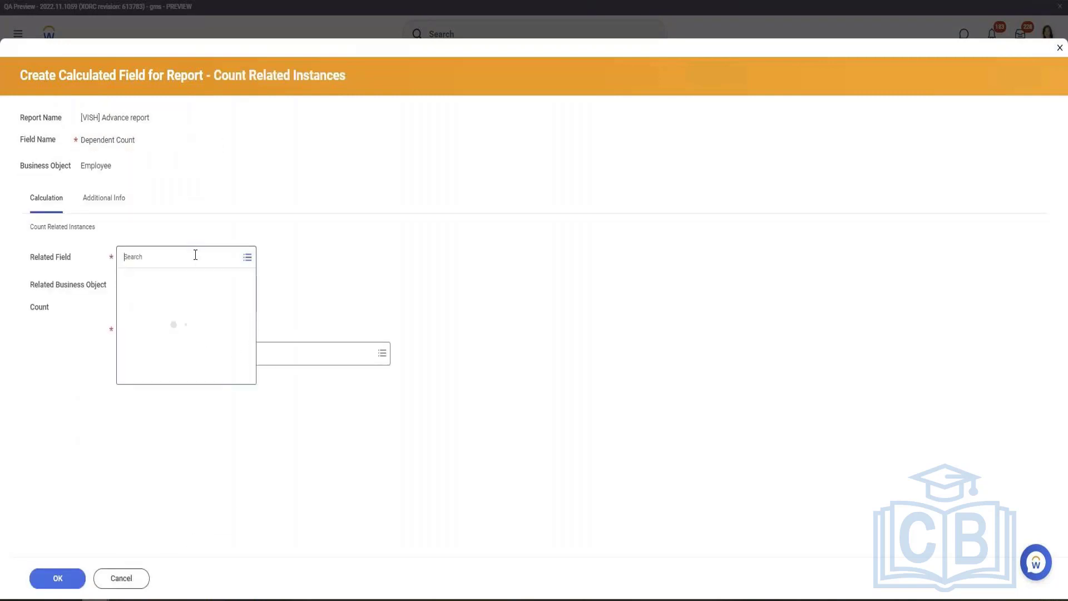
pyautogui.write('depend')
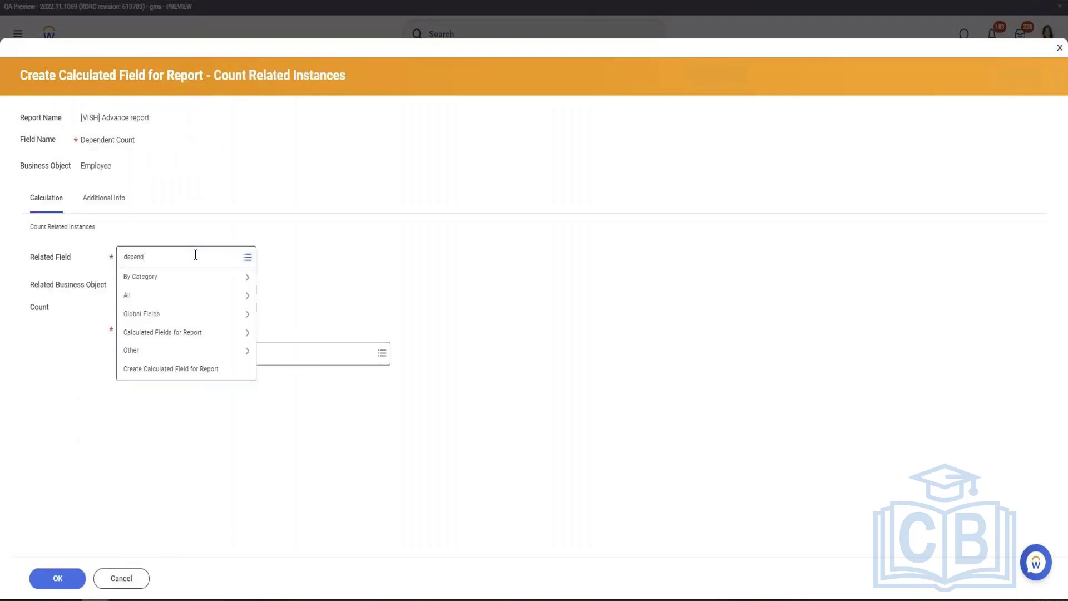
pyautogui.press('Return')
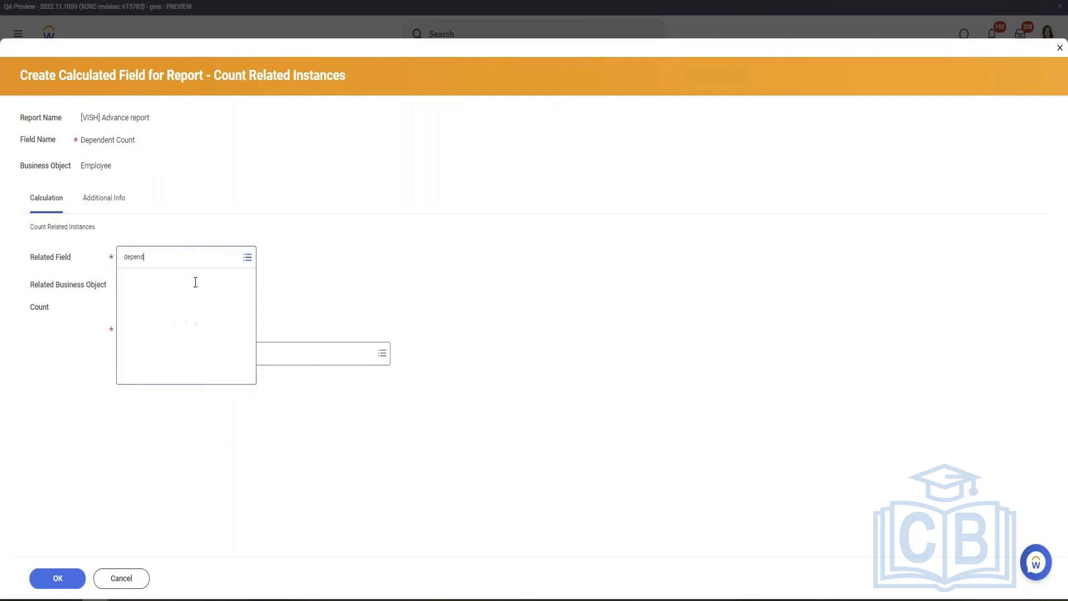
pyautogui.click(169, 324)
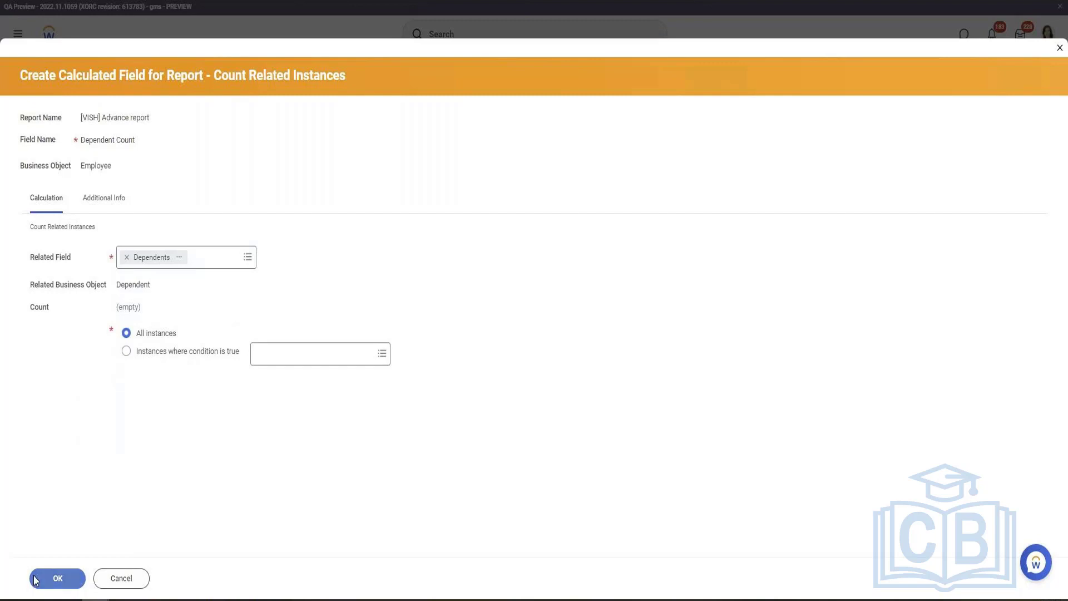
# Save the Dependent Count calculated field and the report, and check the Dependent Count column in the report output
pyautogui.click(55, 577)
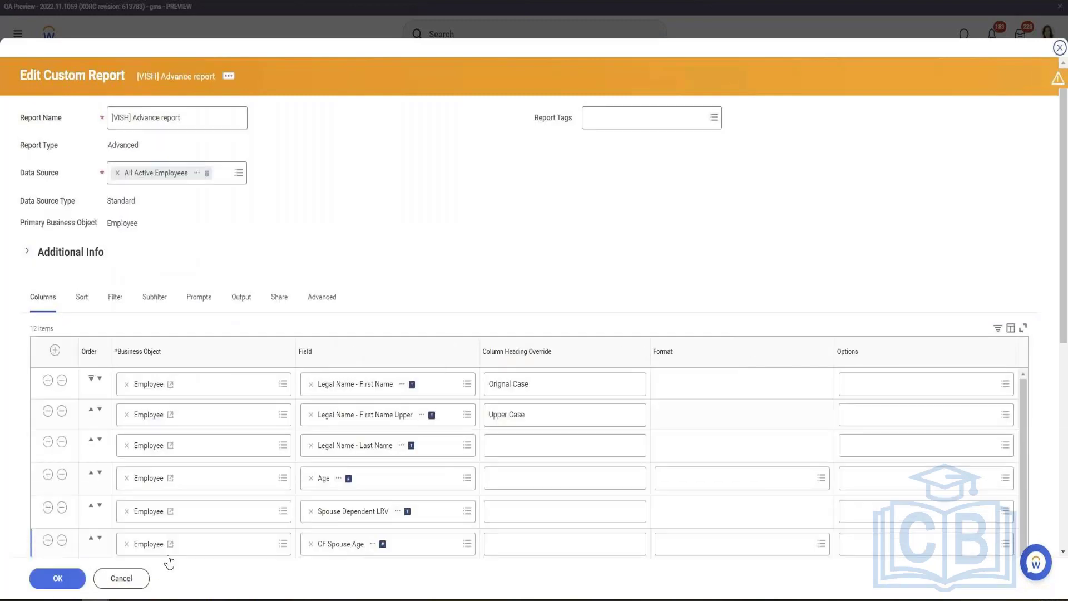
pyautogui.click(57, 577)
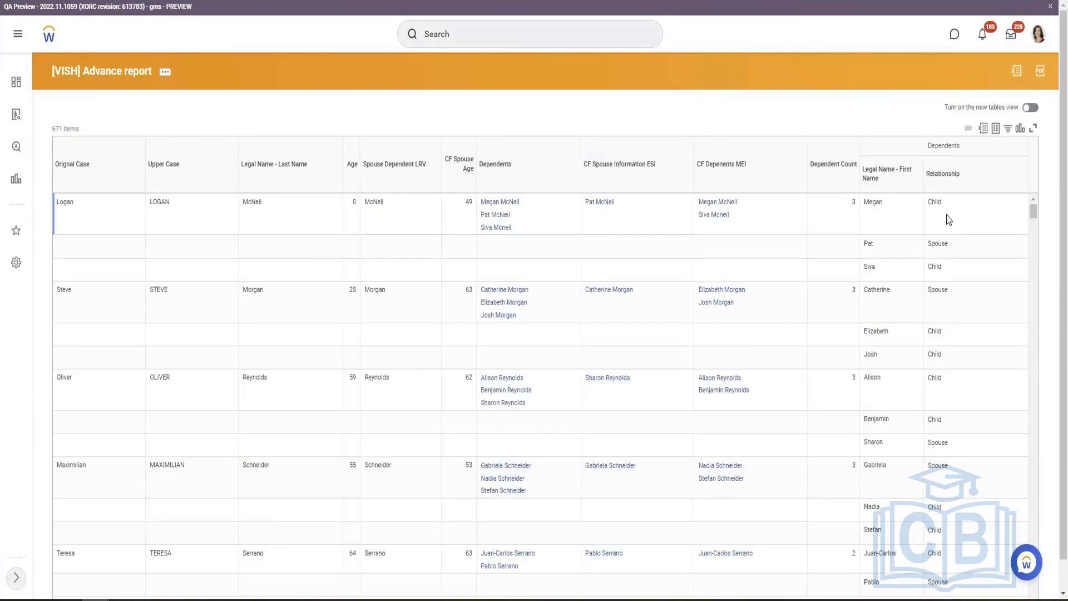
pyautogui.click(826, 175)
pyautogui.click(830, 146)
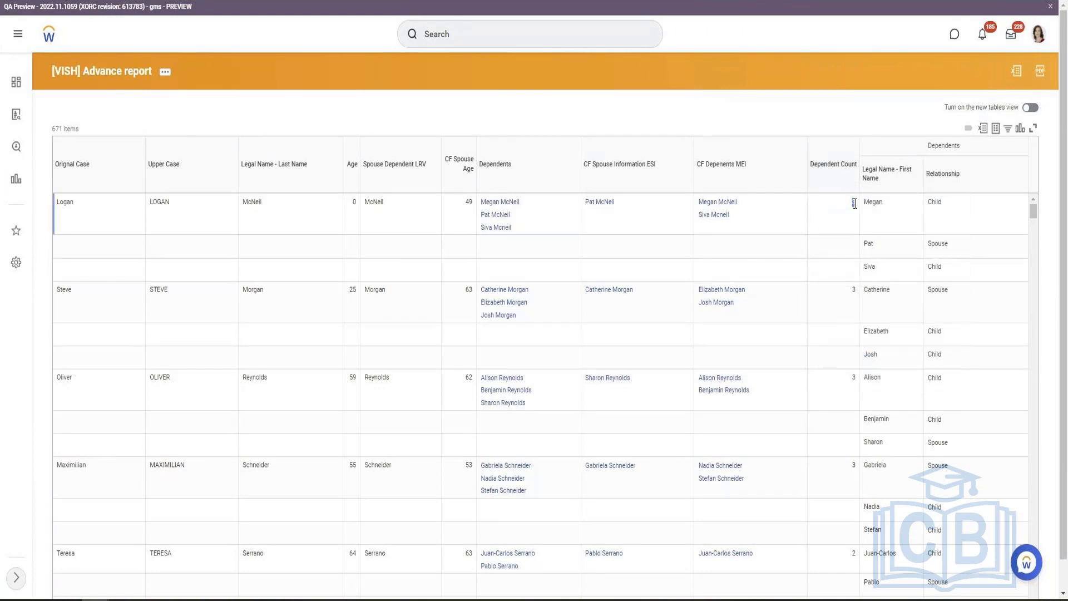
pyautogui.doubleClick(854, 204)
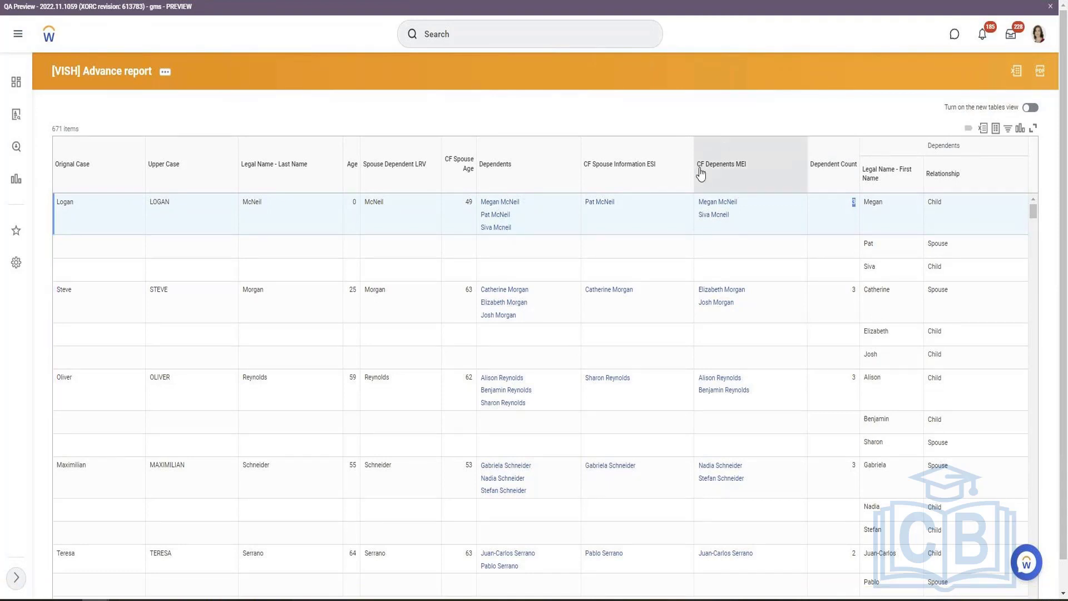
# Select the CF Depenents MEI column name in the output and open the Dependent Count calculated field for editing from the report definition
pyautogui.moveTo(699, 172); pyautogui.dragTo(746, 174)
pyautogui.click(746, 175)
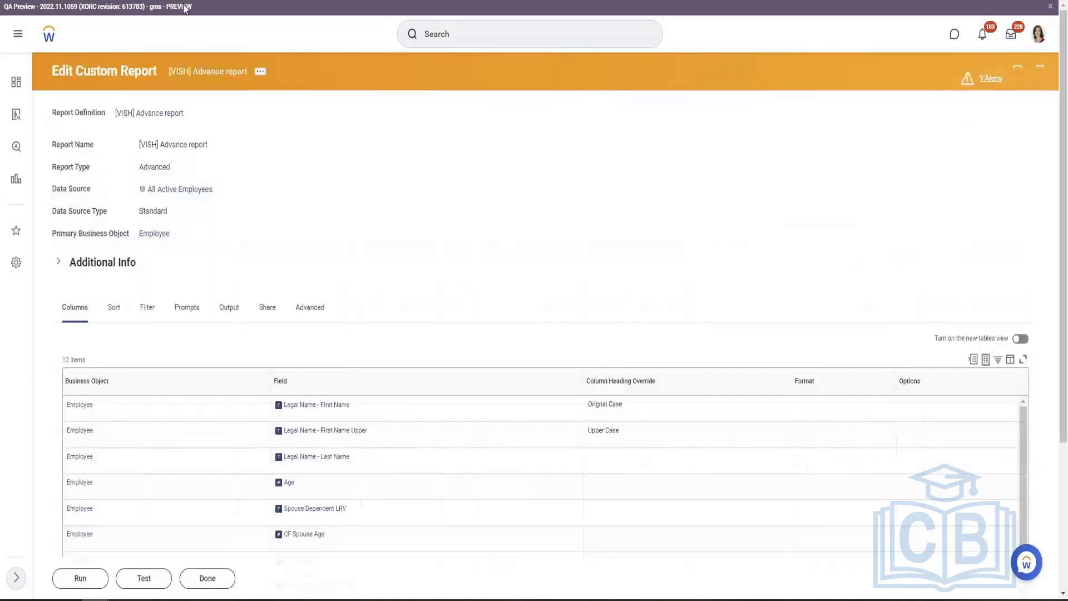
pyautogui.scroll(-4, 362, 438)
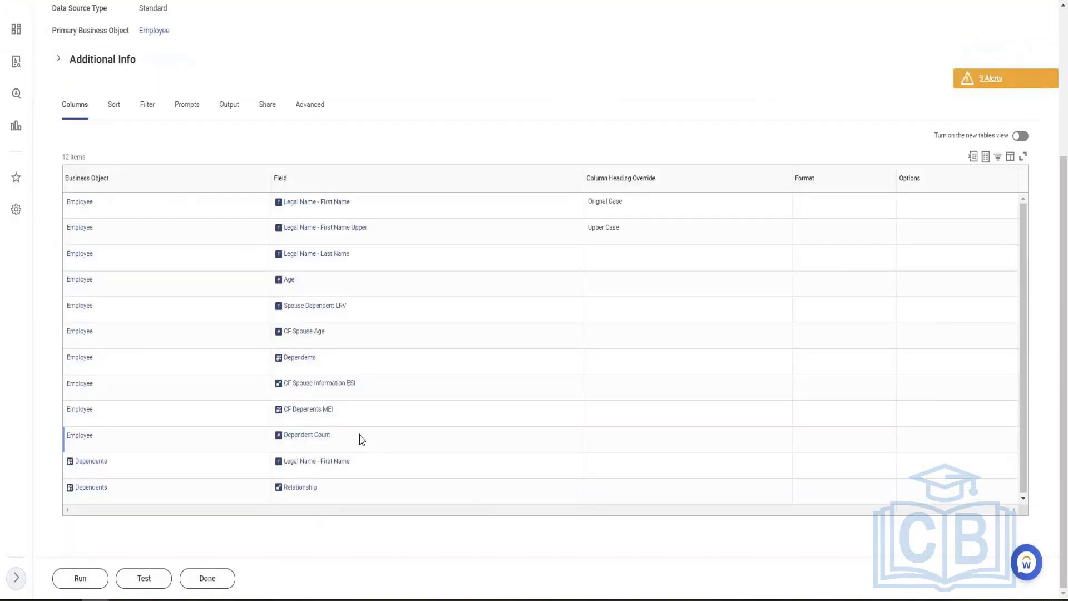
pyautogui.moveTo(364, 391)
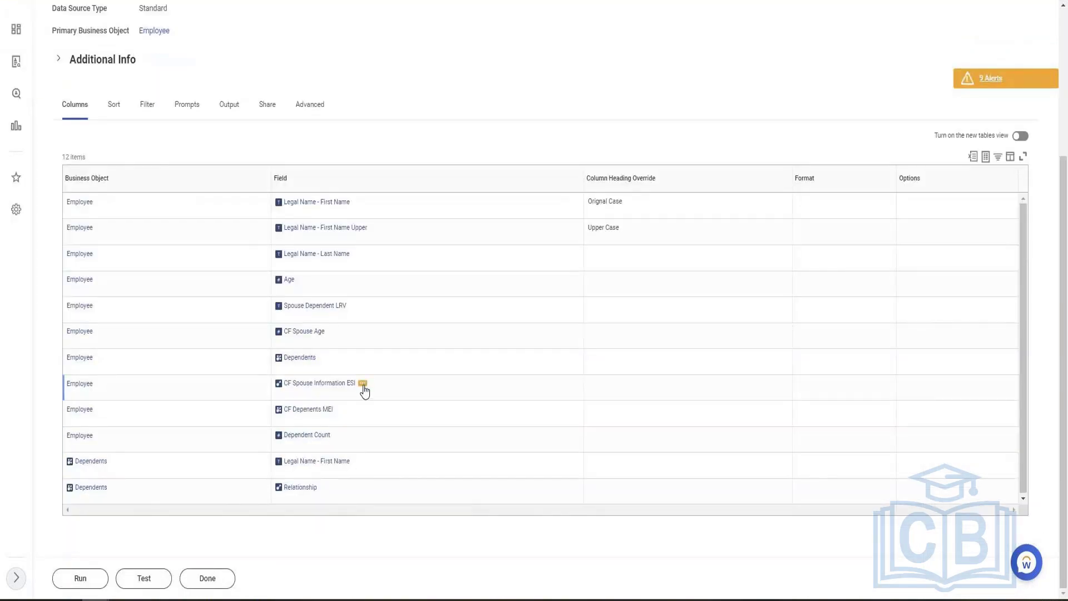
pyautogui.click(337, 435)
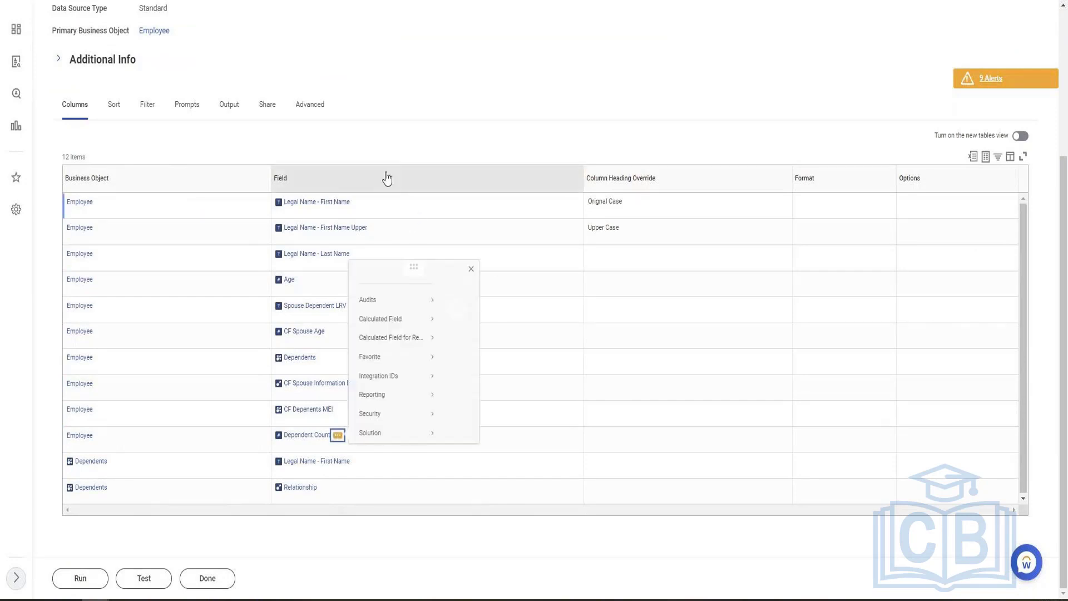
pyautogui.moveTo(410, 315)
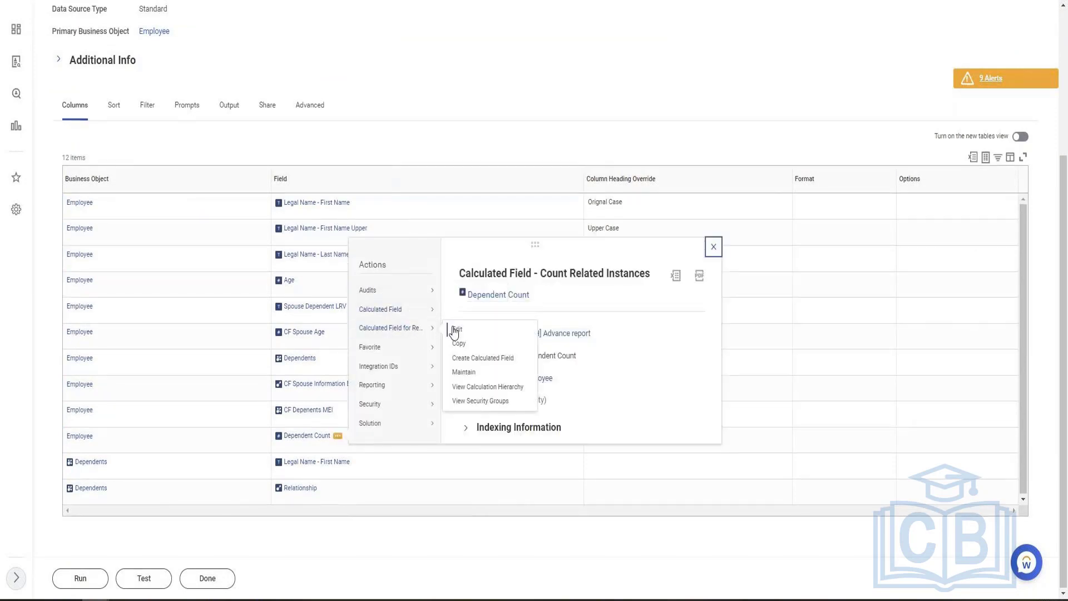
pyautogui.click(452, 331)
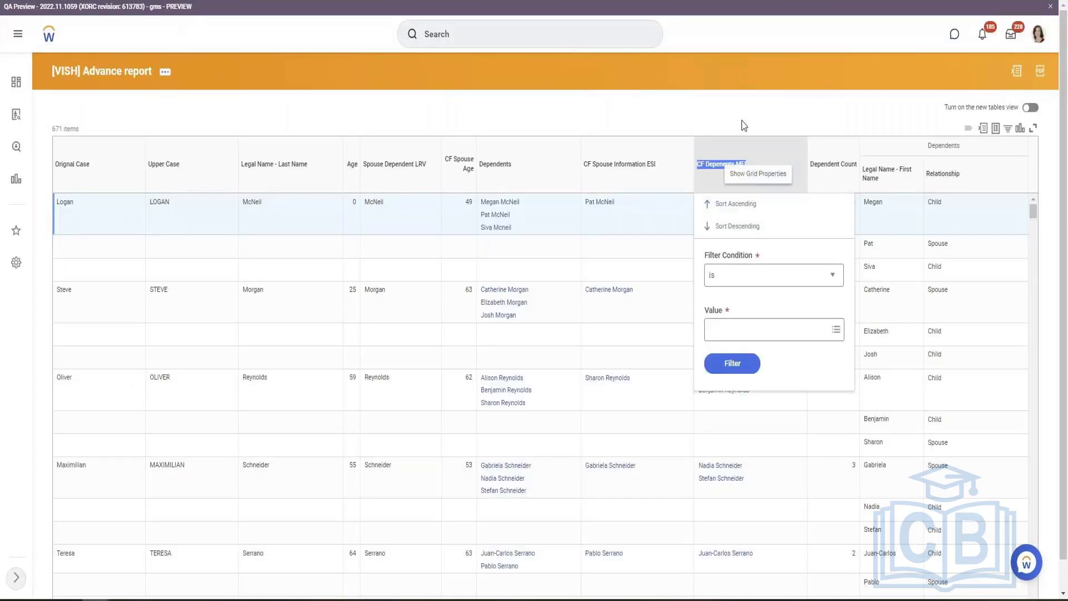
# Replace the related field of Dependent Count with CF Depenents MEI, save it, and check the counts in the rerun report
pyautogui.click(698, 170)
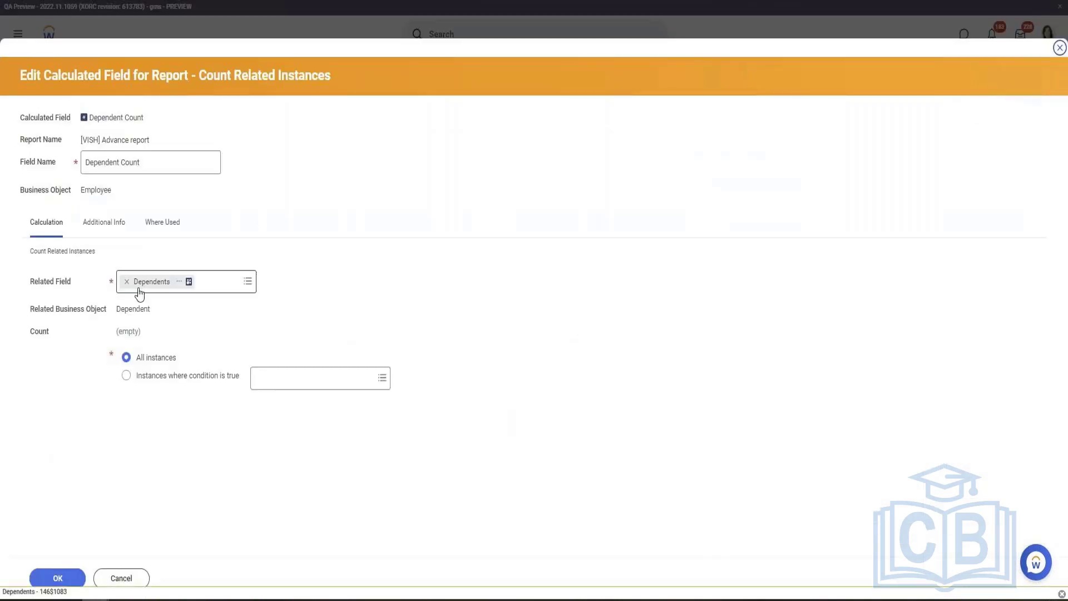
pyautogui.press('BackSpace')
pyautogui.write('CF Depenents ME')
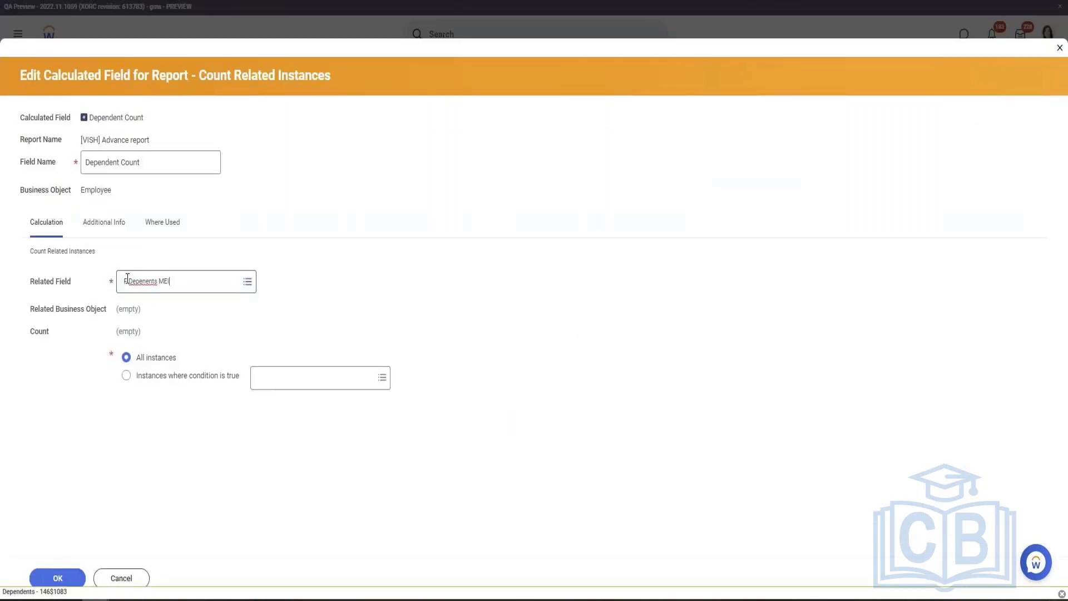
pyautogui.press('Return')
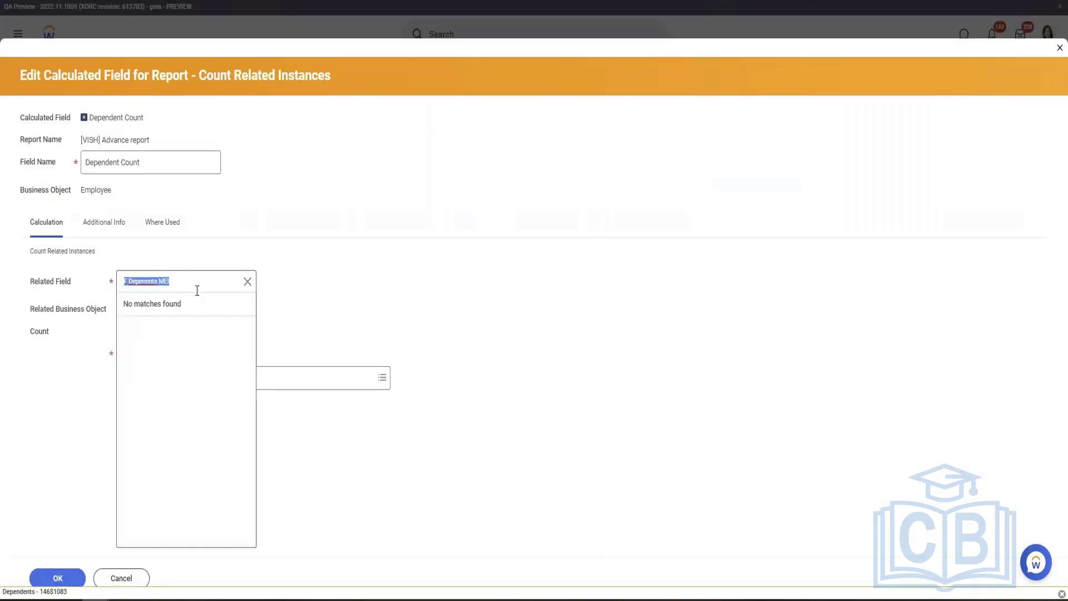
pyautogui.click(194, 284)
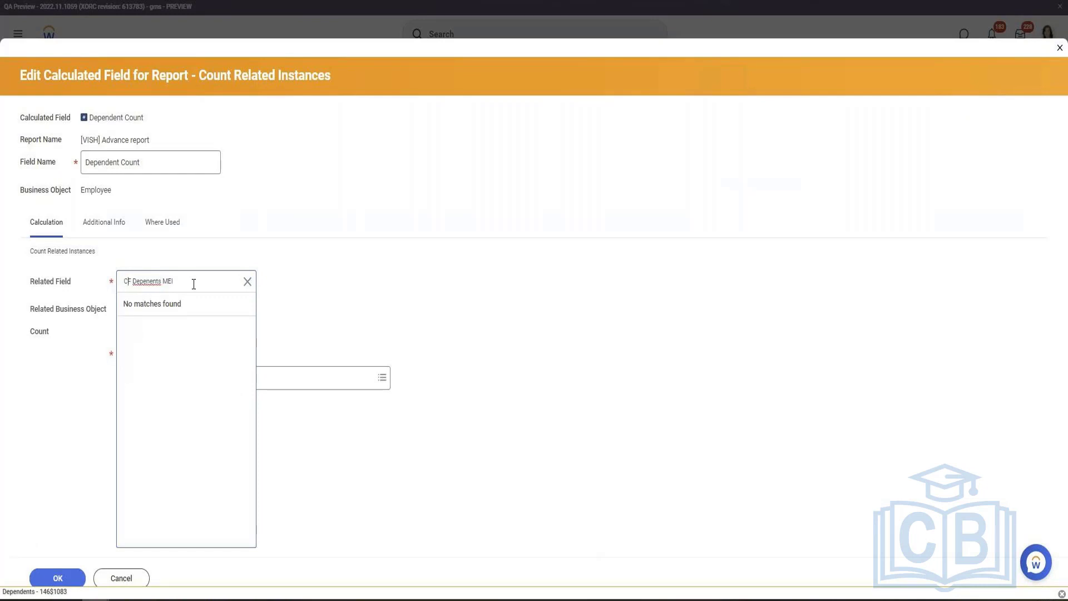
pyautogui.press('Return')
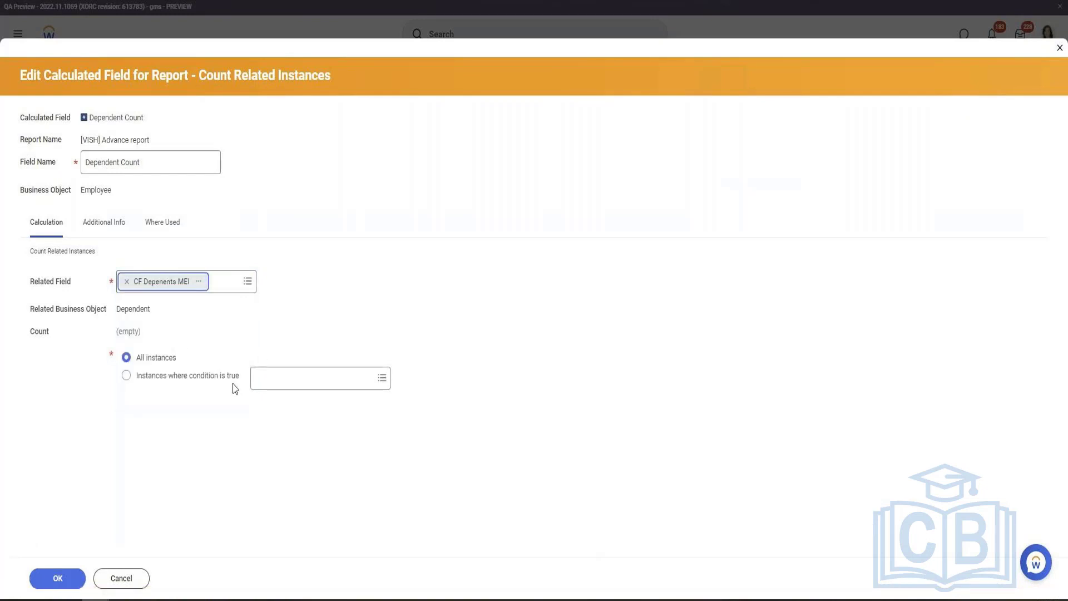
pyautogui.click(46, 574)
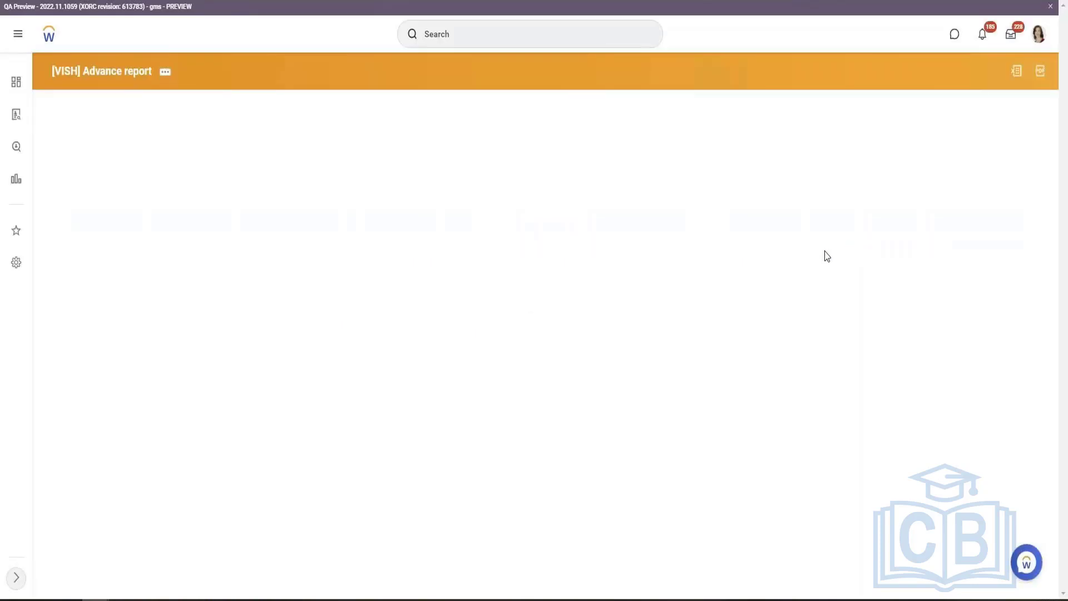
pyautogui.click(853, 203)
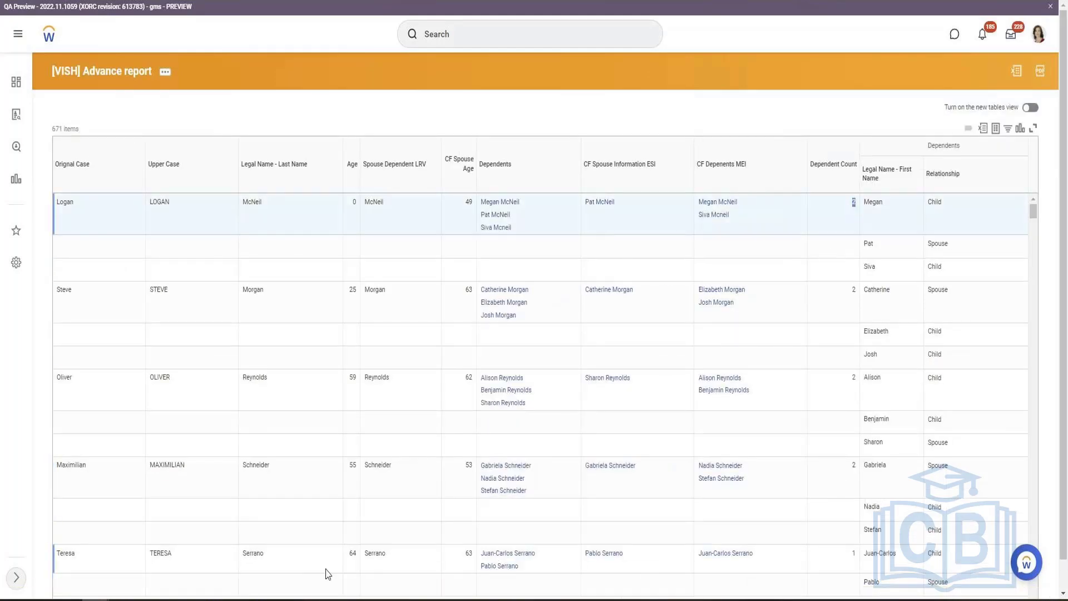
pyautogui.click(854, 556)
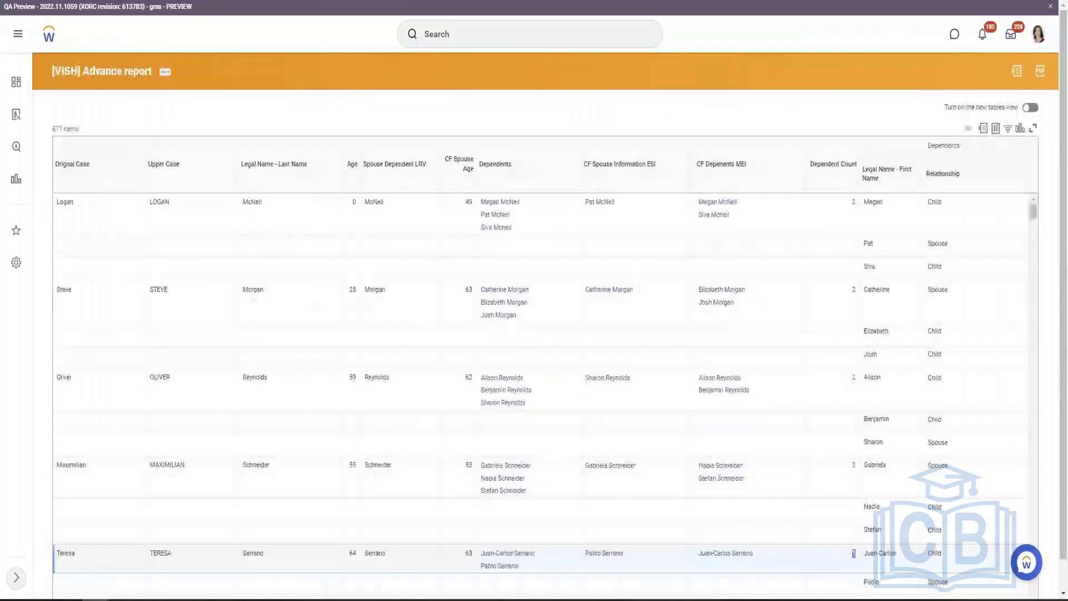
# Go to the GMS Sign In section of the Shared Demonstration Tenants page in Workday Community
pyautogui.rightClick(60, 7)
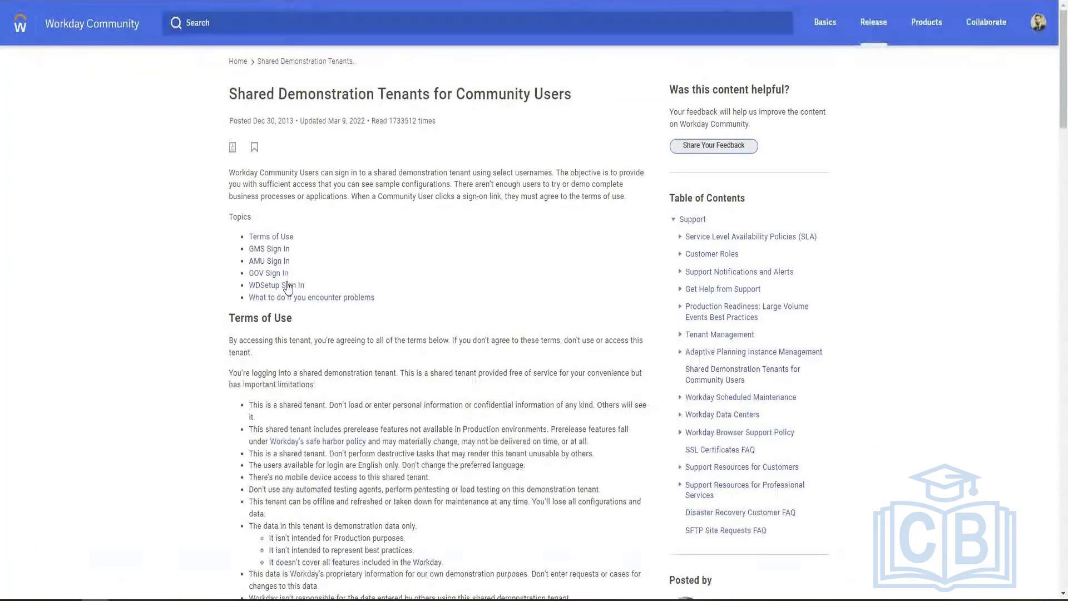
pyautogui.click(274, 251)
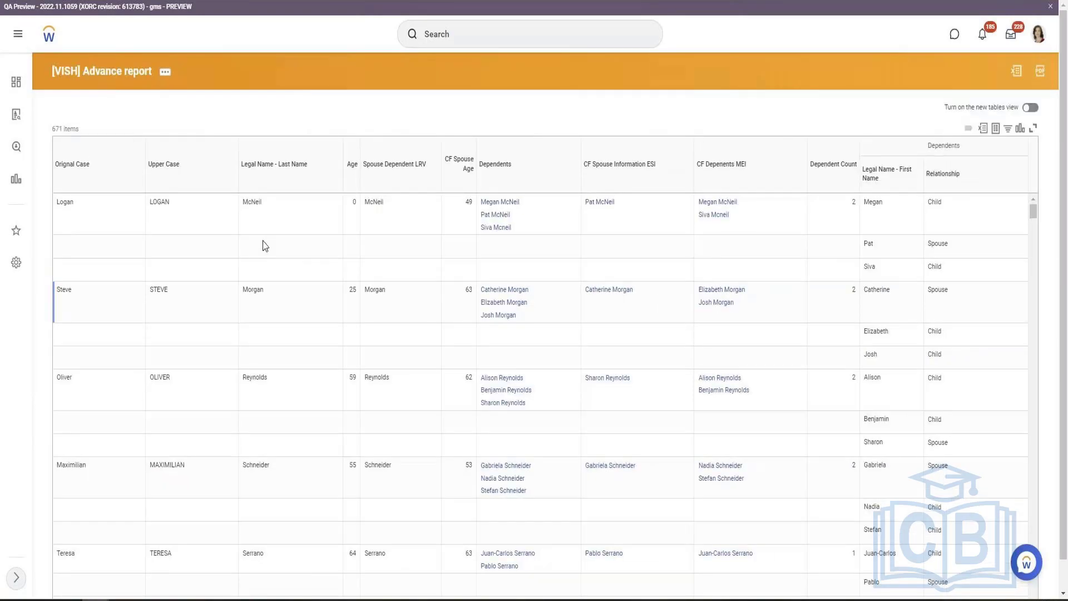
# Edit the [VISH] Advance report and add a new column row directly below CF Depenents MEI
pyautogui.click(165, 72)
pyautogui.moveTo(205, 106)
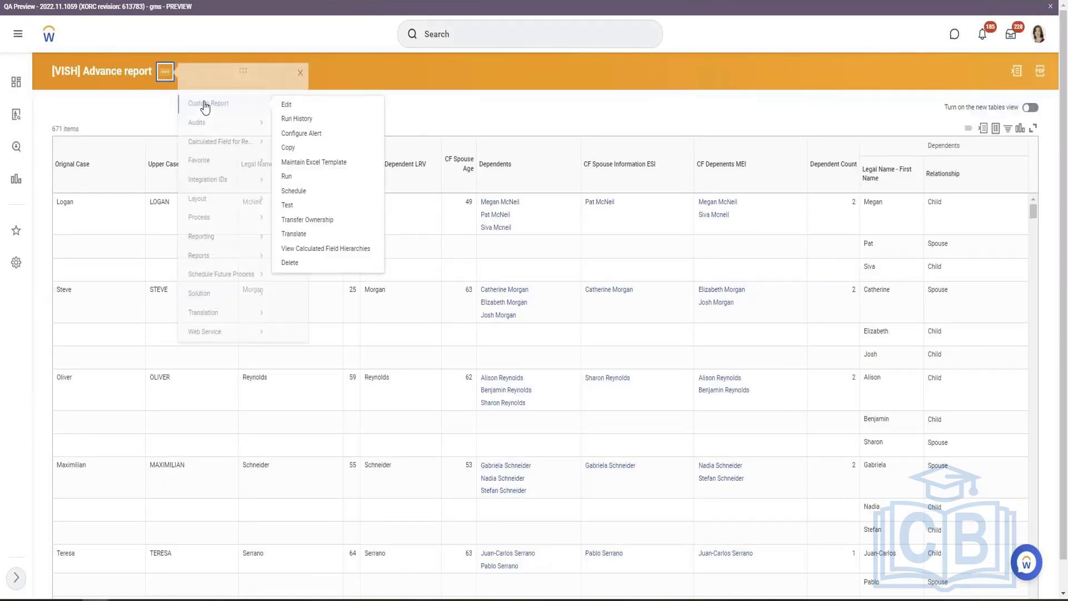
pyautogui.click(301, 114)
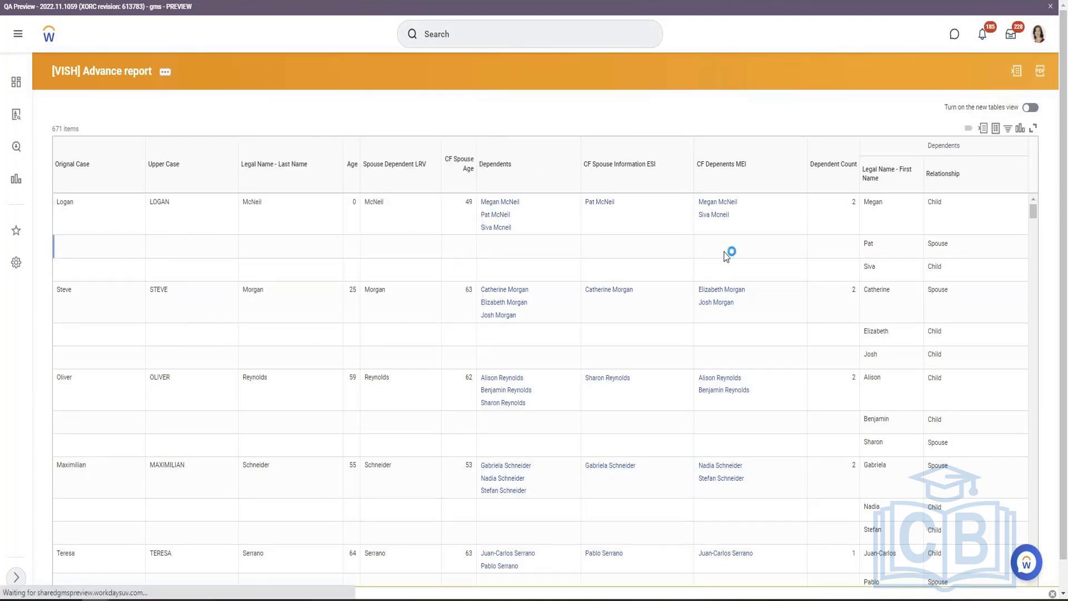
pyautogui.scroll(-10, 722, 256)
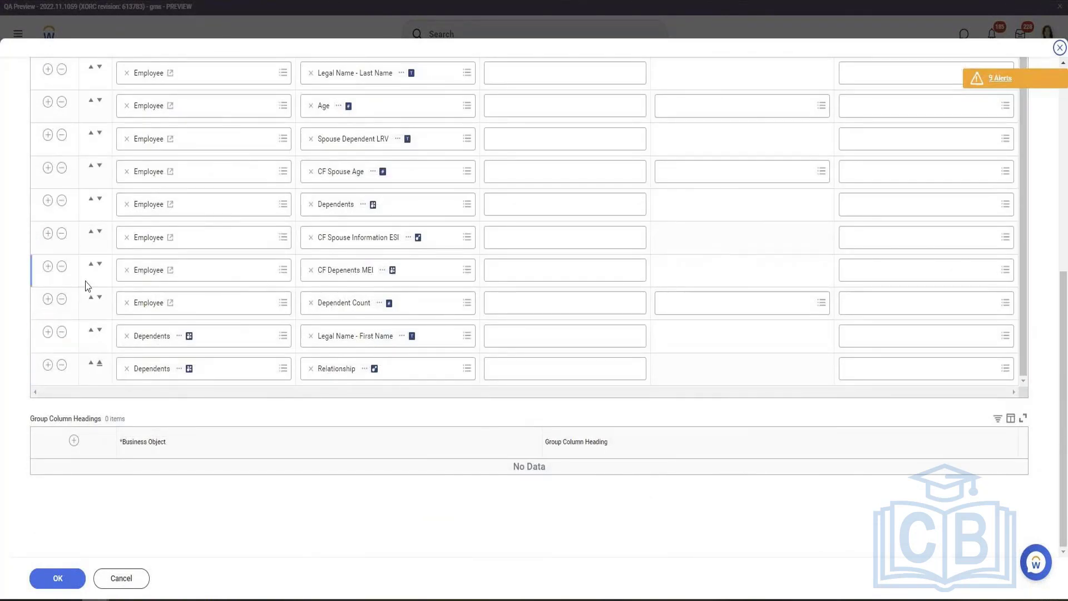
pyautogui.click(44, 281)
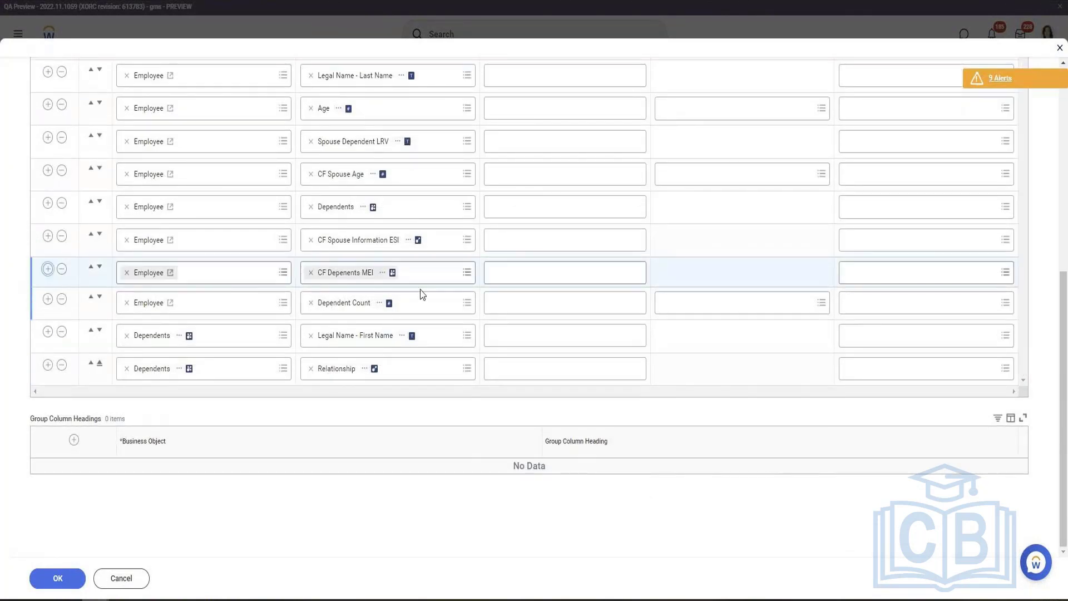
# Create a calculated field named Dependent Age SUM for the new column, using the Aggregate Related Instances function
pyautogui.click(392, 307)
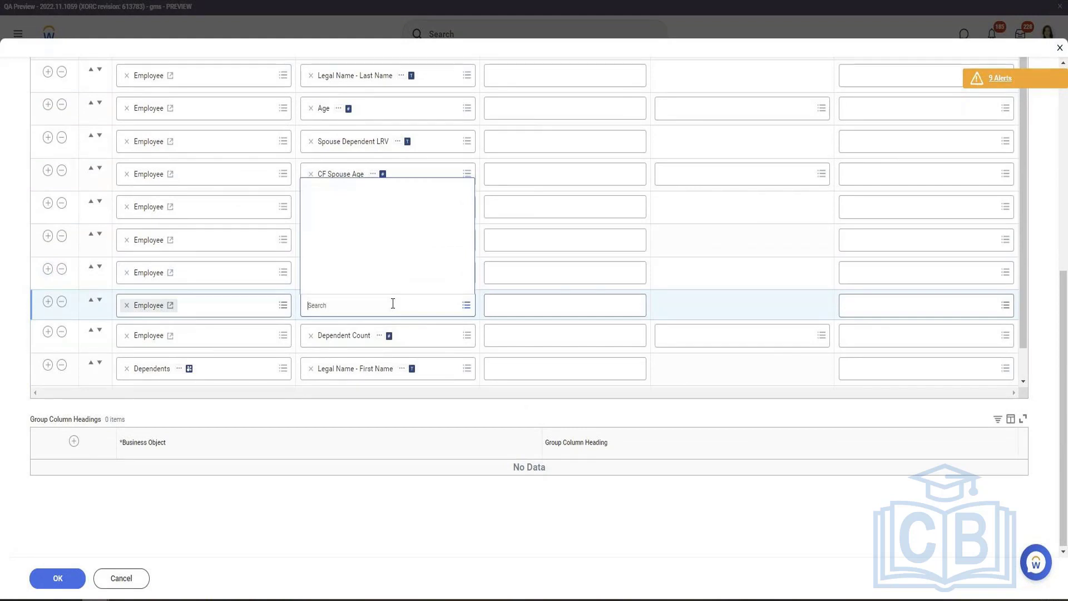
pyautogui.click(378, 282)
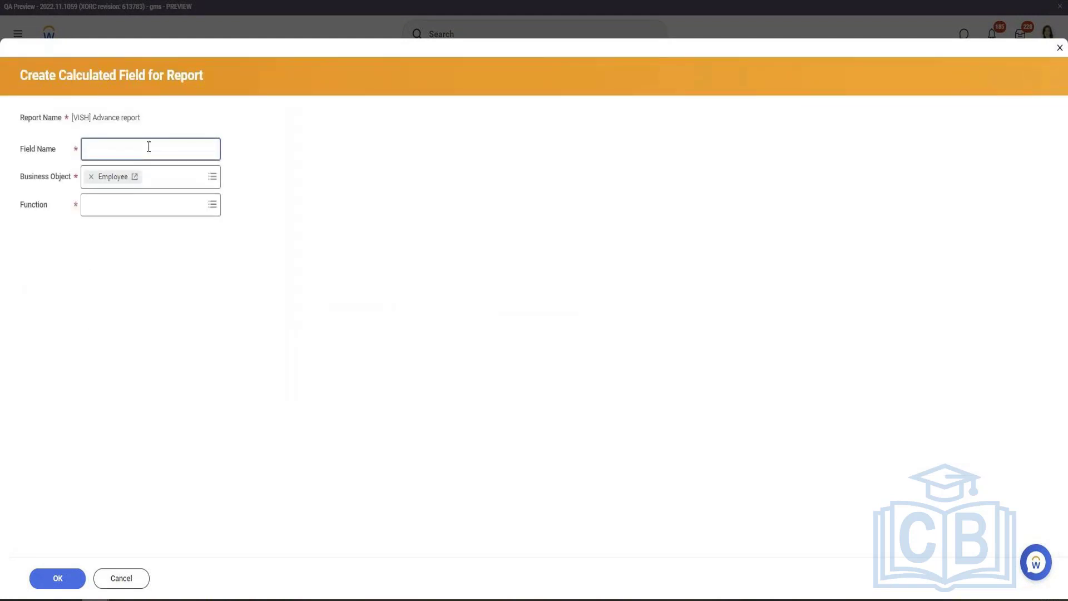
pyautogui.click(143, 204)
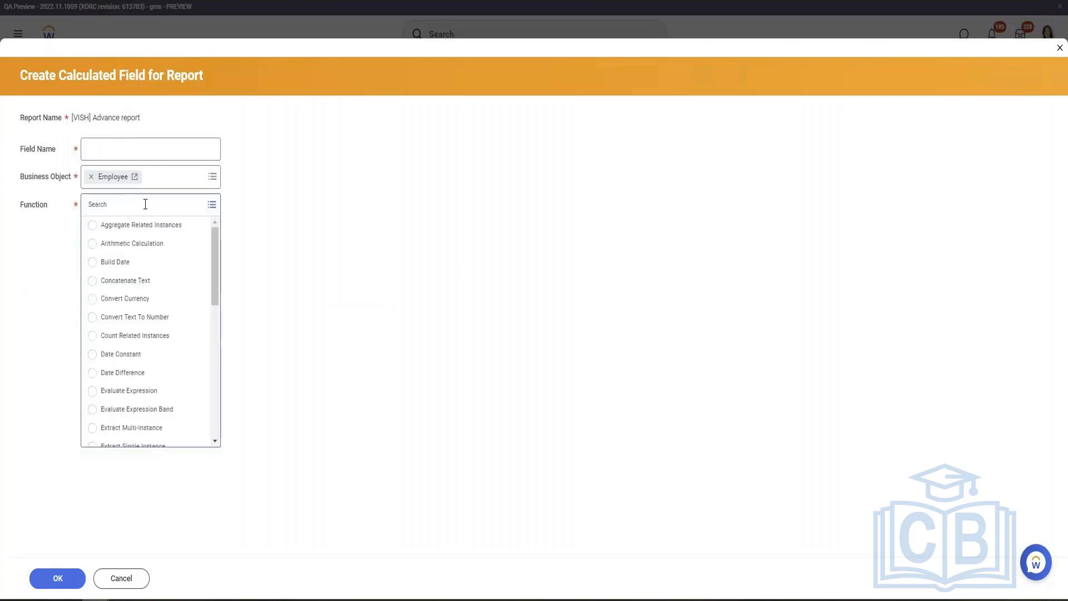
pyautogui.click(150, 225)
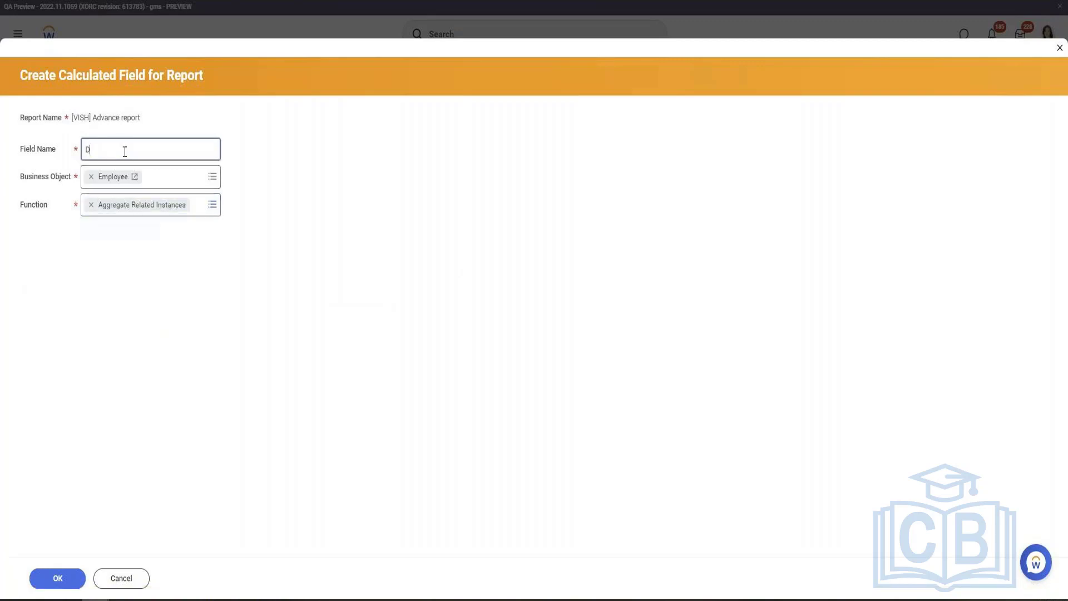
pyautogui.click(125, 151)
pyautogui.write('Dependent Age SUM')
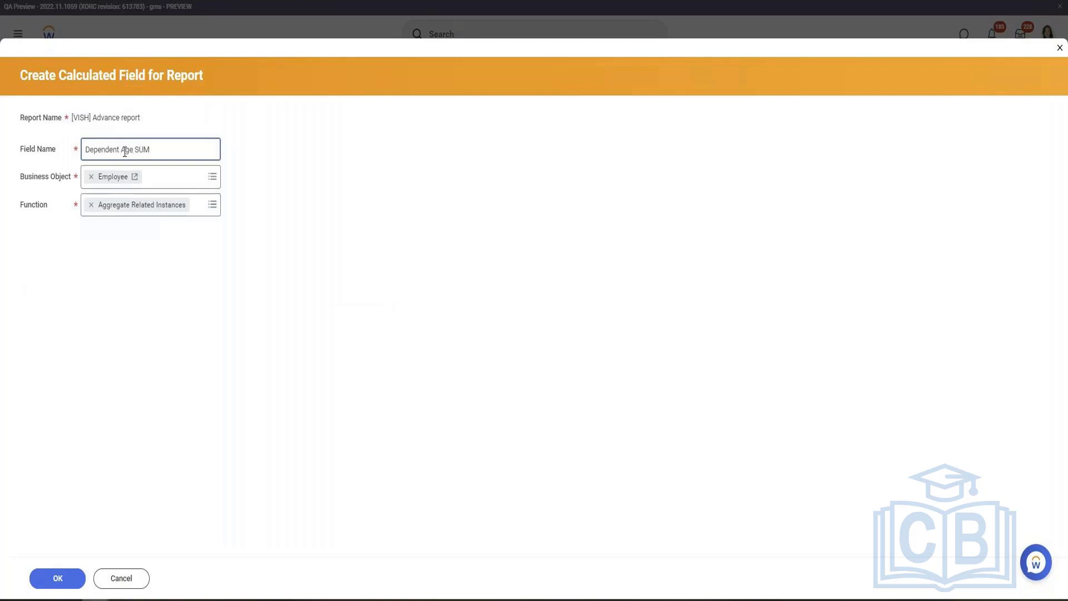
pyautogui.click(51, 581)
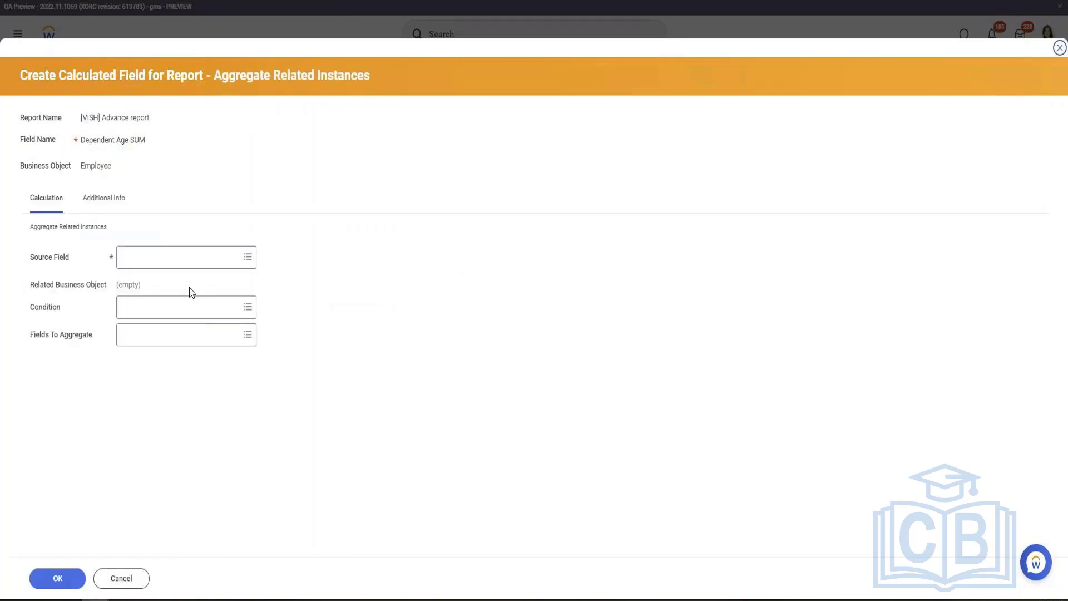
# Set the calculated field's source field to Dependents and its condition to Any is True
pyautogui.click(177, 250)
pyautogui.write('Depen')
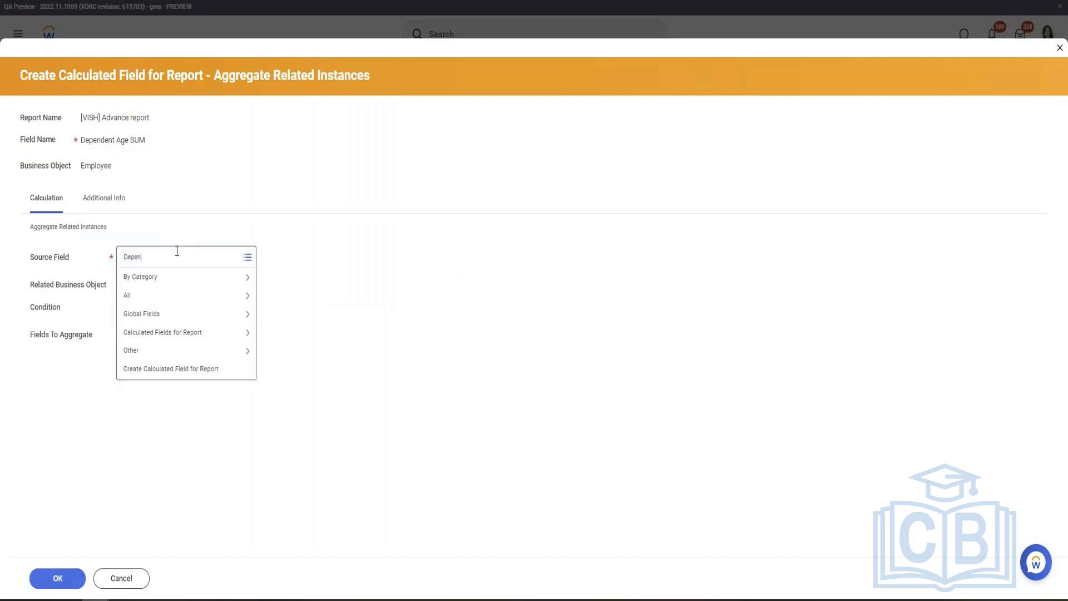
pyautogui.press('Return')
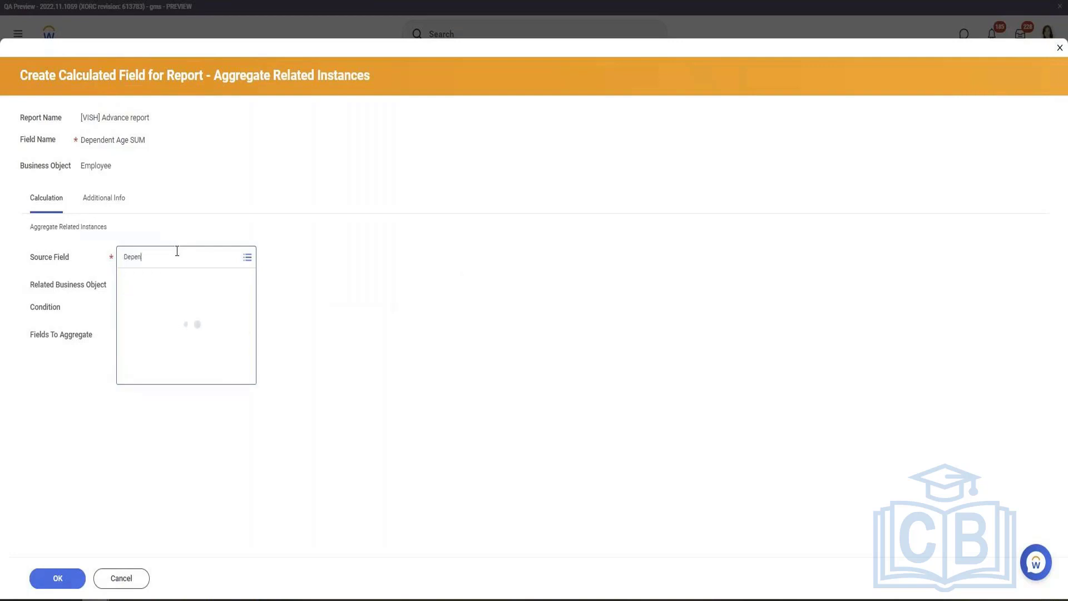
pyautogui.click(193, 327)
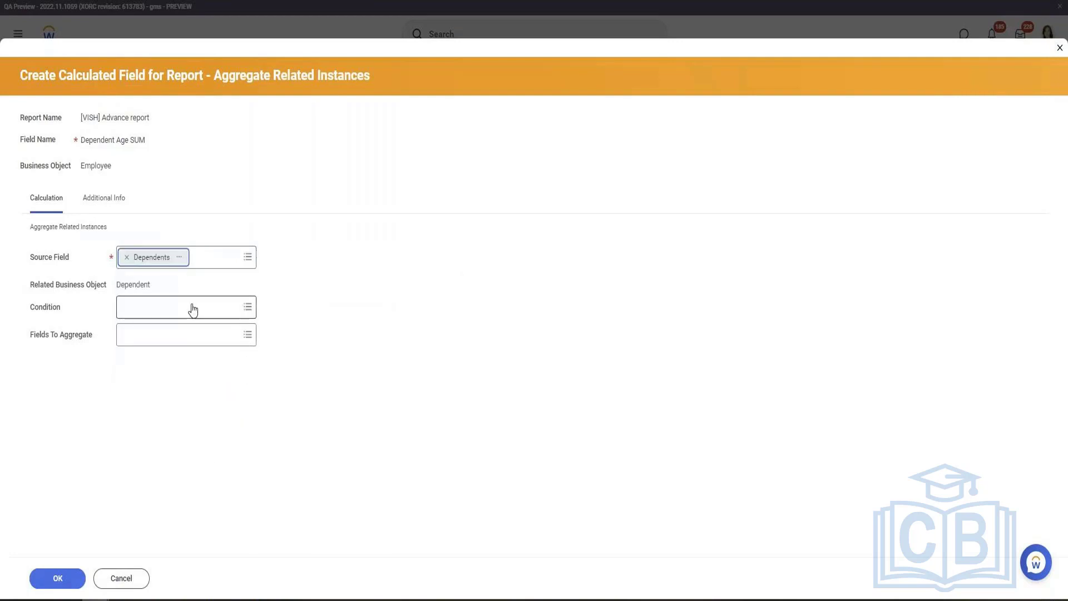
pyautogui.click(182, 312)
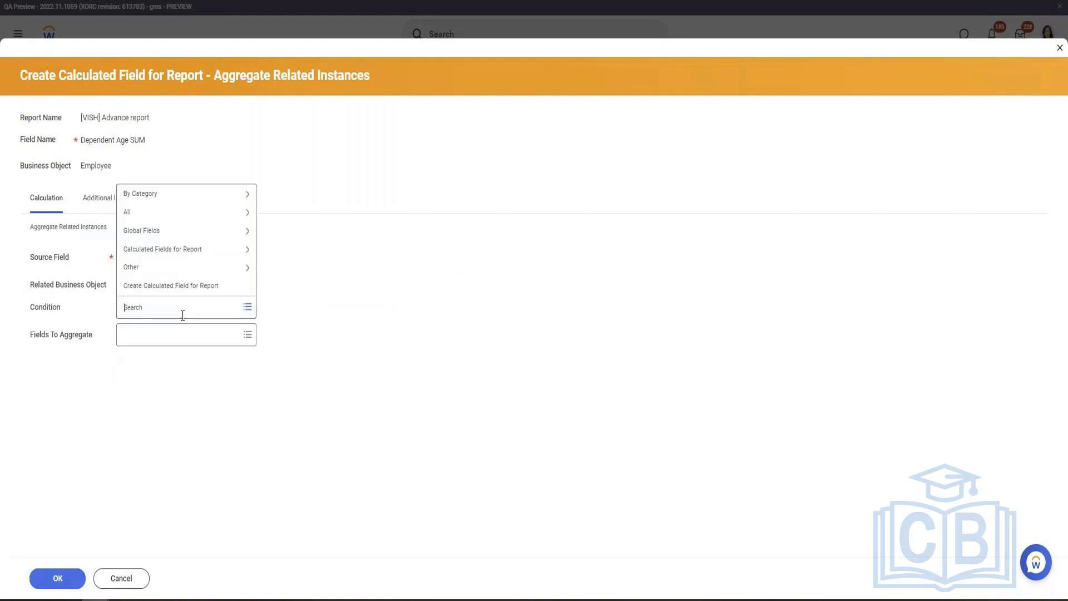
pyautogui.write('any is')
pyautogui.press('Return')
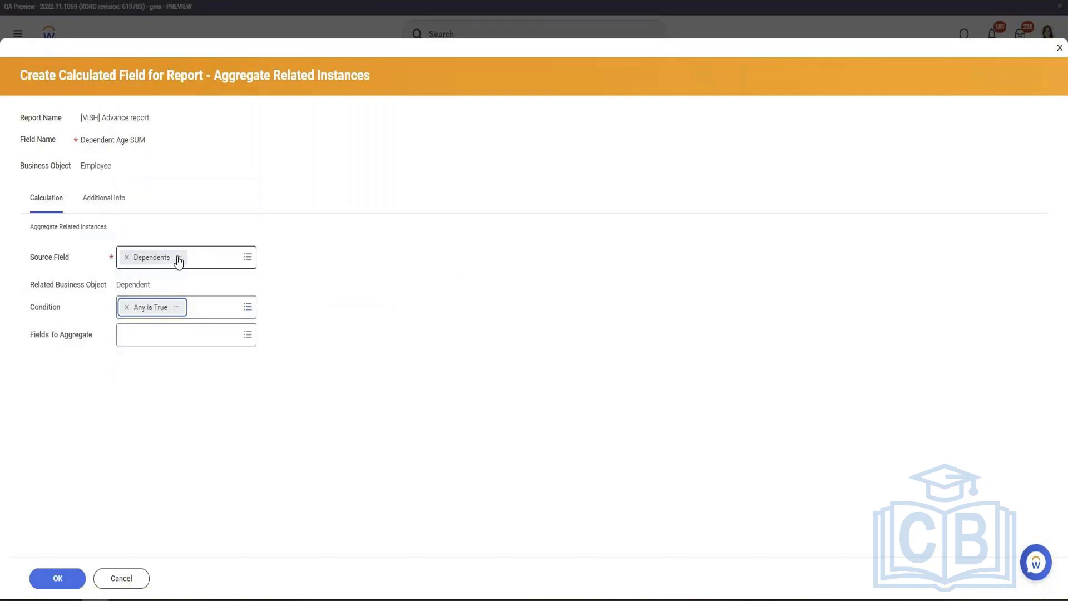
# Search the fields available to aggregate for age and look through the full list of Dependent fields
pyautogui.click(187, 342)
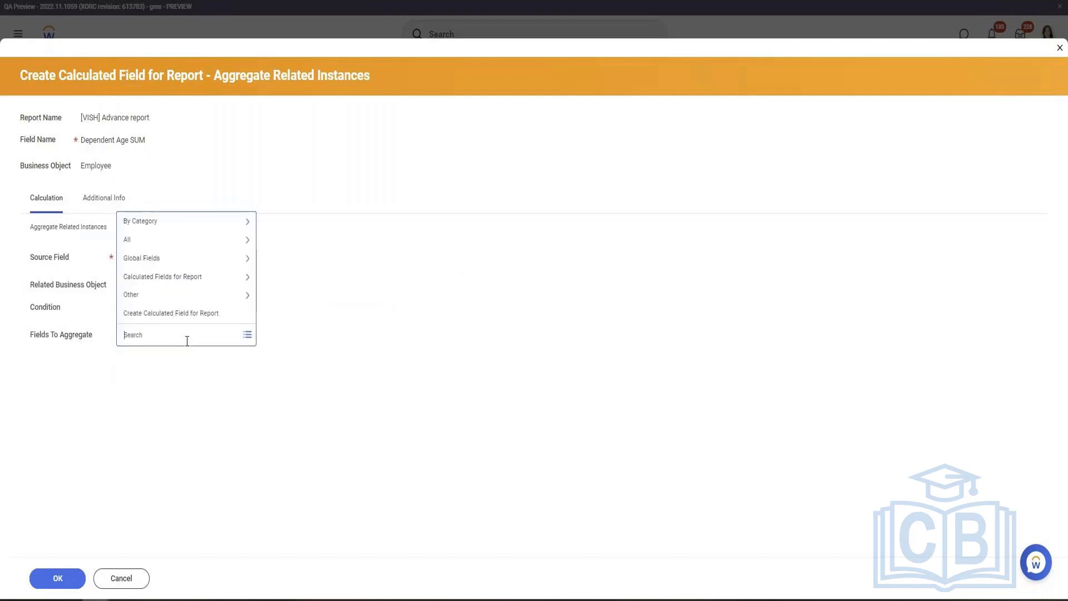
pyautogui.write('age')
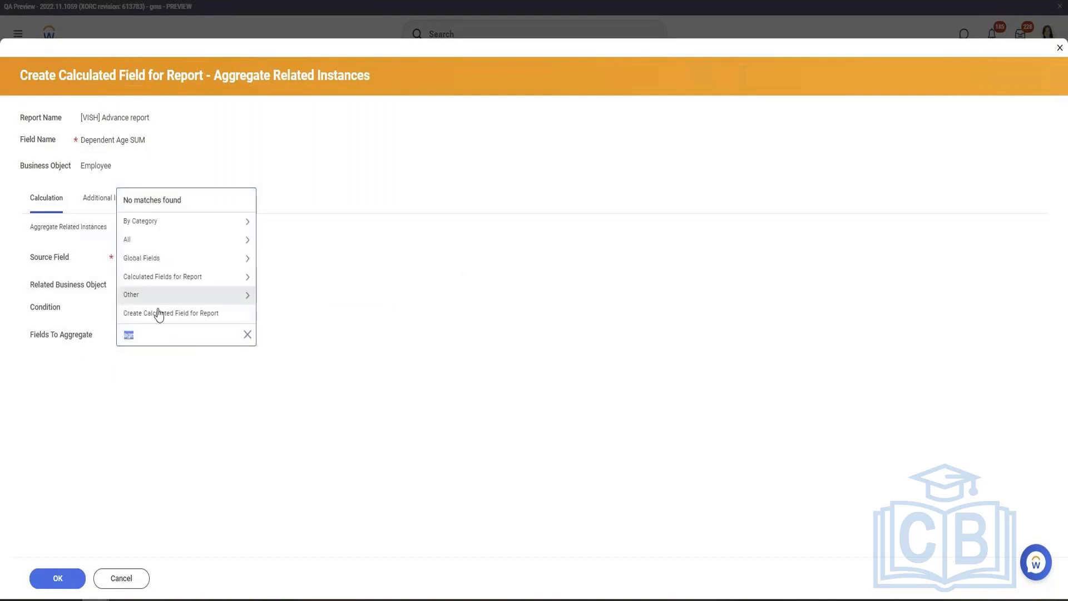
pyautogui.click(181, 238)
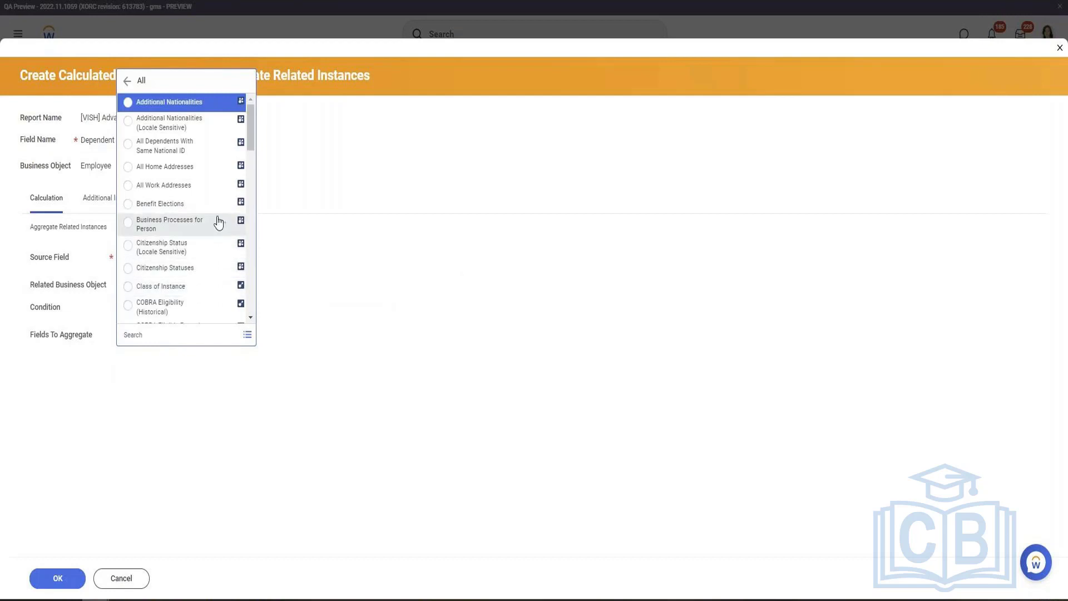
pyautogui.scroll(-10, 215, 162)
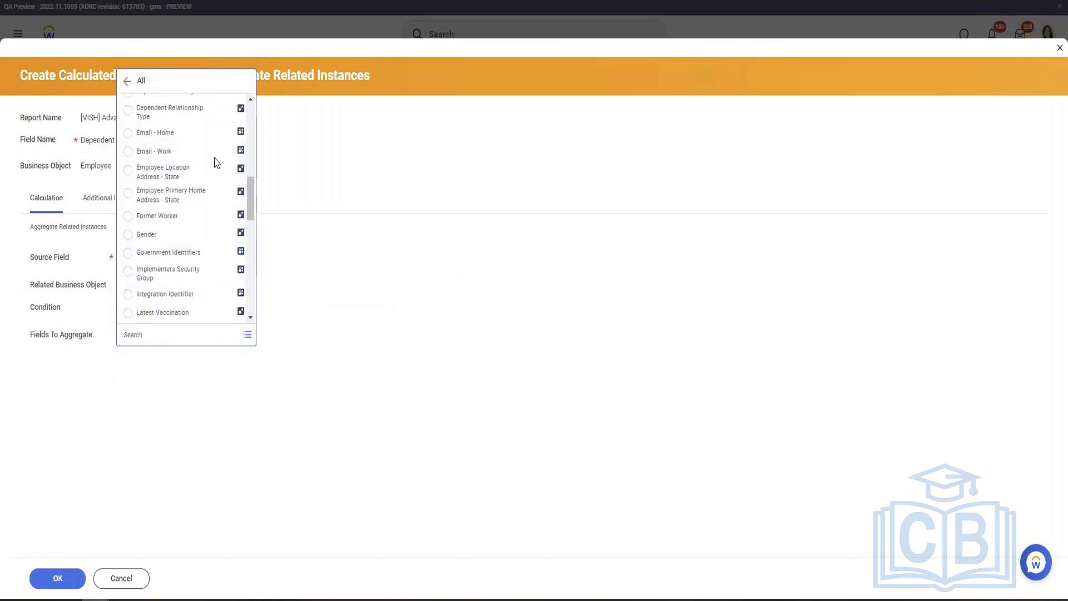
pyautogui.scroll(-10, 216, 163)
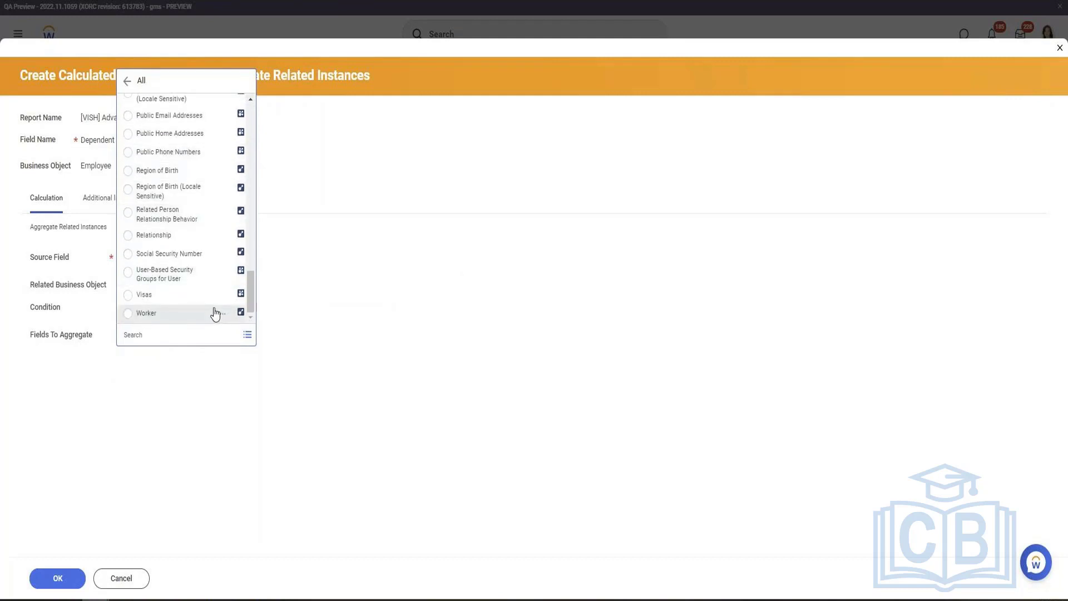
pyautogui.scroll(3, 216, 313)
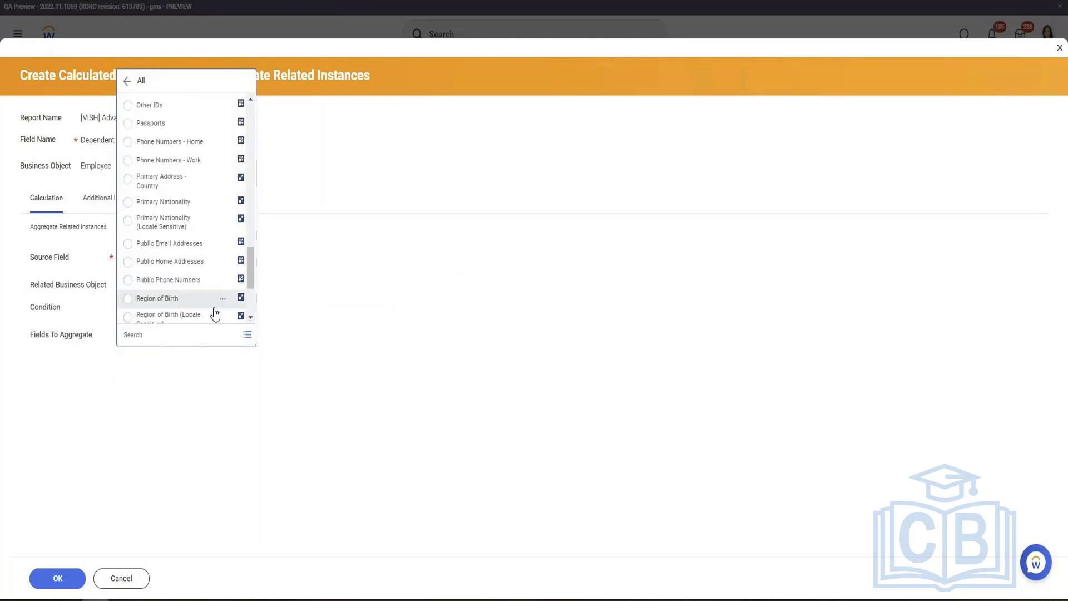
pyautogui.scroll(15, 215, 313)
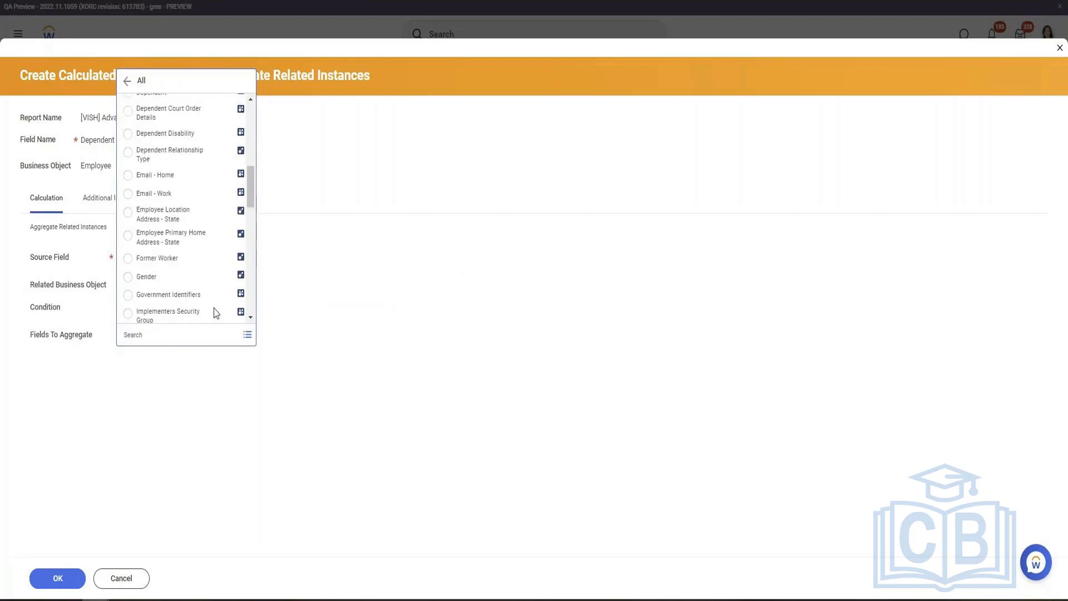
pyautogui.click(405, 307)
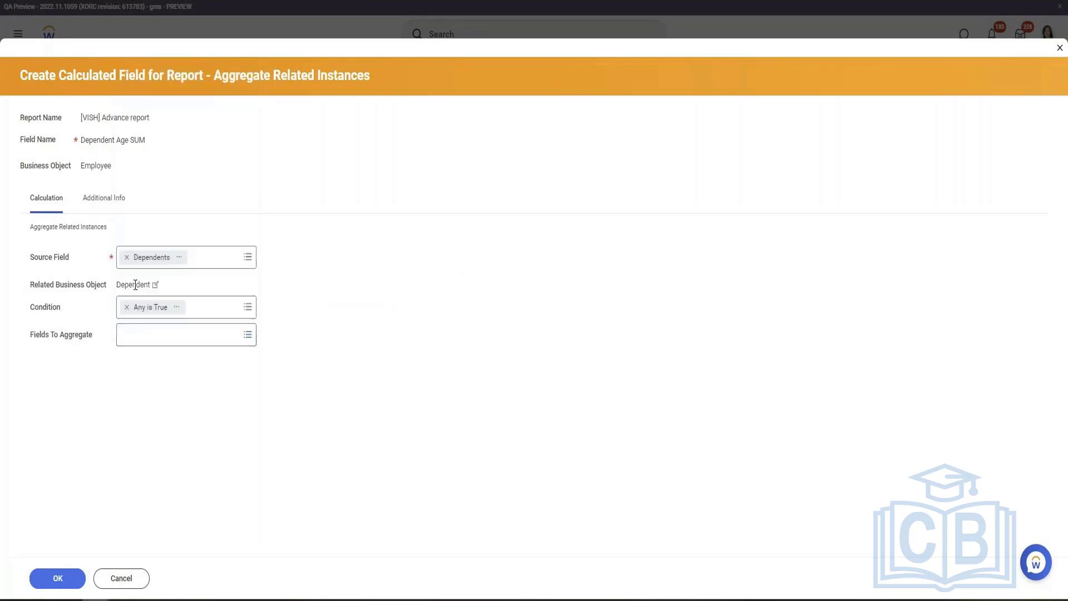
# Change the calculated field's source field to Employee and set its fields to aggregate to Dependents
pyautogui.click(127, 257)
pyautogui.write('employee')
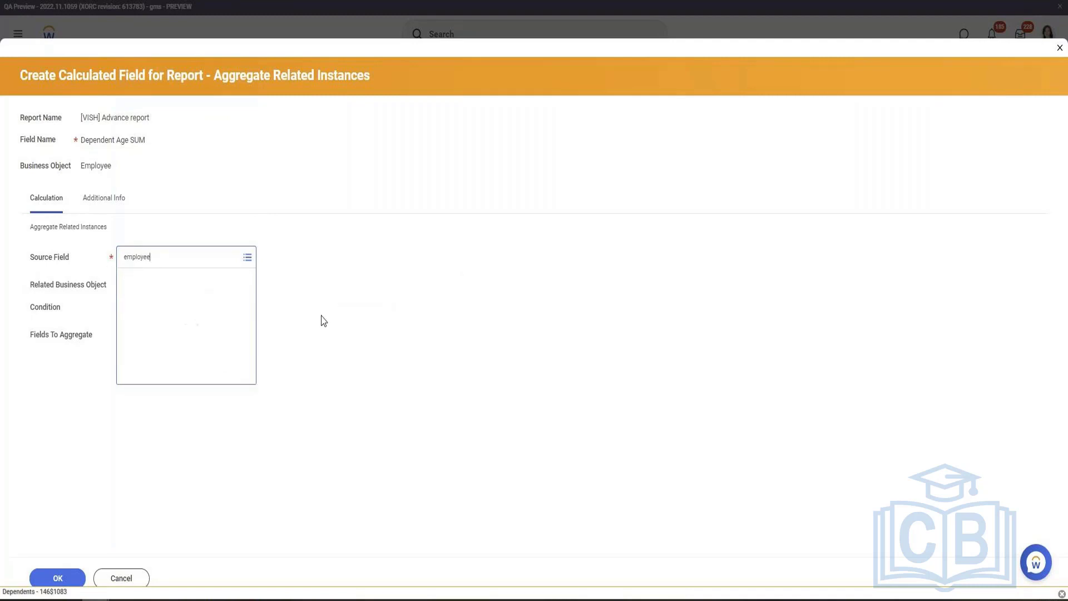
pyautogui.click(167, 297)
pyautogui.click(147, 336)
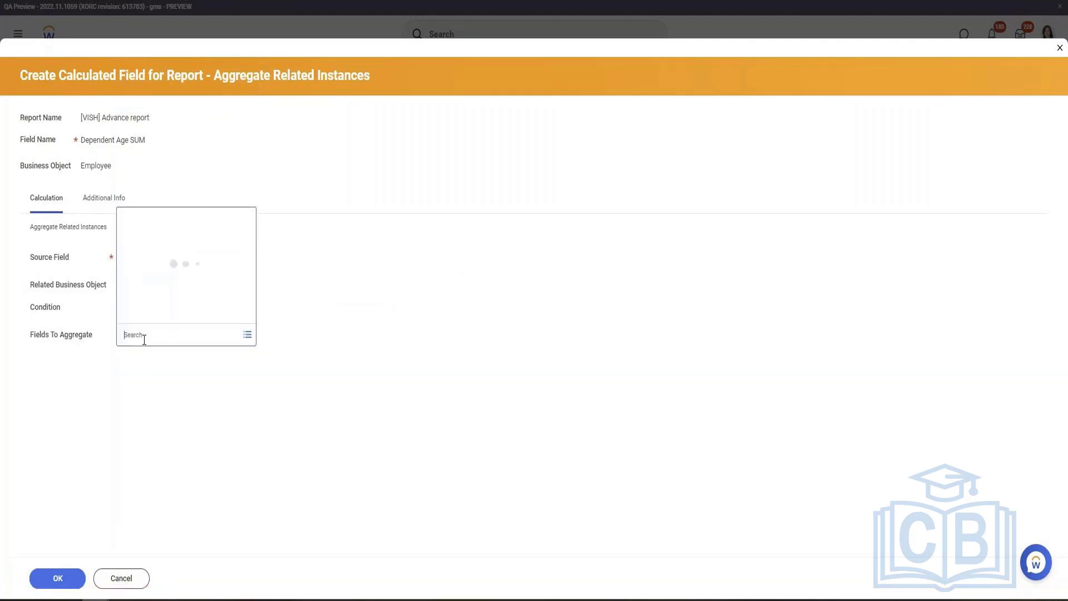
pyautogui.write('Depen')
pyautogui.click(153, 166)
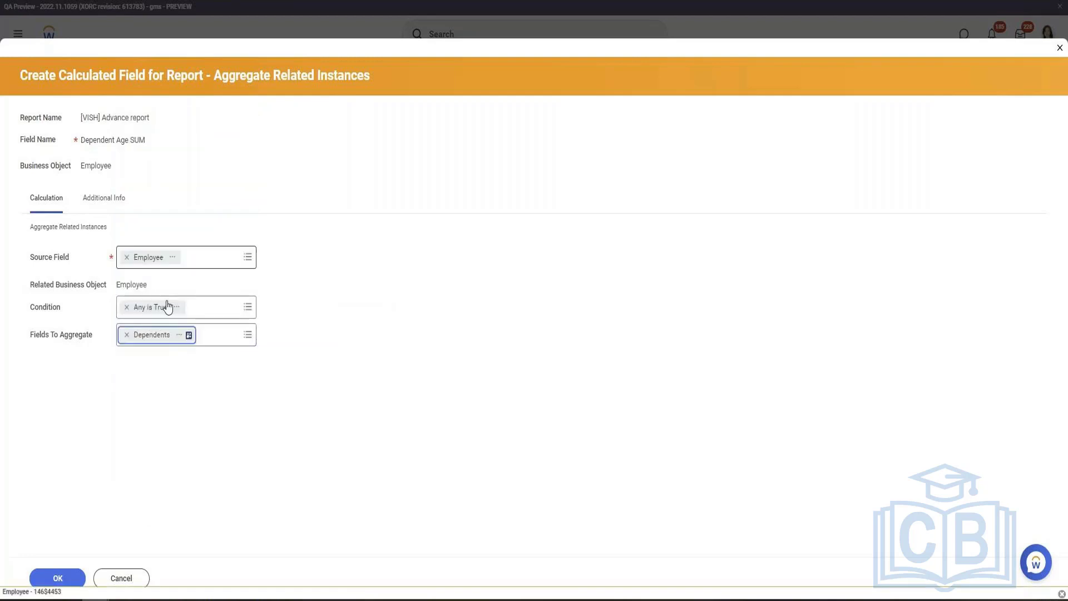
# Save the calculated field and the edited report, and run the report
pyautogui.click(68, 582)
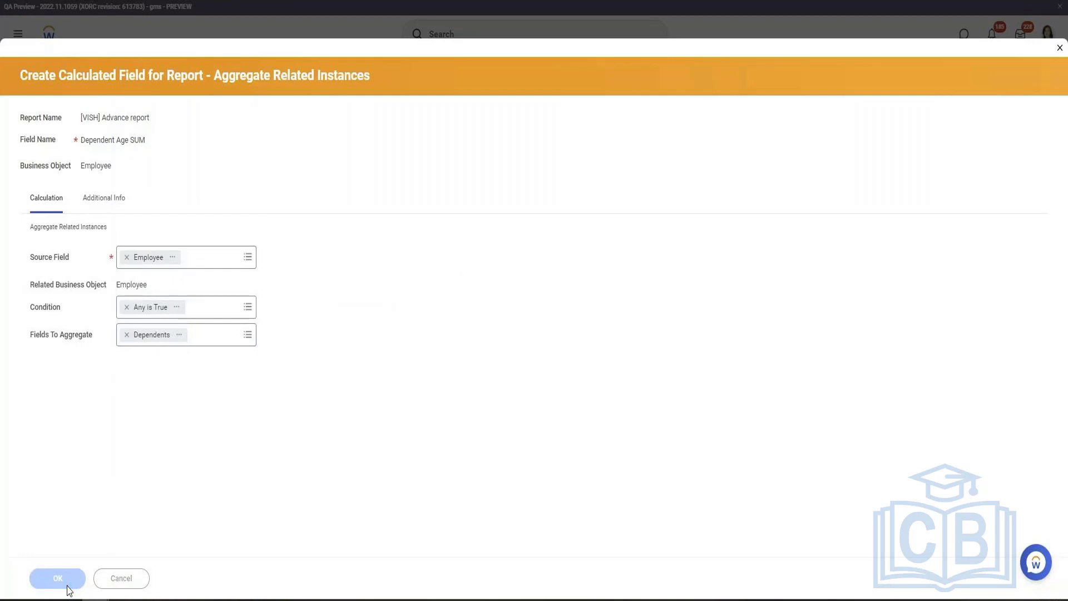
pyautogui.click(68, 588)
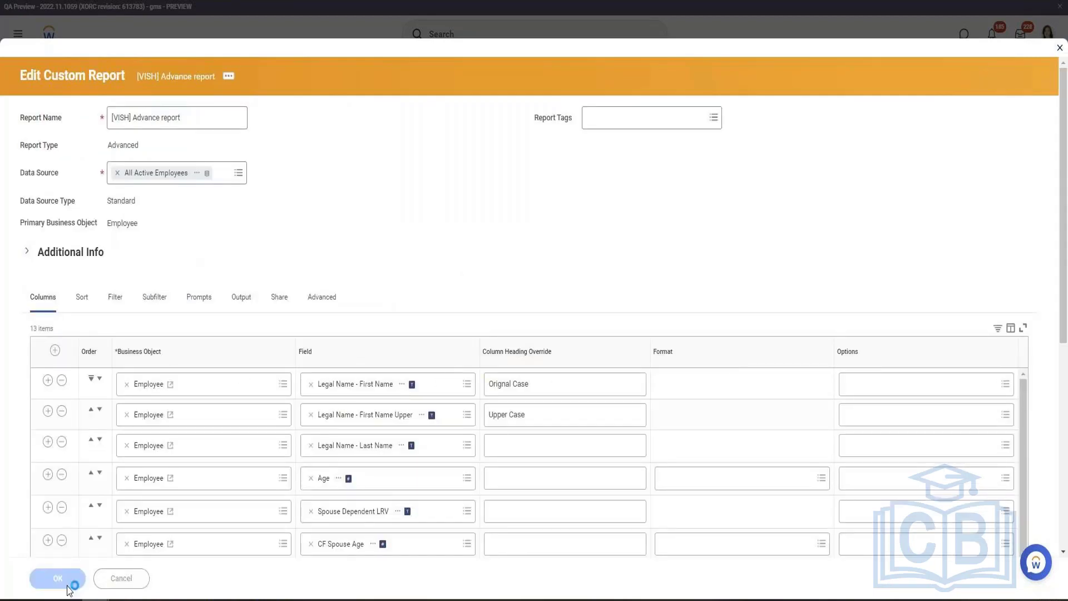
pyautogui.click(79, 577)
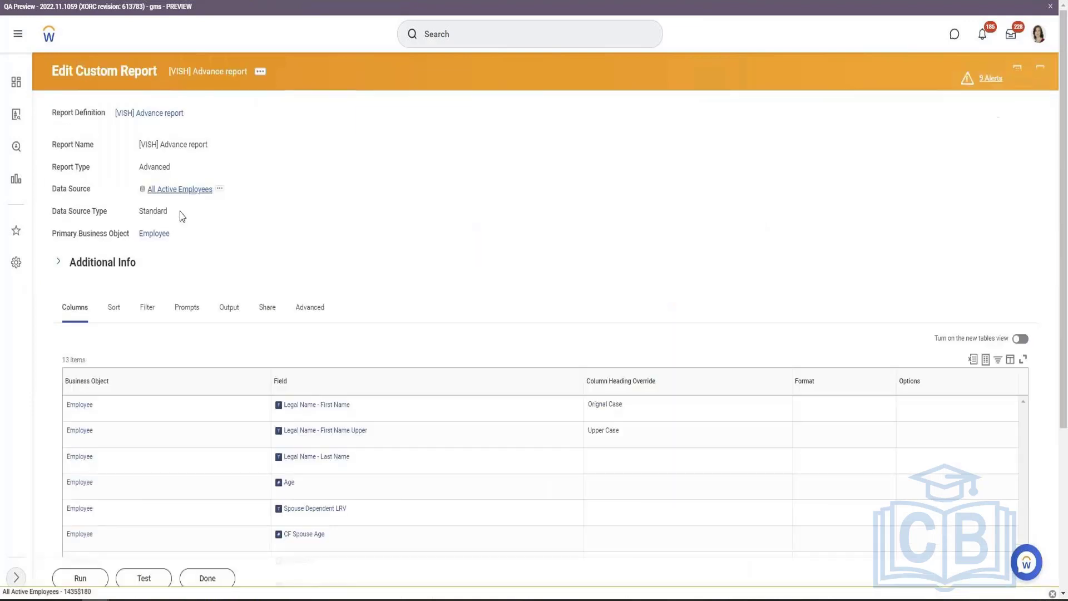
# Open the definition of the Dependent Age SUM calculated field from the report's columns and review its calculation settings
pyautogui.scroll(-4, 179, 233)
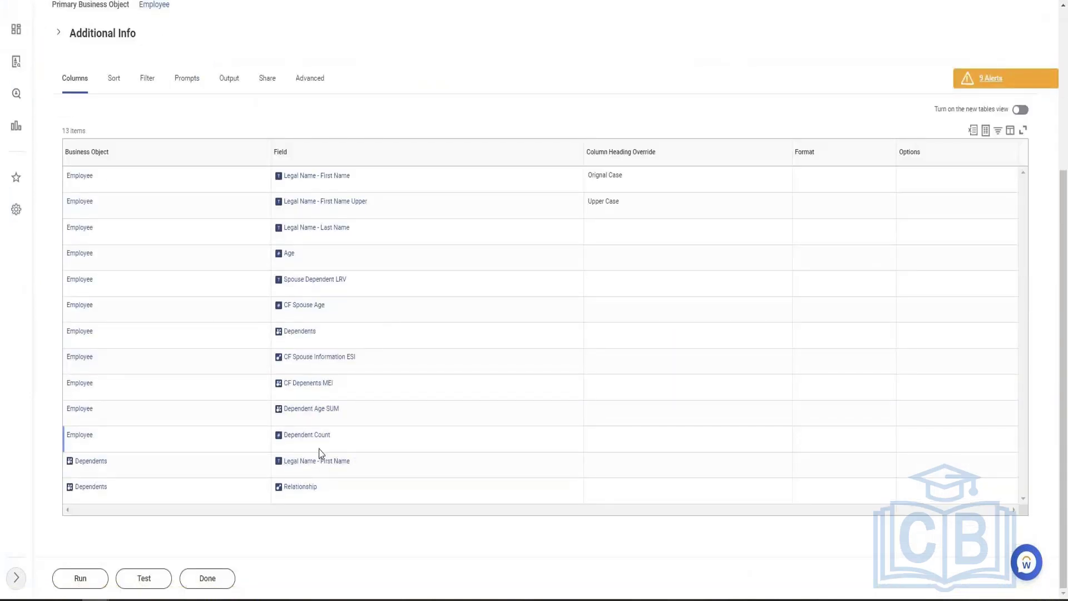
pyautogui.rightClick(322, 412)
pyautogui.click(353, 154)
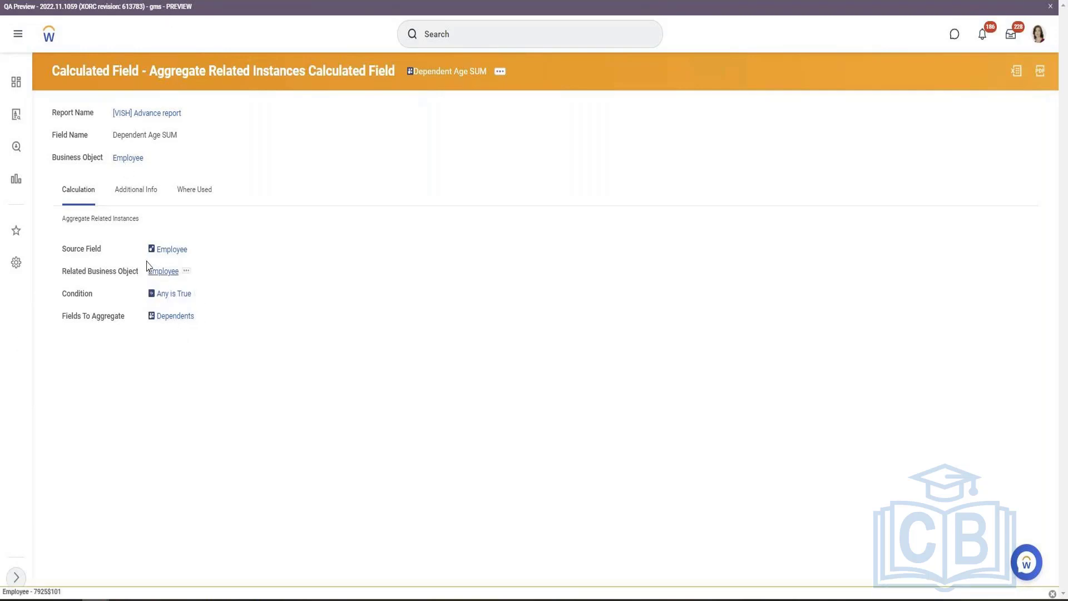
pyautogui.tripleClick(69, 249)
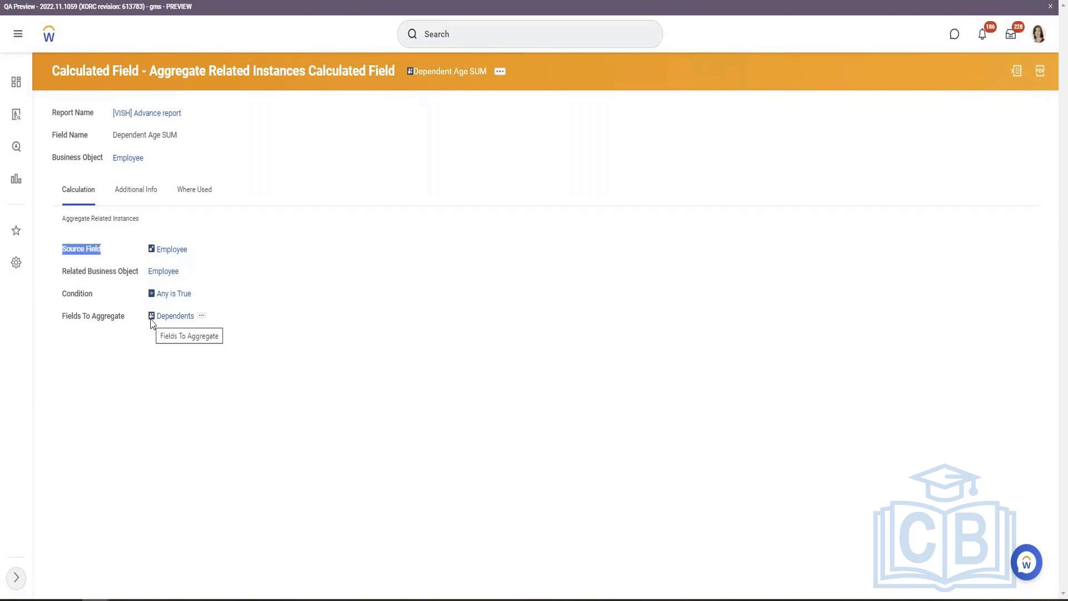
# Edit Dependent Age SUM to aggregate Compensation History, save the calculated field, and reload the report output
pyautogui.click(501, 74)
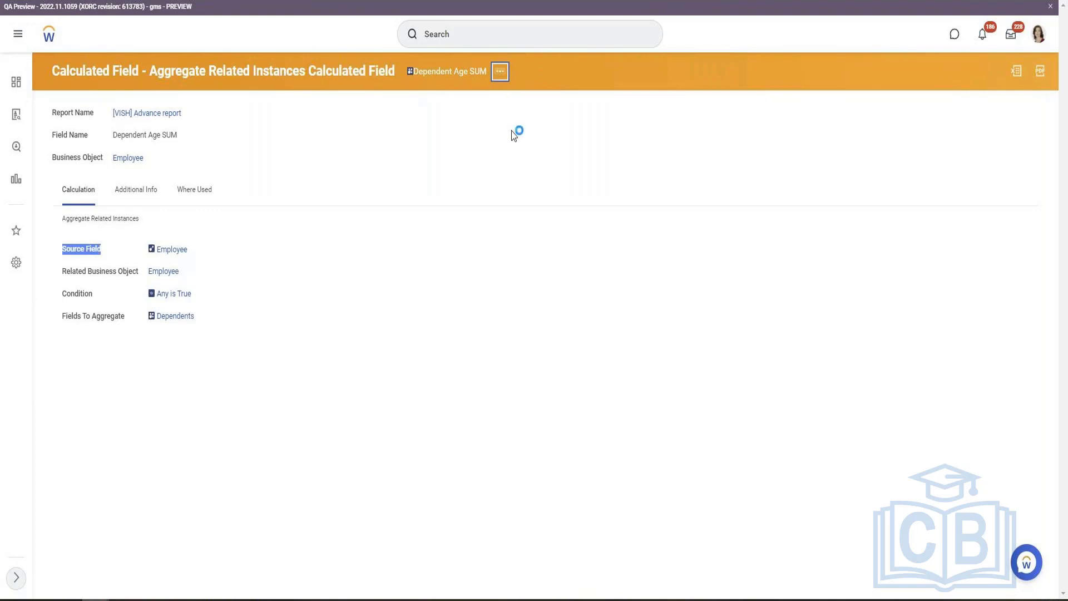
pyautogui.moveTo(524, 117)
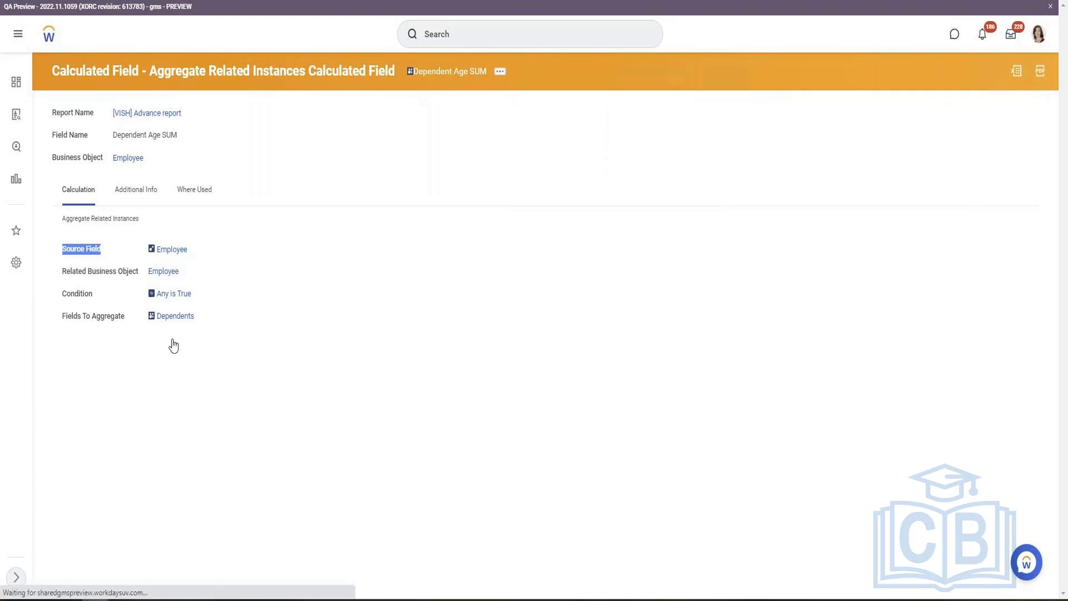
pyautogui.click(127, 359)
pyautogui.write('History')
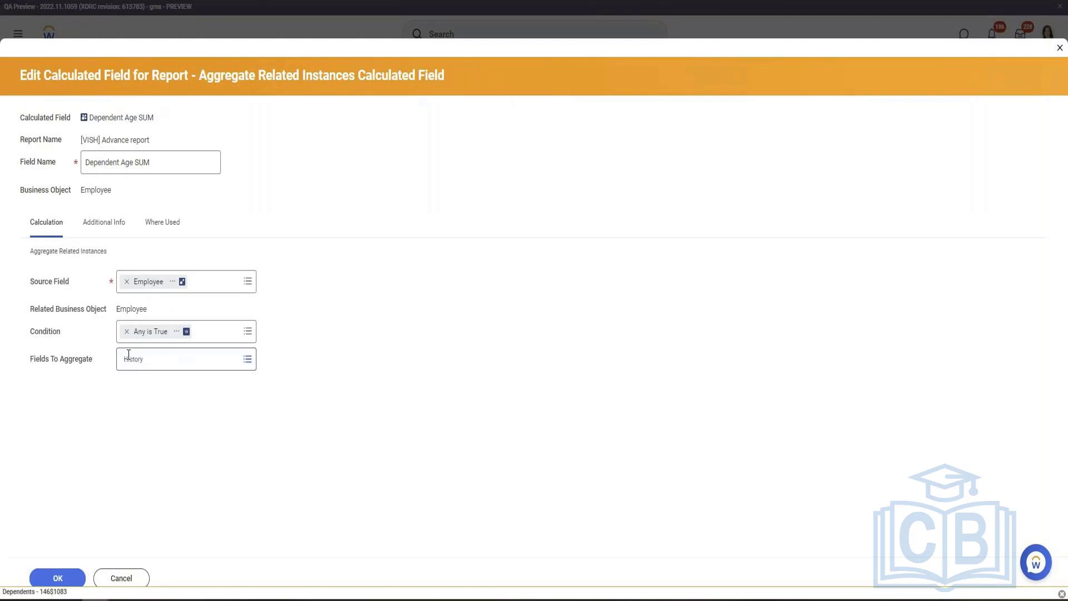
pyautogui.press('Return')
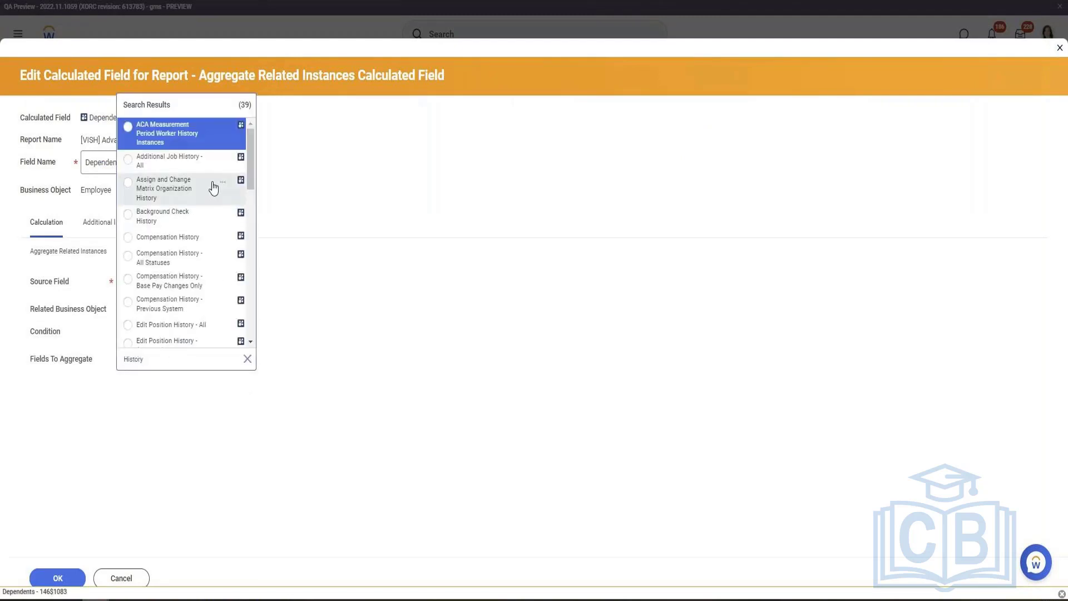
pyautogui.click(200, 245)
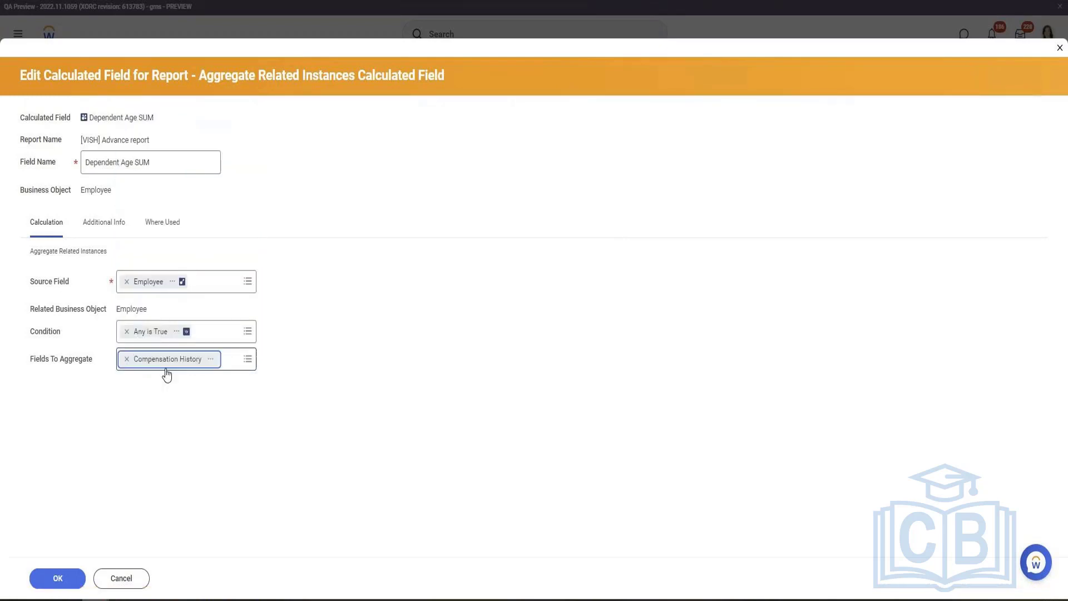
pyautogui.click(57, 578)
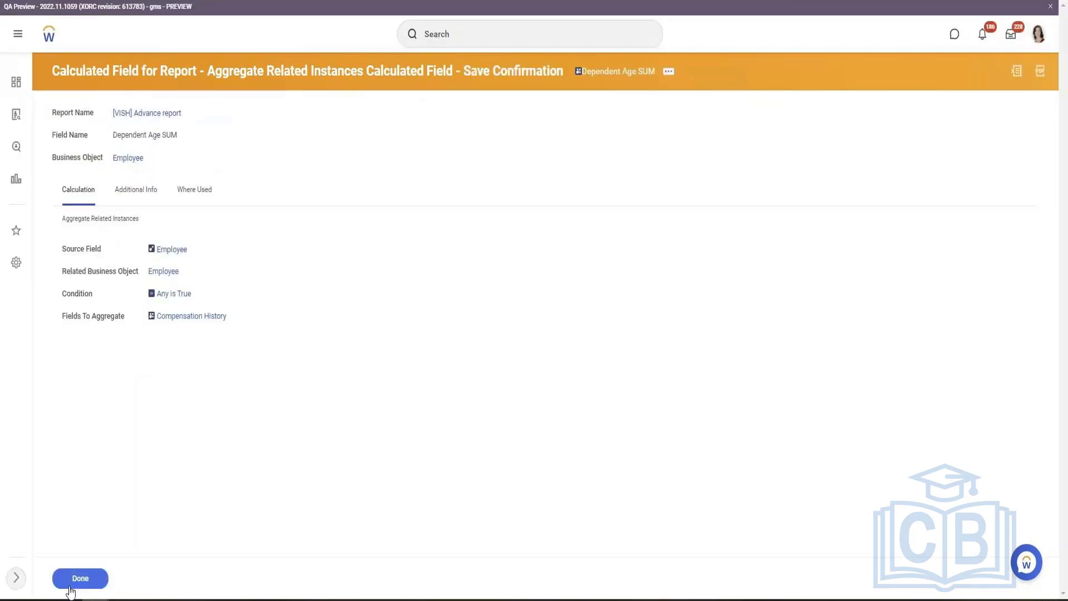
pyautogui.hotkey('ctrl', 'Tab')
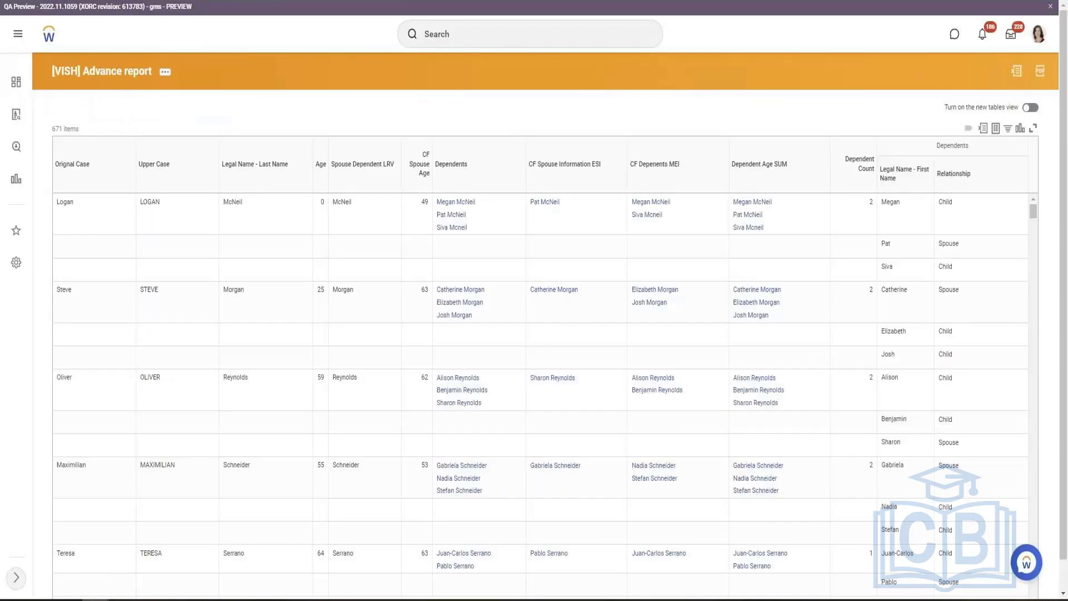
pyautogui.press('F5')
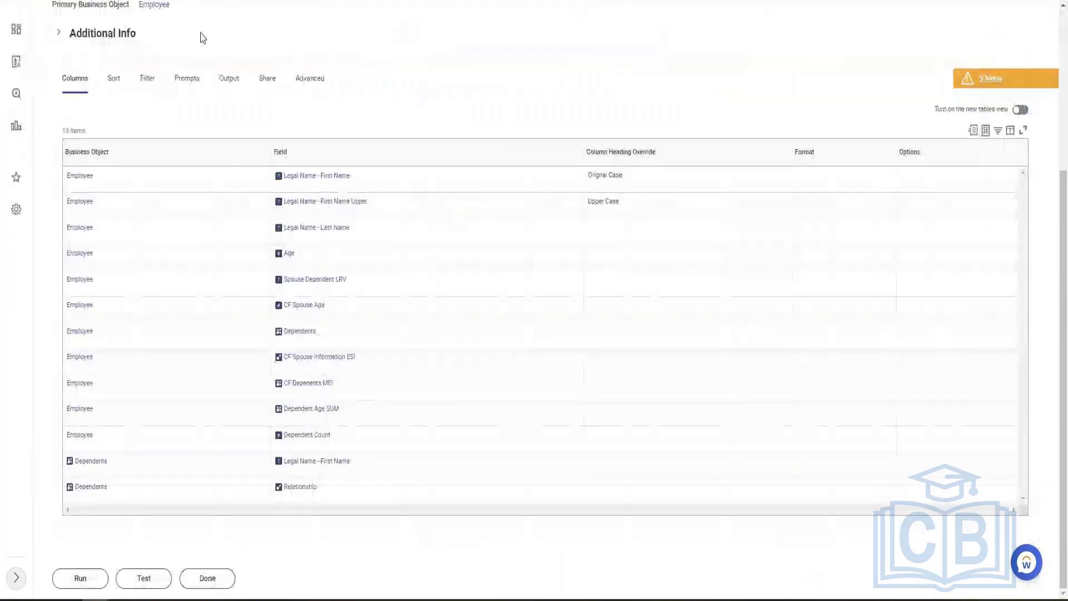
# Edit the [VISH] Advance report again and add a new Employee column row directly below Dependent Count
pyautogui.scroll(4, 300, 319)
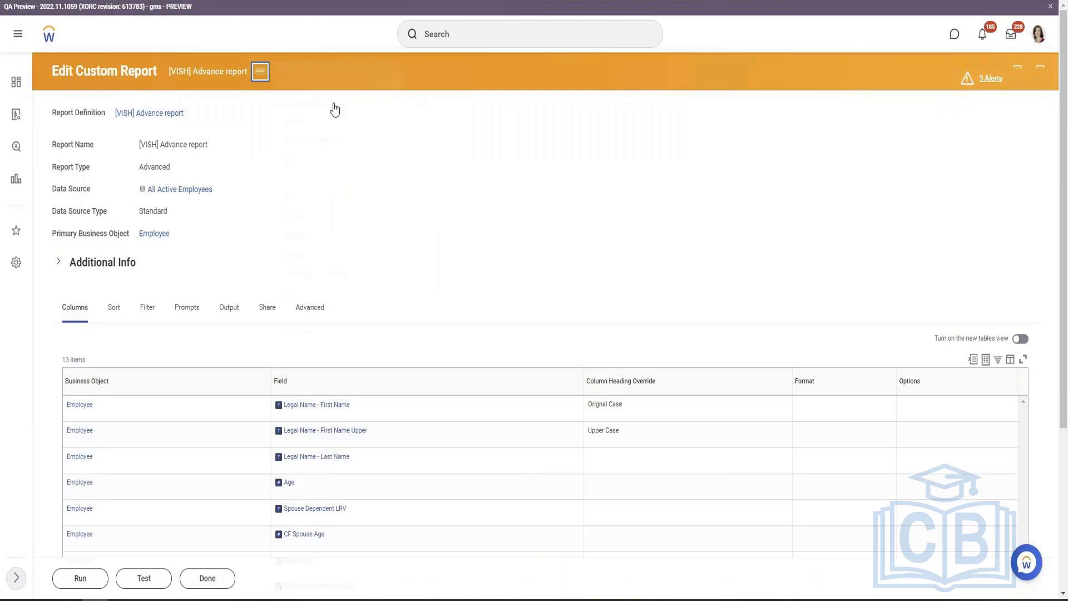
pyautogui.click(383, 106)
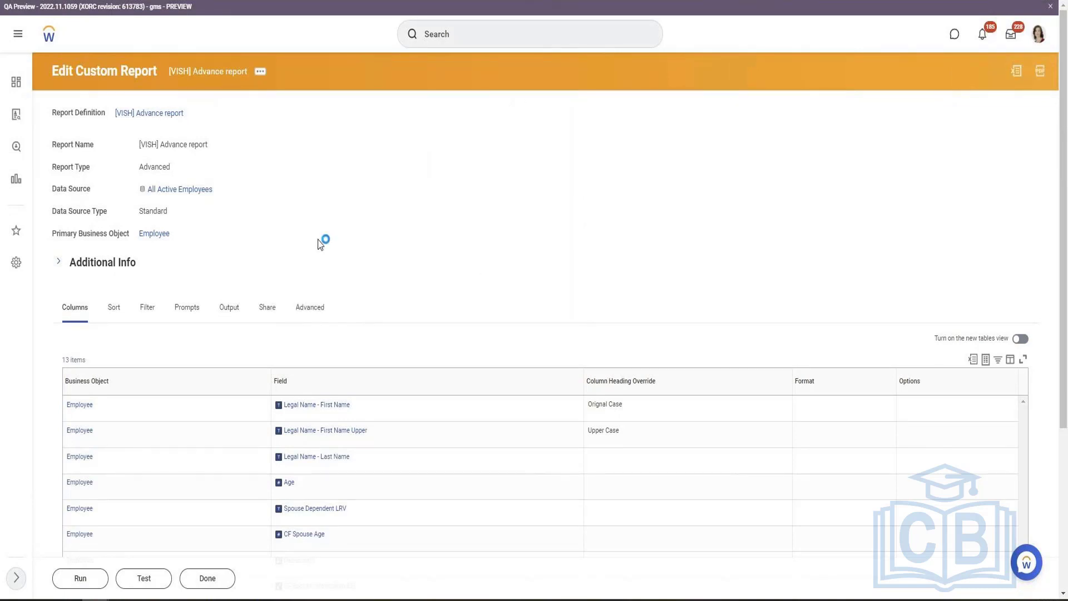
pyautogui.scroll(-8, 317, 245)
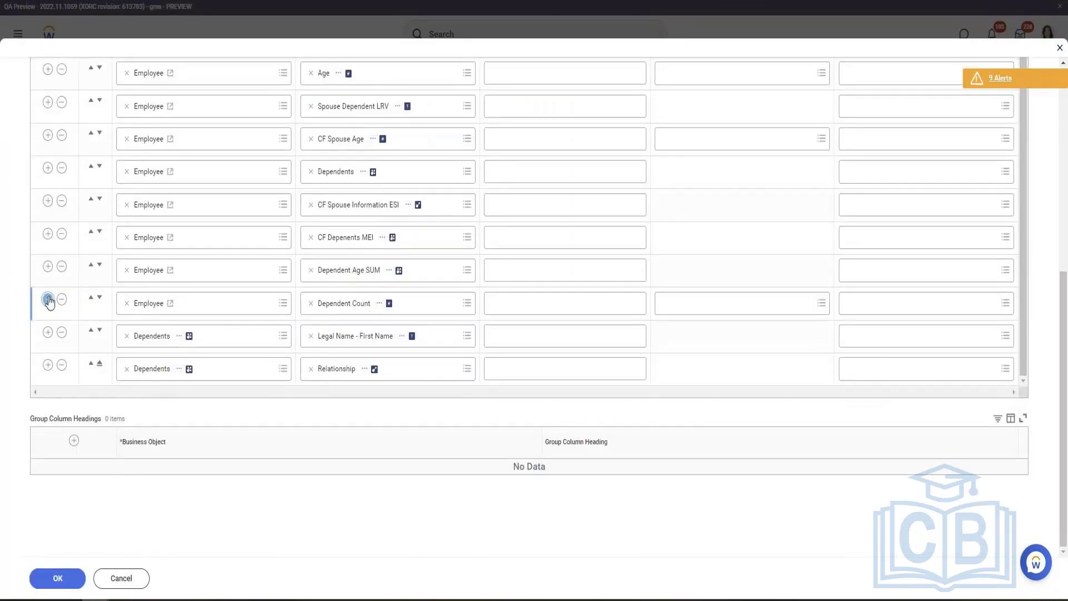
pyautogui.click(48, 301)
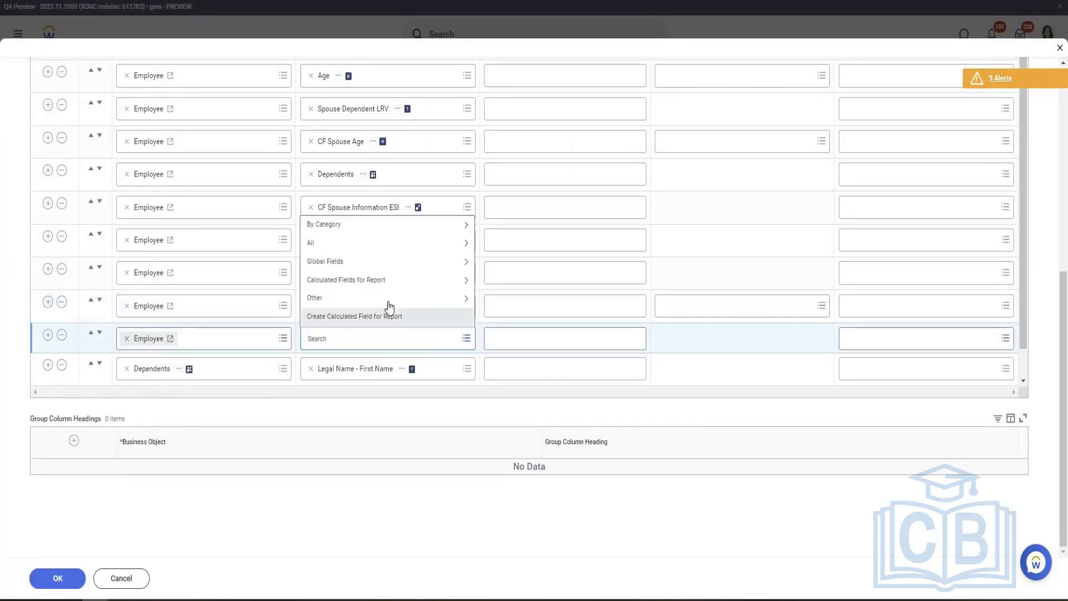
# Create a calculated field named CF Dependnts Age for the new column on the Employee business object, using the Evaluate Expression function
pyautogui.click(376, 316)
pyautogui.click(150, 148)
pyautogui.write('CF')
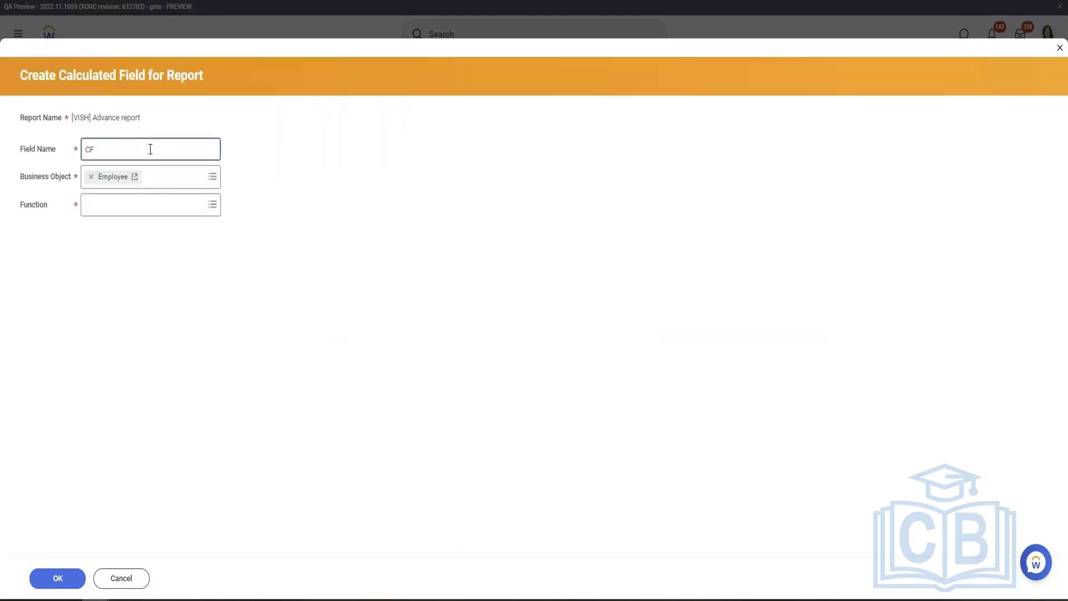
pyautogui.write(' Dependnts Age')
pyautogui.click(132, 203)
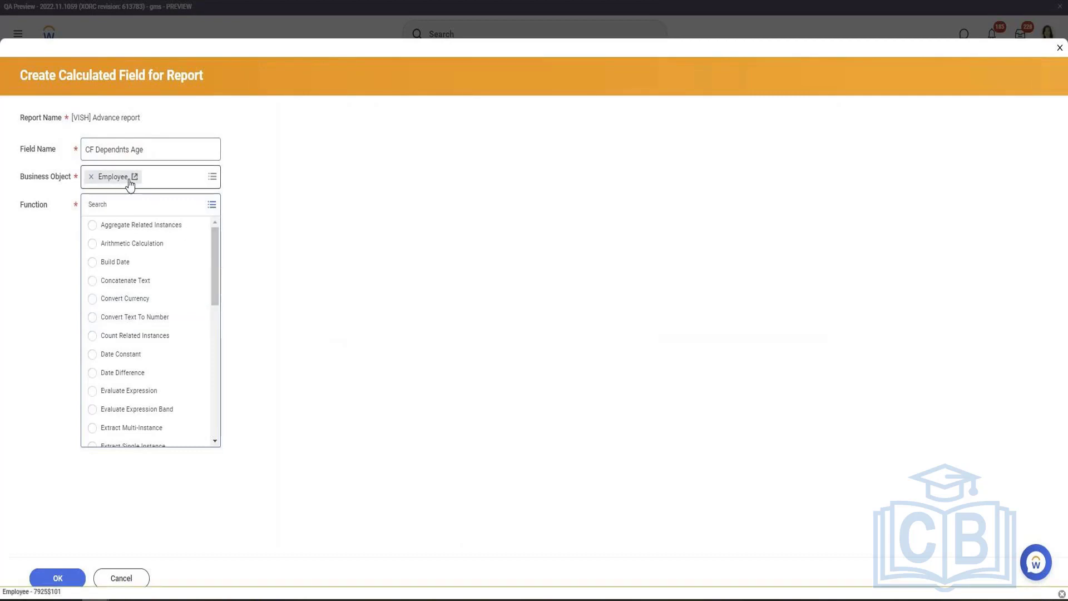
pyautogui.scroll(-2, 219, 264)
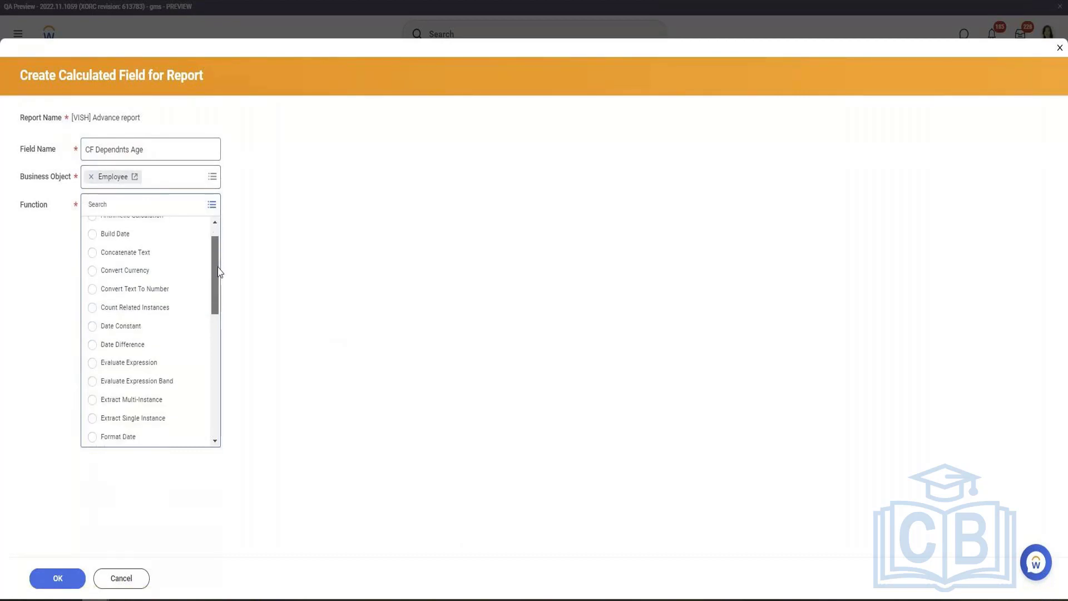
pyautogui.click(167, 361)
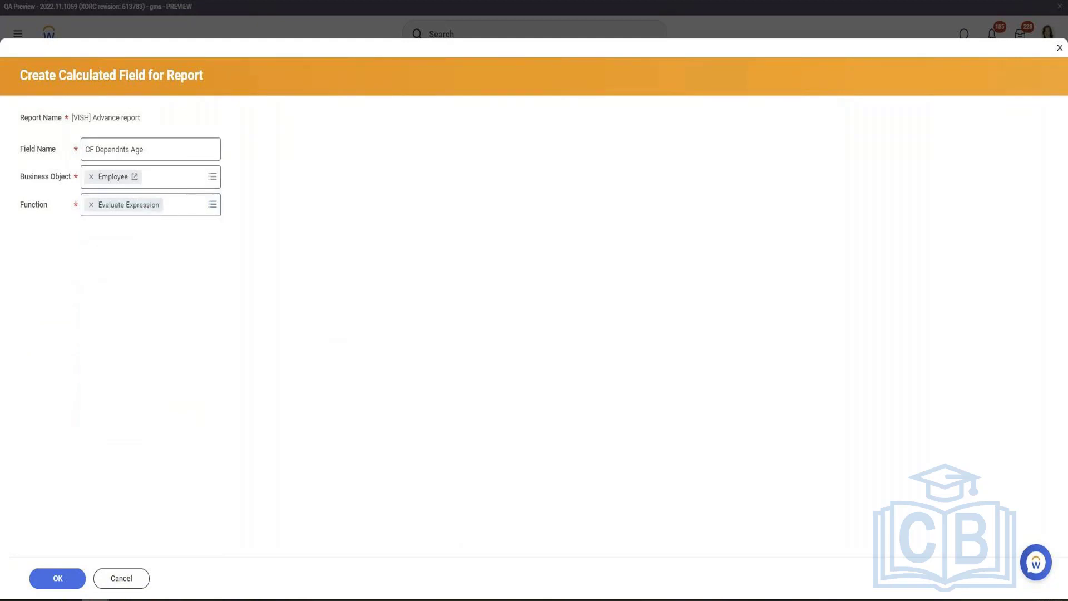
pyautogui.click(51, 585)
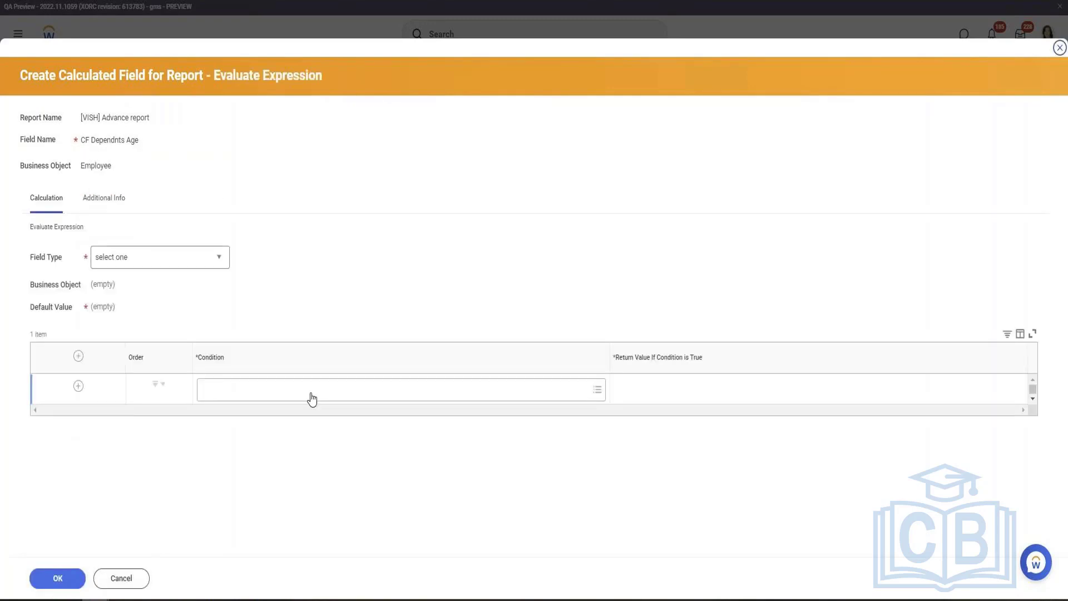
# Set the CF Dependnts Age field type to Text and choose the global field / as its default value
pyautogui.click(178, 263)
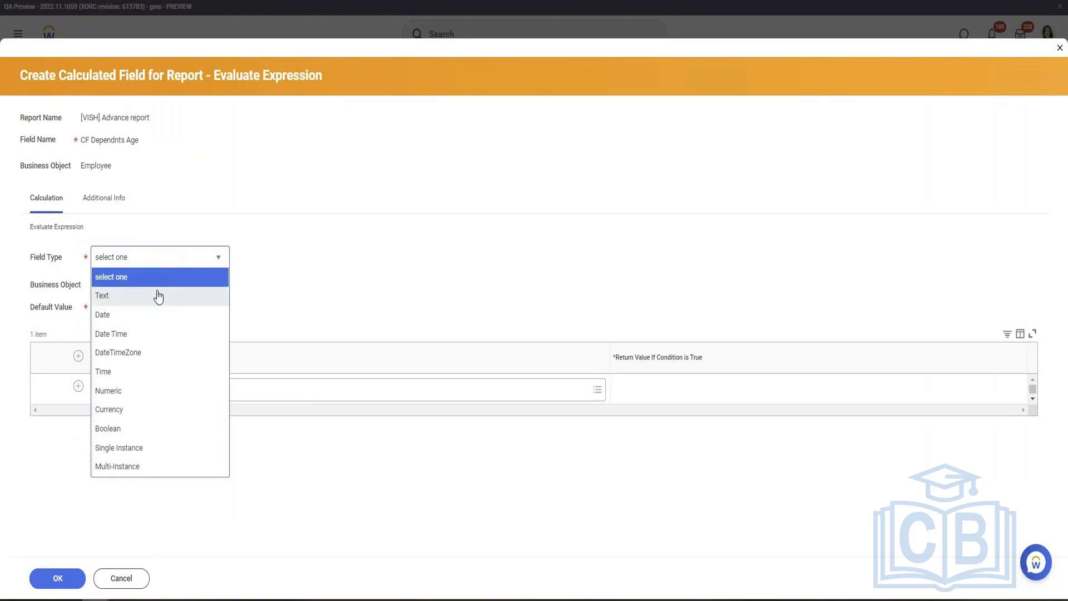
pyautogui.click(460, 293)
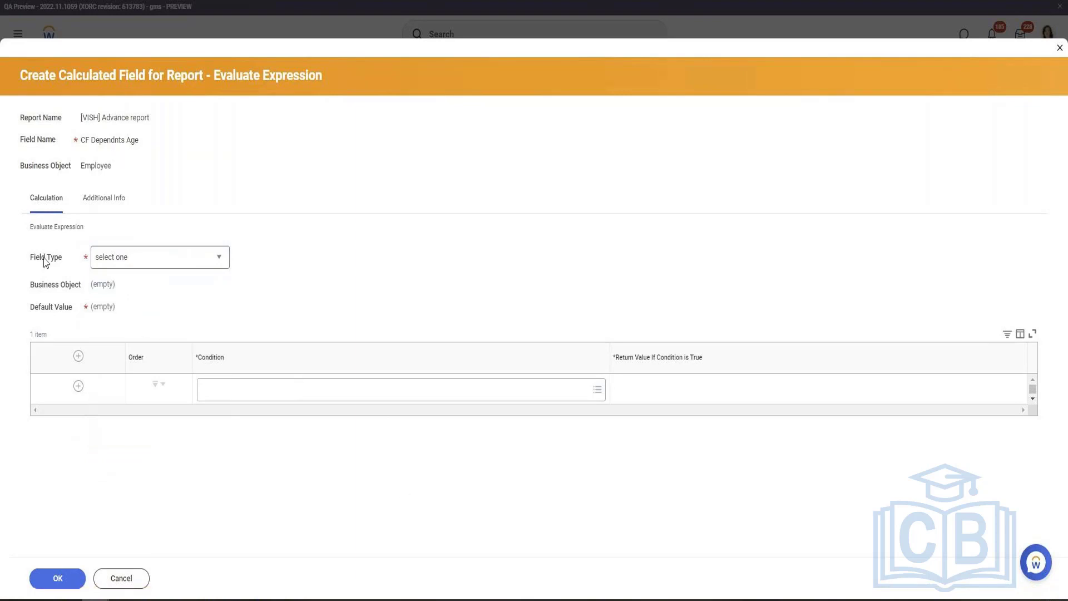
pyautogui.click(153, 262)
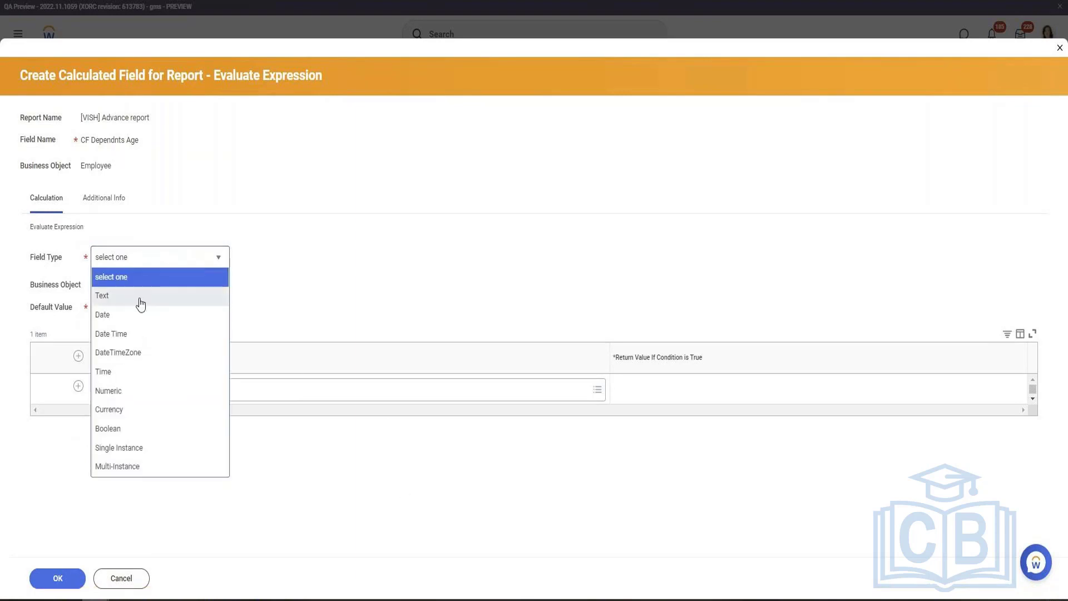
pyautogui.click(139, 297)
pyautogui.click(116, 314)
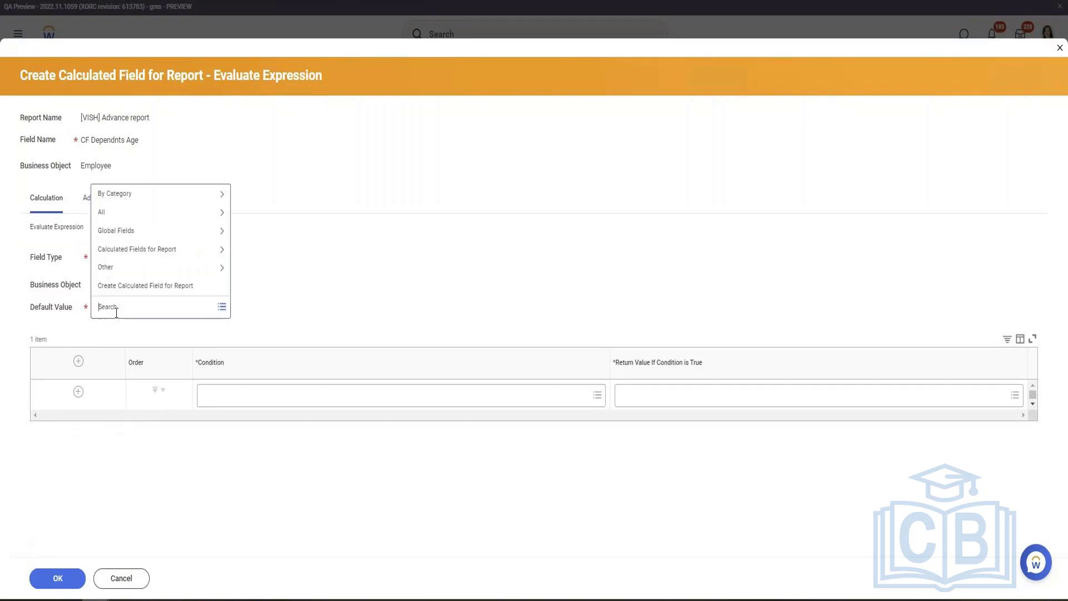
pyautogui.click(146, 231)
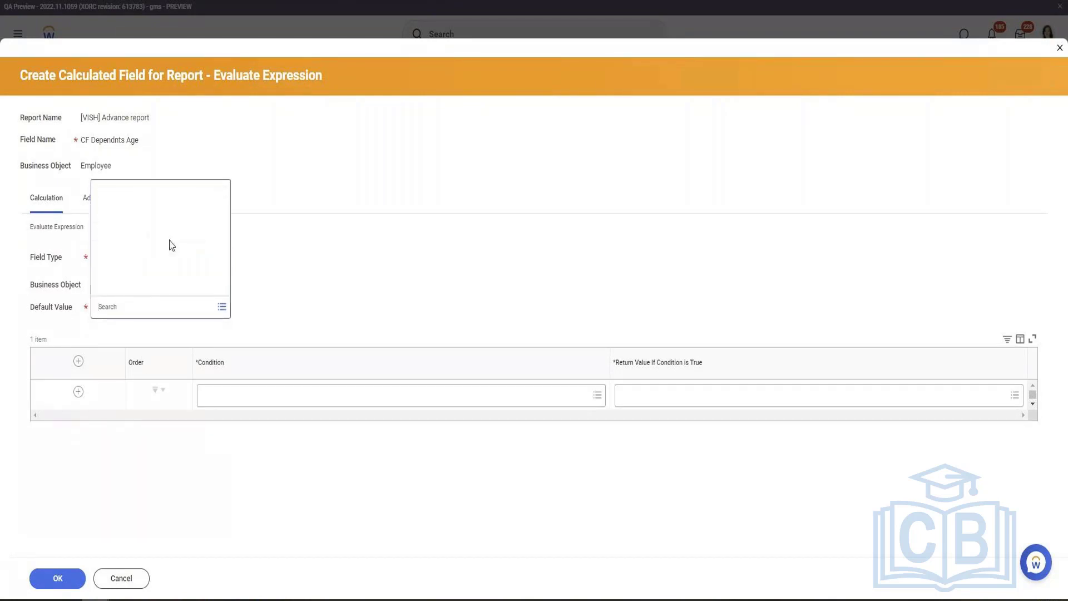
pyautogui.click(132, 286)
pyautogui.click(120, 148)
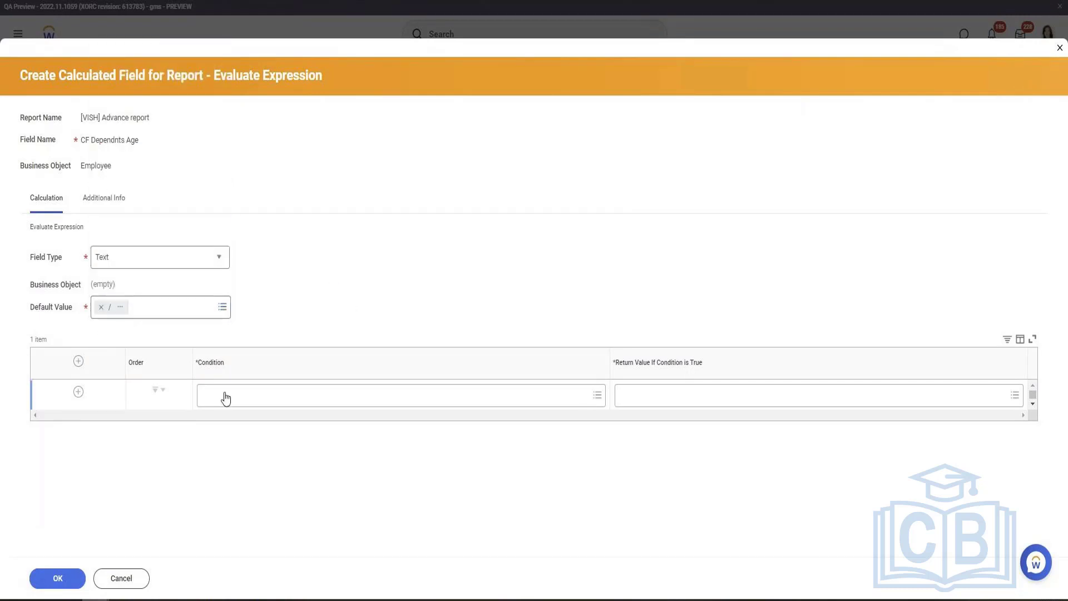
pyautogui.write('true')
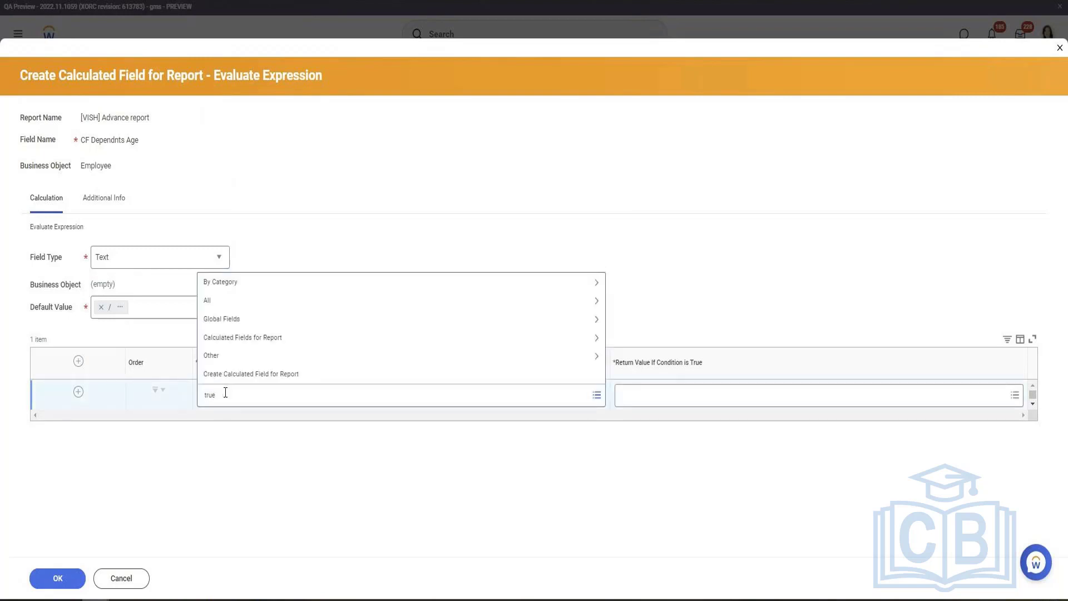
pyautogui.press('Return')
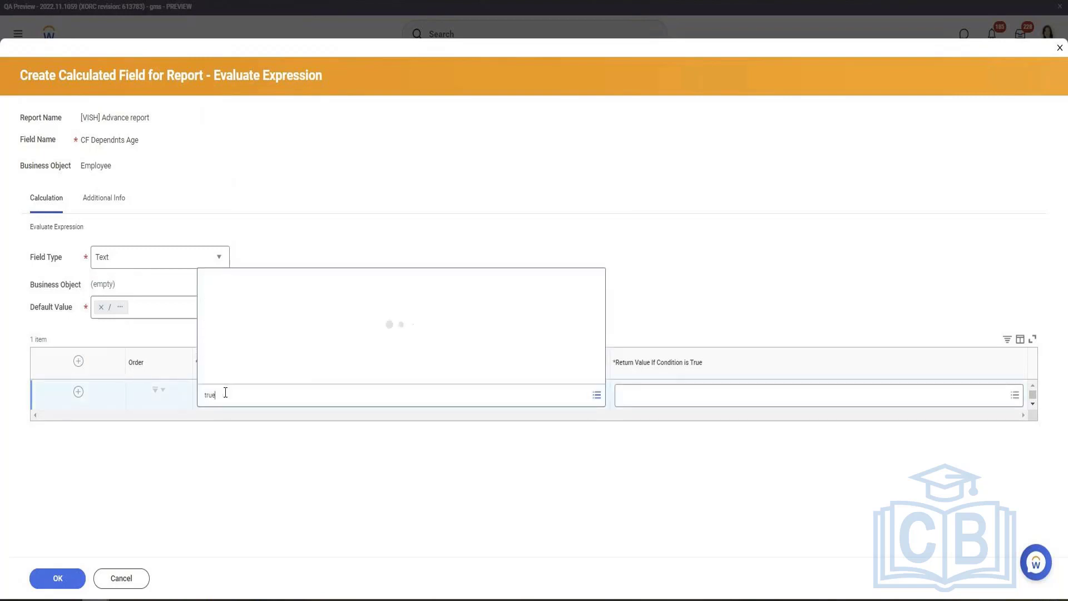
pyautogui.doubleClick(287, 397)
pyautogui.press('BackSpace')
# Create a condition field named If Gender is Male on the Employee business object, using the True/False Condition function
pyautogui.click(384, 449)
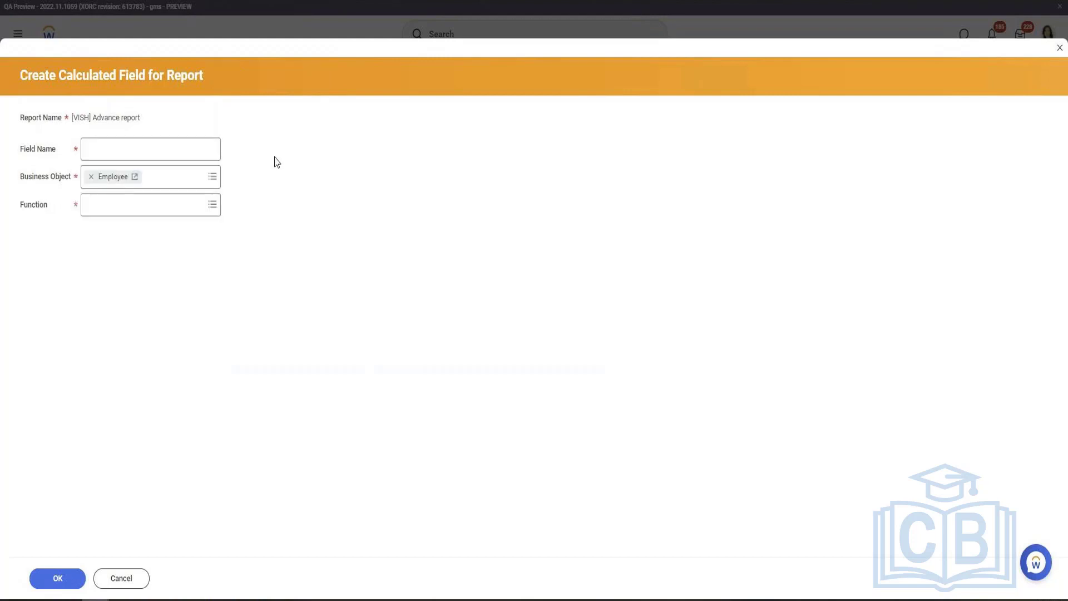
pyautogui.write('If')
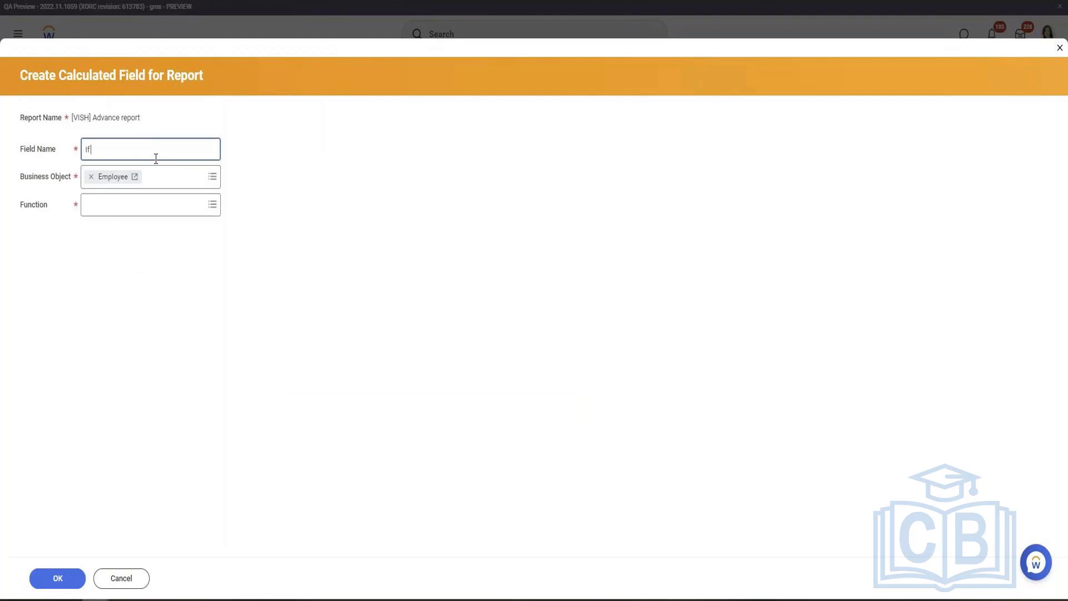
pyautogui.write(' Gender is Male')
pyautogui.press('Tab')
pyautogui.write('true')
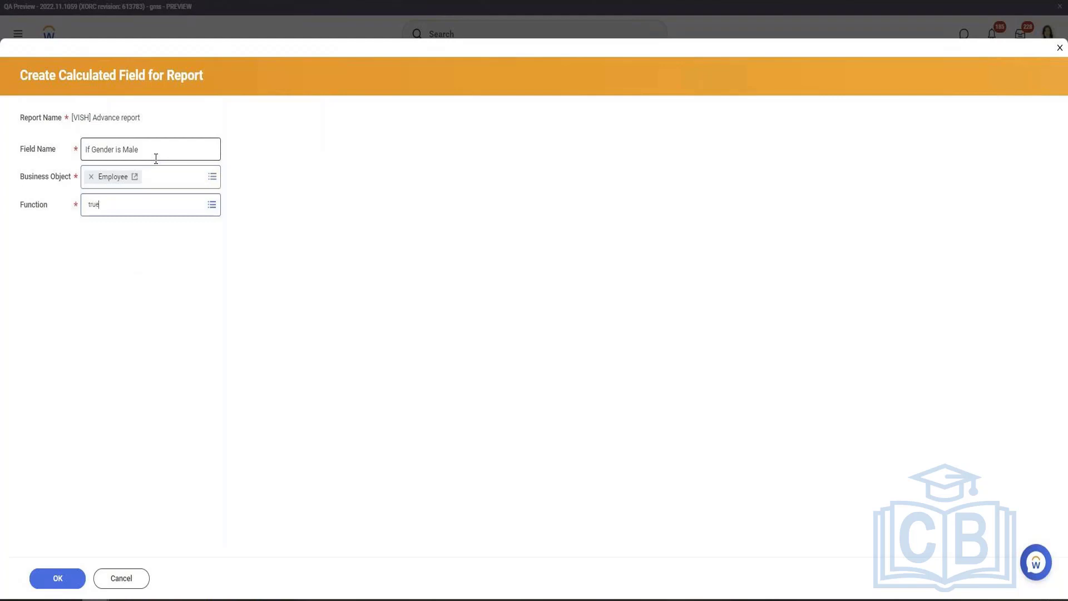
pyautogui.press('Return')
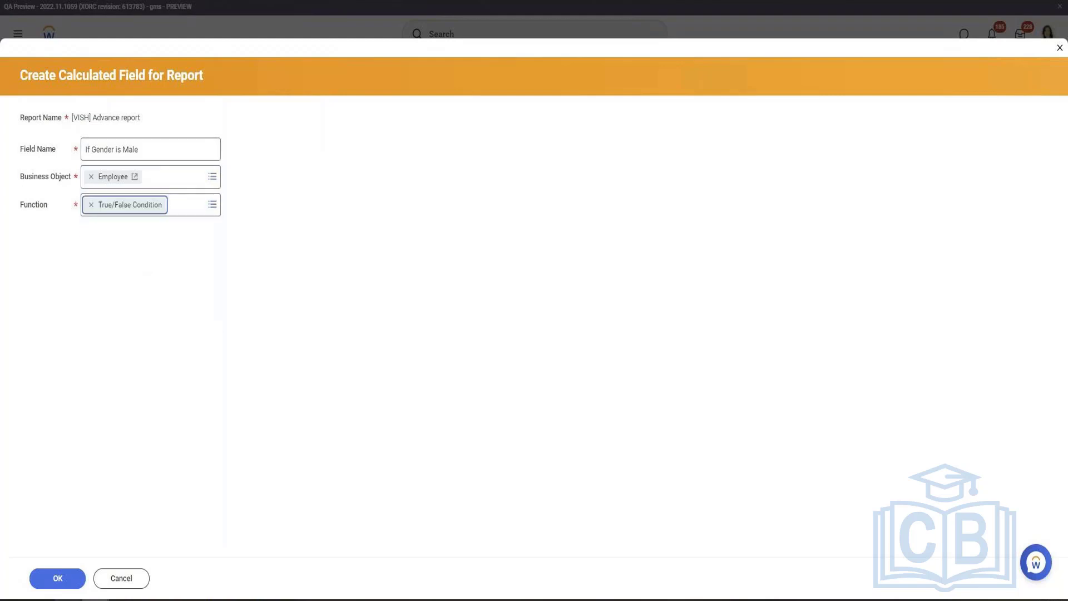
pyautogui.click(76, 578)
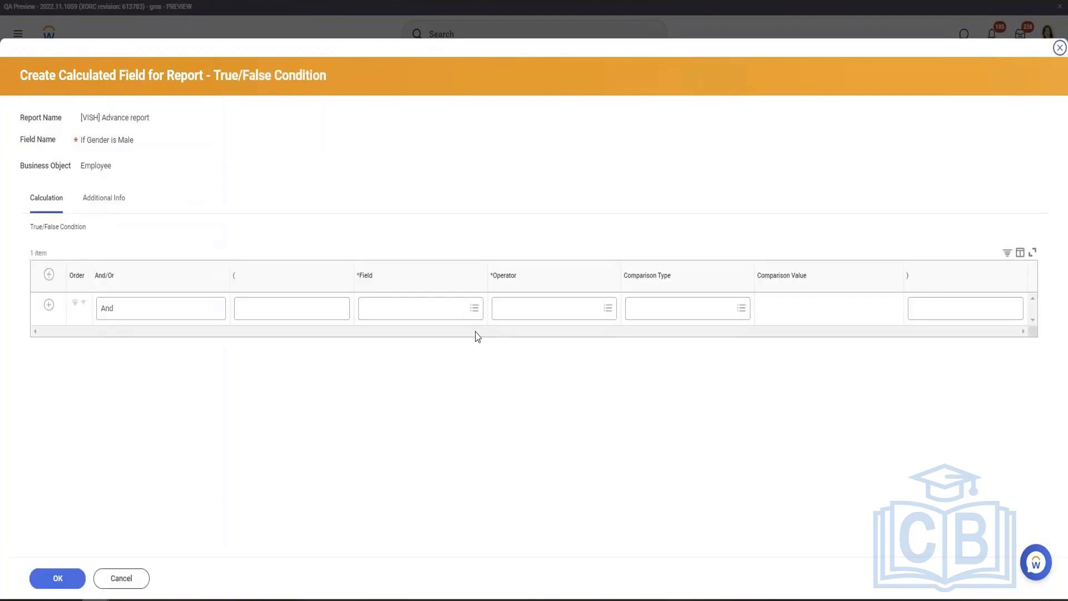
# Define the condition as Gender in the selection list with the comparison value Male, and save the condition field
pyautogui.click(420, 311)
pyautogui.write('gender')
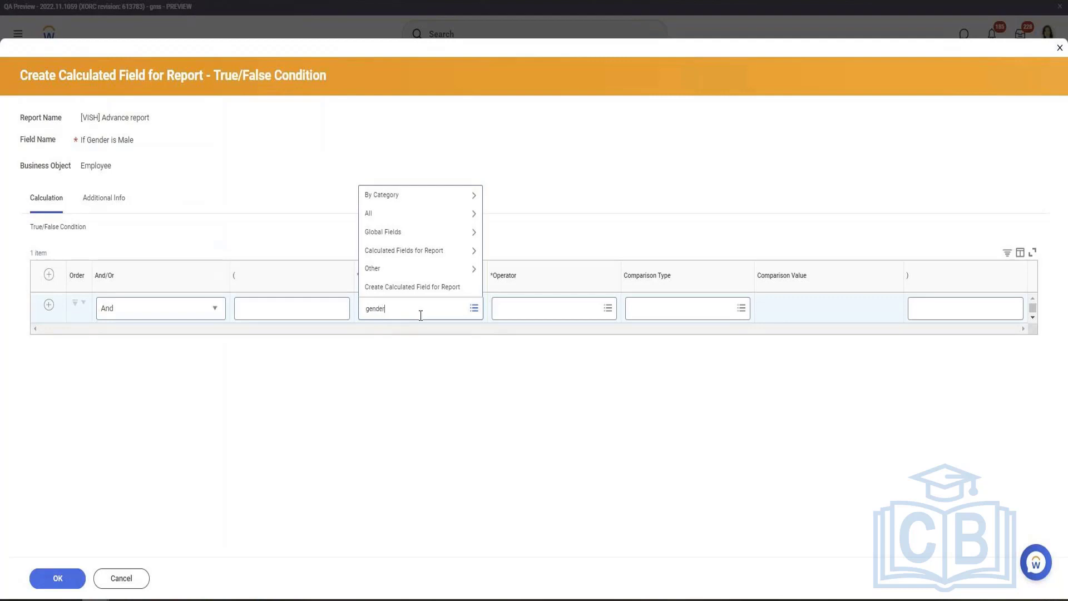
pyautogui.press('Return')
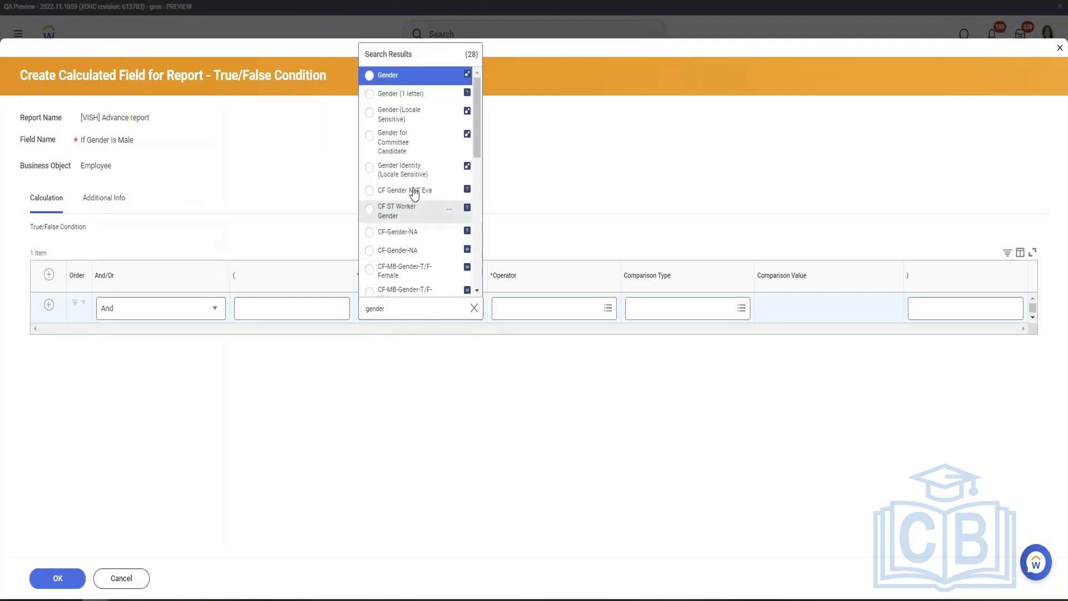
pyautogui.click(410, 78)
pyautogui.click(550, 311)
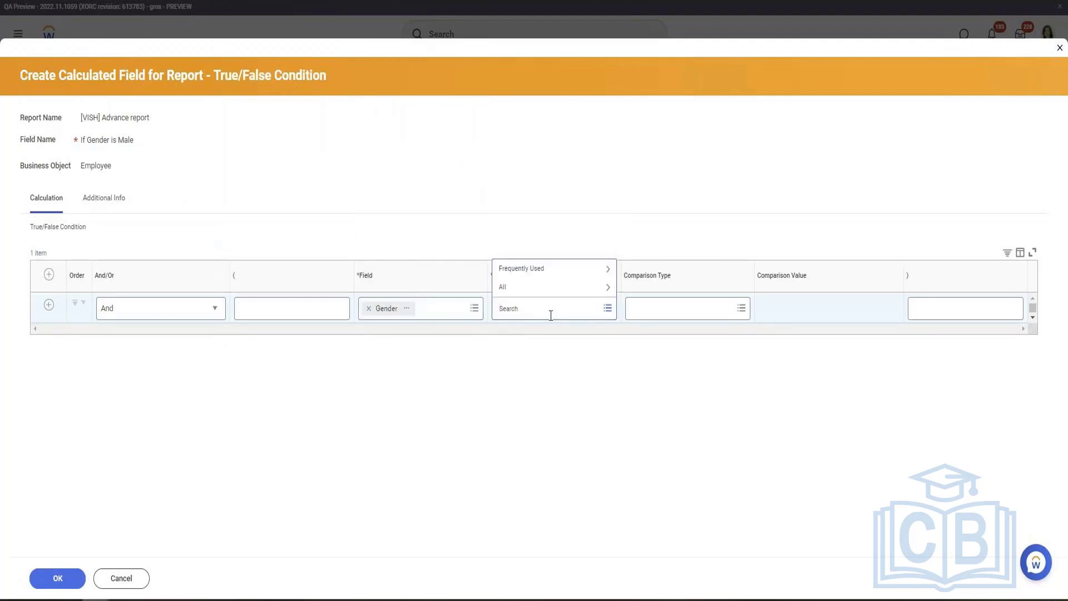
pyautogui.write('in the')
pyautogui.press('Return')
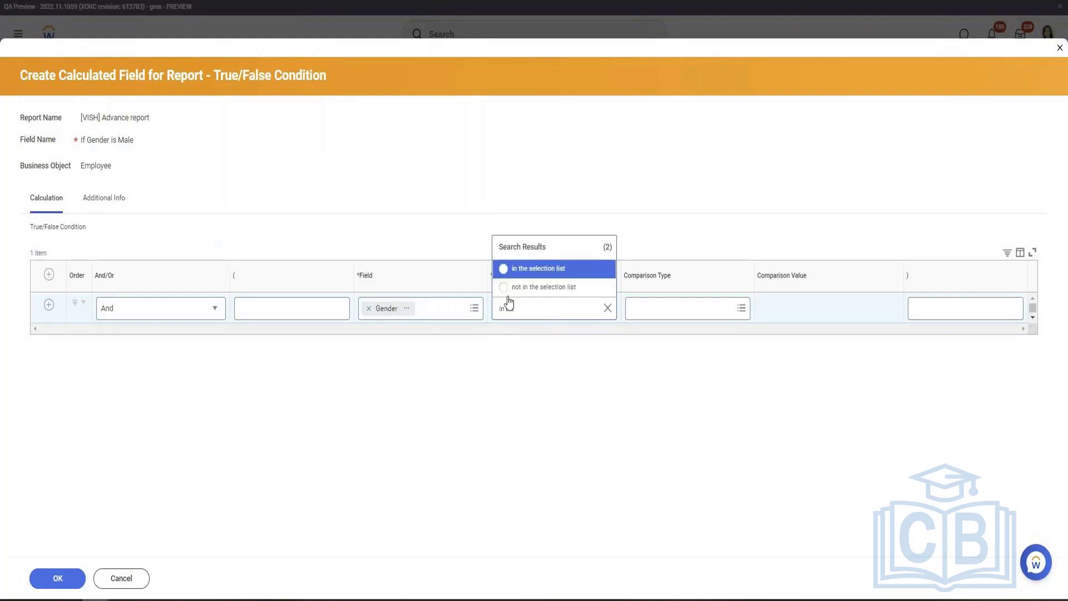
pyautogui.click(544, 272)
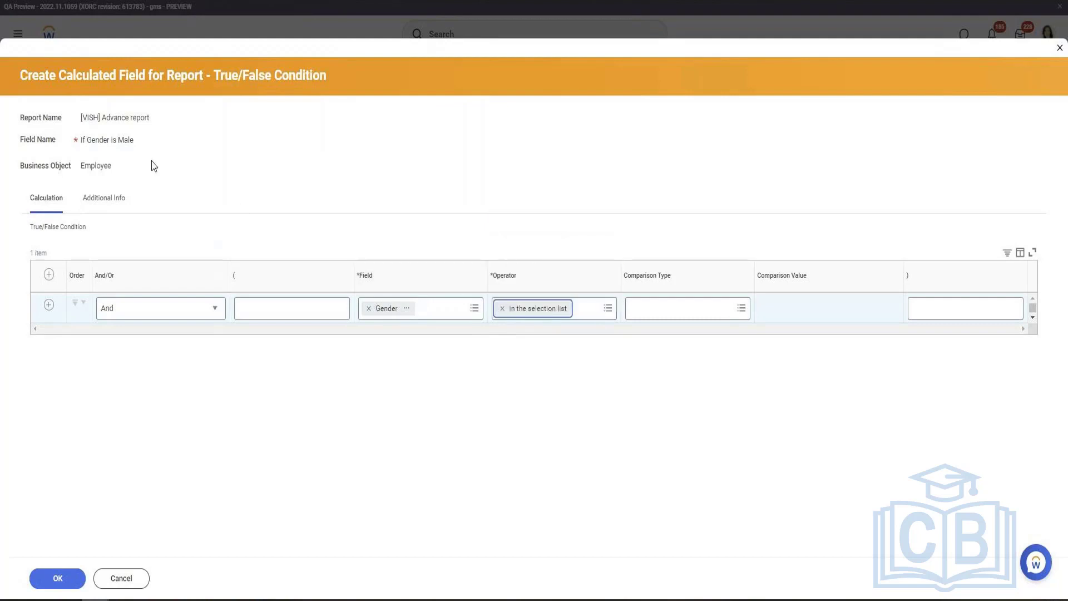
pyautogui.click(837, 312)
pyautogui.write('Male')
pyautogui.press('Return')
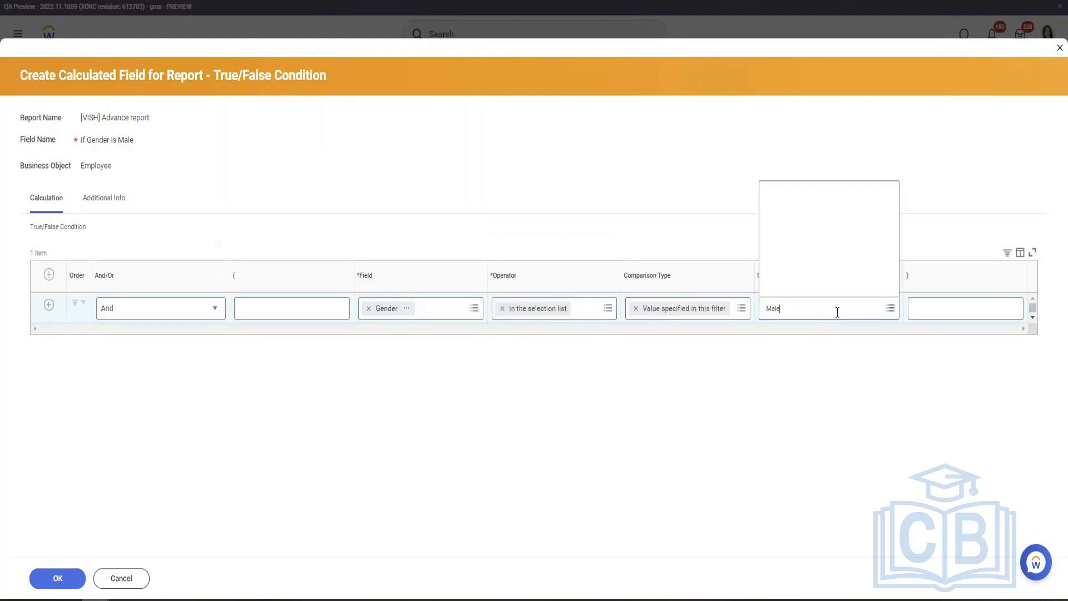
pyautogui.click(58, 578)
# Create a return-value field named Text COnstant Male on the Employee business object, using the Text Constant function
pyautogui.click(707, 396)
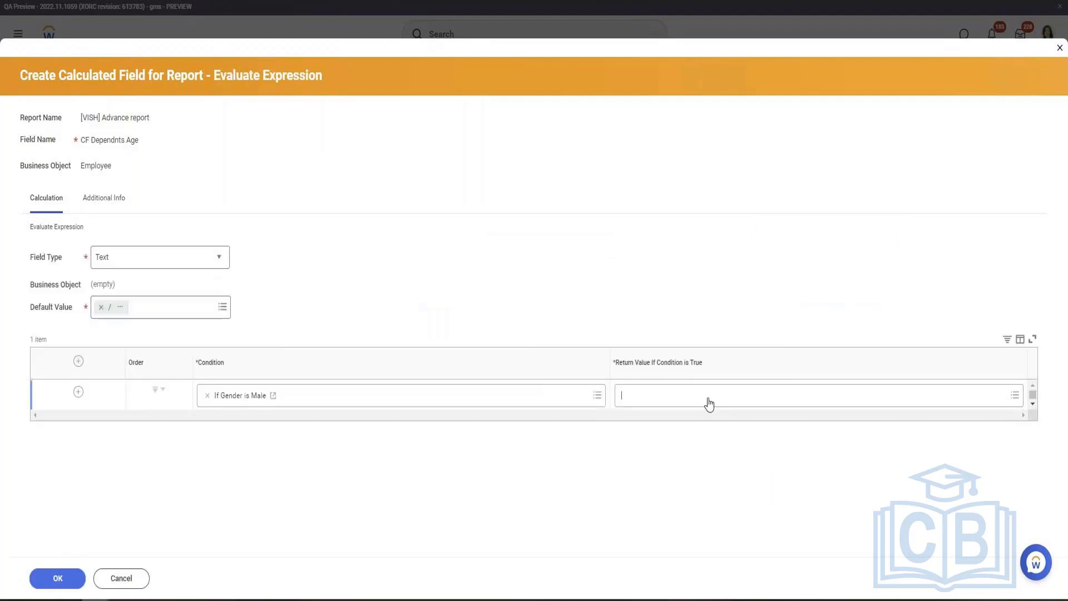
pyautogui.click(703, 374)
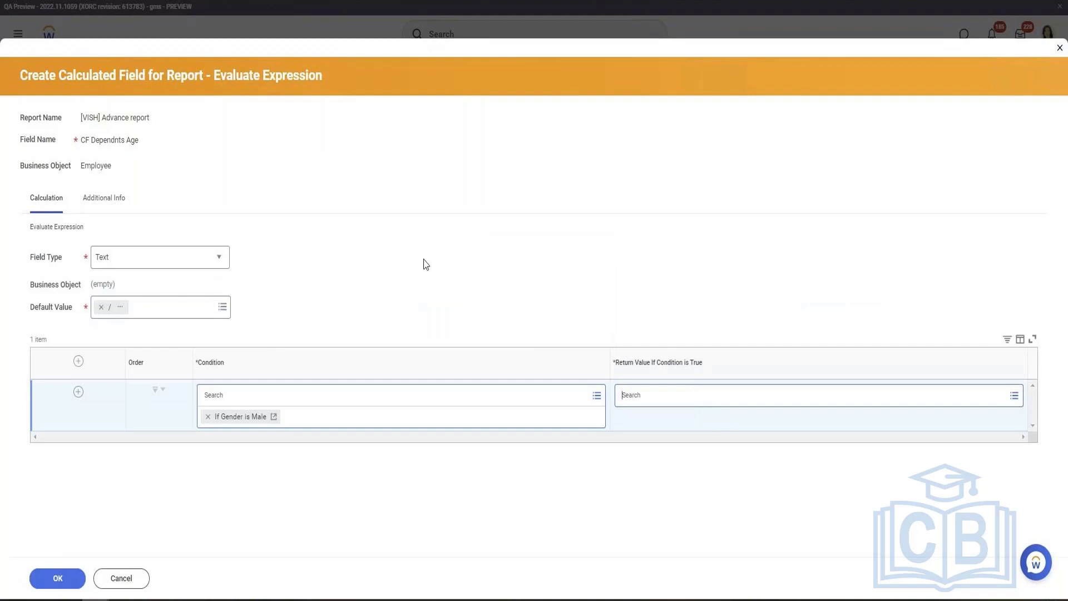
pyautogui.click(128, 152)
pyautogui.write('Te')
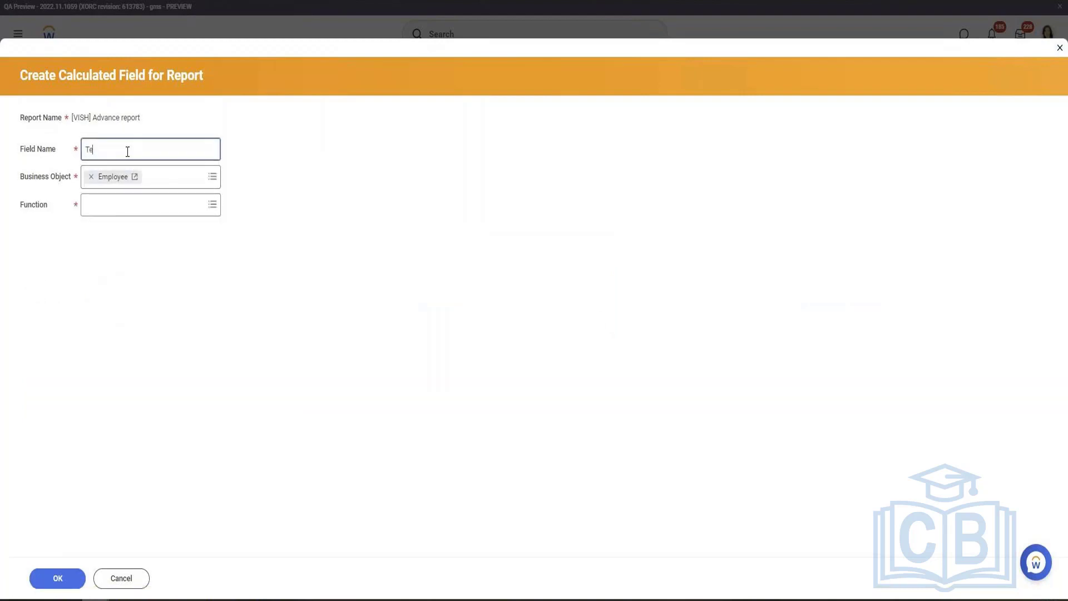
pyautogui.write('xt COnstant Male')
pyautogui.press('Tab')
pyautogui.press('Tab')
pyautogui.write('Text con')
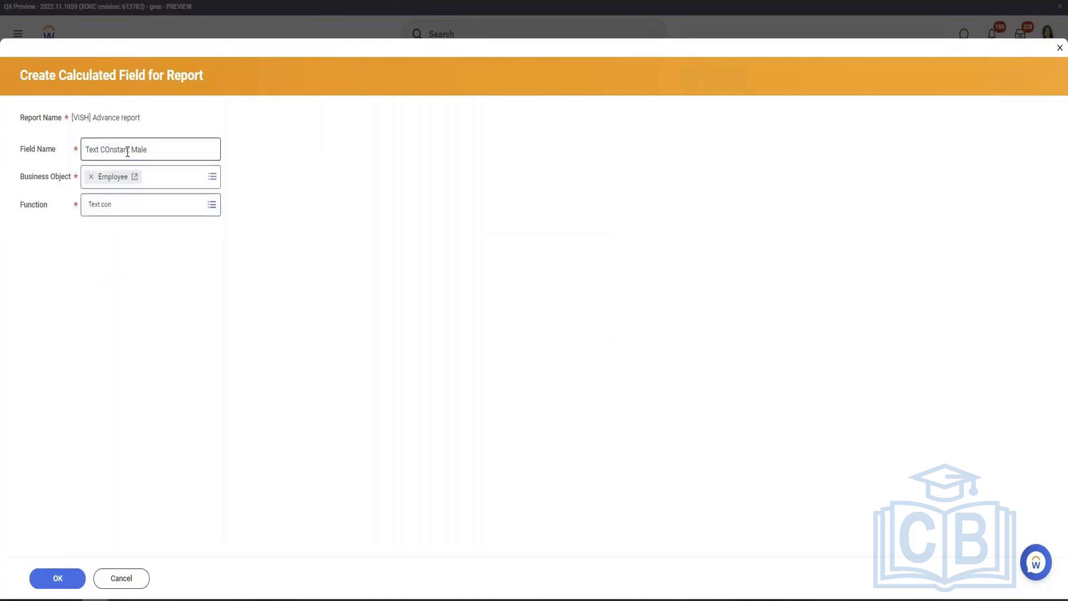
pyautogui.press('Return')
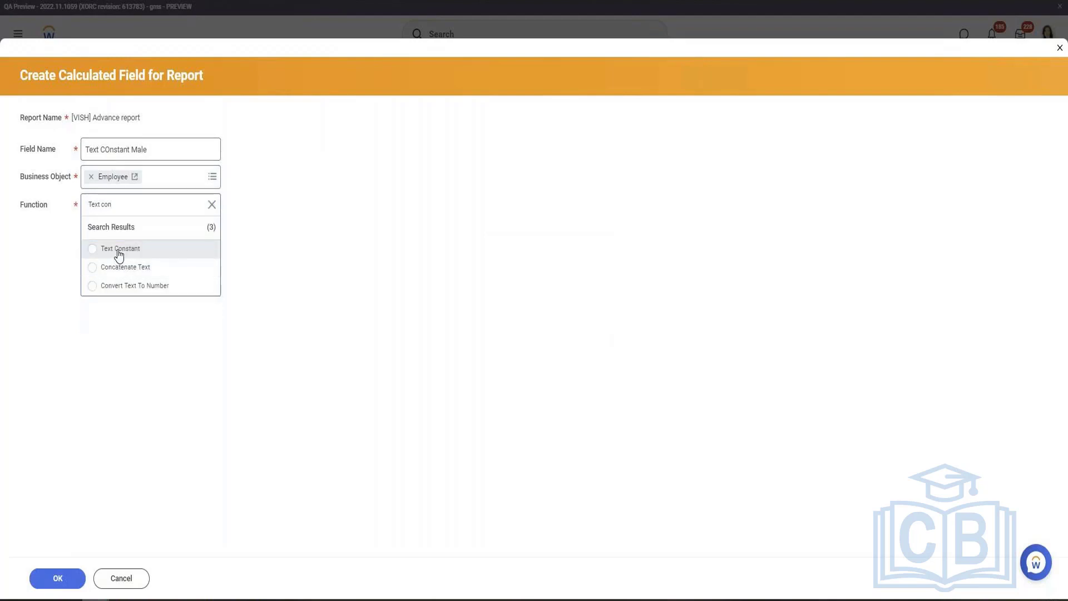
pyautogui.click(119, 254)
pyautogui.click(65, 580)
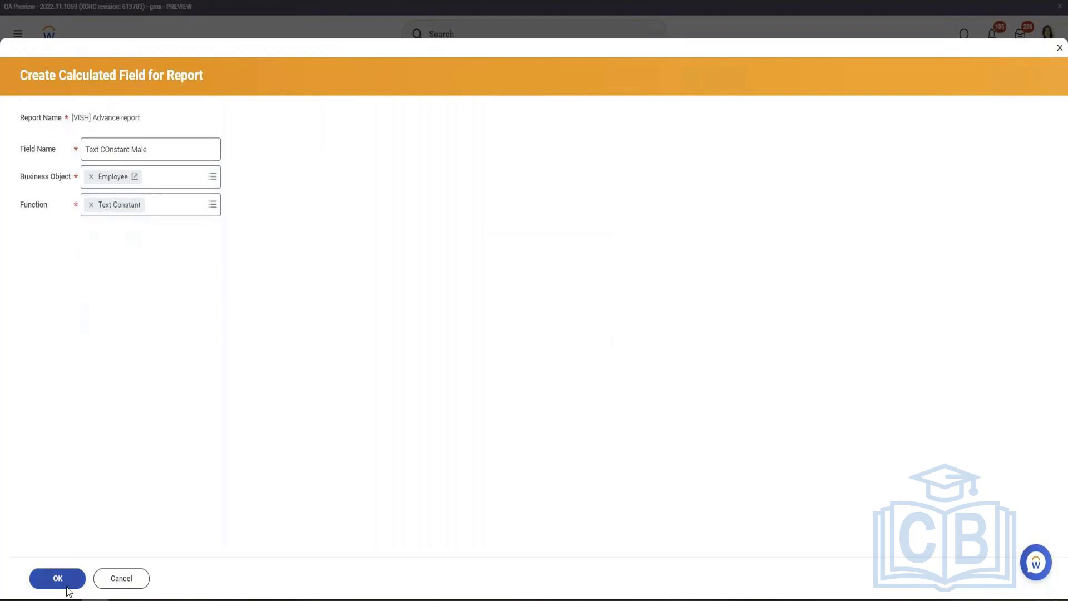
# Set the text constant to "He is a male" and save it as the condition's return value
pyautogui.click(102, 264)
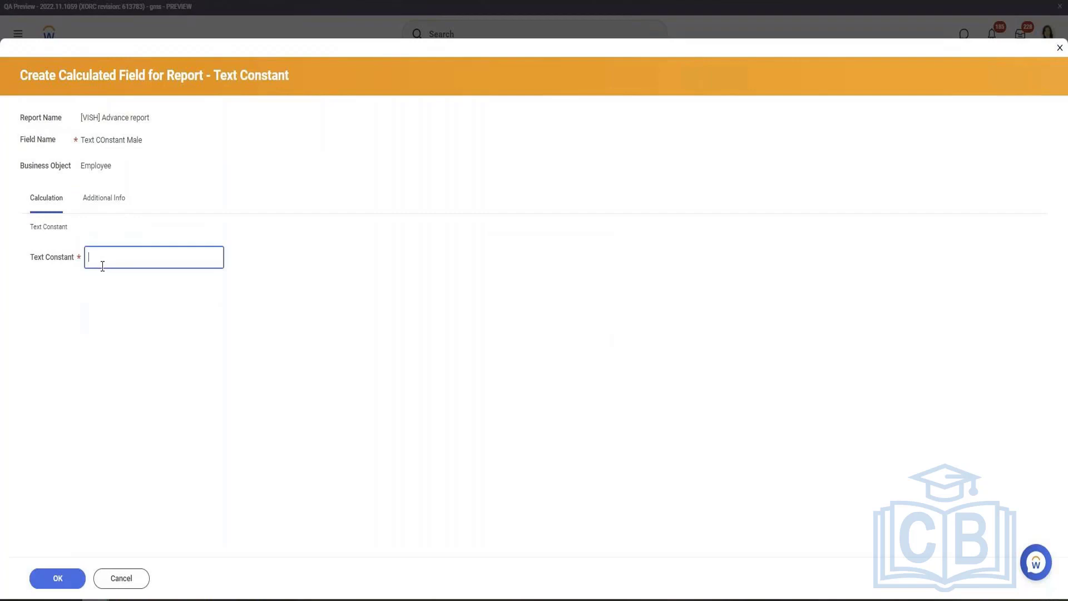
pyautogui.write('He is a mail')
pyautogui.write('le')
pyautogui.click(51, 583)
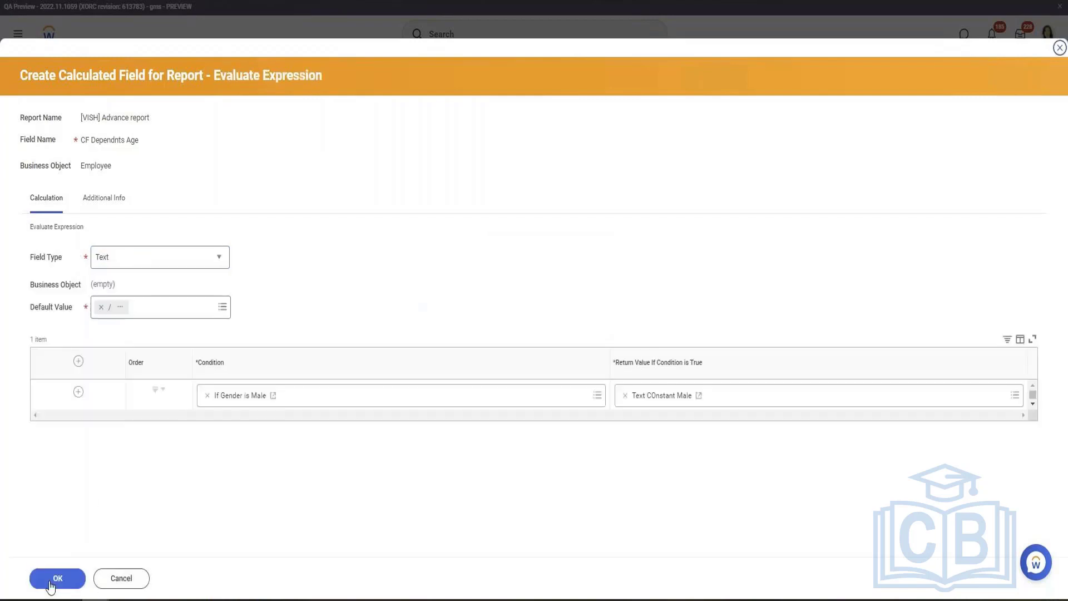
# Save the CF Dependnts Age calculated field and the edited report columns
pyautogui.click(51, 580)
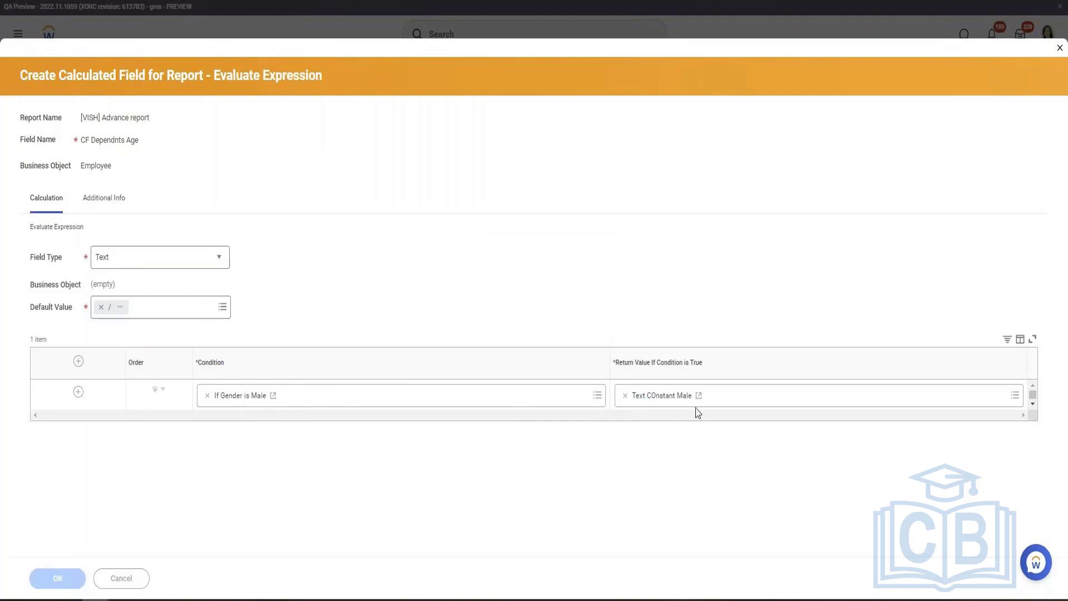
pyautogui.scroll(-3, 644, 296)
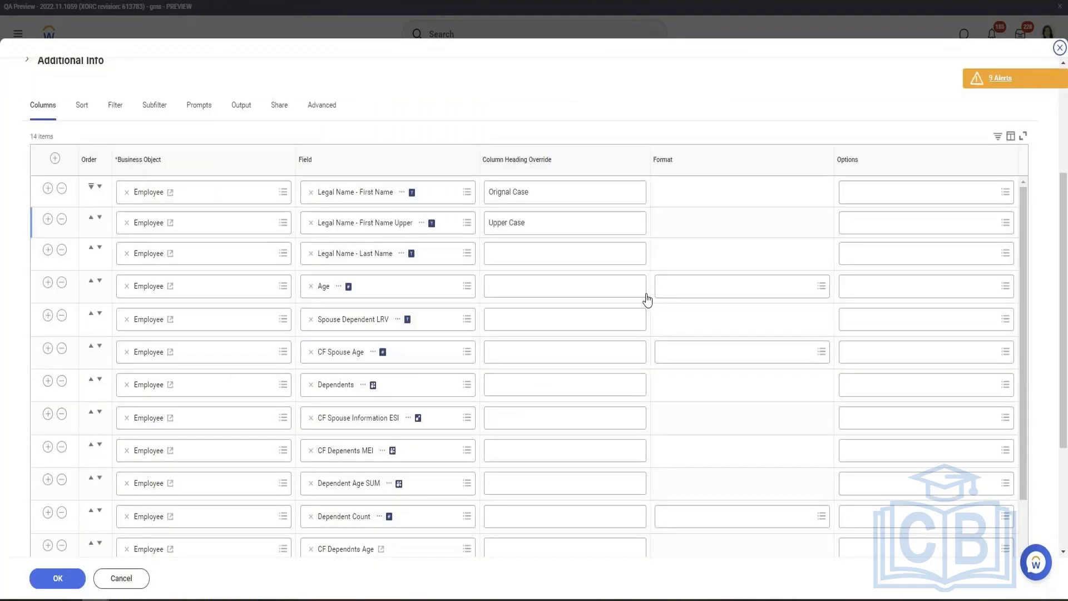
pyautogui.click(56, 578)
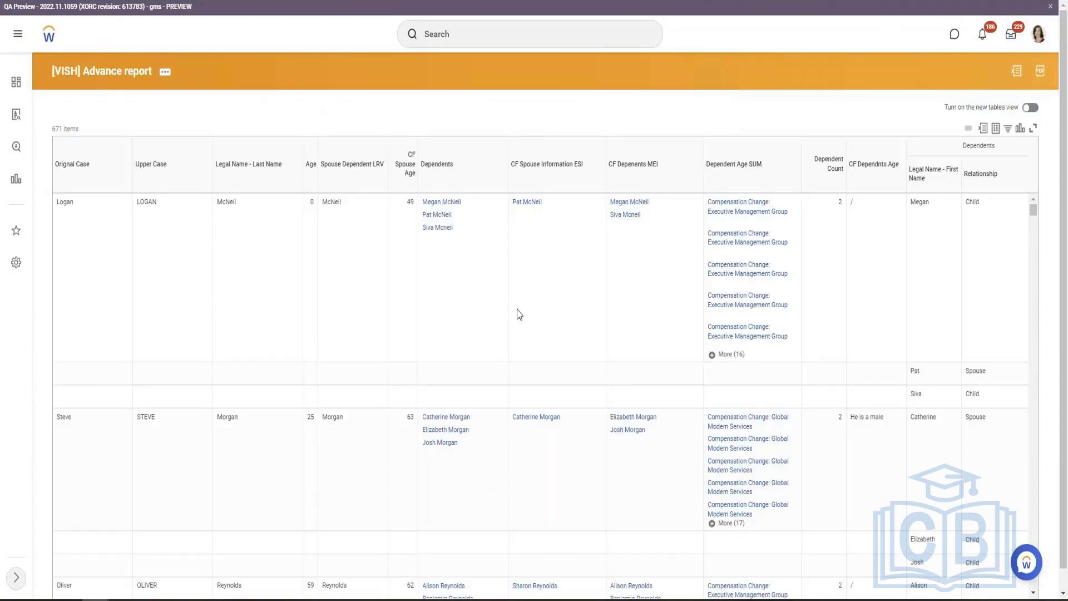
# Examine the CF Dependnts Age values of the first two employees in the report output
pyautogui.moveTo(854, 202); pyautogui.dragTo(849, 211)
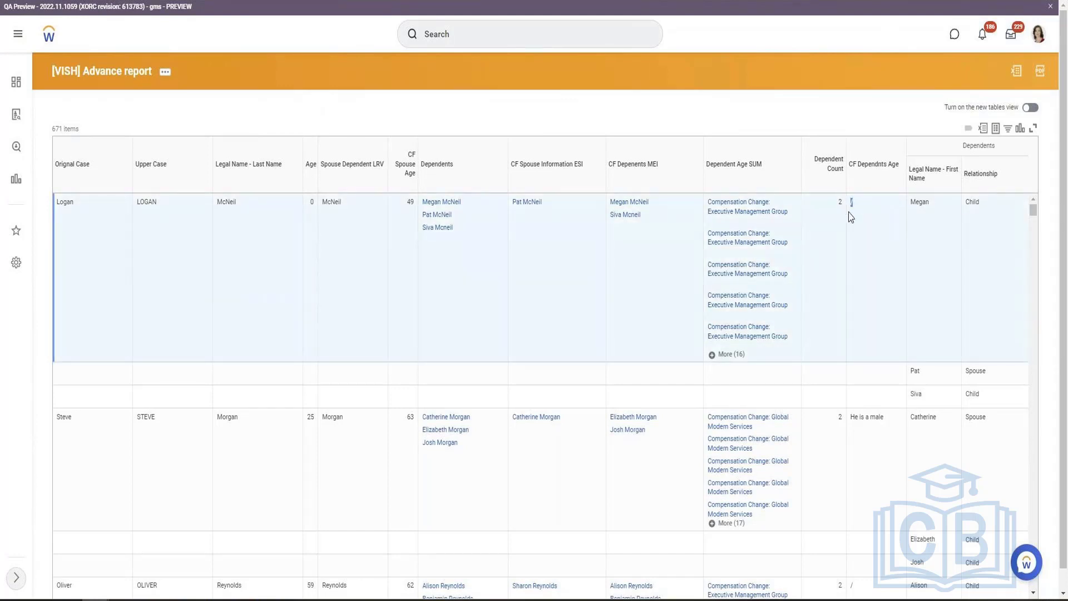
pyautogui.click(872, 420)
pyautogui.tripleClick(872, 420)
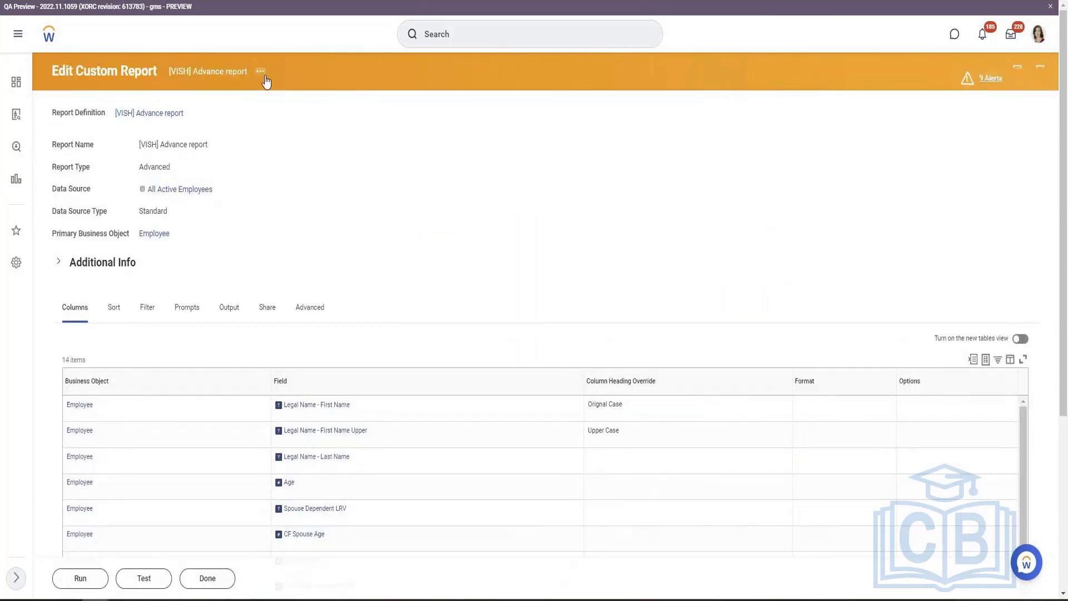
# Open the definition of CF Dependnts Age from the report's columns in a new tab to review its calculation
pyautogui.scroll(-5, 245, 311)
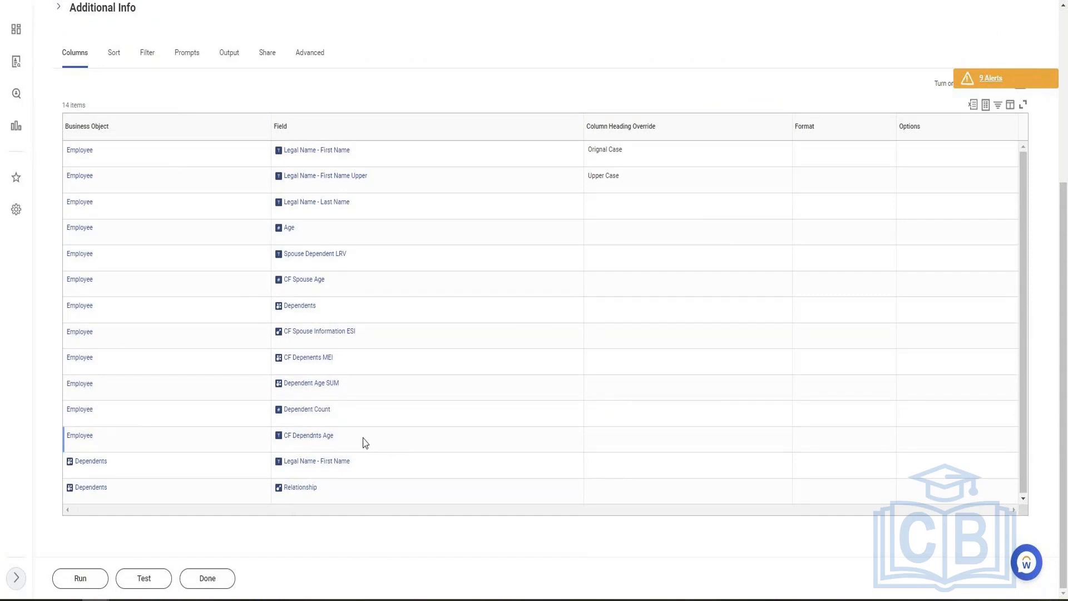
pyautogui.rightClick(322, 438)
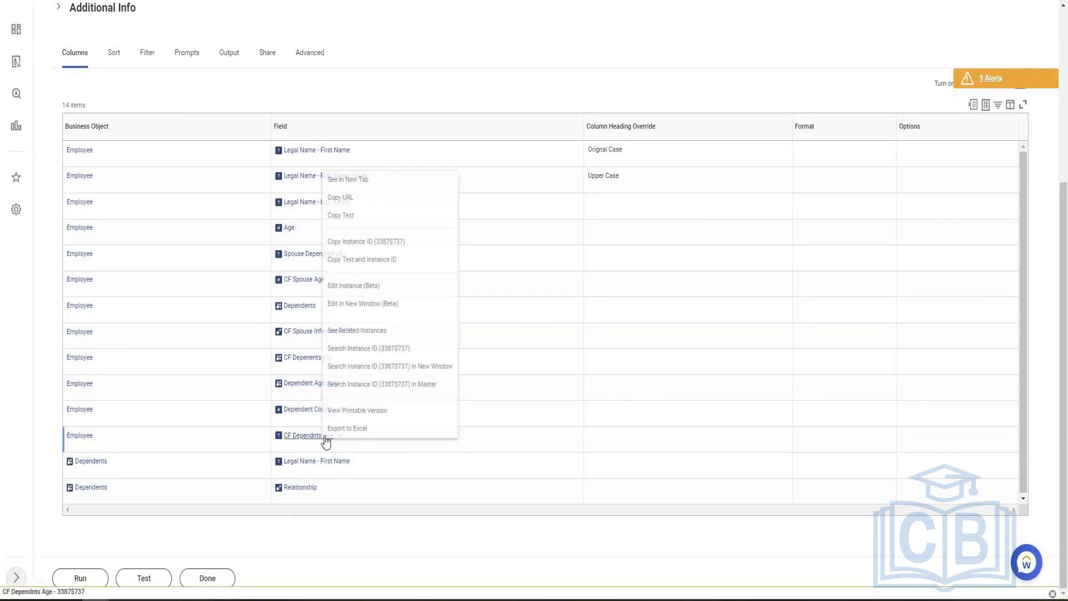
pyautogui.click(360, 180)
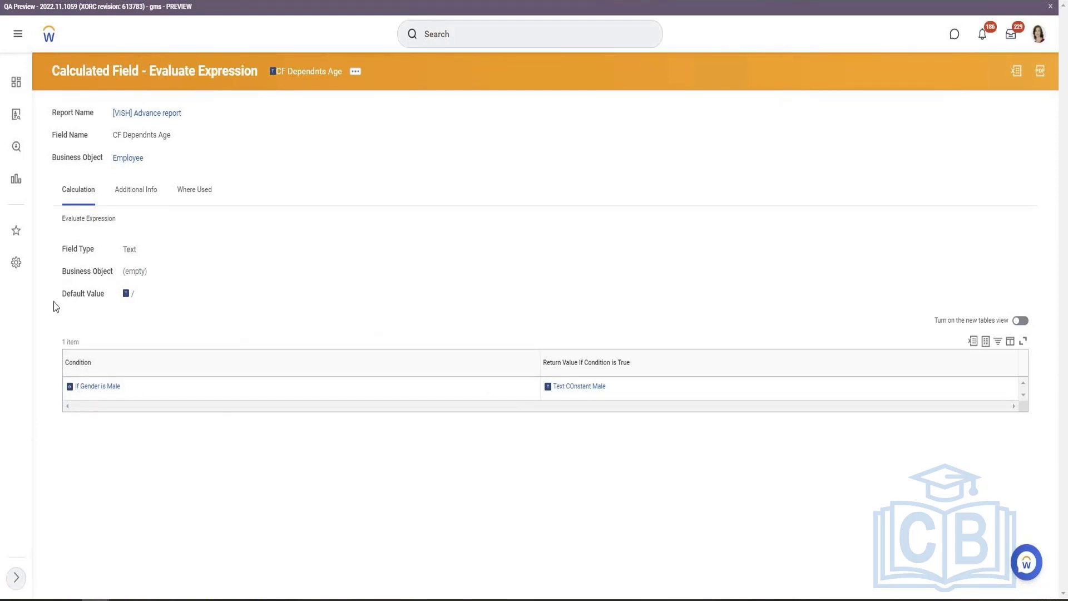
# Review the default value and the condition's return value in the CF Dependnts Age definition
pyautogui.moveTo(63, 293); pyautogui.dragTo(101, 293)
pyautogui.moveTo(618, 396)
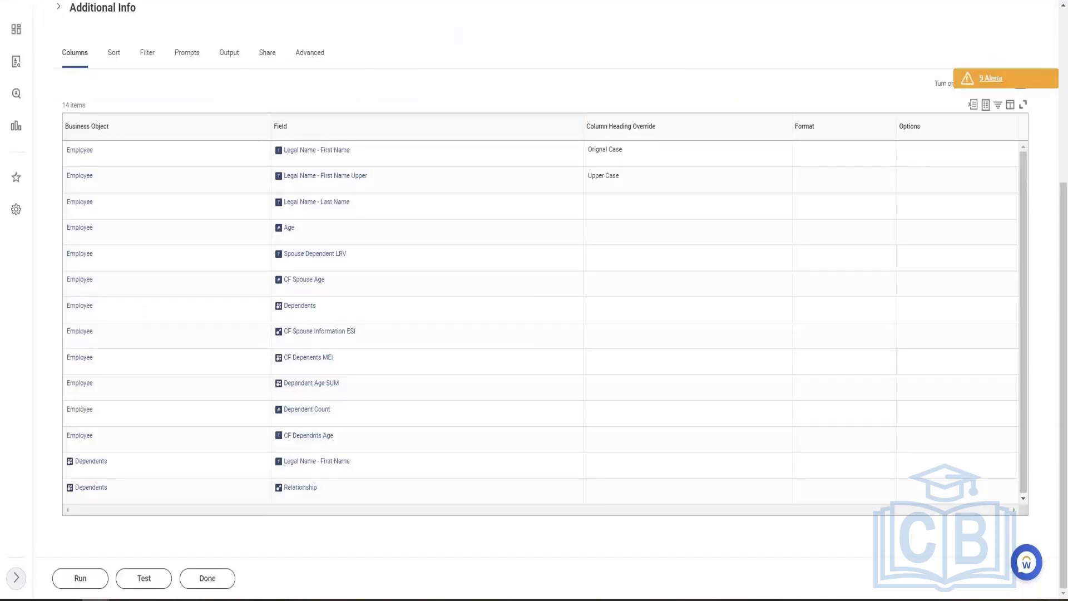
# Edit the report, add an Employee column row below CF Dependnts Age, and start a new calculated field in it
pyautogui.scroll(5, 226, 317)
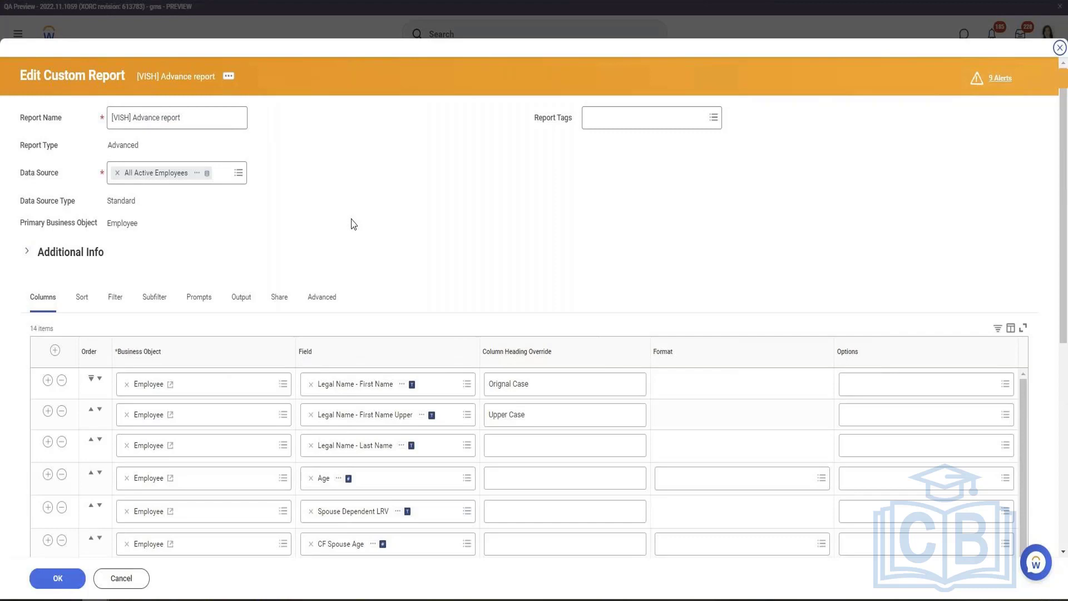
pyautogui.scroll(-8, 352, 224)
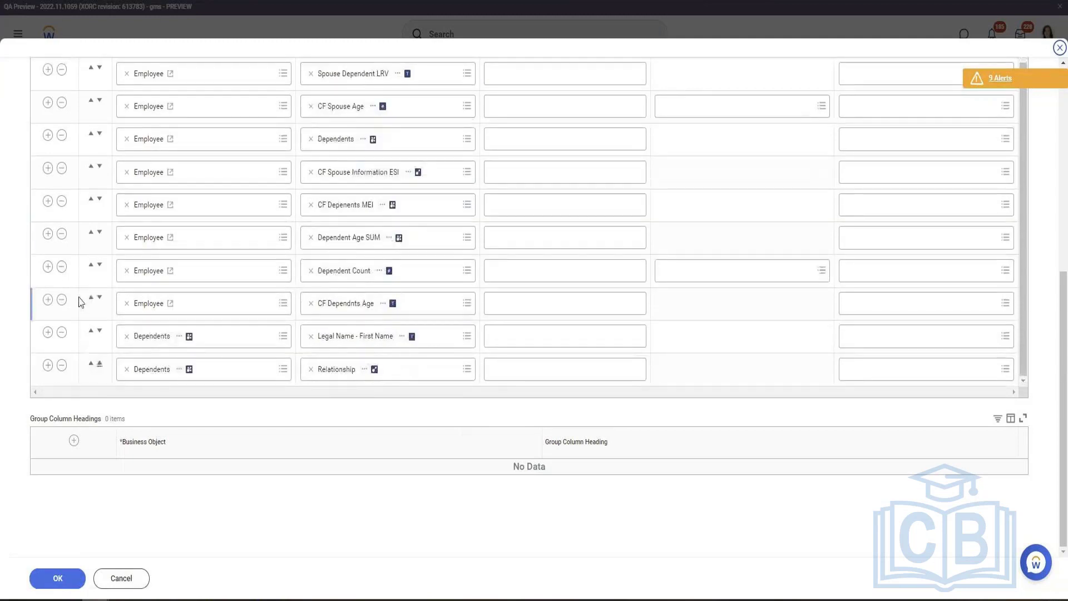
pyautogui.click(47, 300)
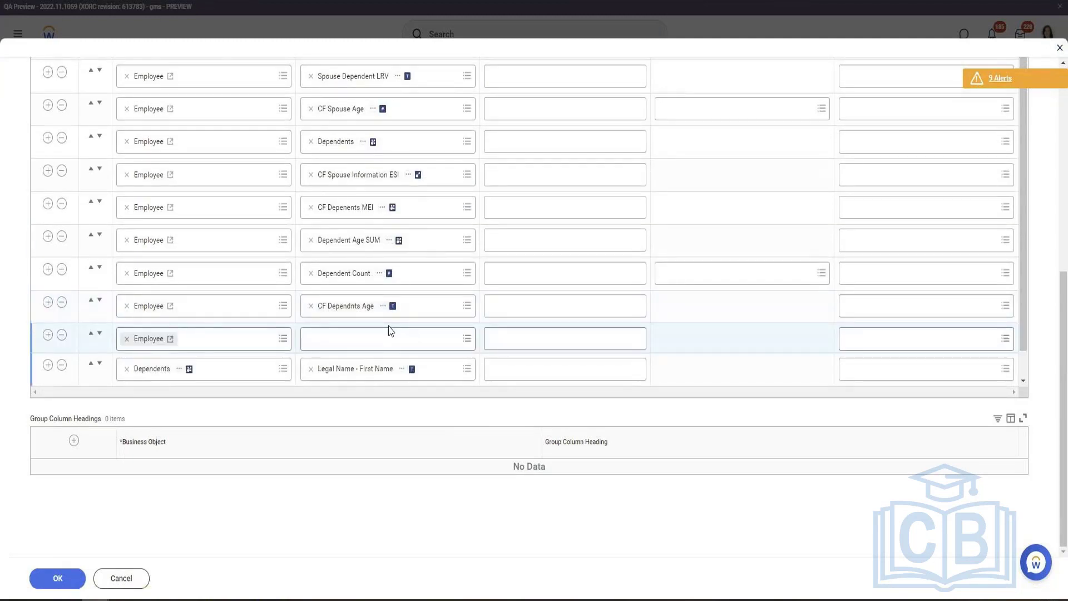
pyautogui.click(391, 334)
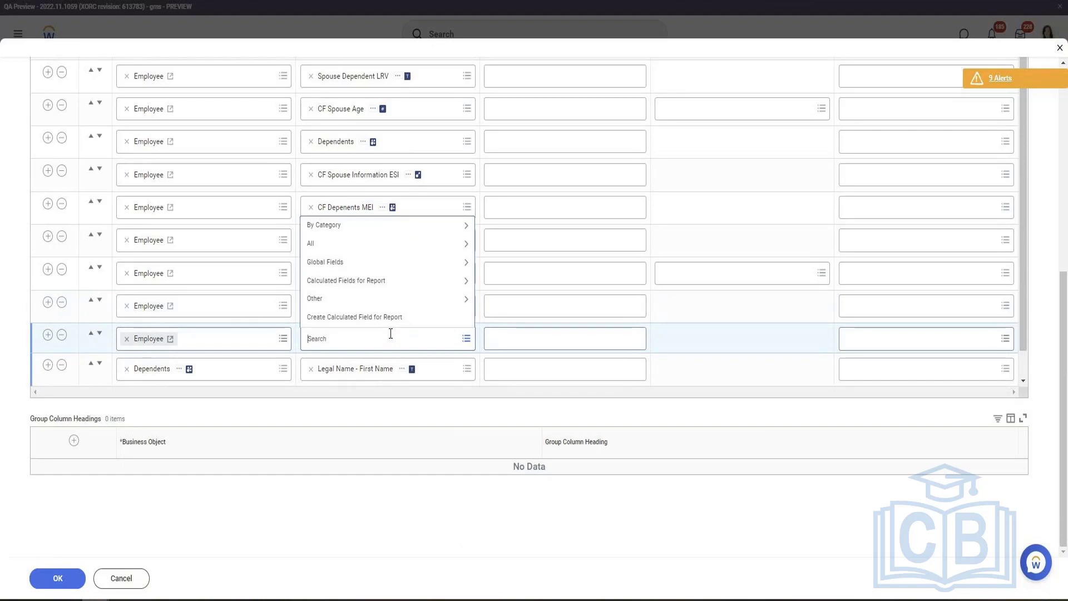
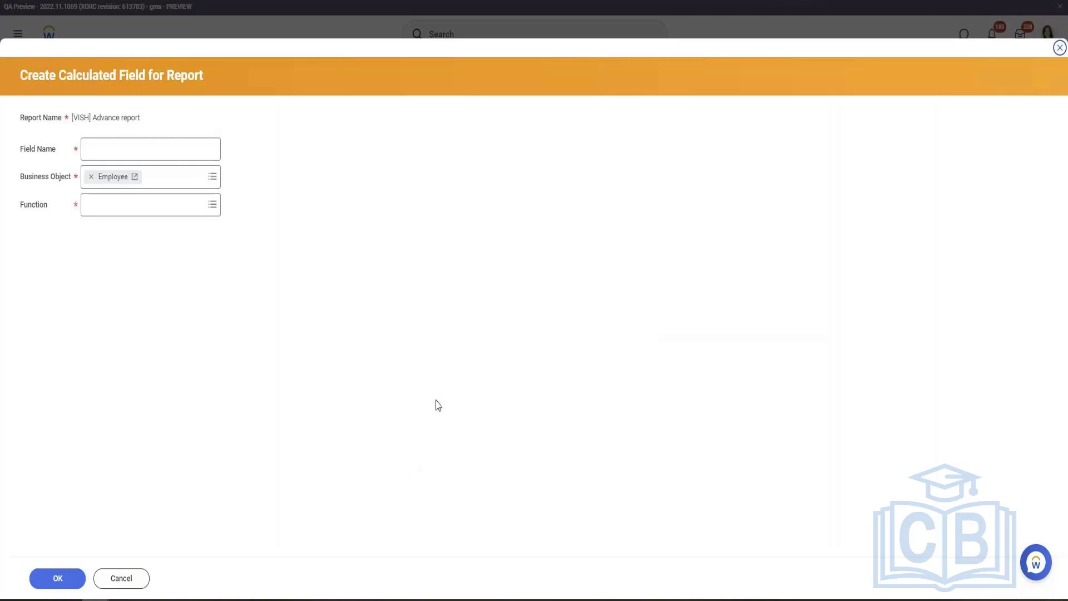
# Create the calculated field "Lokup ORg" on Employee with the Lookup Organization function
pyautogui.click(182, 202)
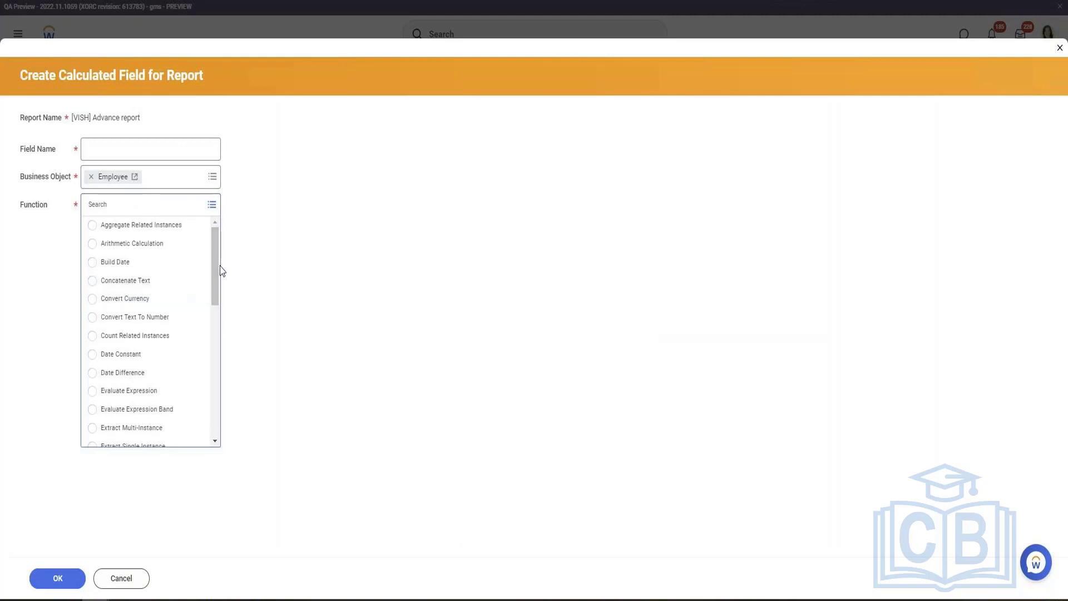
pyautogui.moveTo(212, 271); pyautogui.dragTo(208, 371)
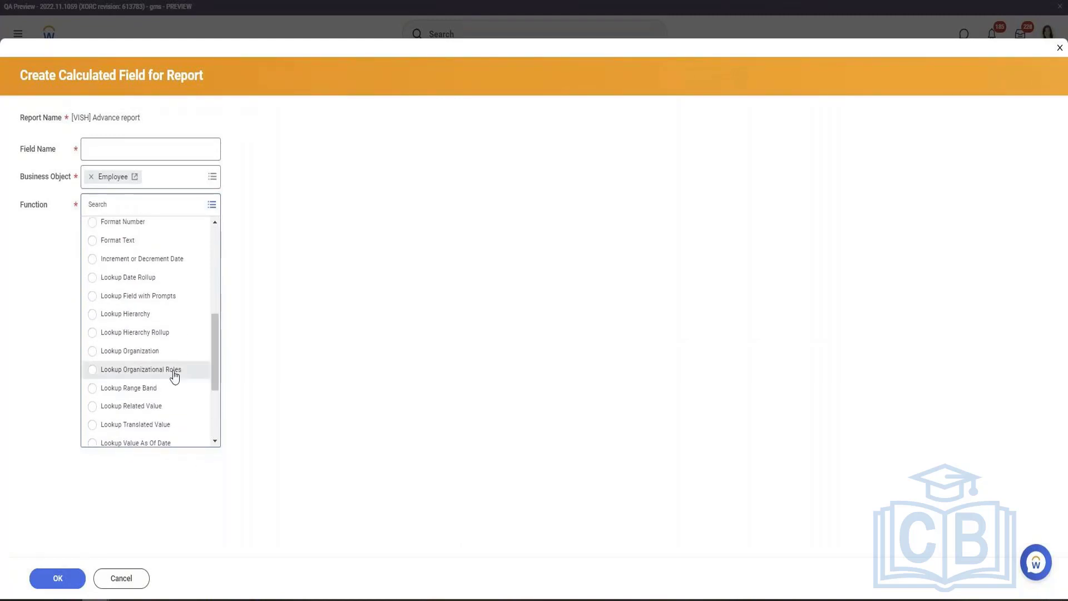
pyautogui.click(118, 356)
pyautogui.click(129, 149)
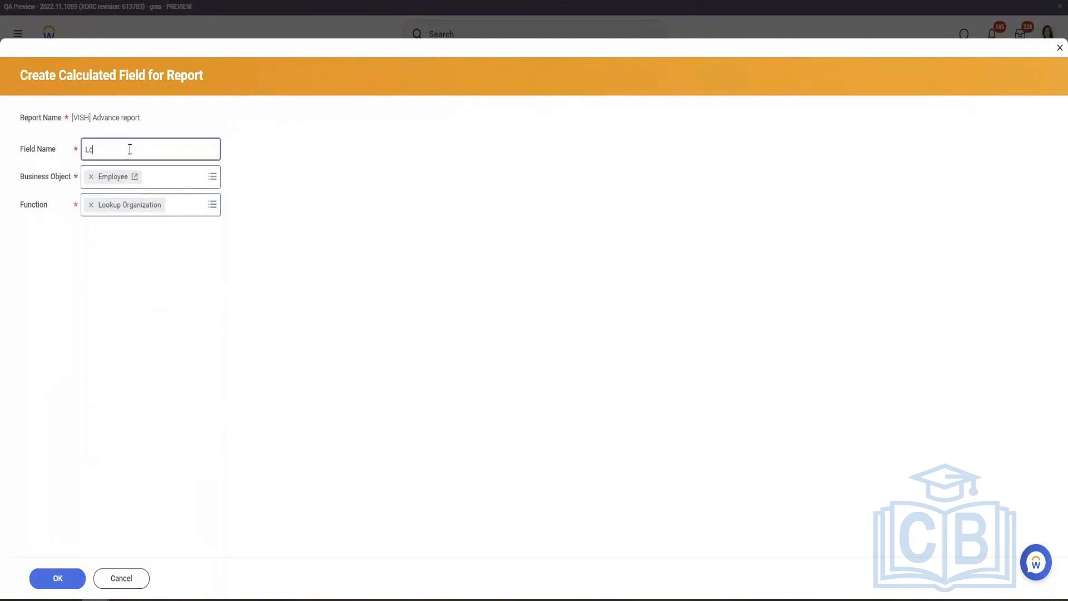
pyautogui.write('Lokup ORg')
pyautogui.click(48, 577)
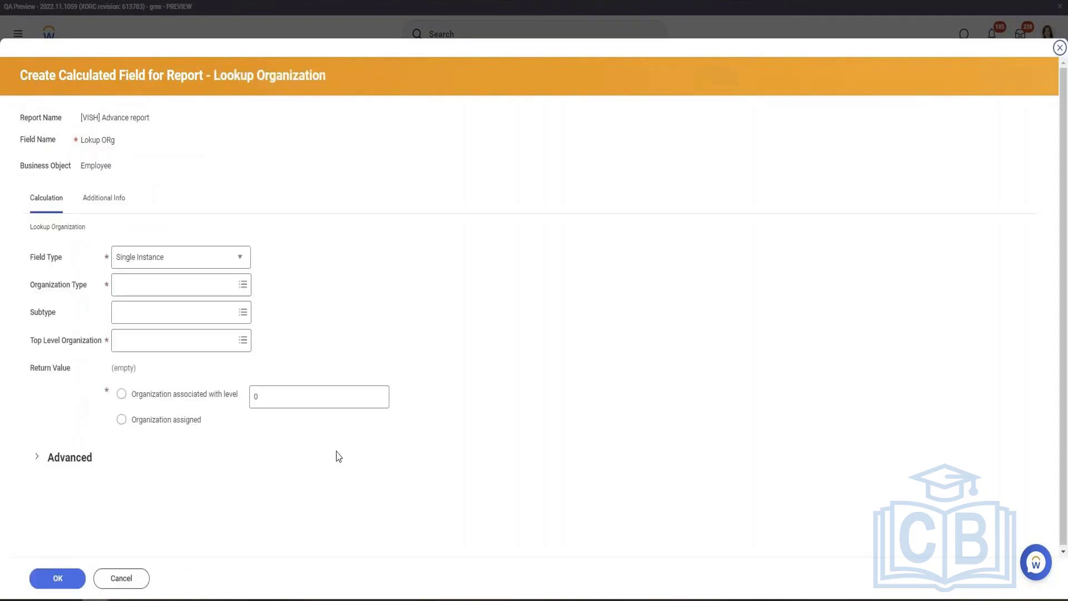
# Set the organization type of the lookup to Cost Center
pyautogui.click(144, 286)
pyautogui.write('com')
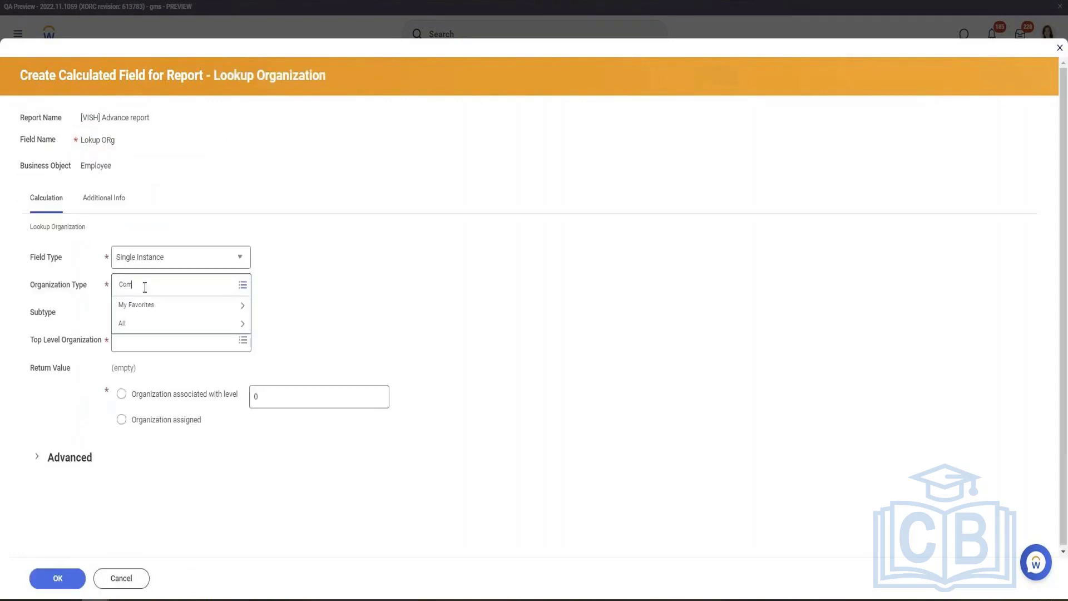
pyautogui.press('BackSpace')
pyautogui.write('st Center')
pyautogui.press('Return')
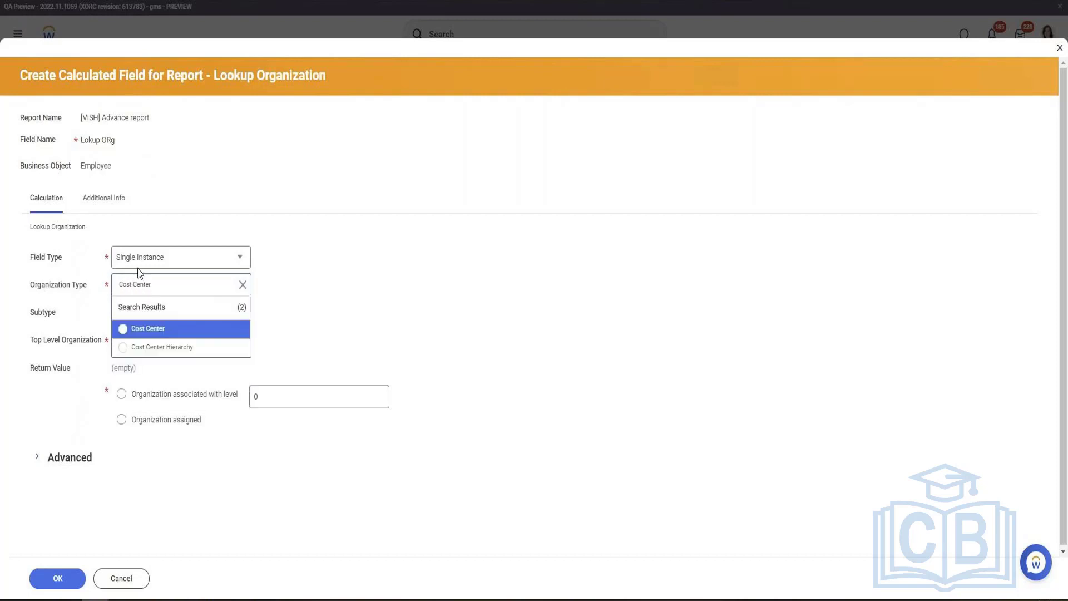
pyautogui.click(145, 328)
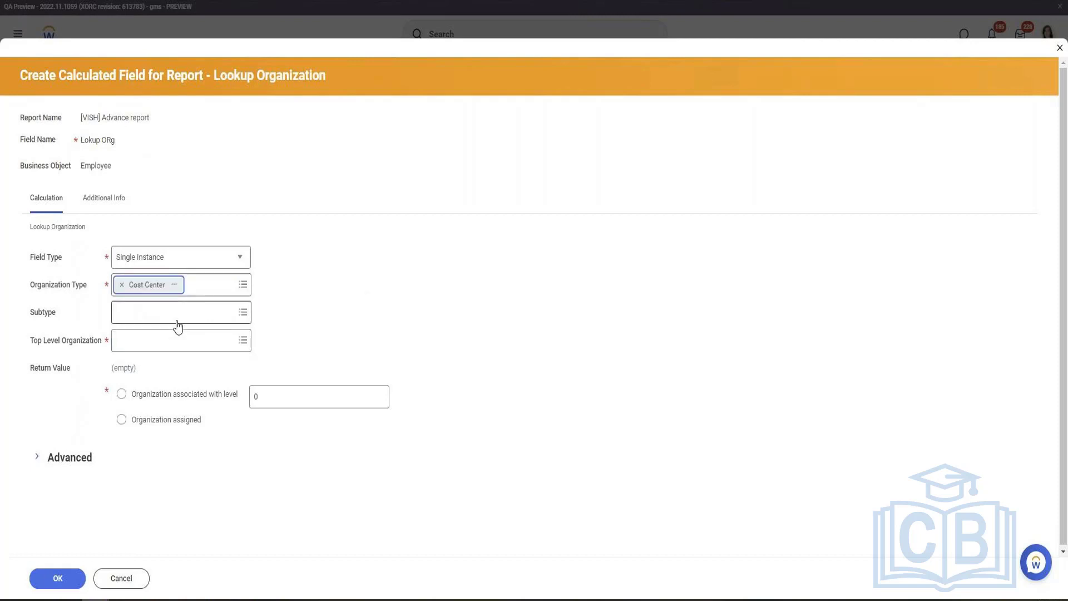
# Browse the cost centers offered as top level organization
pyautogui.click(140, 342)
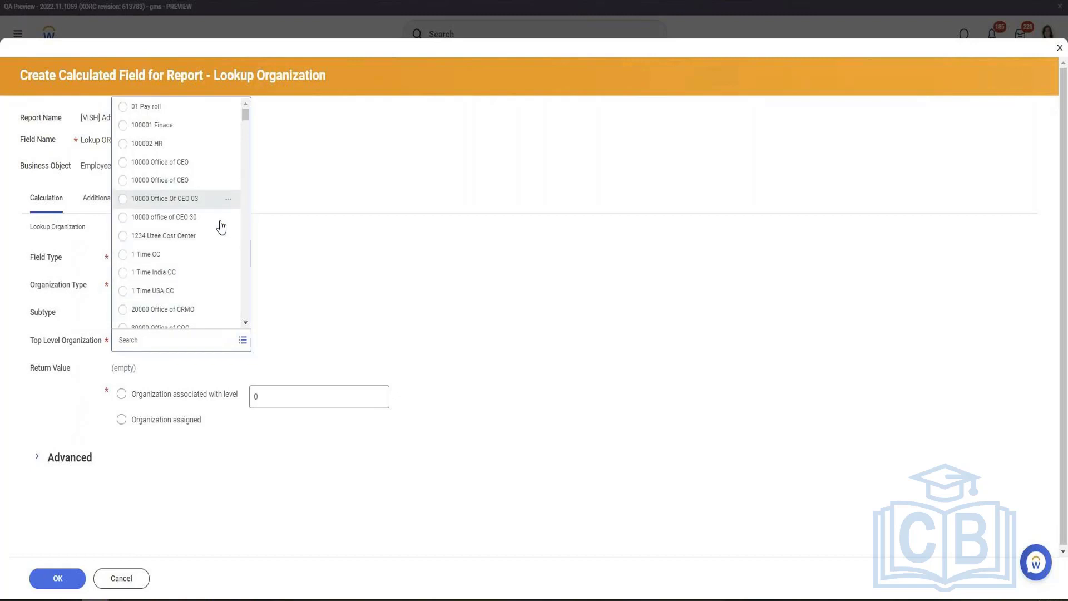
pyautogui.scroll(-7, 219, 234)
pyautogui.scroll(-3, 221, 244)
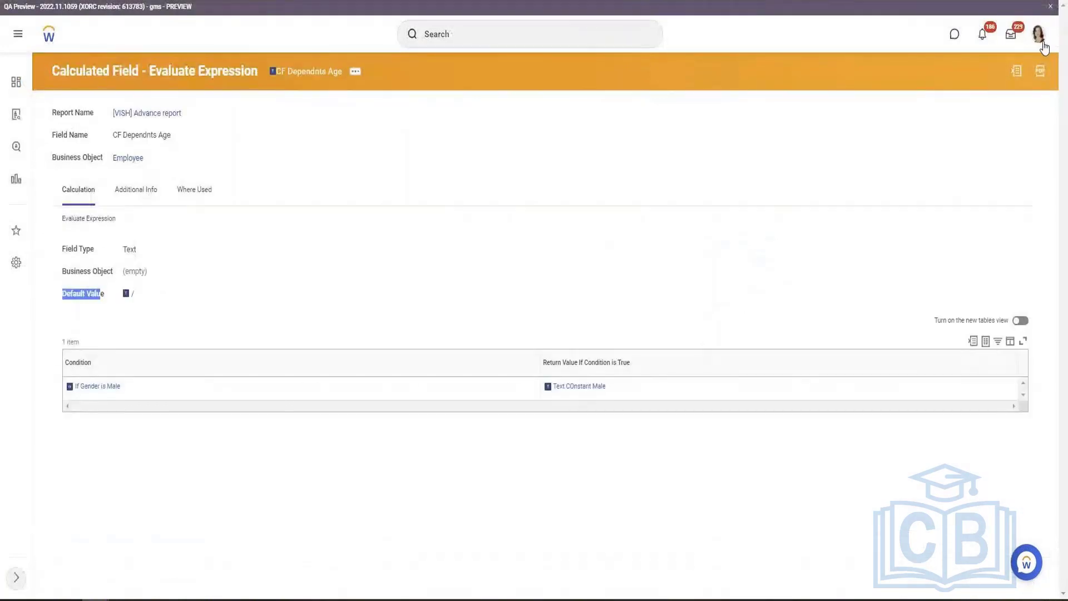
# Look up the organizations in the signed-in worker's job profile and open the nominal 25 location hierarchy
pyautogui.click(1037, 39)
pyautogui.click(457, 309)
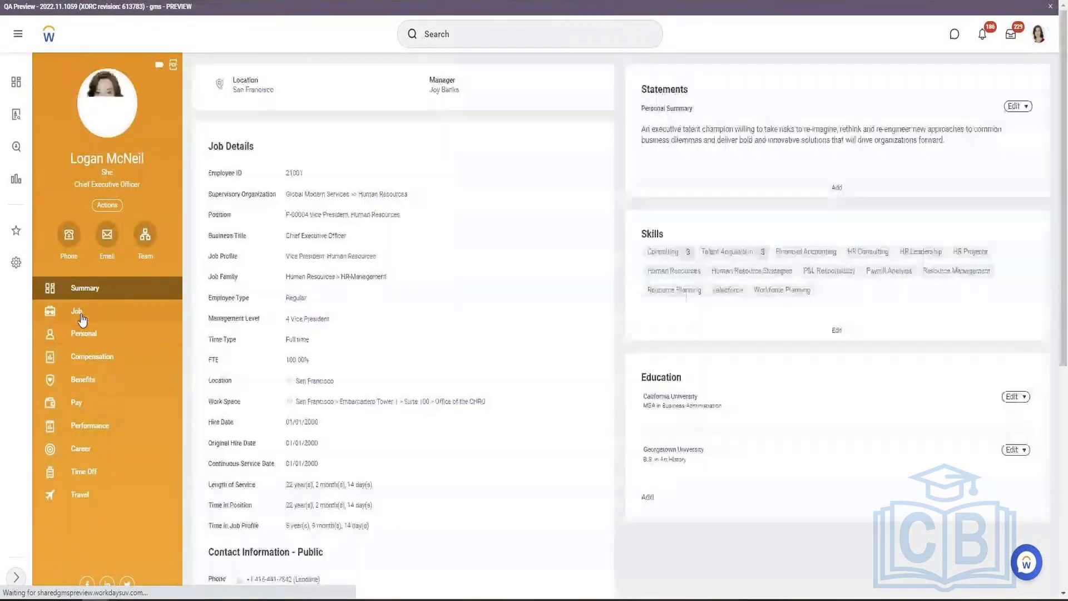
pyautogui.click(80, 314)
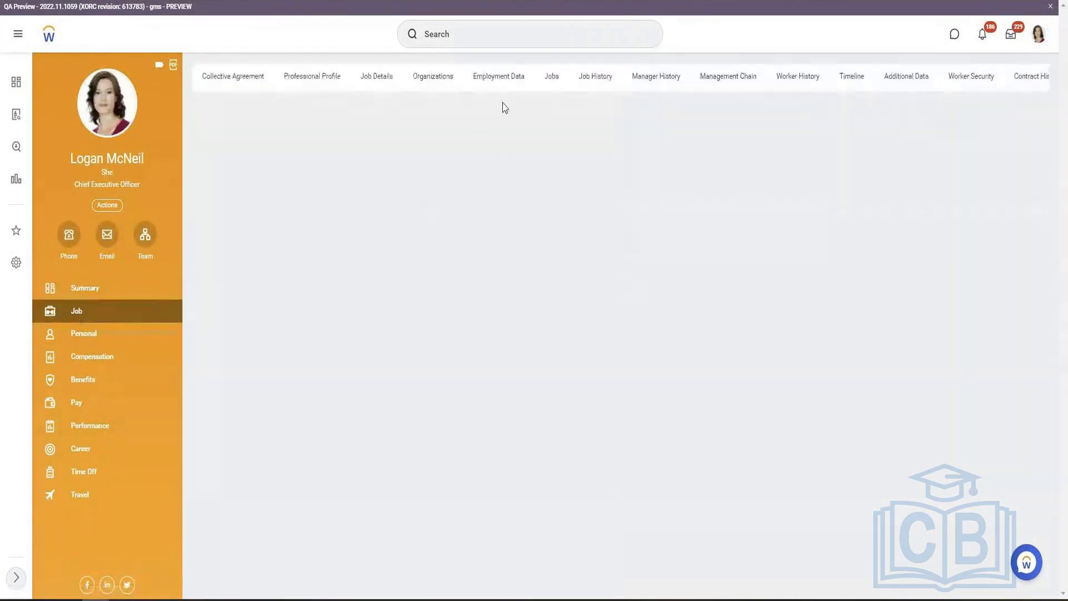
pyautogui.click(445, 79)
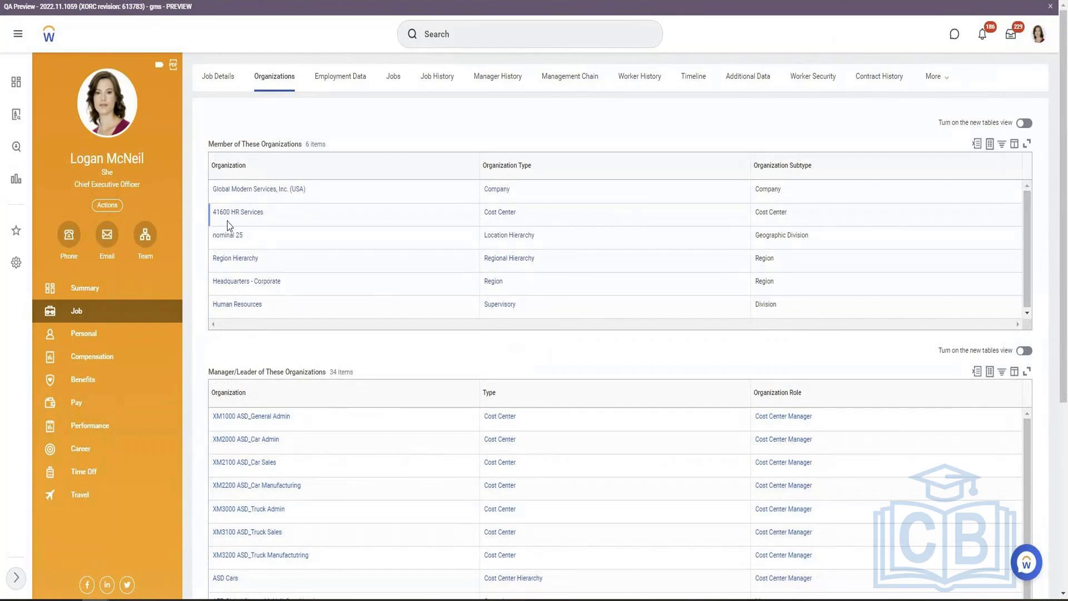
pyautogui.rightClick(228, 237)
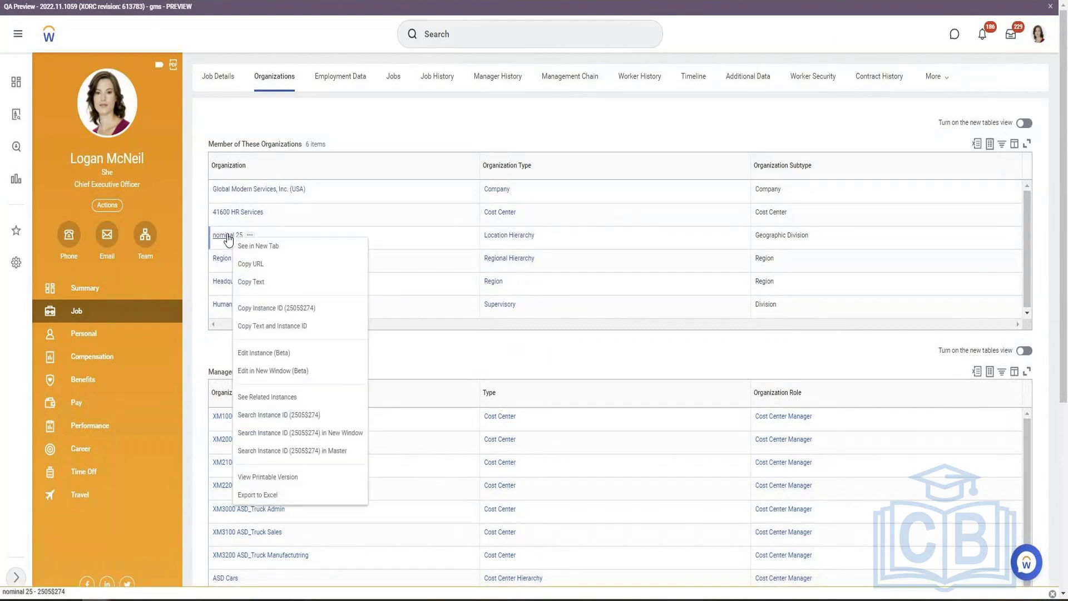
pyautogui.click(228, 235)
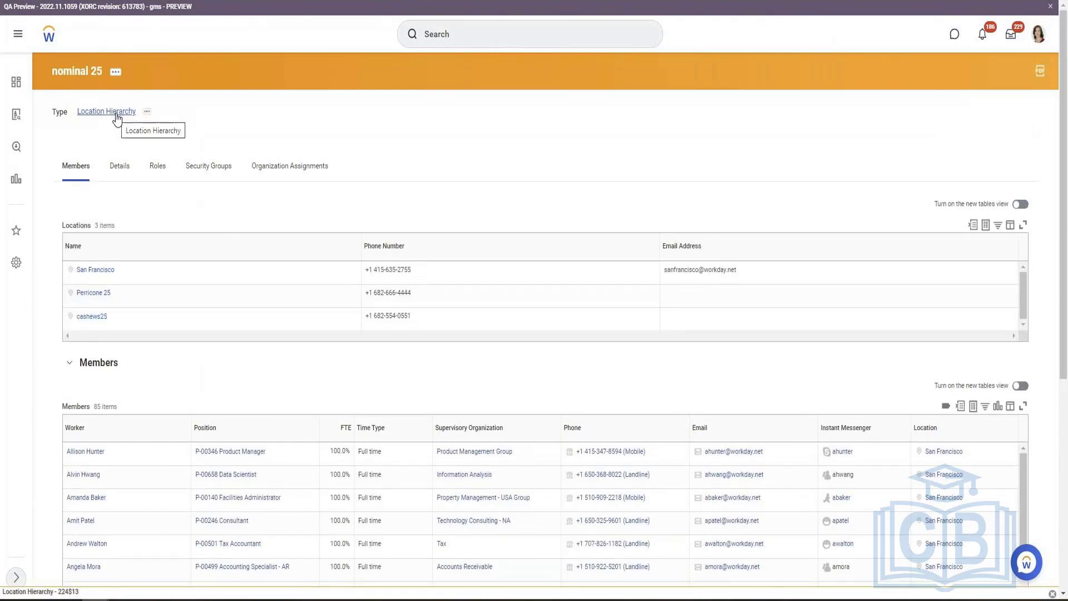
pyautogui.click(115, 71)
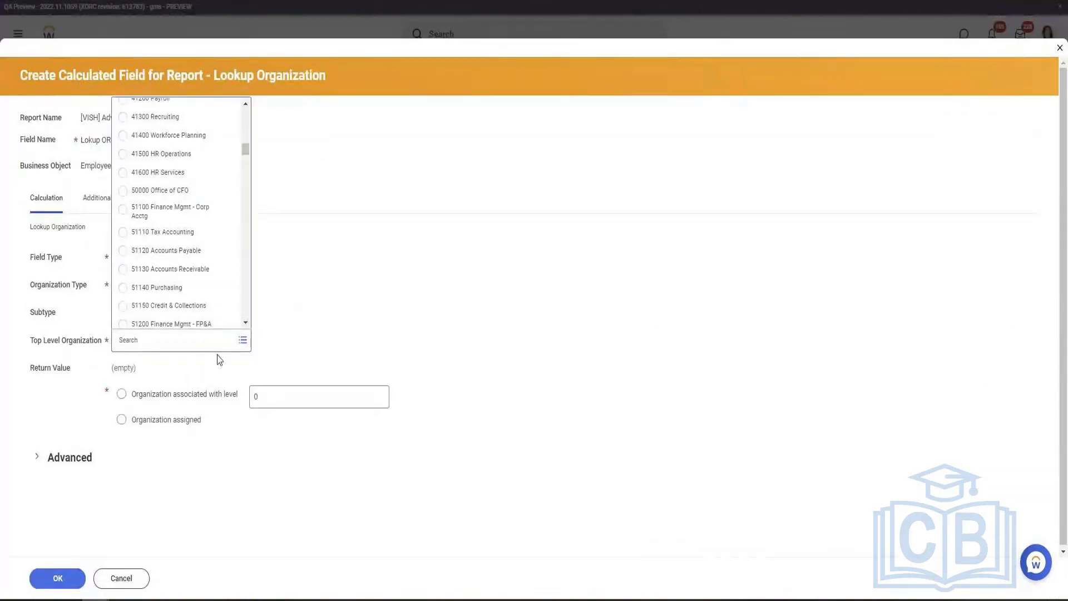
# Change the lookup's organization type to Supervisory
pyautogui.click(190, 288)
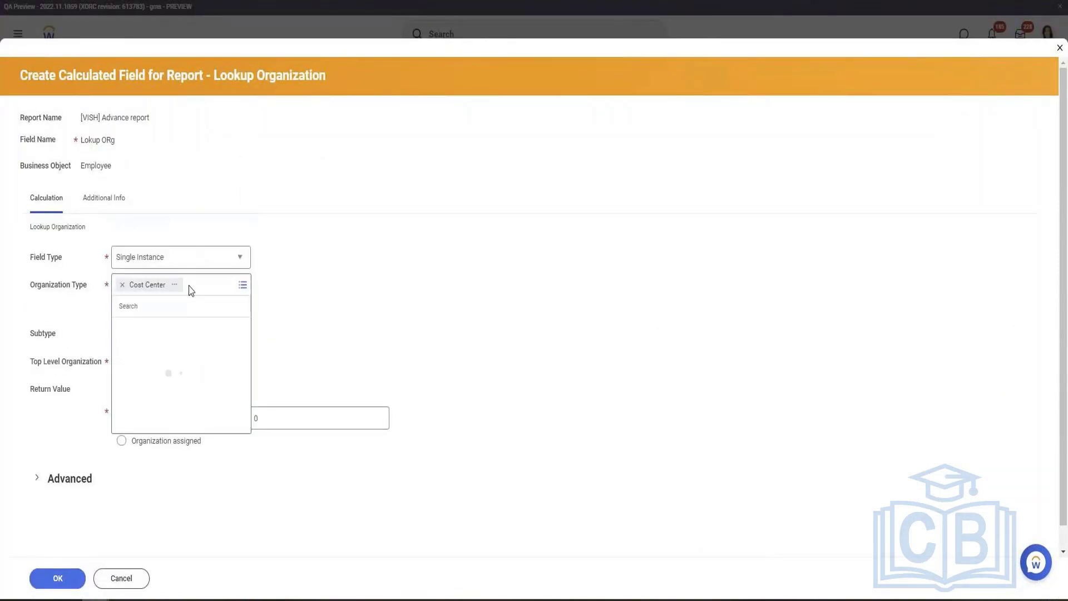
pyautogui.write('cost')
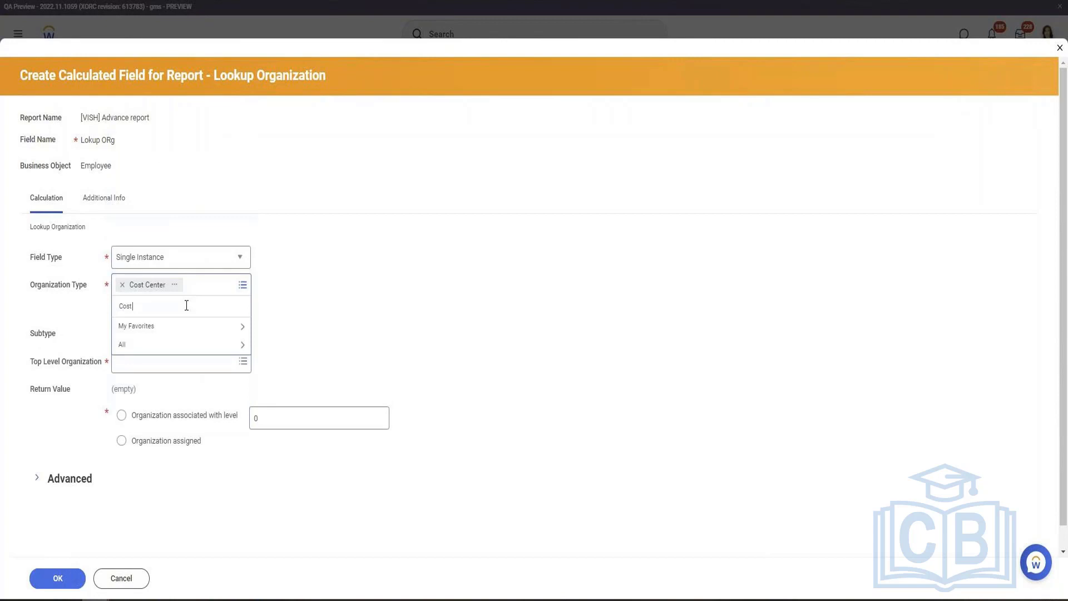
pyautogui.write(' Center')
pyautogui.press('Return')
pyautogui.write('Super')
pyautogui.press('Return')
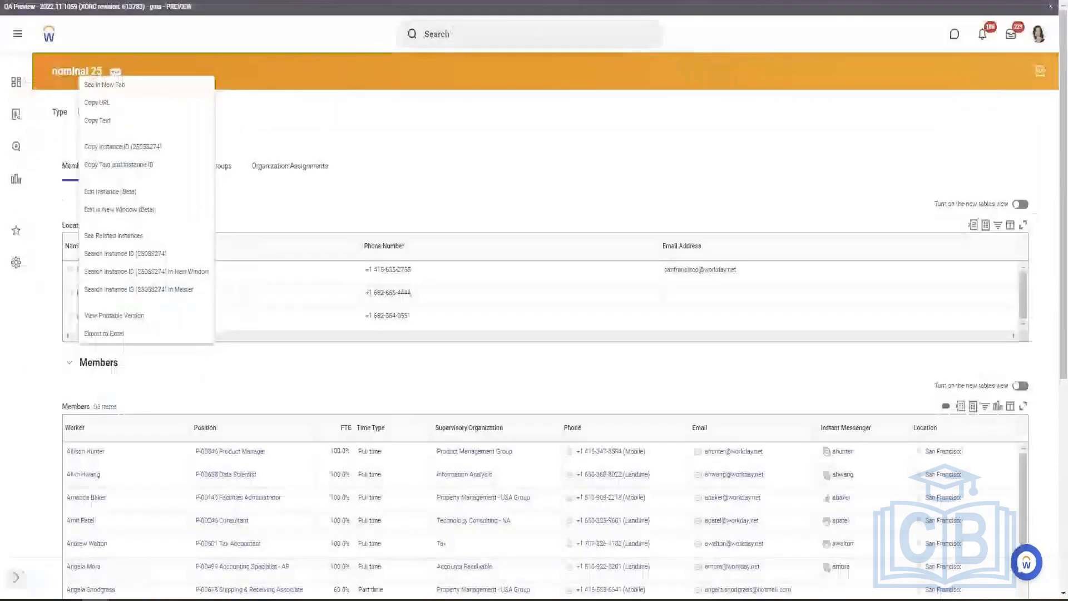
# Return to the worker's profile summary and inspect the supervisory organization in the job details
pyautogui.click(376, 55)
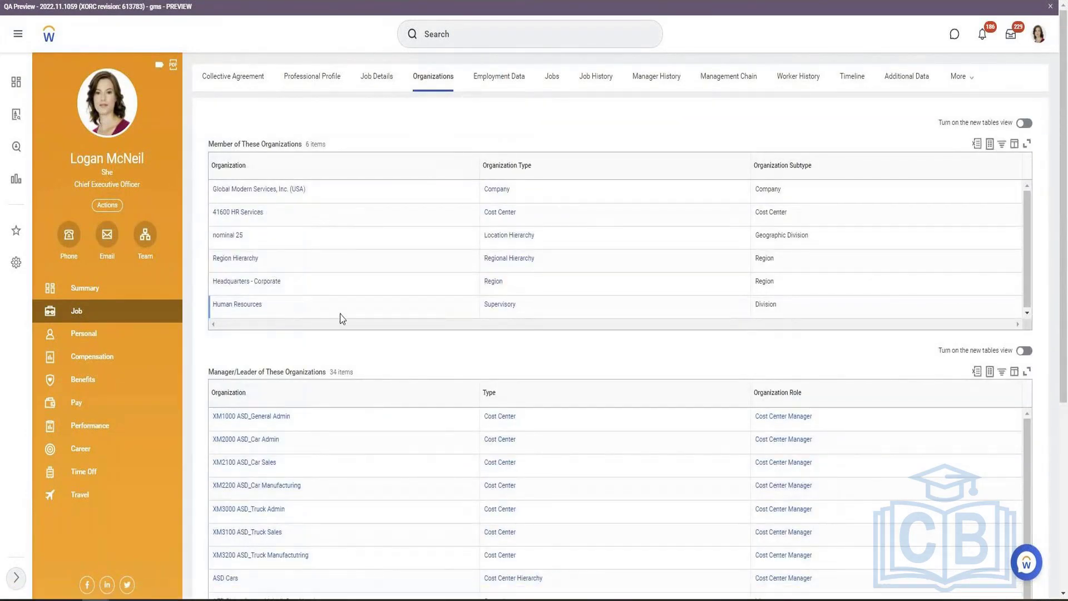
pyautogui.click(106, 288)
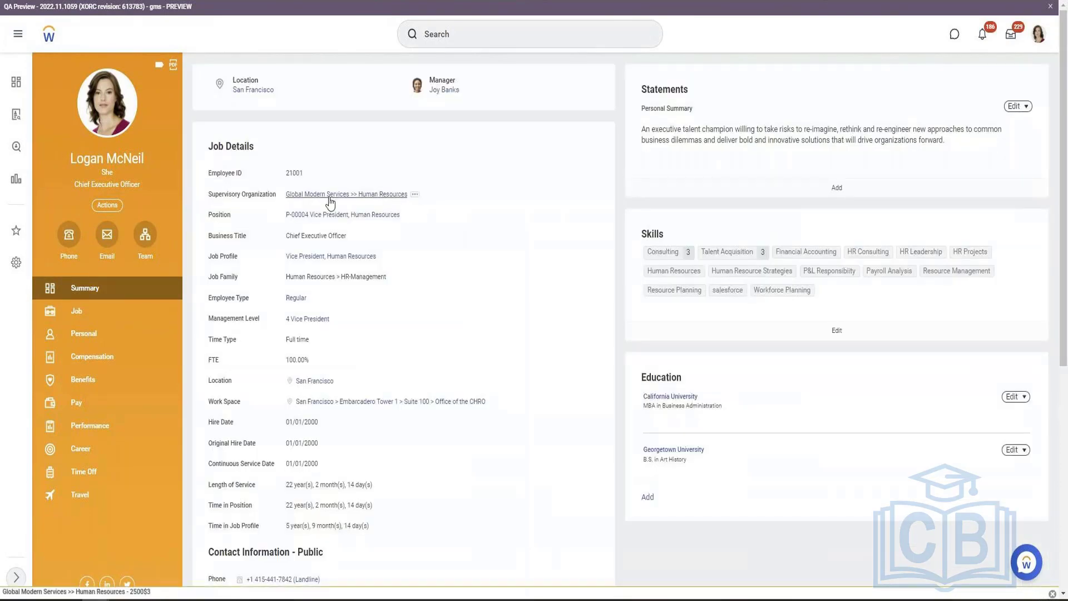
pyautogui.click(346, 196)
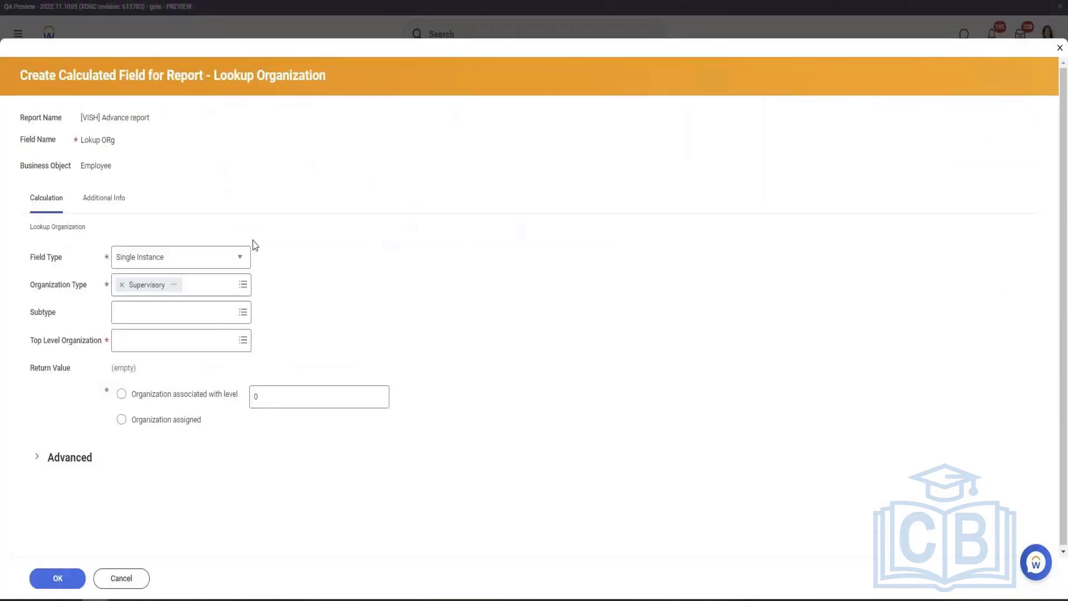
# Search the top level organizations for "Global" and select 全球现代服务公司
pyautogui.click(150, 339)
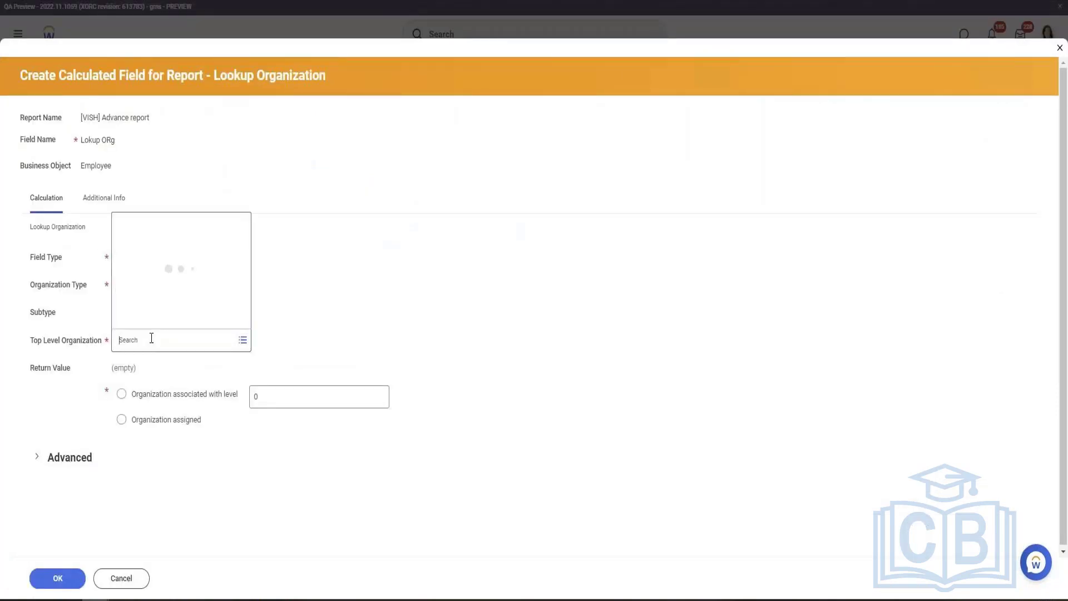
pyautogui.write('Global')
pyautogui.press('Return')
pyautogui.click(133, 320)
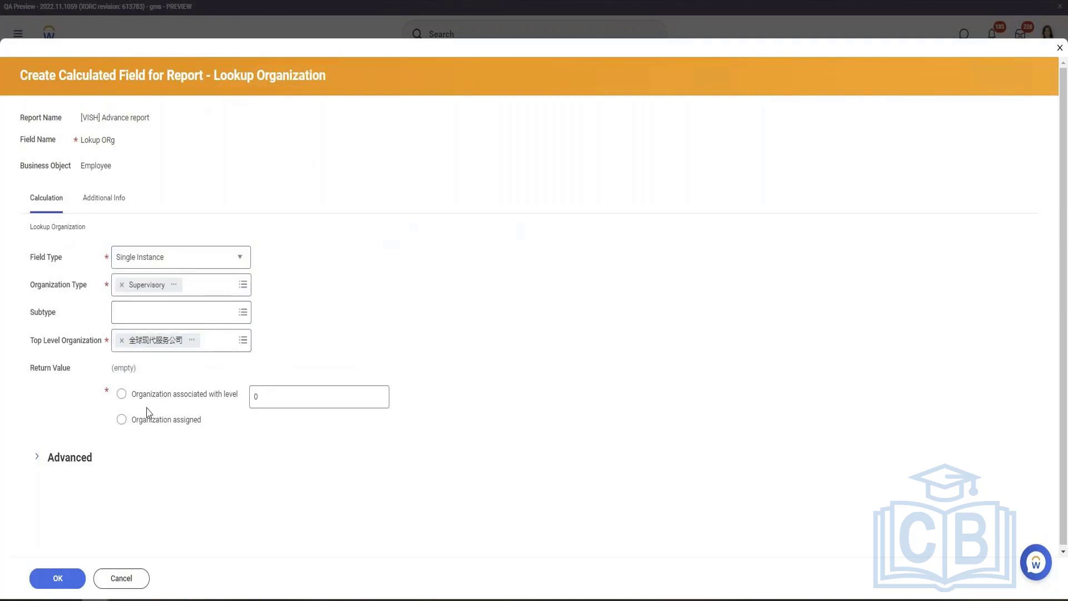
# Return the organization associated with level 3, and save the calculated field and the report
pyautogui.click(177, 399)
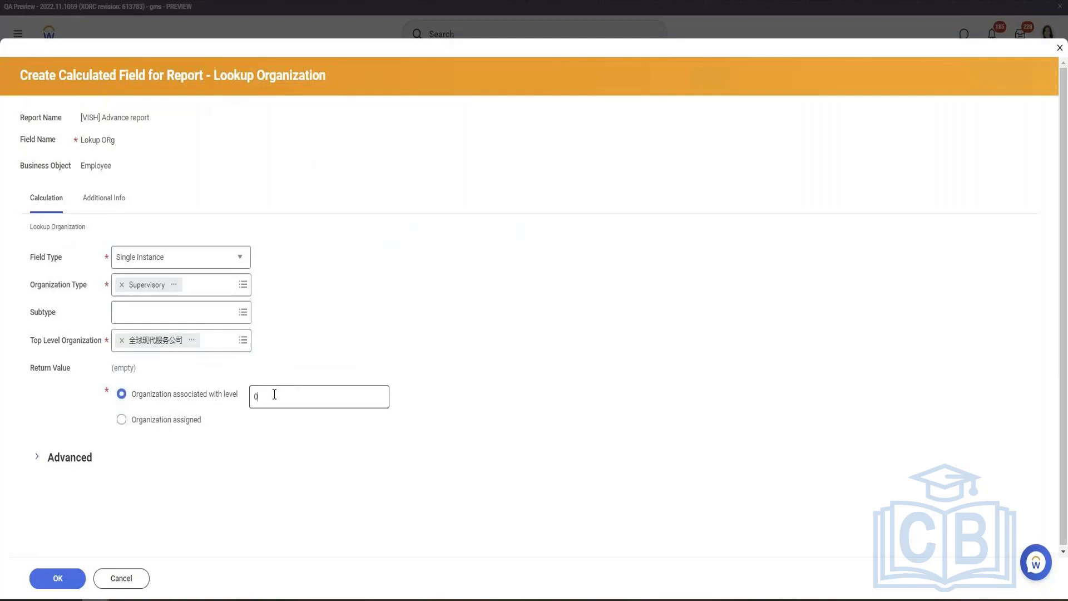
pyautogui.click(274, 394)
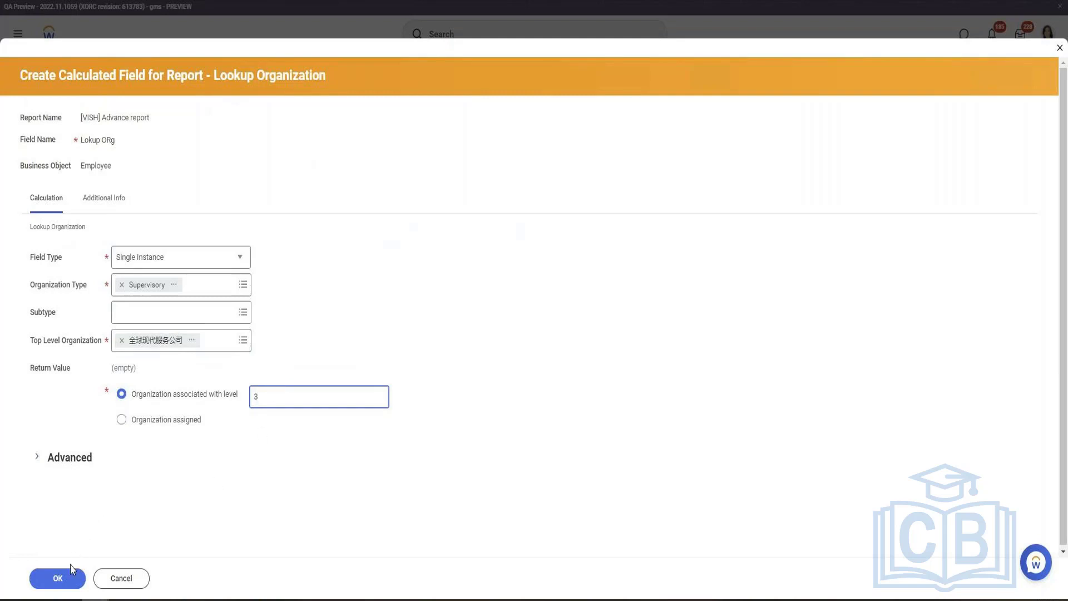
pyautogui.click(56, 577)
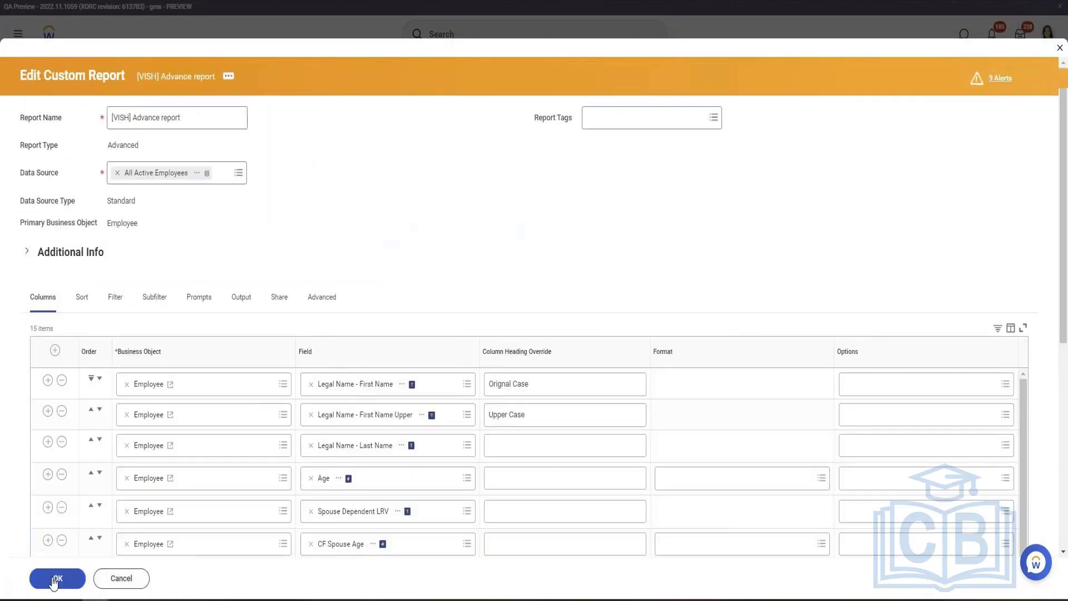
pyautogui.click(54, 578)
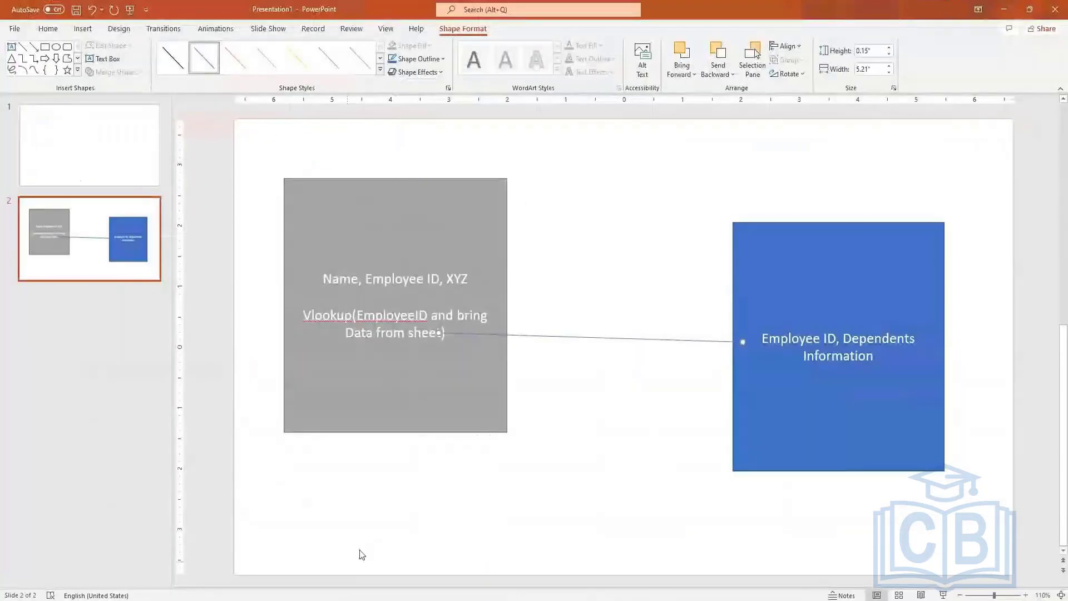
# Add a new slide after the lookup diagram and list "Manager Level" above an employee's first name in its body text
pyautogui.click(139, 419)
pyautogui.press('Return')
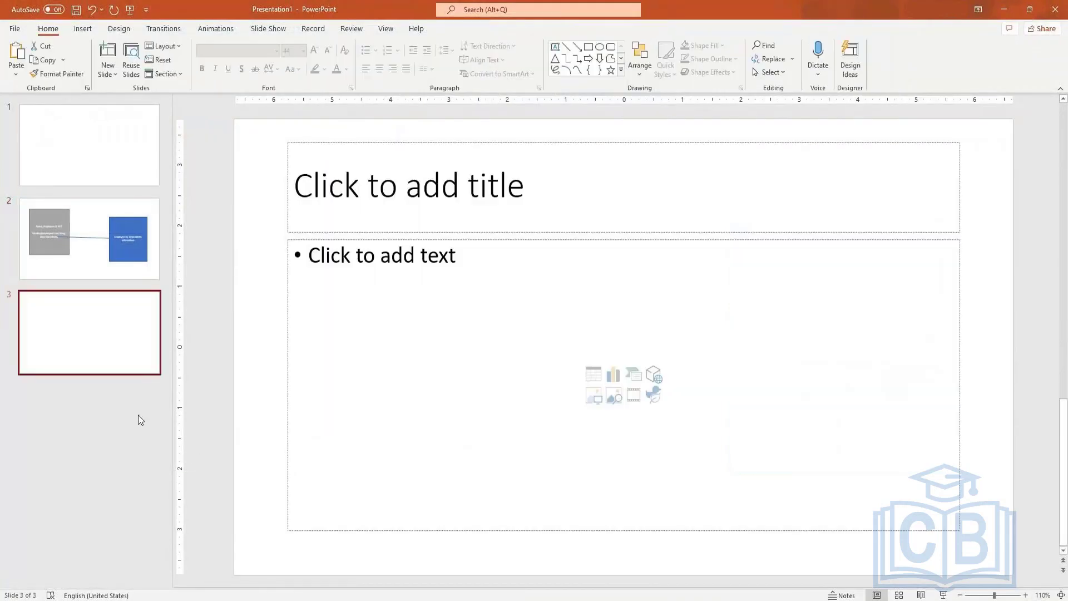
pyautogui.click(468, 272)
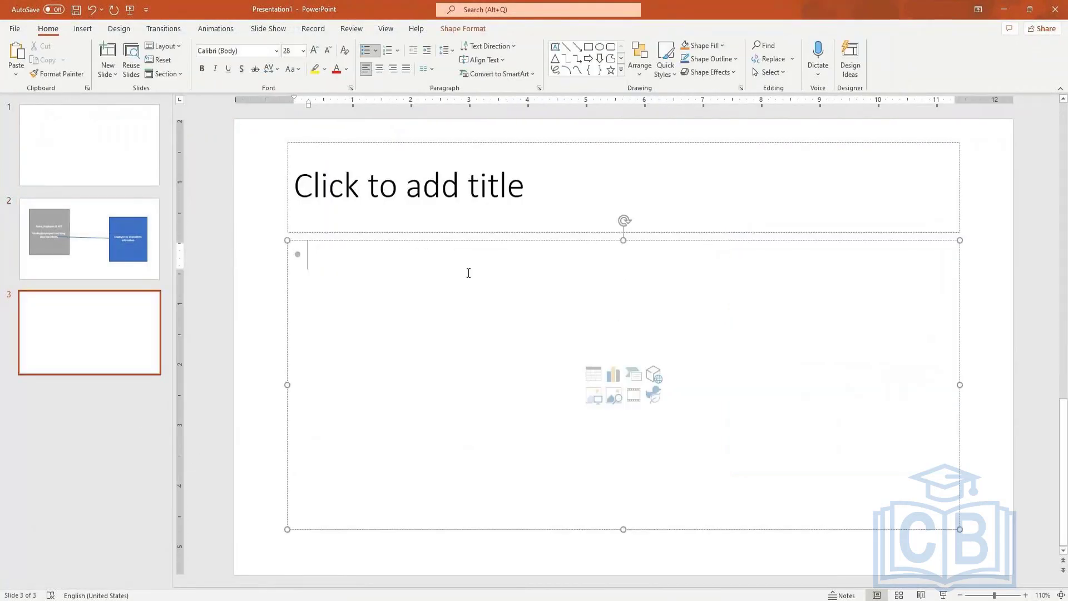
pyautogui.write('Kevin')
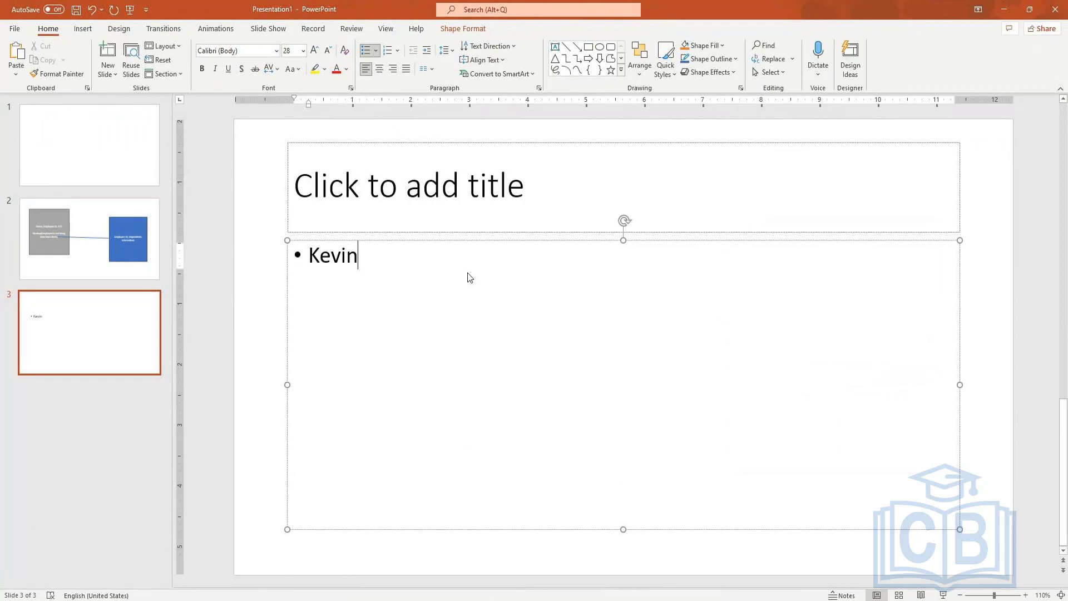
pyautogui.press('Home')
pyautogui.press('Return')
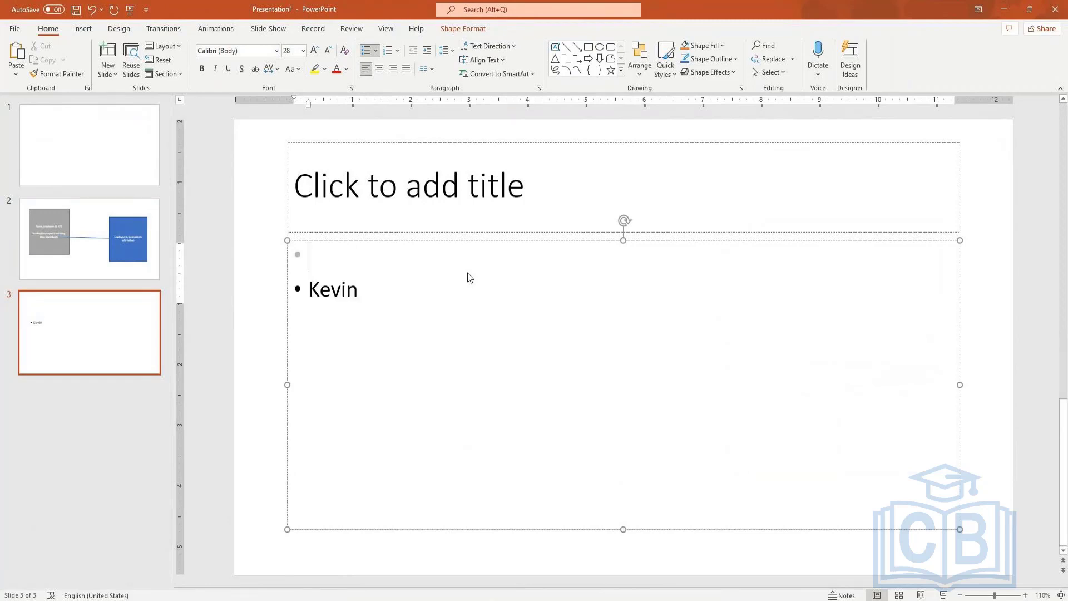
pyautogui.write('Manager Level')
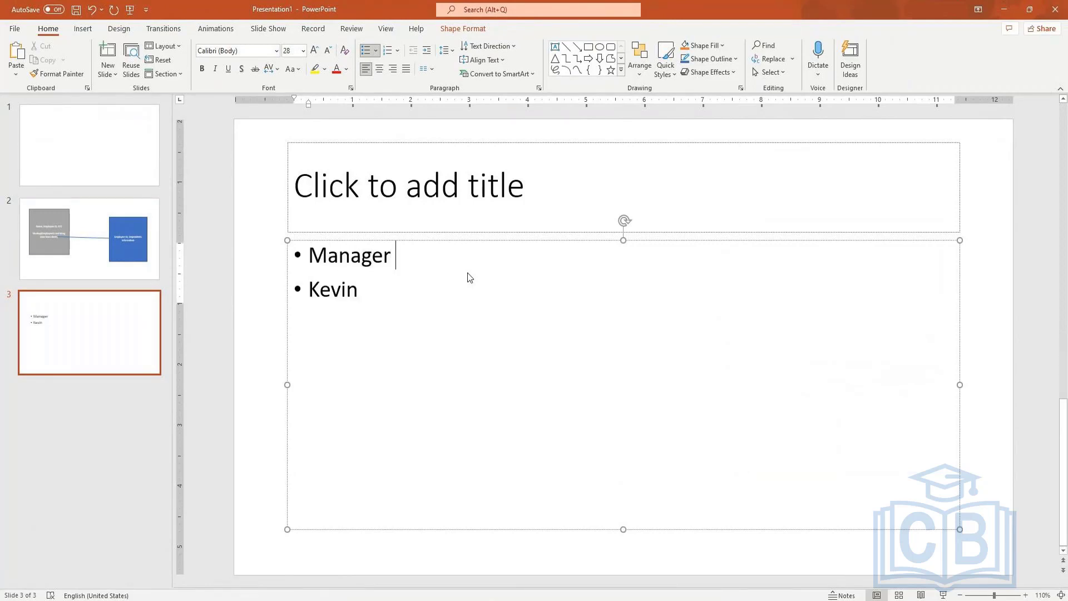
# Extend the hierarchy upward with a "Lmanager Level 2" bullet, an empty bullet and "CEO" as the first bullet
pyautogui.press('Home')
pyautogui.press('Return')
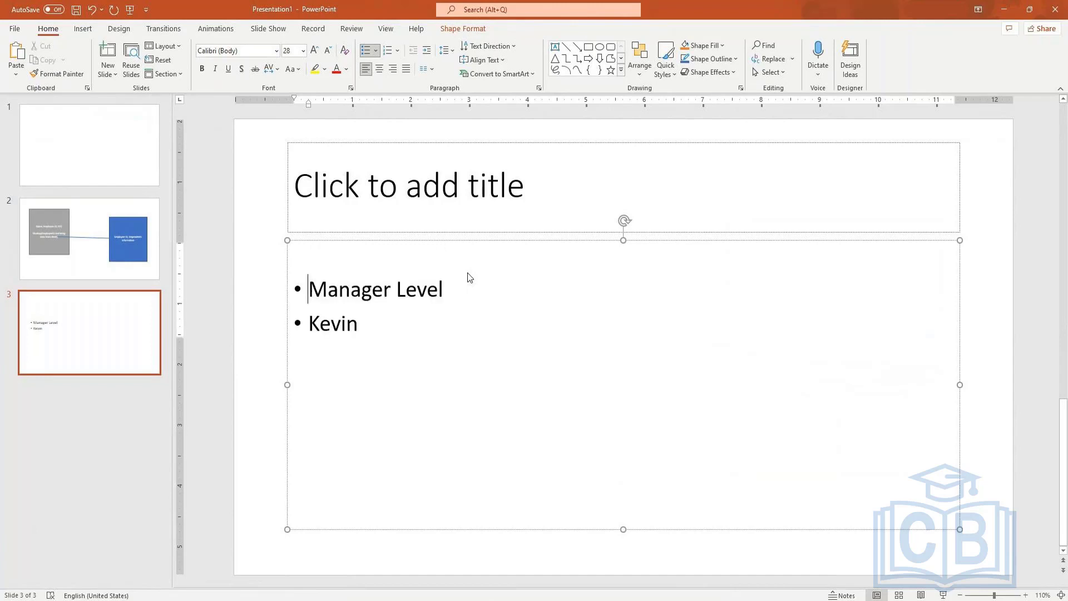
pyautogui.write('LMa')
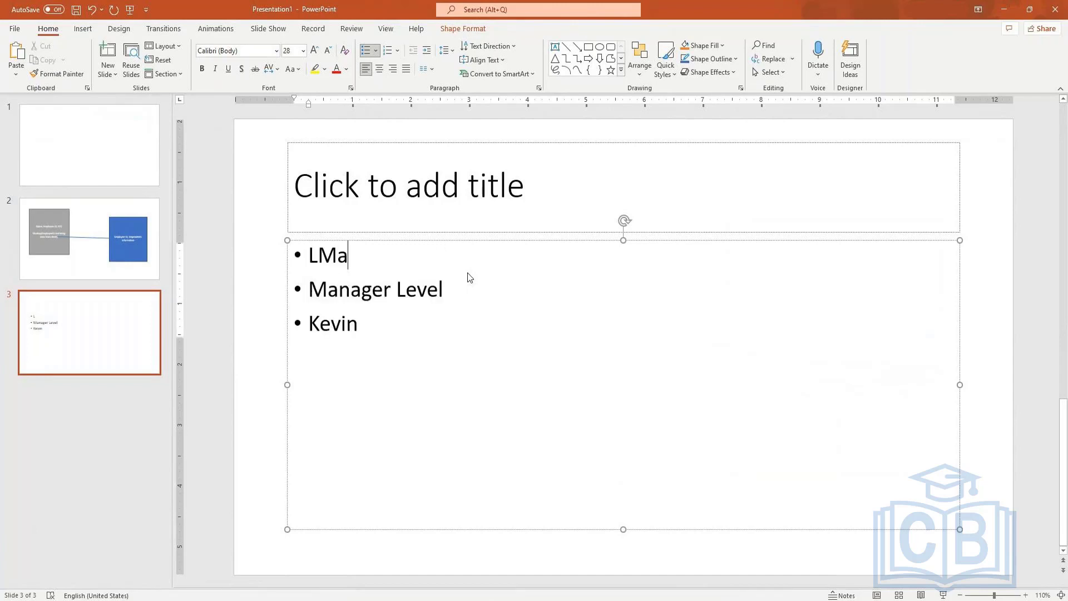
pyautogui.write('nager Level 2')
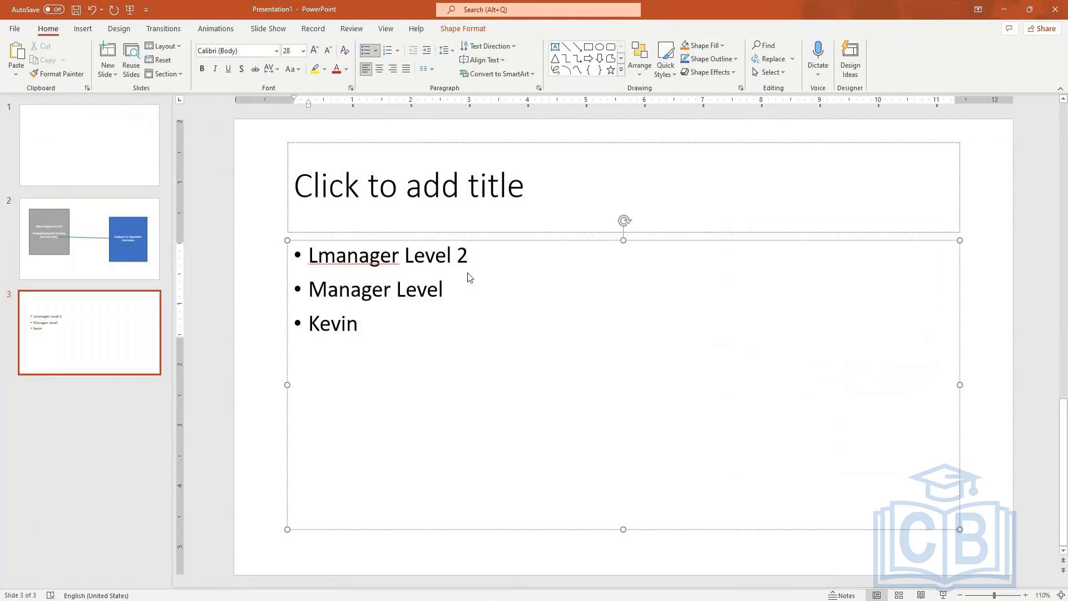
pyautogui.press('Home')
pyautogui.press('Return')
pyautogui.press('Up')
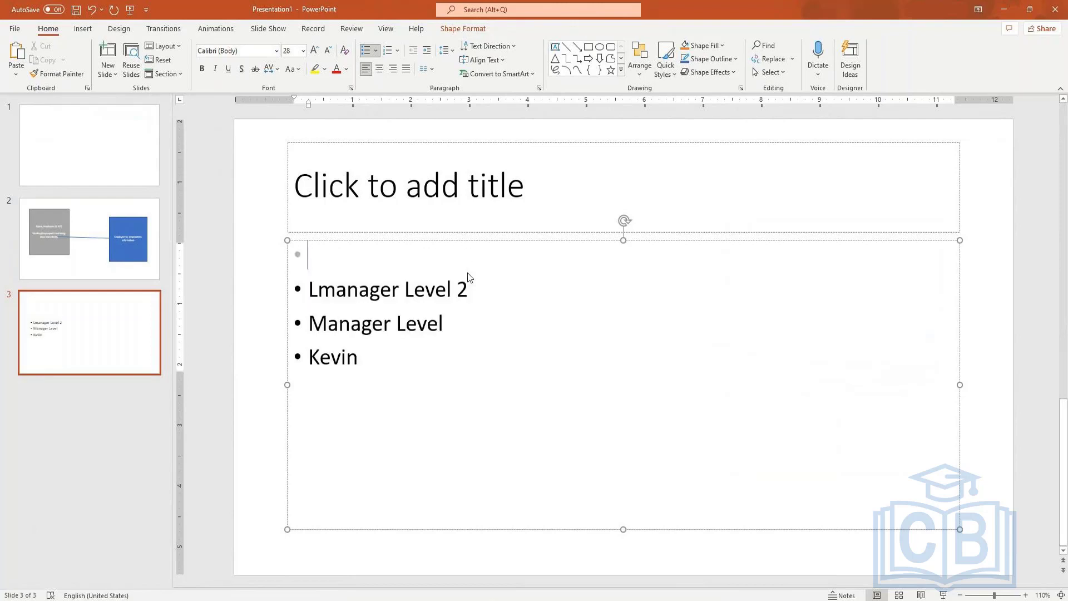
pyautogui.press('Return')
pyautogui.press('Up')
pyautogui.write('CEO')
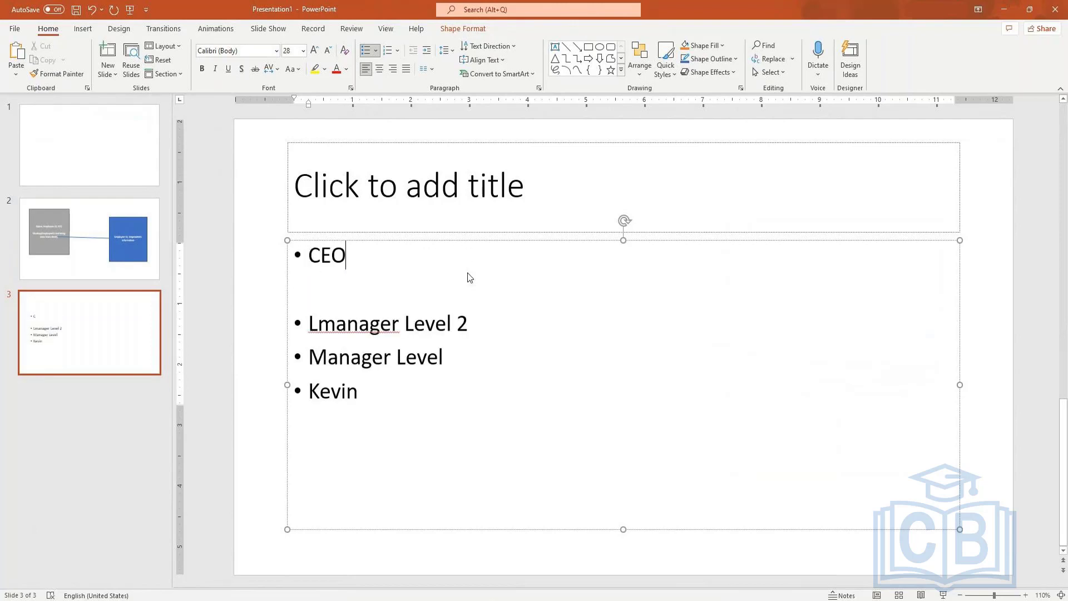
# Switch to Workday and check the Lokup ORg column in the [VISH] Advance report output
pyautogui.click(1013, 11)
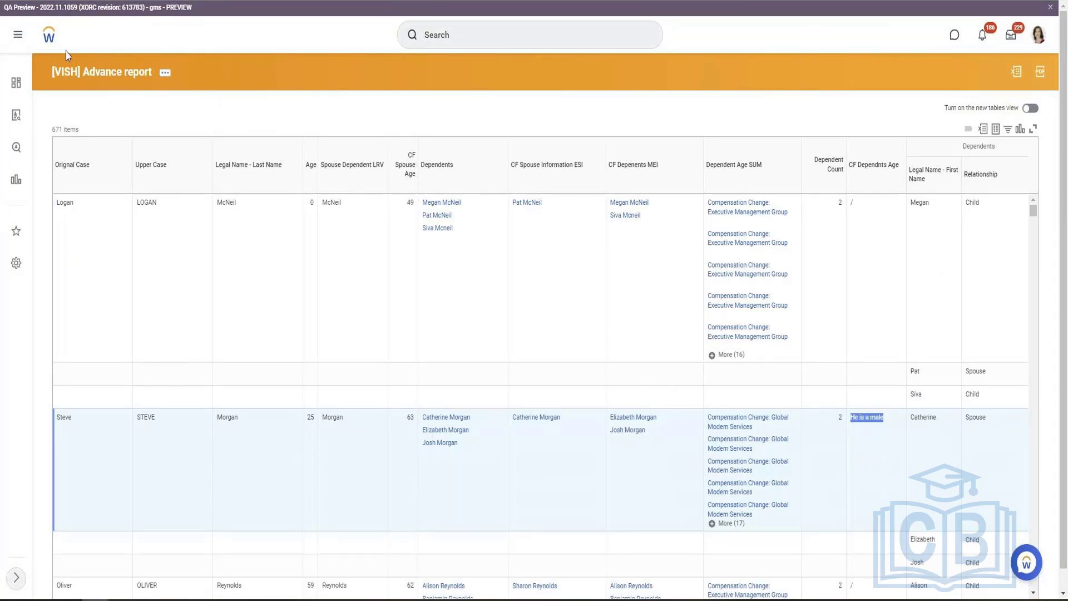
pyautogui.hotkey('alt', 'Left')
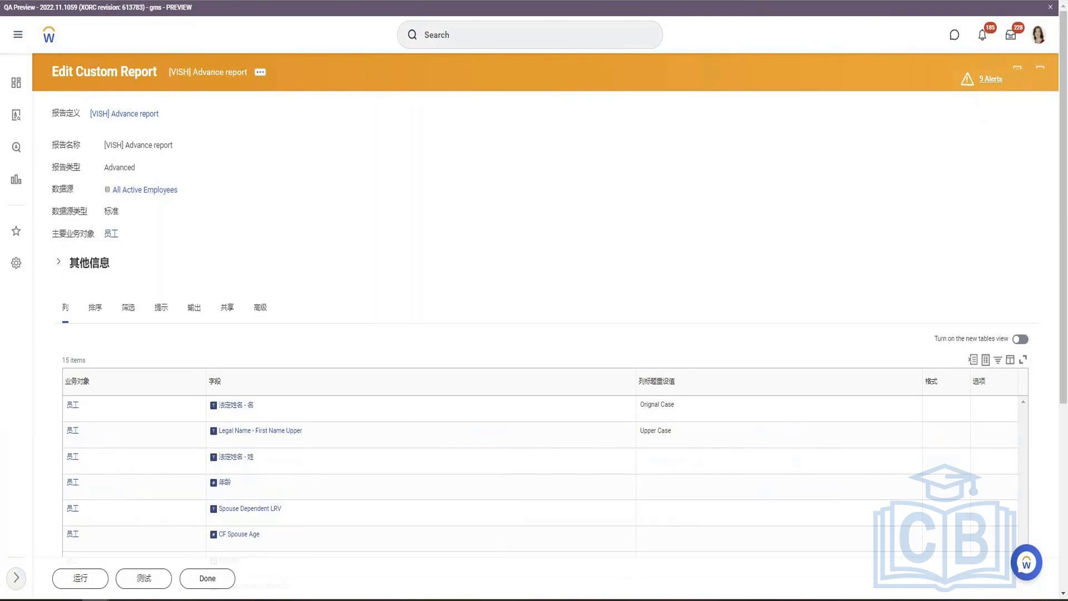
pyautogui.hotkey('alt', 'Left')
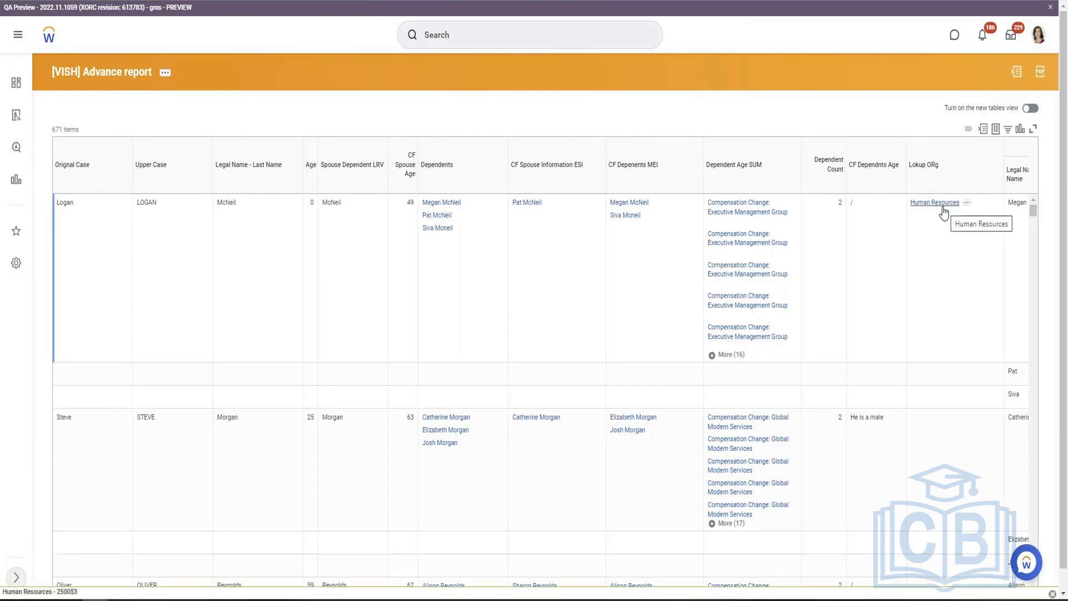
# Reopen the [VISH] Advance report for editing and open the Lokup ORg calculated field from its columns
pyautogui.click(256, 1)
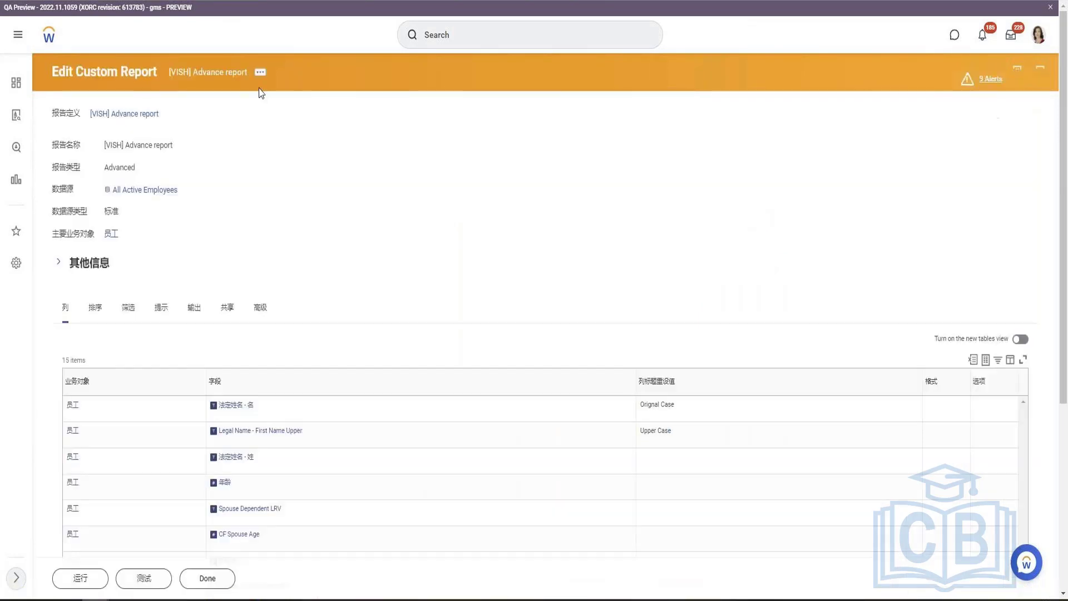
pyautogui.click(260, 73)
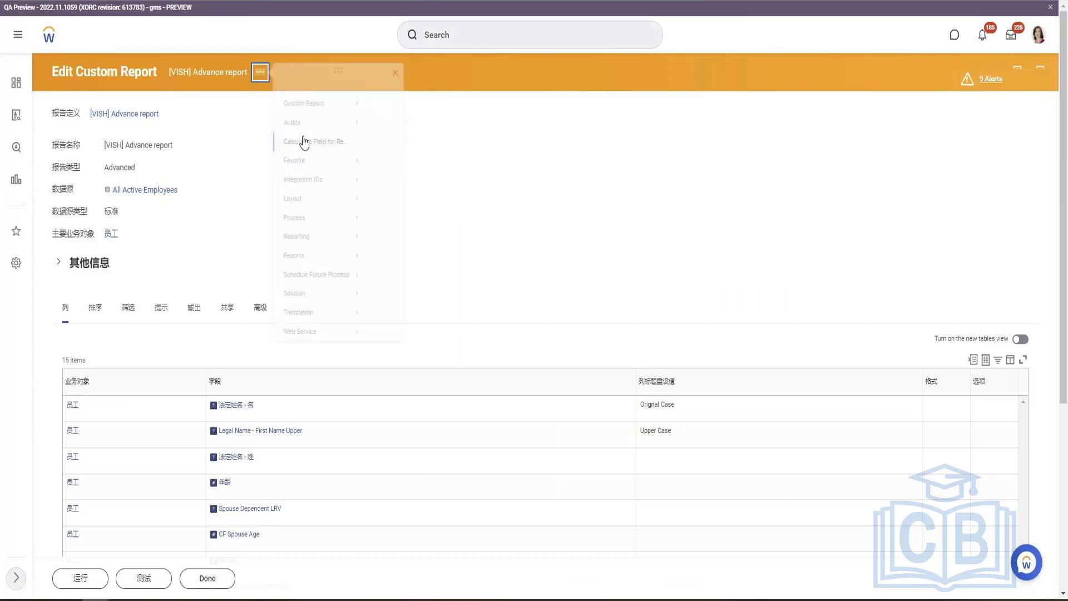
pyautogui.moveTo(301, 126)
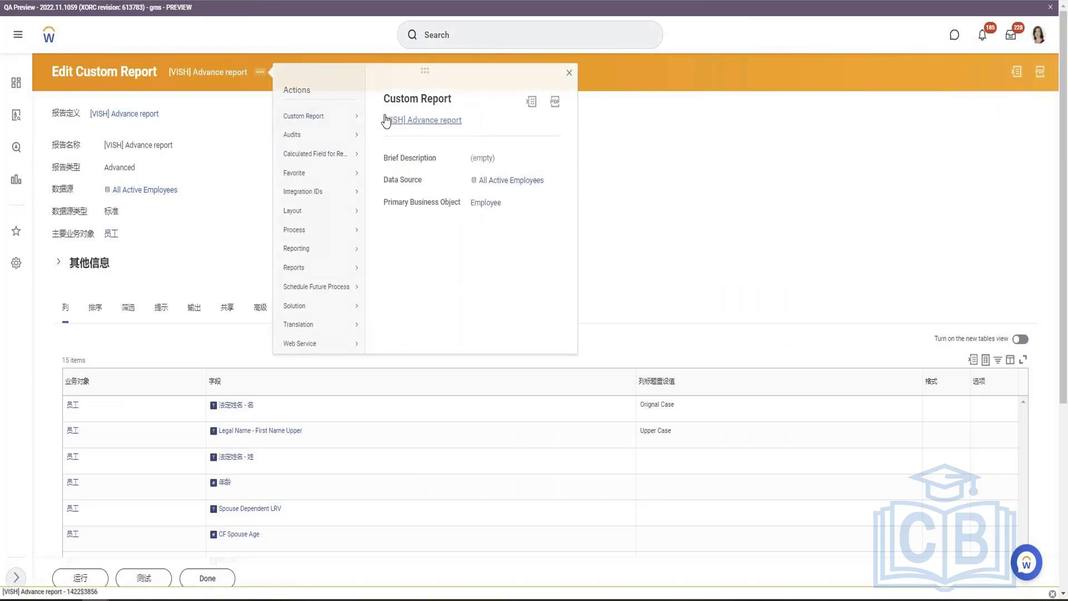
pyautogui.click(382, 116)
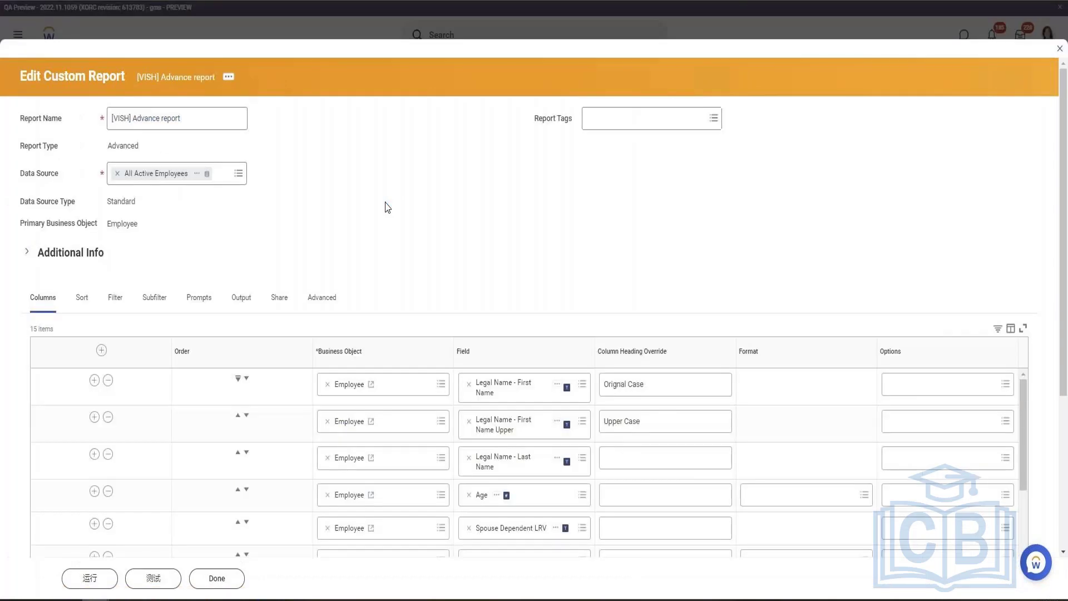
pyautogui.scroll(-5, 389, 233)
pyautogui.scroll(-3, 390, 253)
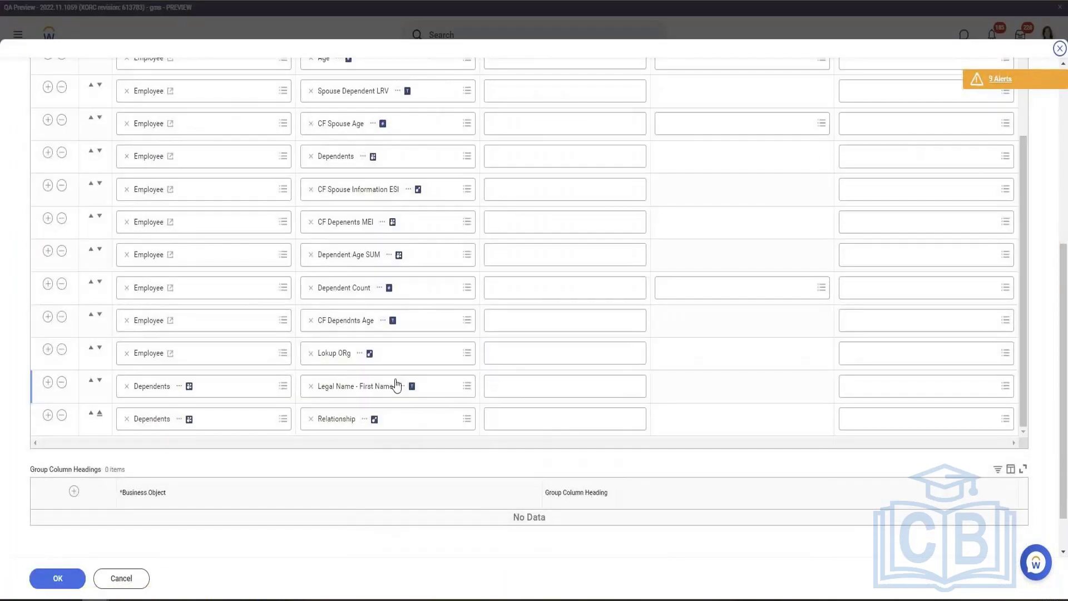
pyautogui.rightClick(376, 367)
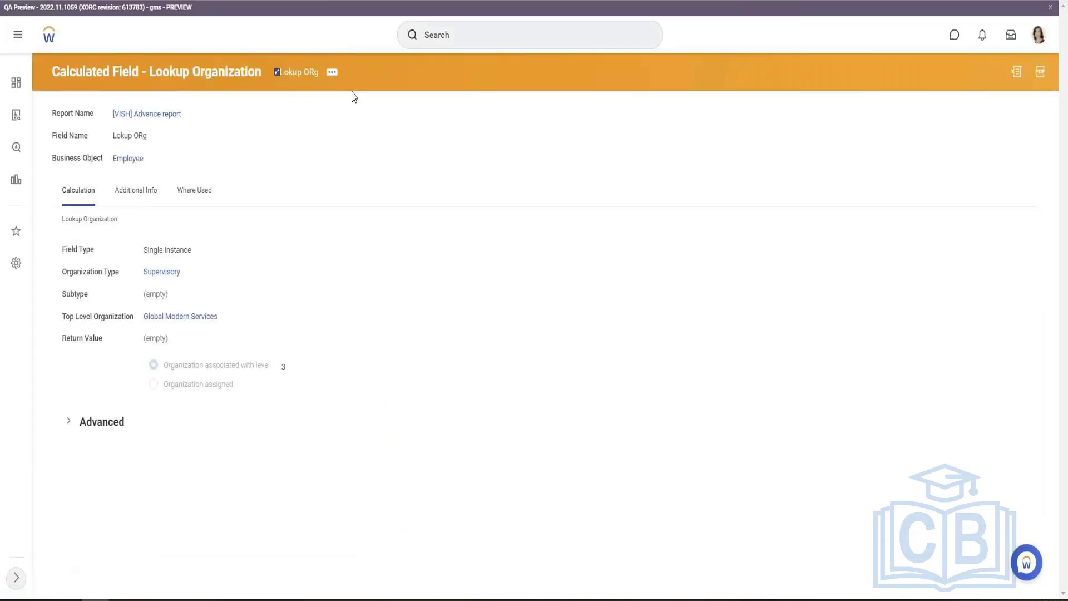
# Edit the Lokup ORg field to return the organization associated with level 1, and save it
pyautogui.click(332, 72)
pyautogui.moveTo(376, 110)
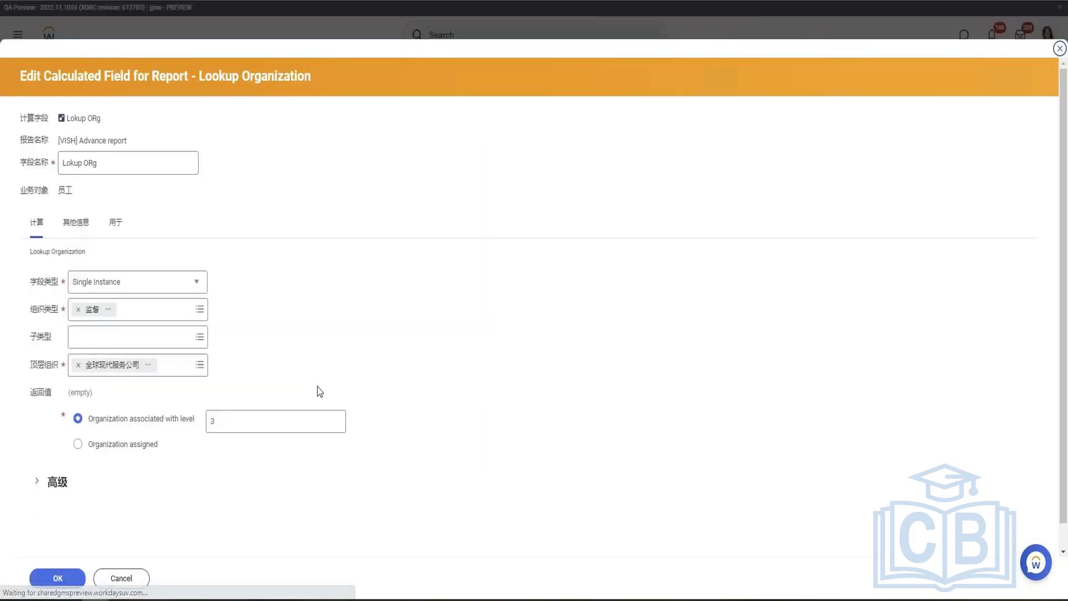
pyautogui.click(252, 426)
pyautogui.write('1')
pyautogui.click(47, 578)
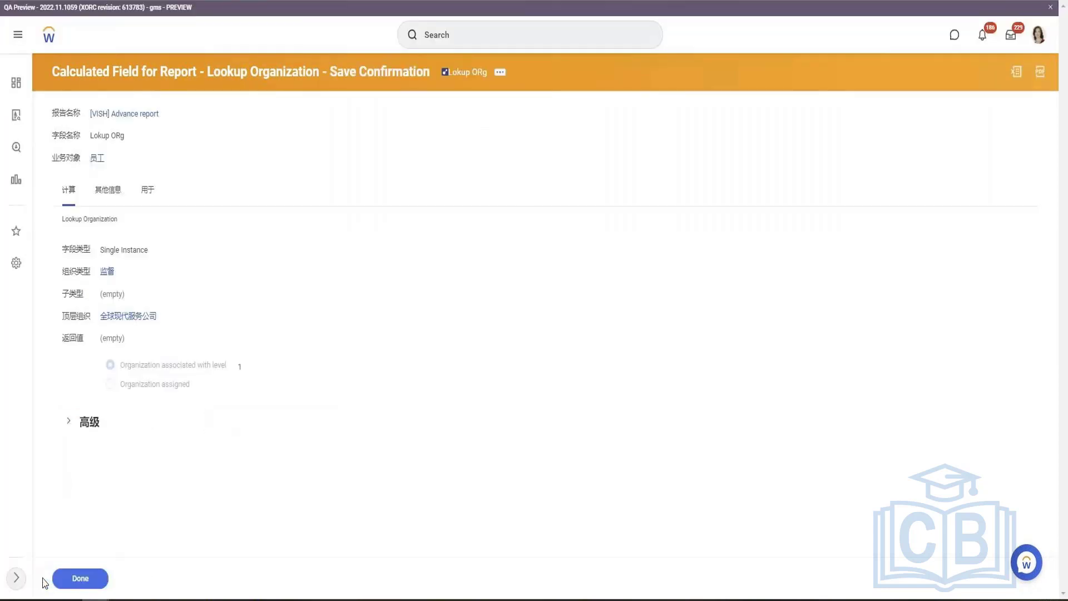
pyautogui.click(75, 576)
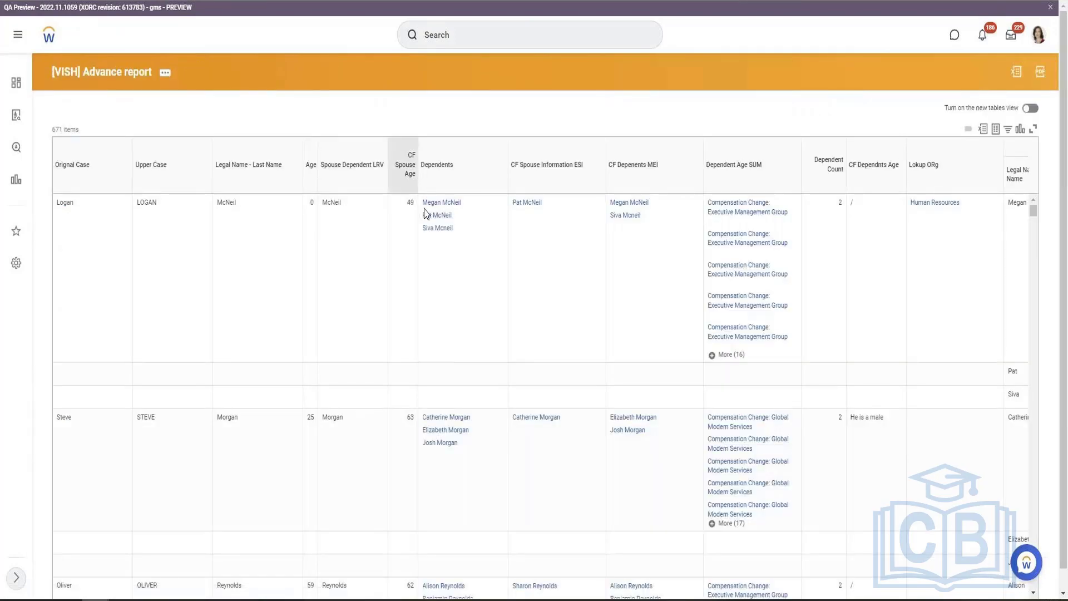
# Open the signed-in worker's profile and look through its available actions
pyautogui.click(434, 216)
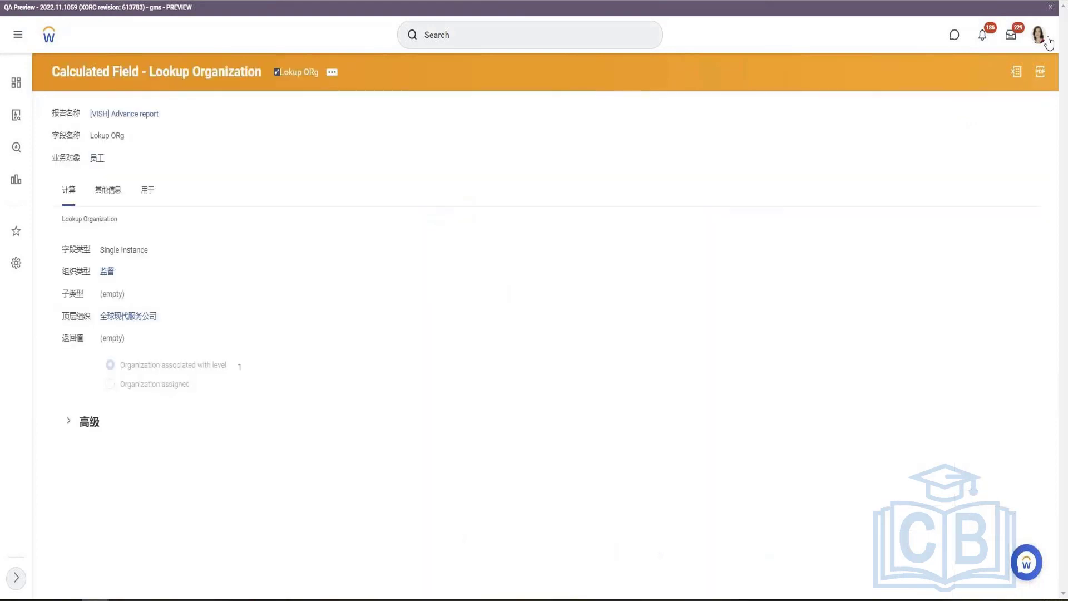
pyautogui.click(1039, 35)
pyautogui.click(973, 160)
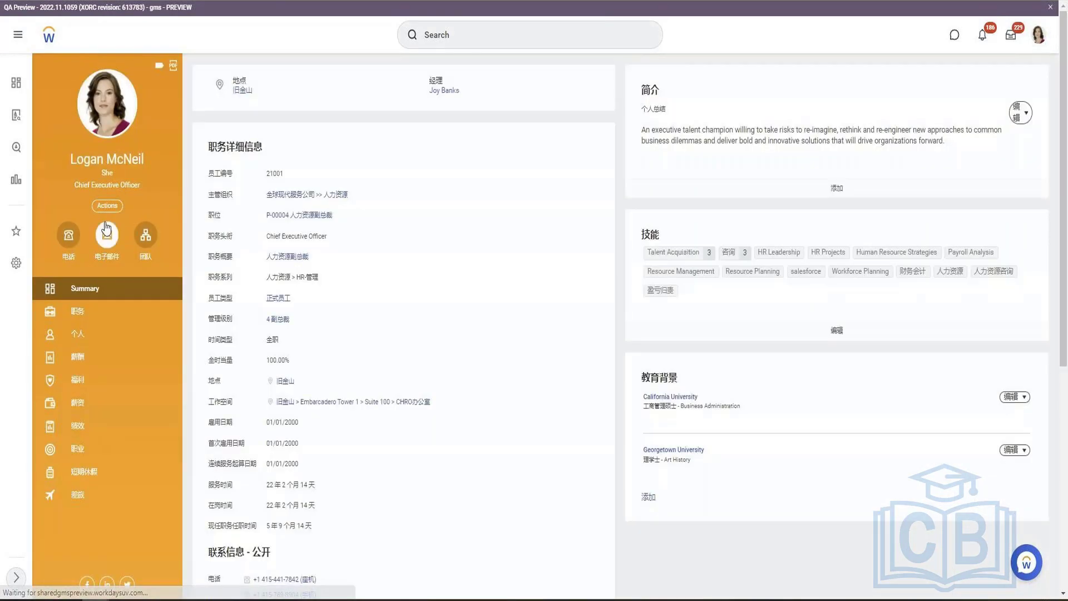
pyautogui.click(107, 206)
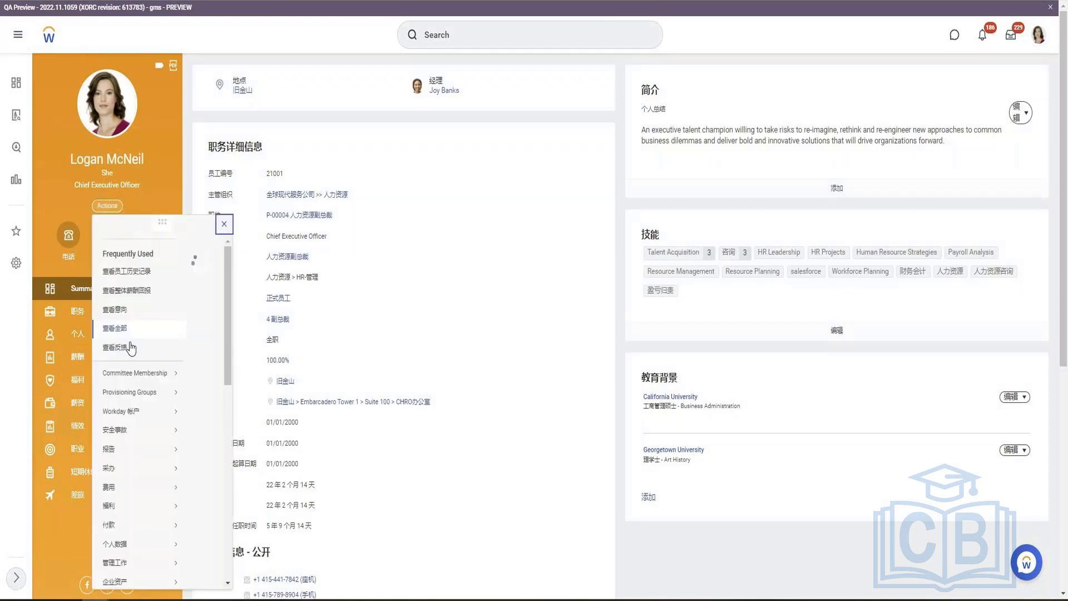
pyautogui.scroll(-9, 157, 477)
pyautogui.moveTo(158, 473)
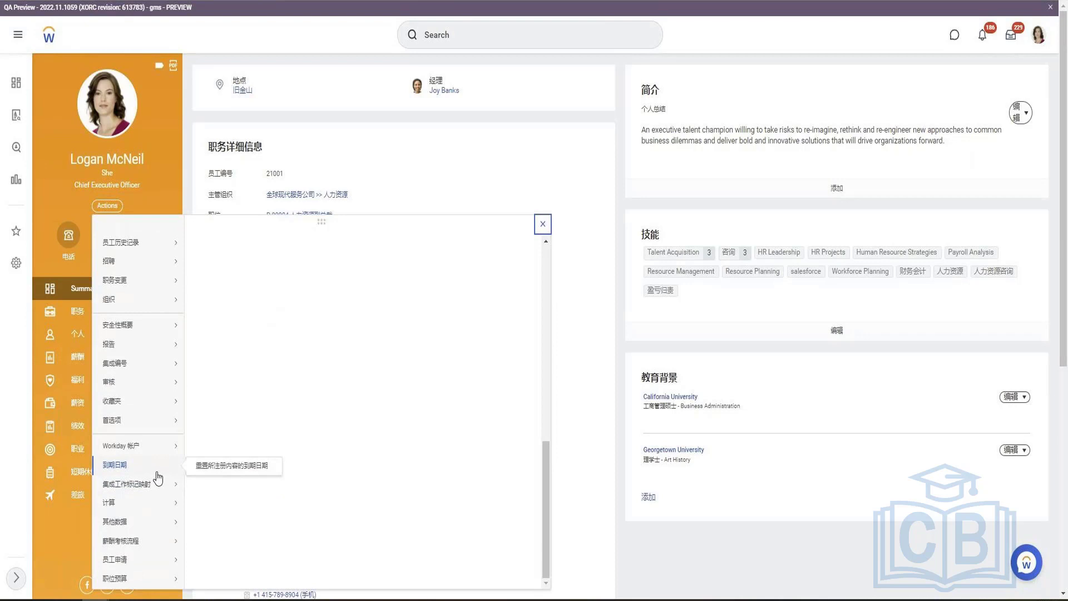
pyautogui.moveTo(142, 451)
pyautogui.moveTo(160, 494)
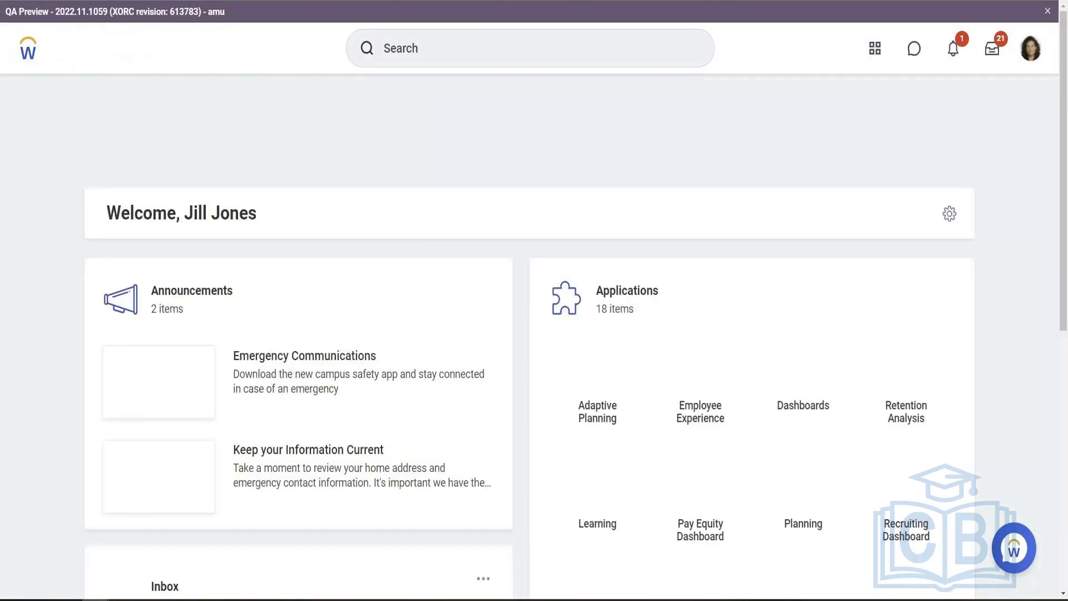
# Search the other Workday tenant for "VIS" and look through the results
pyautogui.click(499, 49)
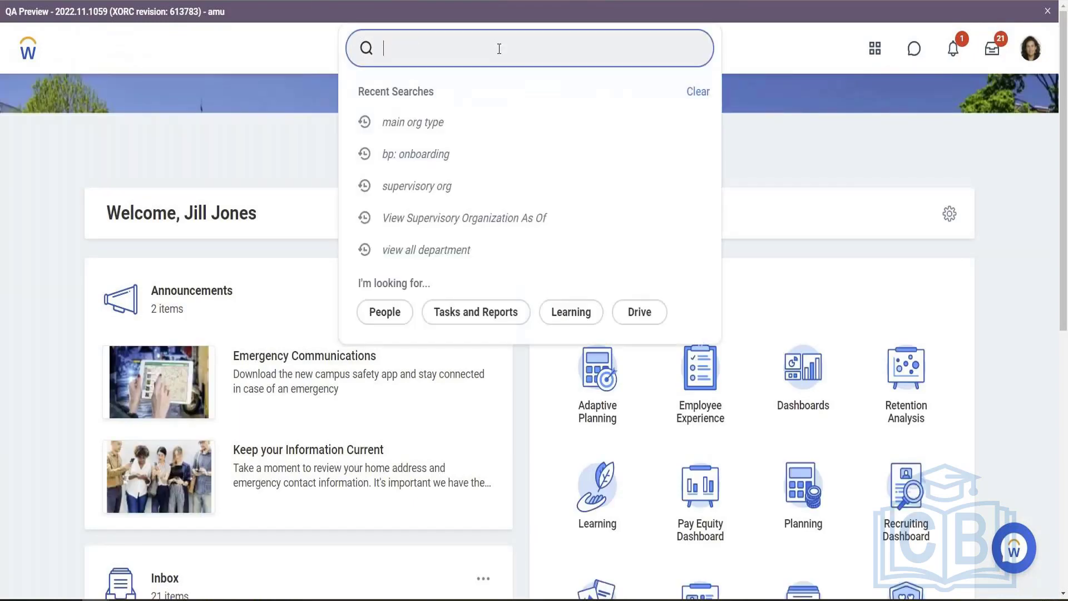
pyautogui.write('VIS')
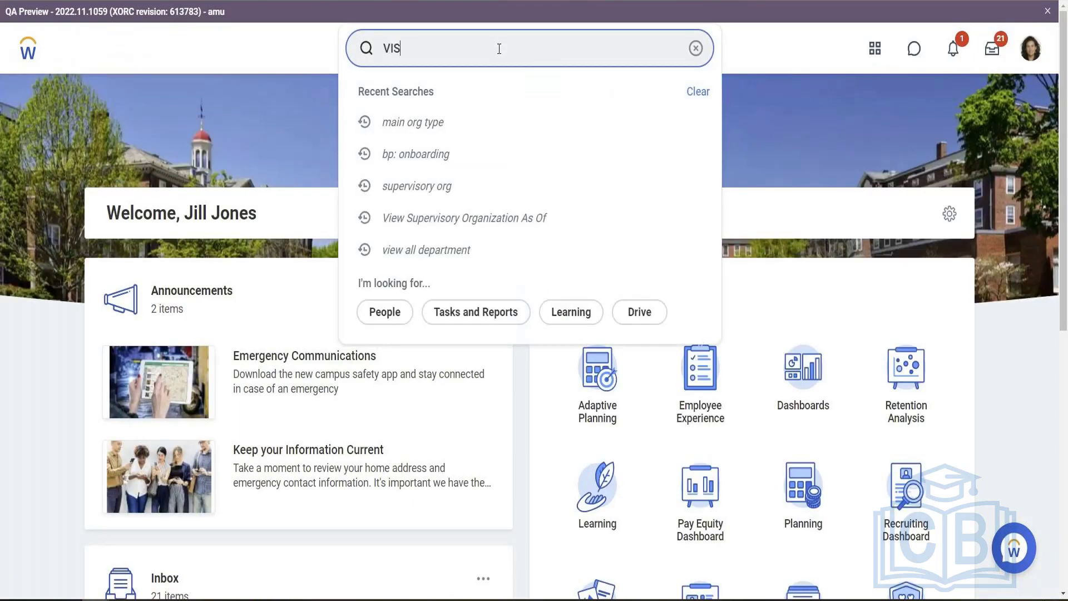
pyautogui.press('Return')
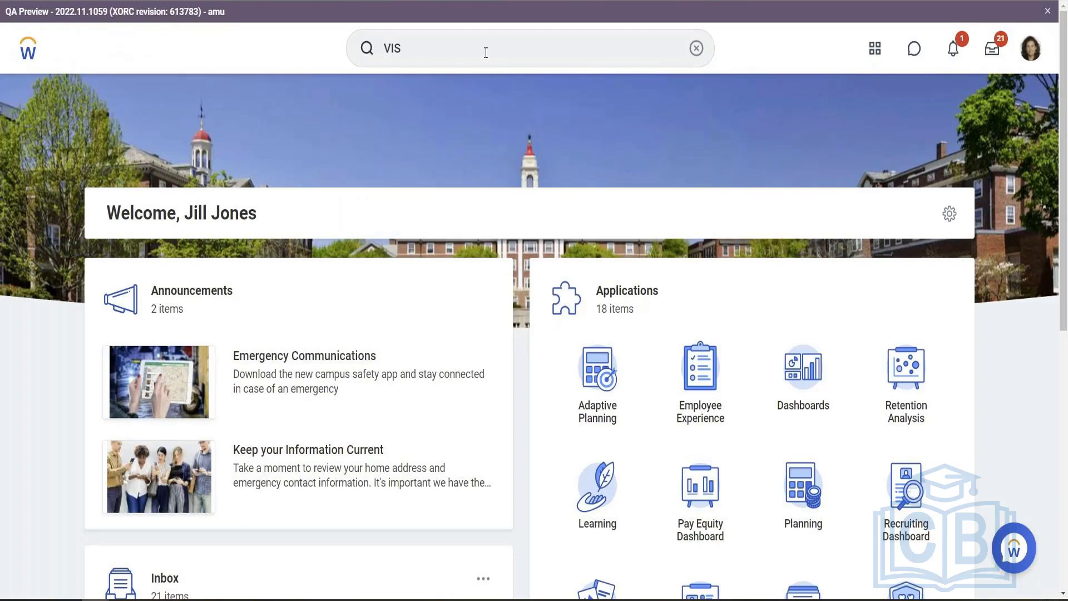
pyautogui.click(485, 52)
pyautogui.write('S')
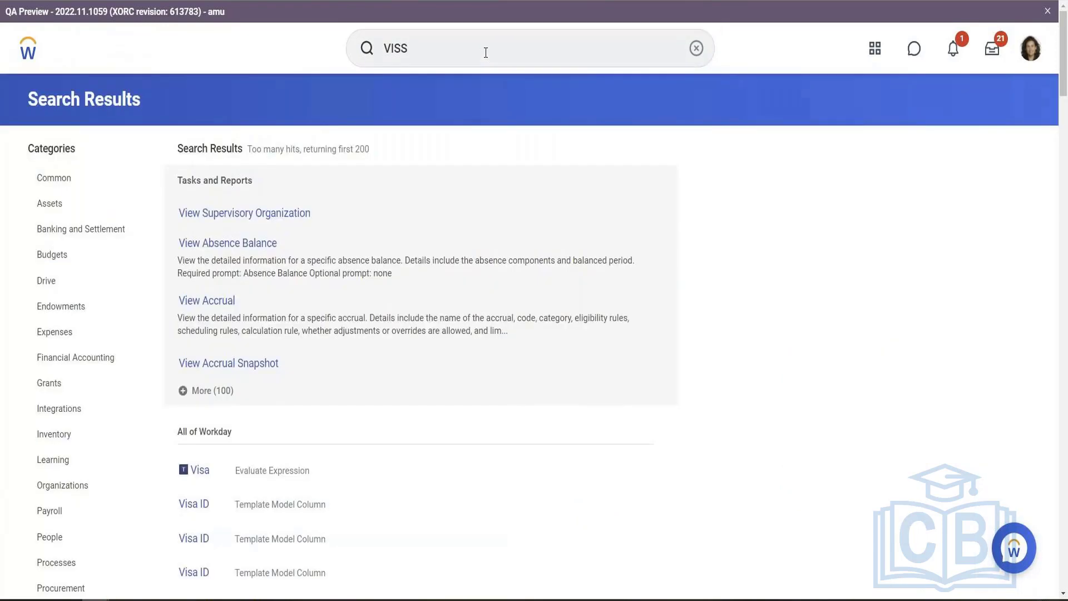
pyautogui.scroll(-13, 486, 362)
pyautogui.scroll(3, 479, 358)
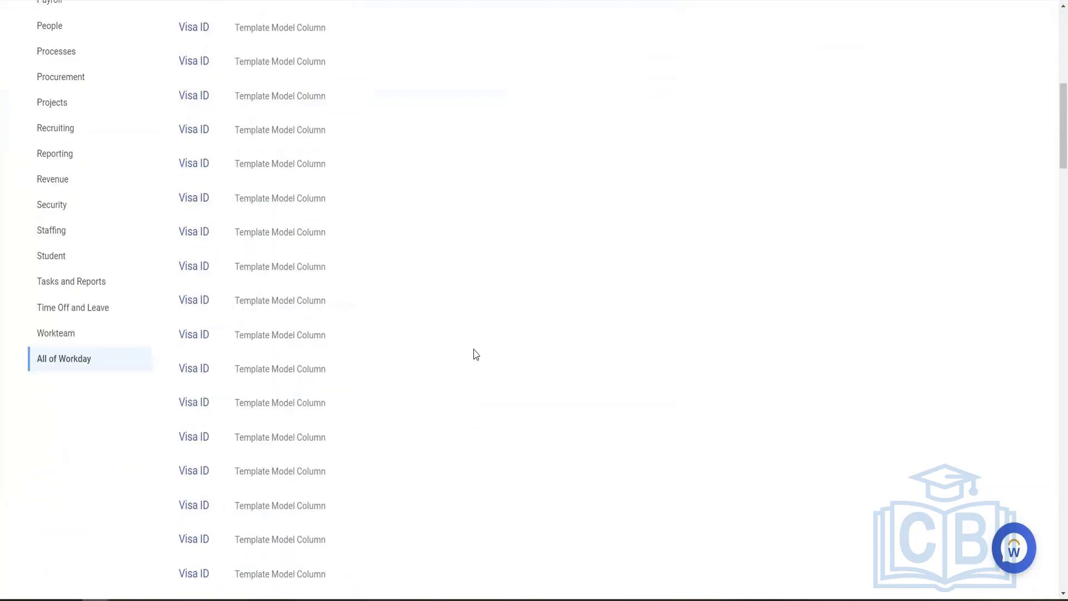
pyautogui.scroll(9, 473, 348)
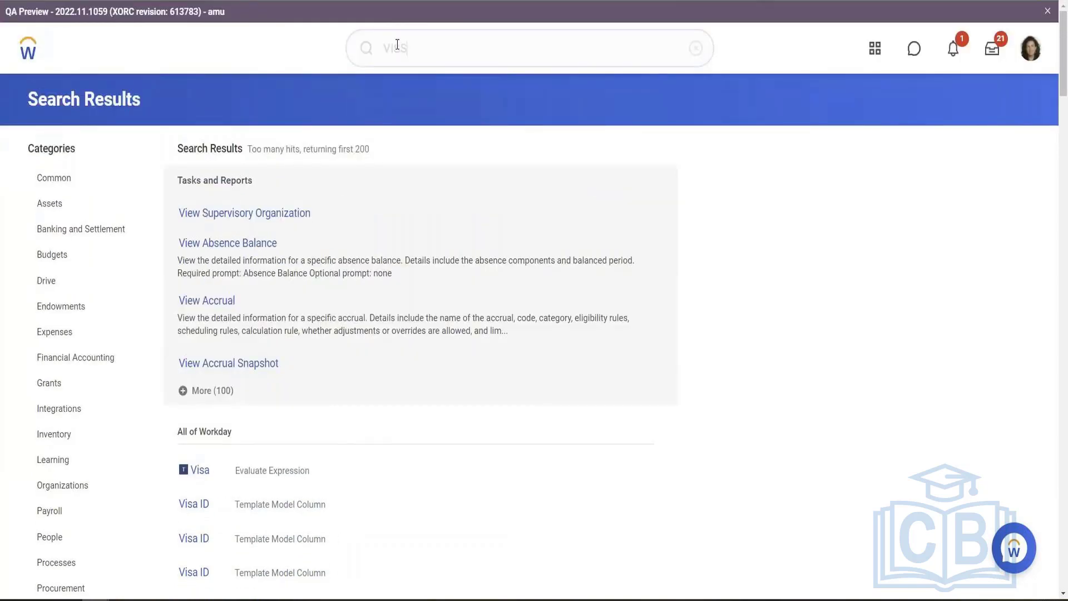
# Replace the search term with "VISH" and run the search again
pyautogui.doubleClick(397, 45)
pyautogui.write('VISH')
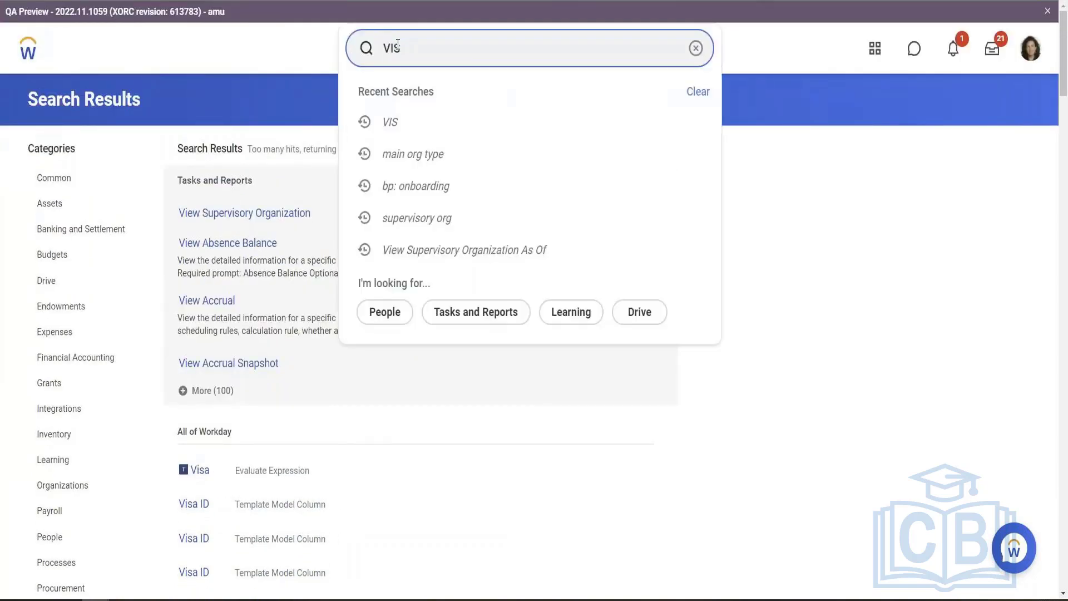
pyautogui.press('Return')
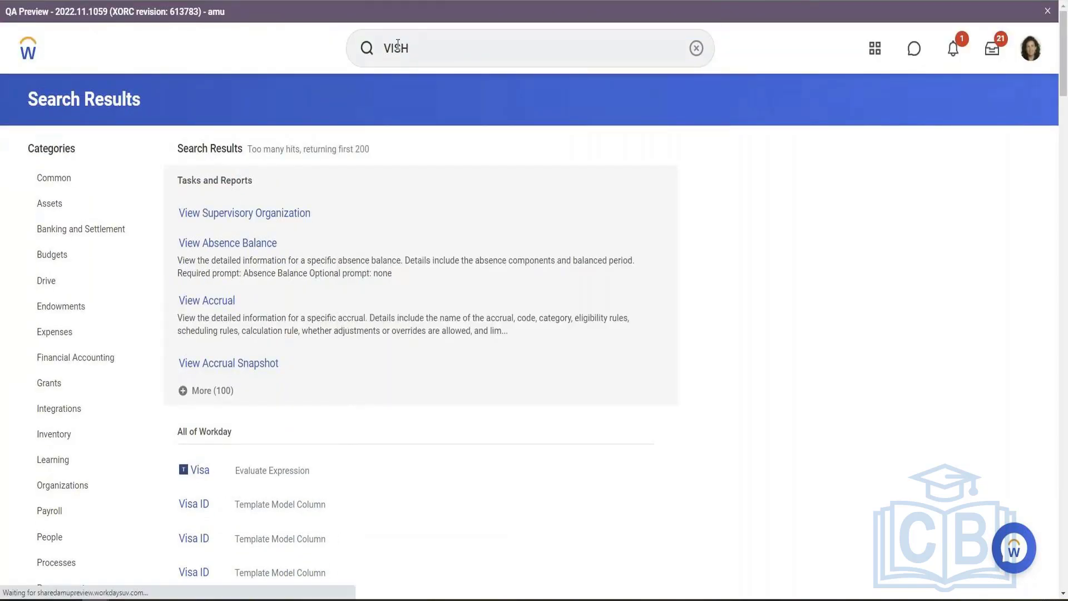
# Search for "Create cust repor" and open the Create Custom Report task
pyautogui.doubleClick(390, 46)
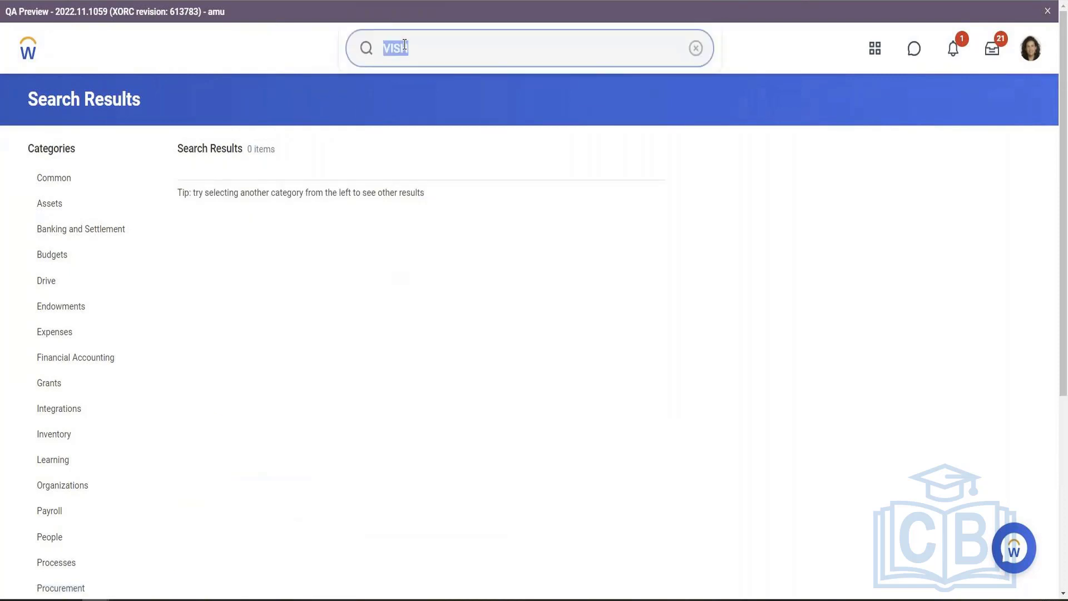
pyautogui.write('Create cus')
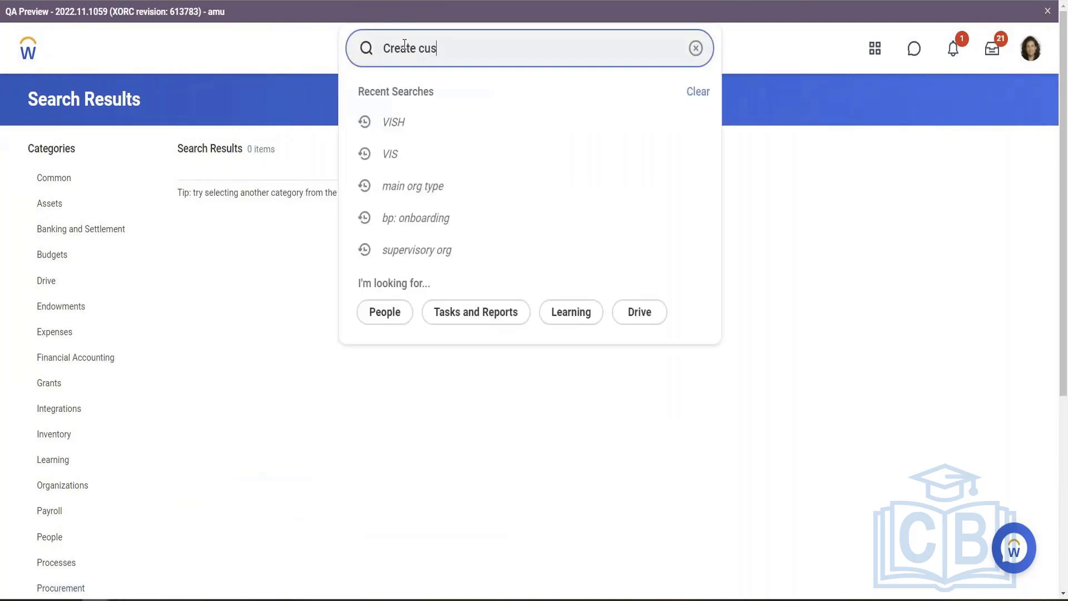
pyautogui.write('t repor')
pyautogui.press('Return')
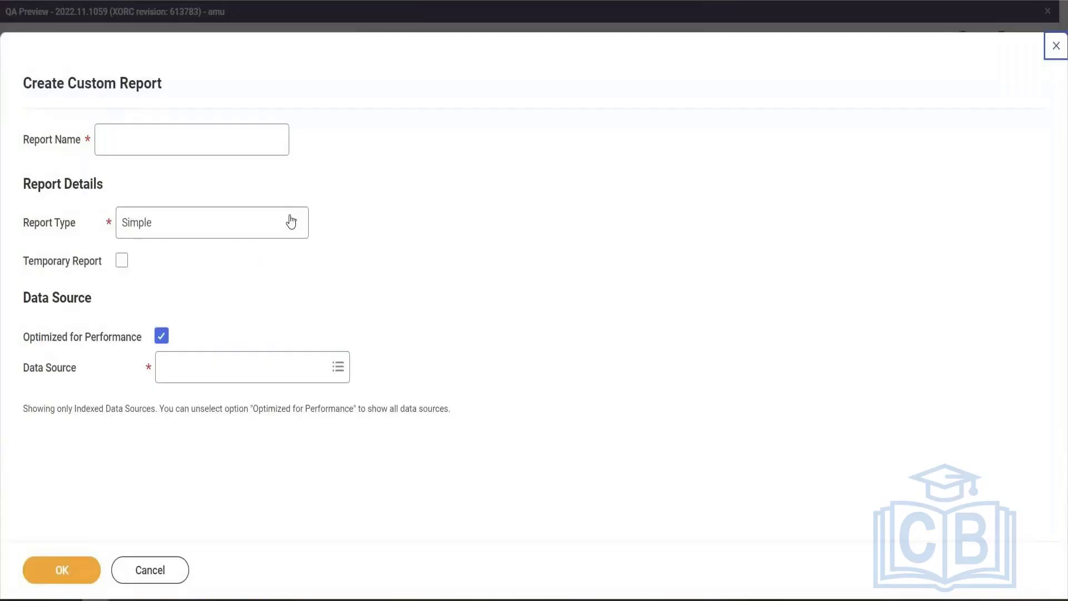
# Name the new custom report VISH Advance Report and set its report type to Advanced
pyautogui.click(175, 145)
pyautogui.write('Ad')
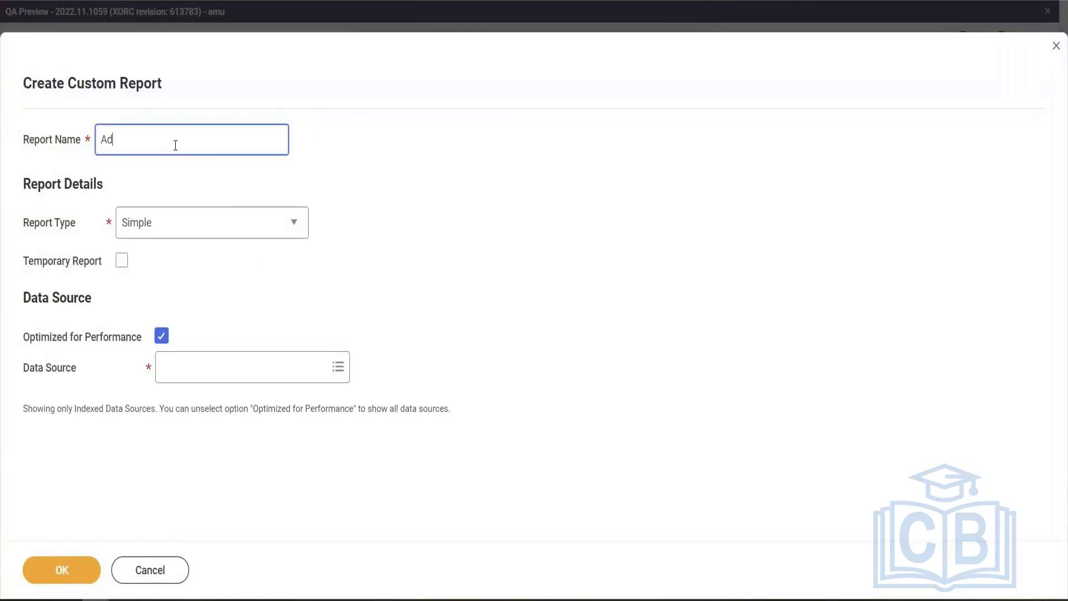
pyautogui.write('vanceVISH Advance Report')
pyautogui.press('Tab')
pyautogui.press('Down')
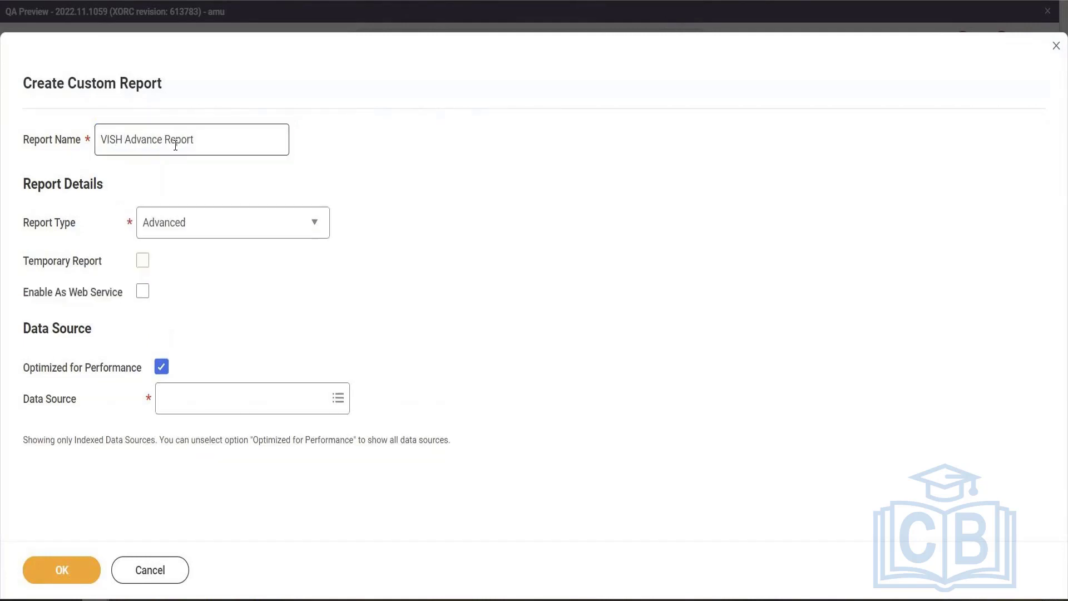
# Turn off Optimized for Performance, choose All Active Employees as the data source, and create the report
pyautogui.press('Tab')
pyautogui.press('Tab')
pyautogui.press('Tab')
pyautogui.press('space')
pyautogui.press('Tab')
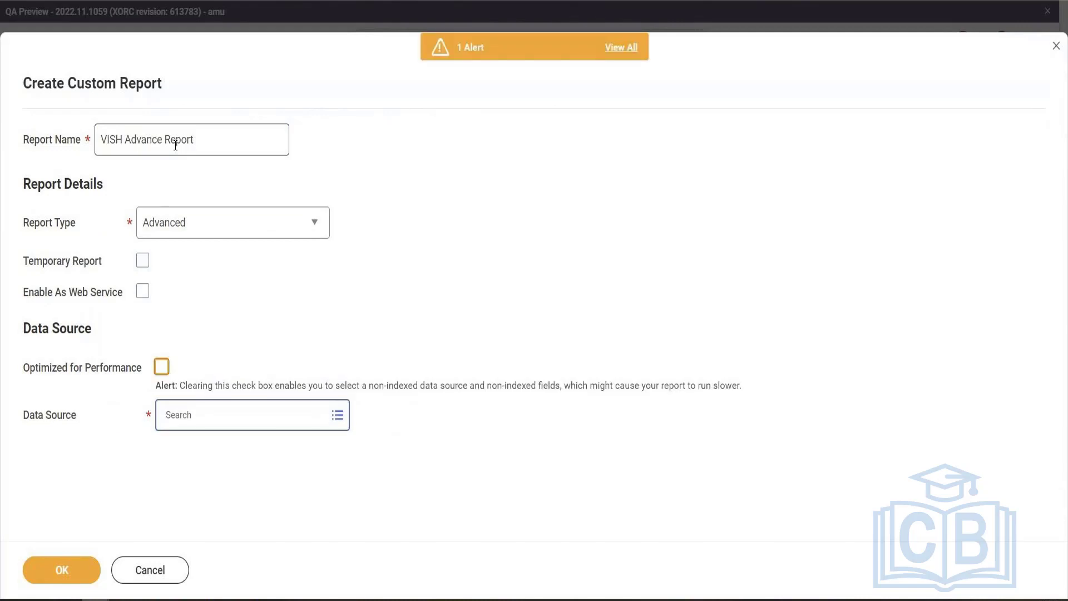
pyautogui.write('All active')
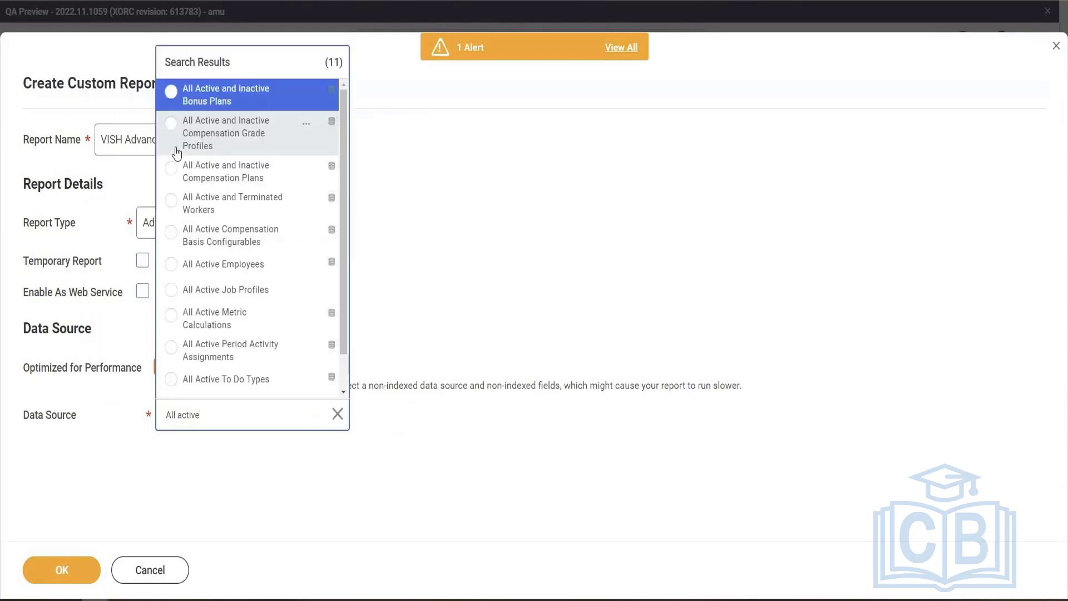
pyautogui.click(245, 264)
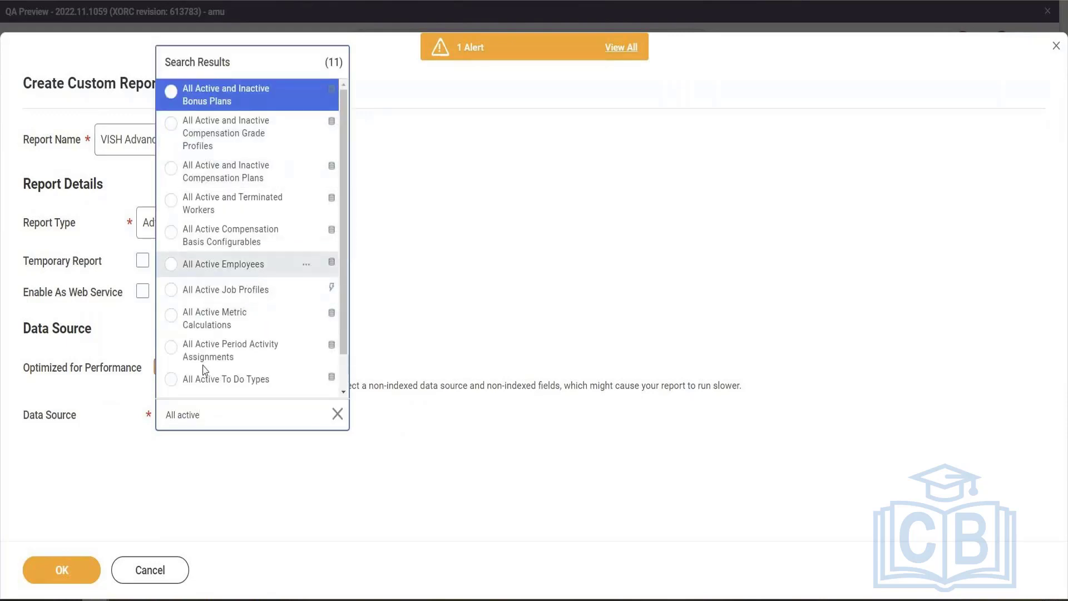
pyautogui.click(83, 567)
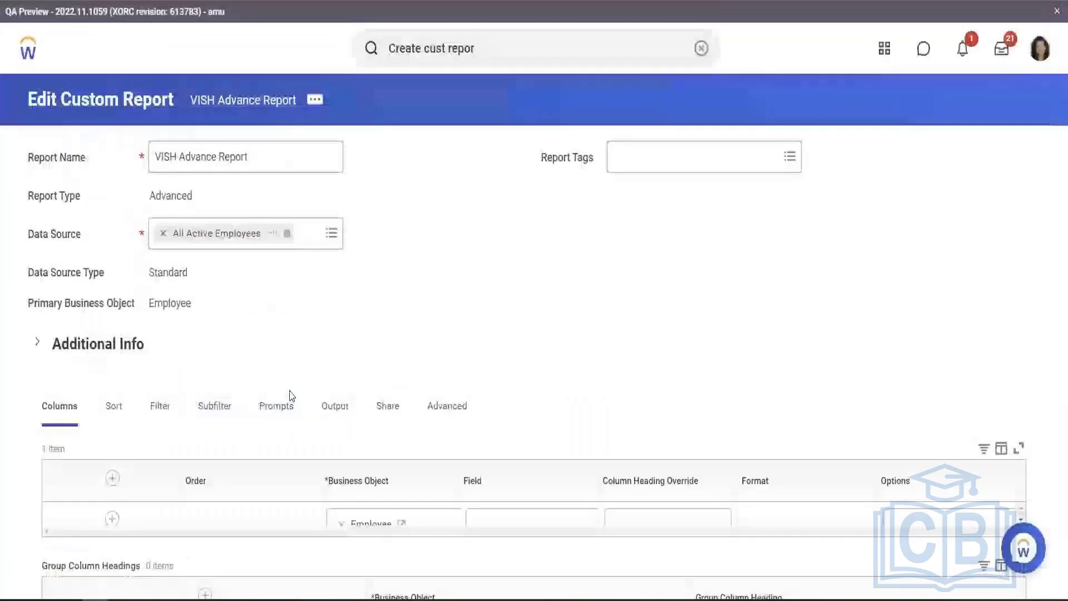
# Set the field of the report's first Employee column to Legal Name - Last Name
pyautogui.scroll(-5, 350, 274)
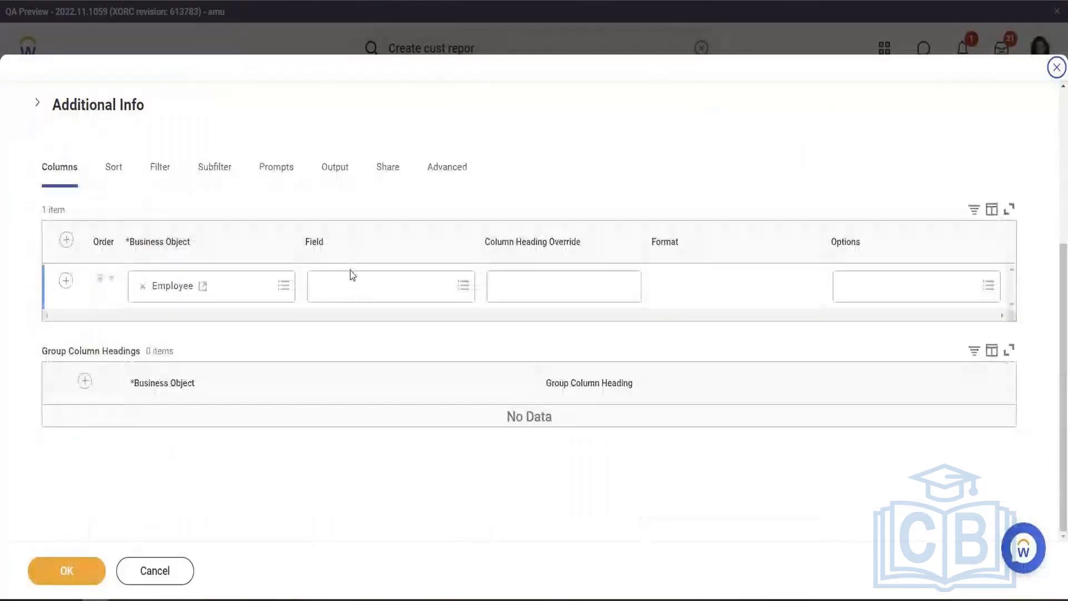
pyautogui.click(356, 289)
pyautogui.write('Emplo')
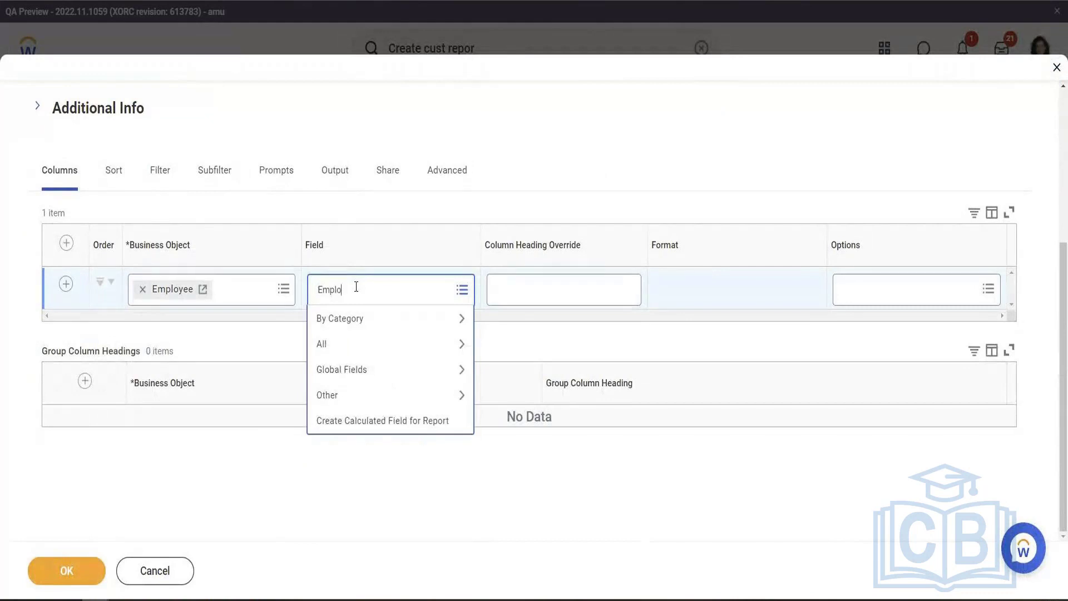
pyautogui.write('yee Name')
pyautogui.hotkey('ctrl', 'a')
pyautogui.write('Lebgal Last Name')
pyautogui.press('Return')
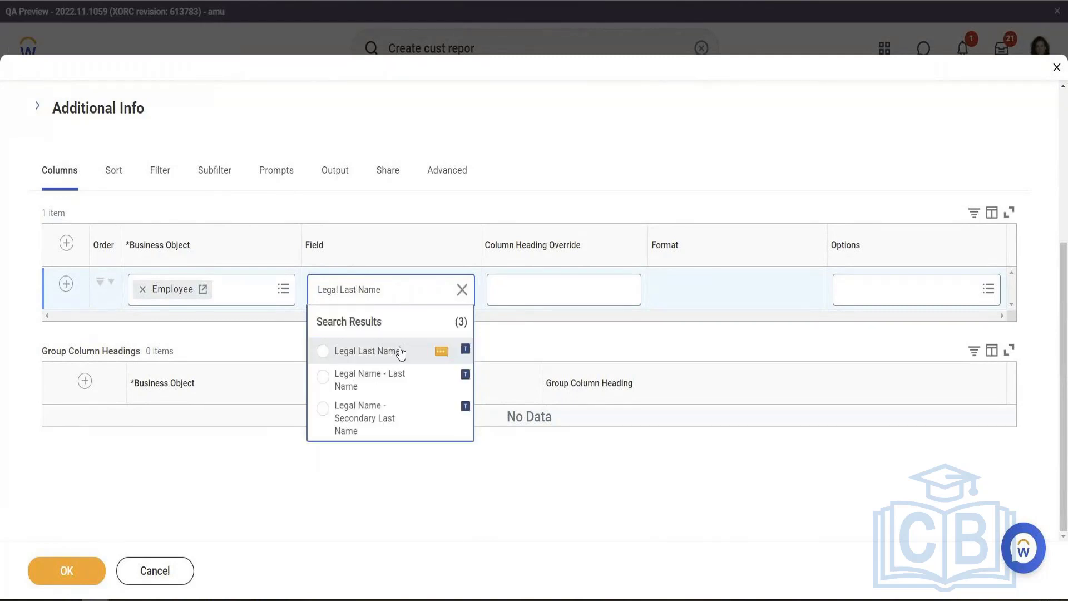
pyautogui.click(381, 384)
# Add a second column and create a report calculated field for it named Organizatiobn Hier, using the Lookup Hierarchy function
pyautogui.click(65, 283)
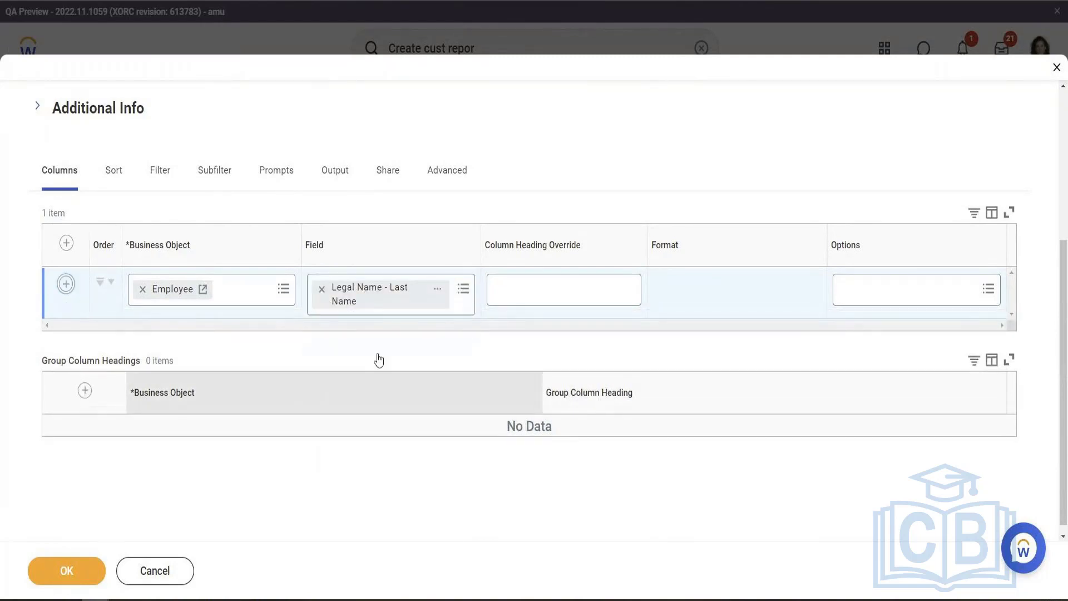
pyautogui.click(374, 341)
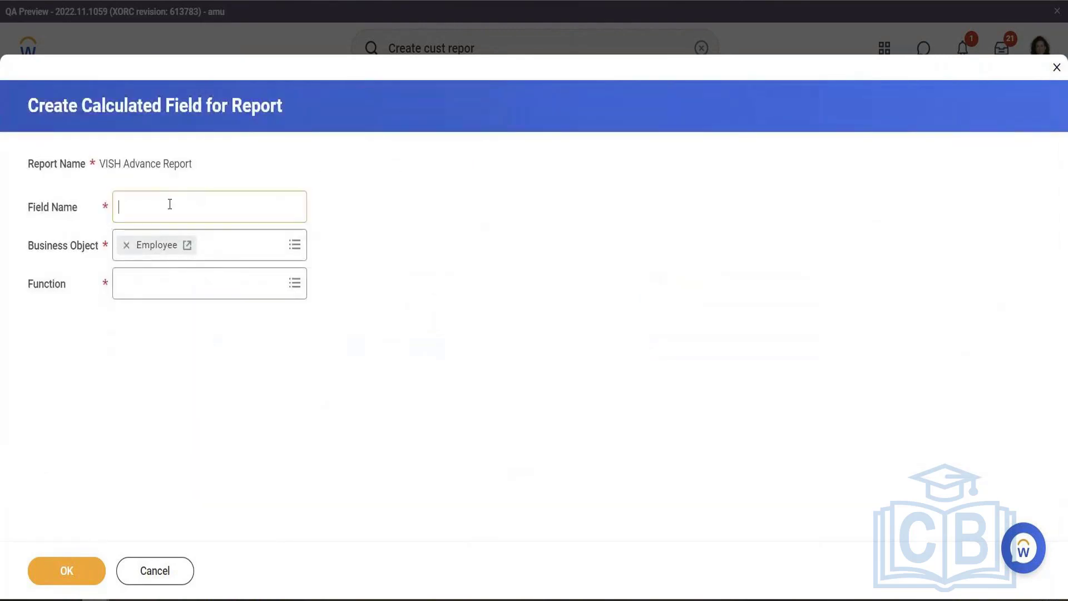
pyautogui.click(170, 204)
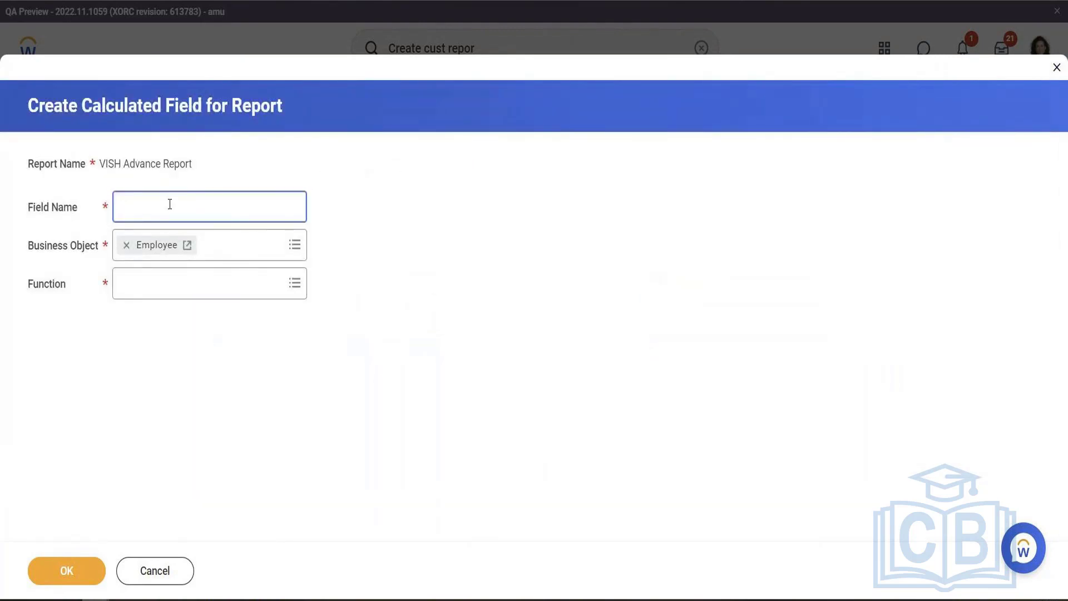
pyautogui.write('Organizatiobn Hier')
pyautogui.click(125, 294)
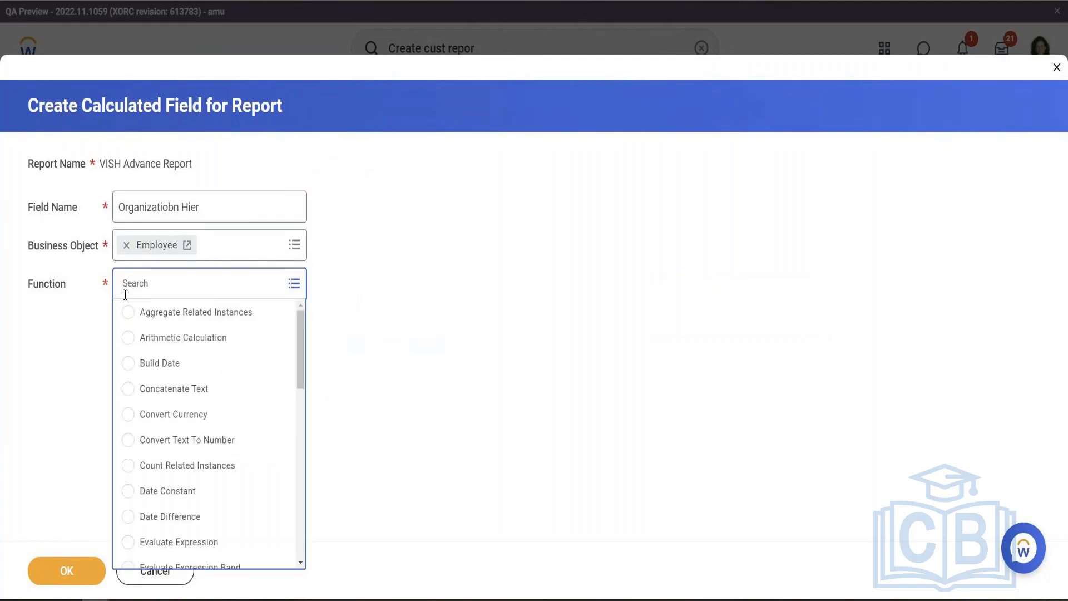
pyautogui.write('Look')
pyautogui.press('Return')
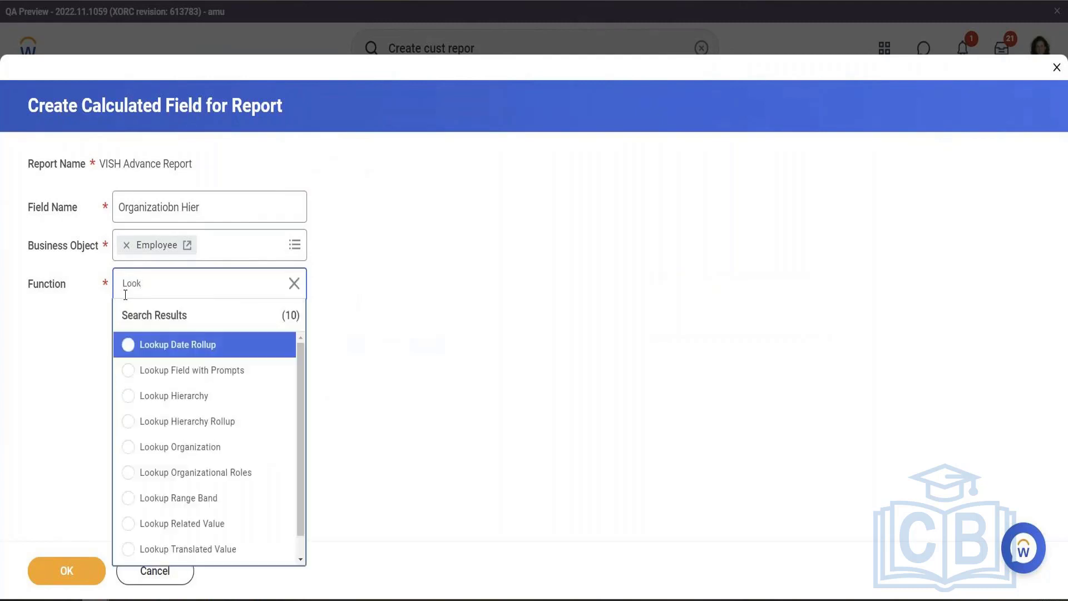
pyautogui.click(173, 393)
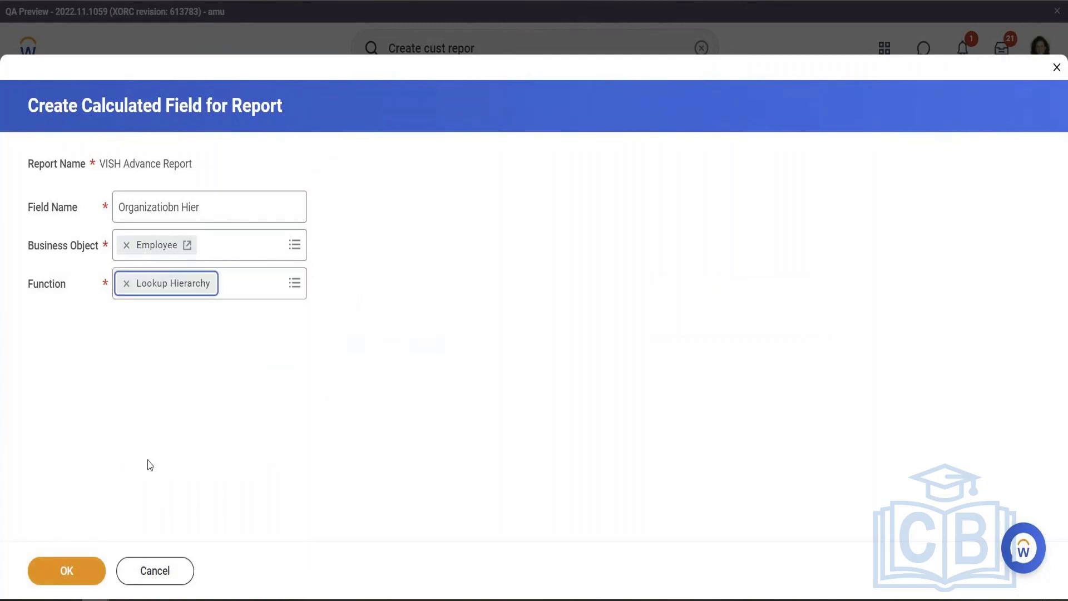
pyautogui.click(95, 570)
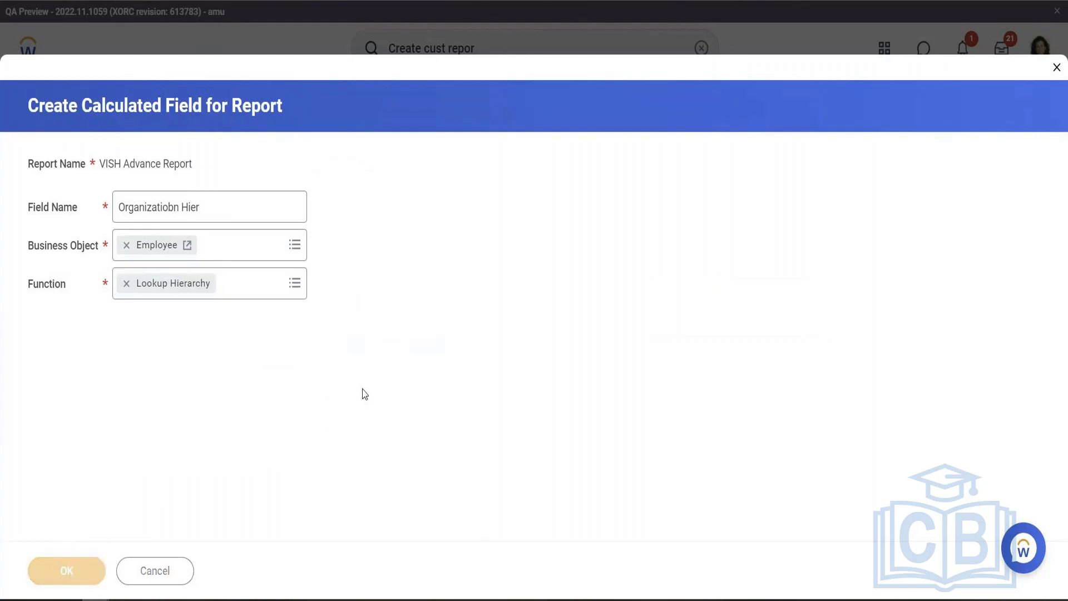
# Set the calculated field's source field to Supervisory Organization and its hierarchy type to Supervisory
pyautogui.click(271, 351)
pyautogui.write('Super')
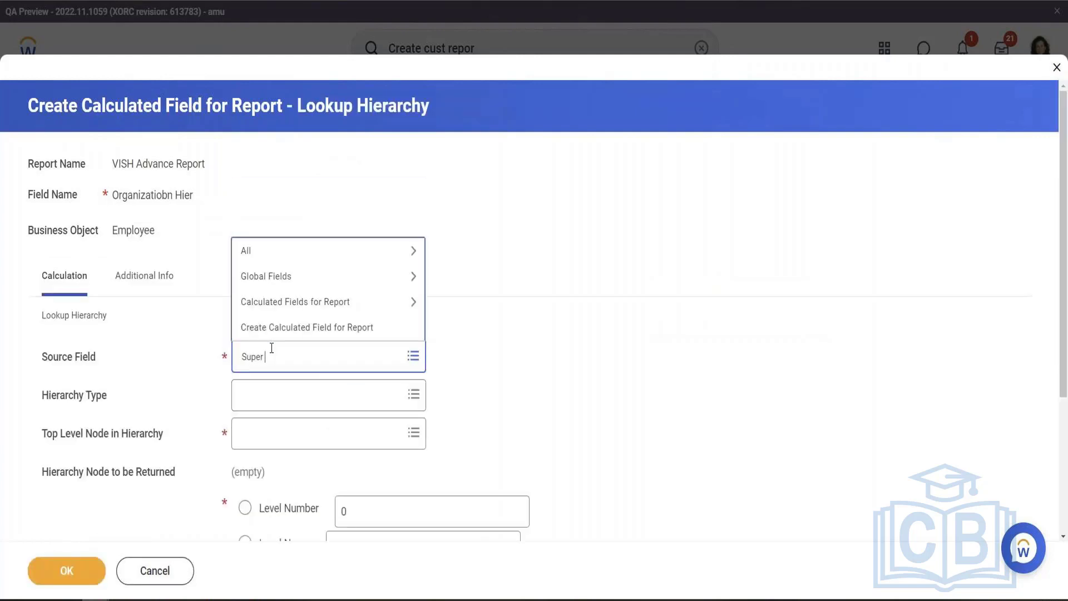
pyautogui.press('Return')
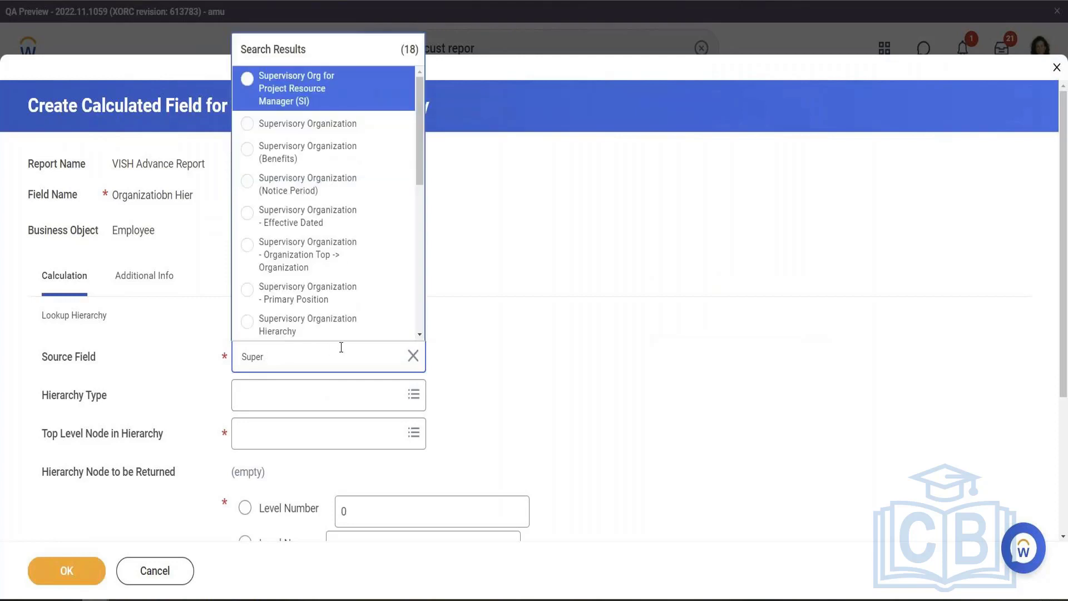
pyautogui.click(333, 123)
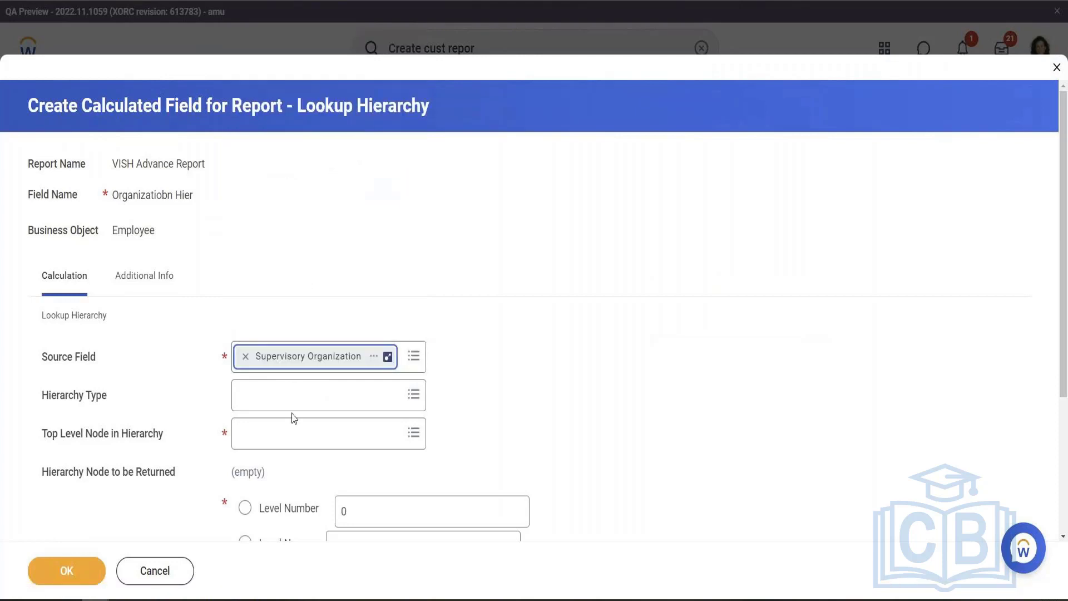
pyautogui.click(299, 396)
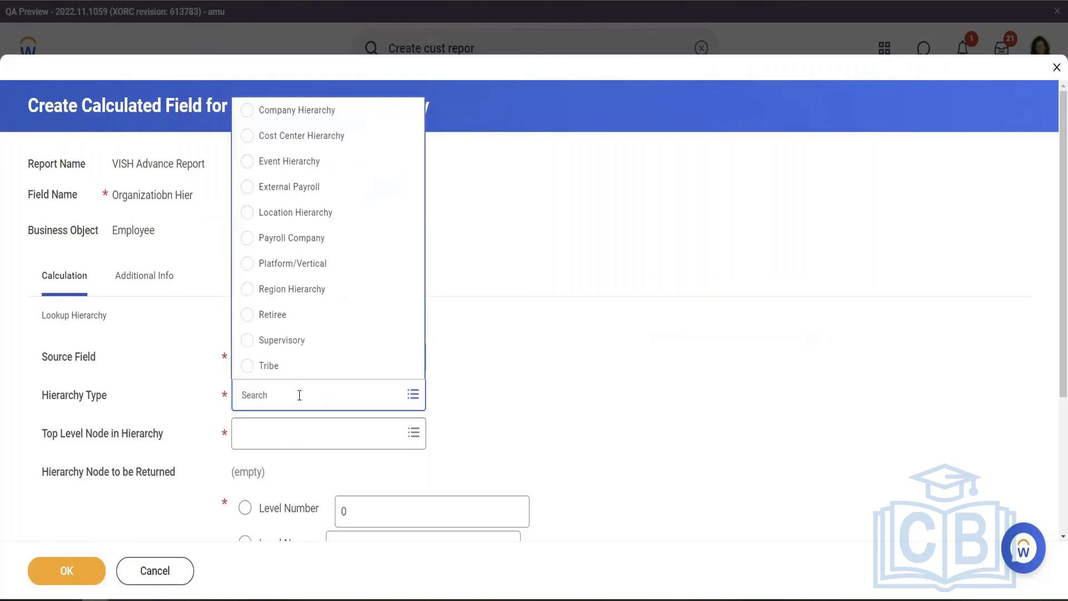
pyautogui.click(290, 341)
# Choose Alma Mater University as the top level node, return level number 1, and save the calculated field
pyautogui.scroll(-2, 556, 365)
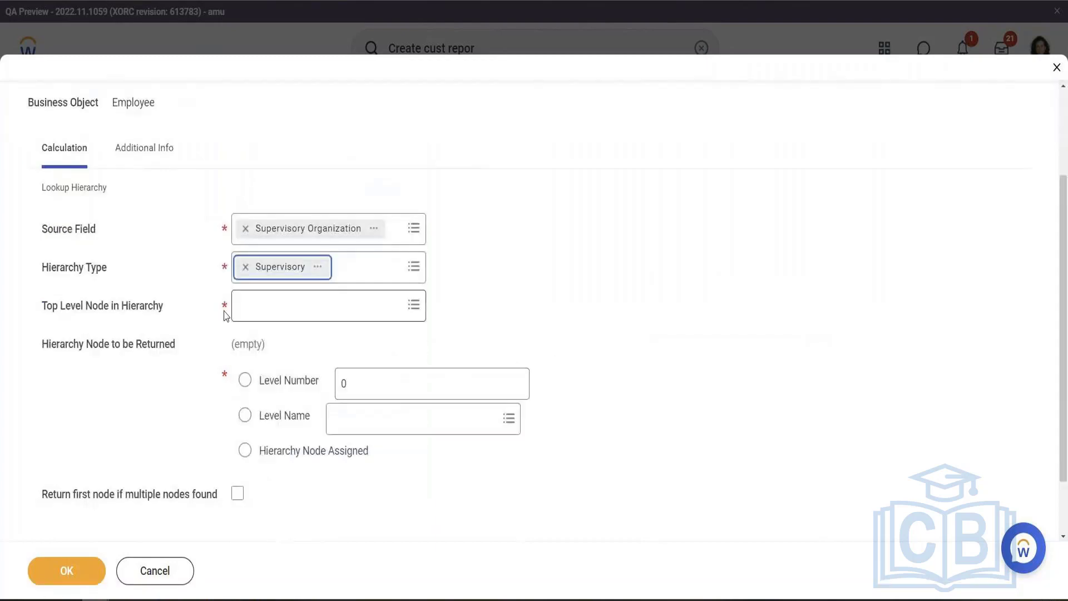
pyautogui.click(293, 312)
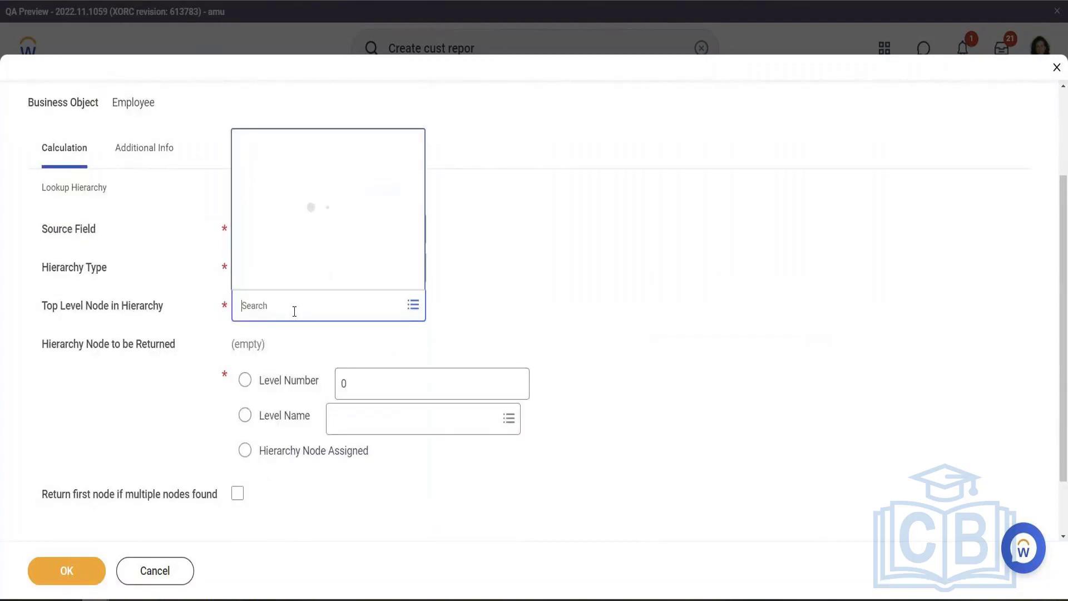
pyautogui.click(288, 250)
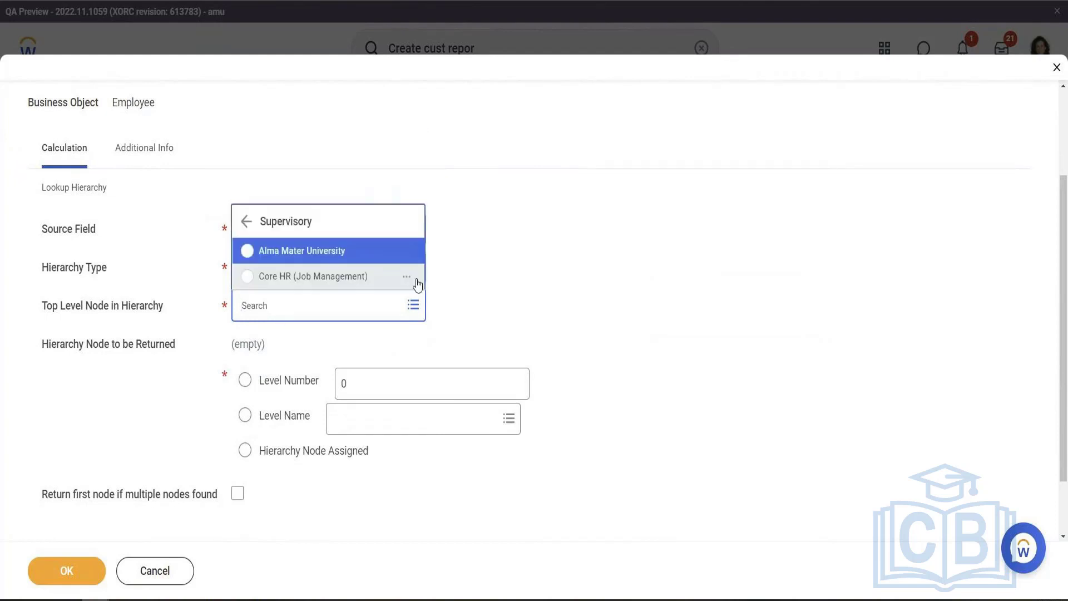
pyautogui.click(308, 255)
pyautogui.click(376, 383)
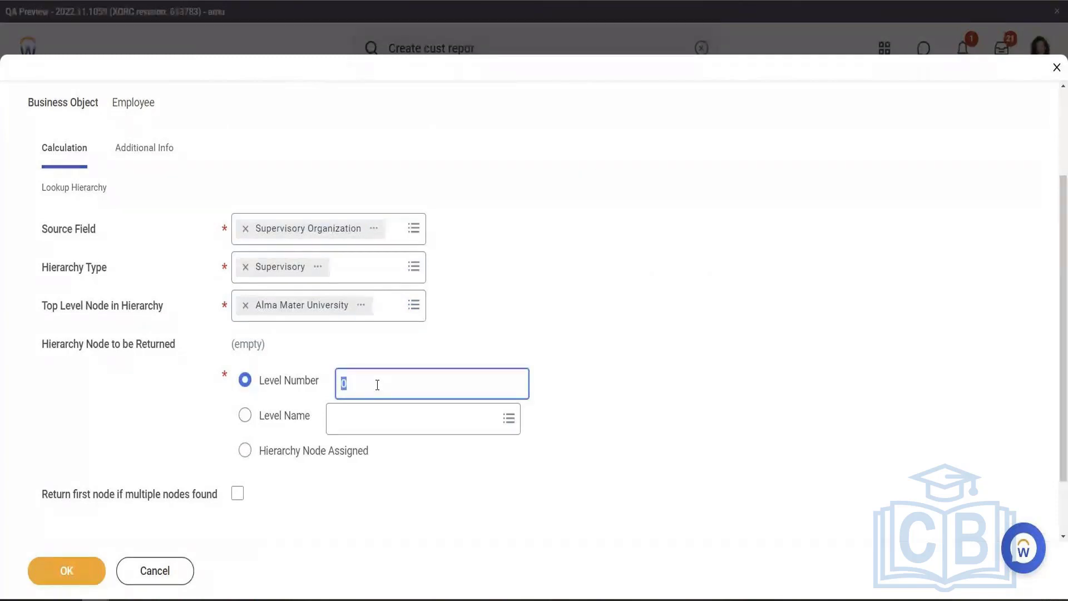
pyautogui.write('1')
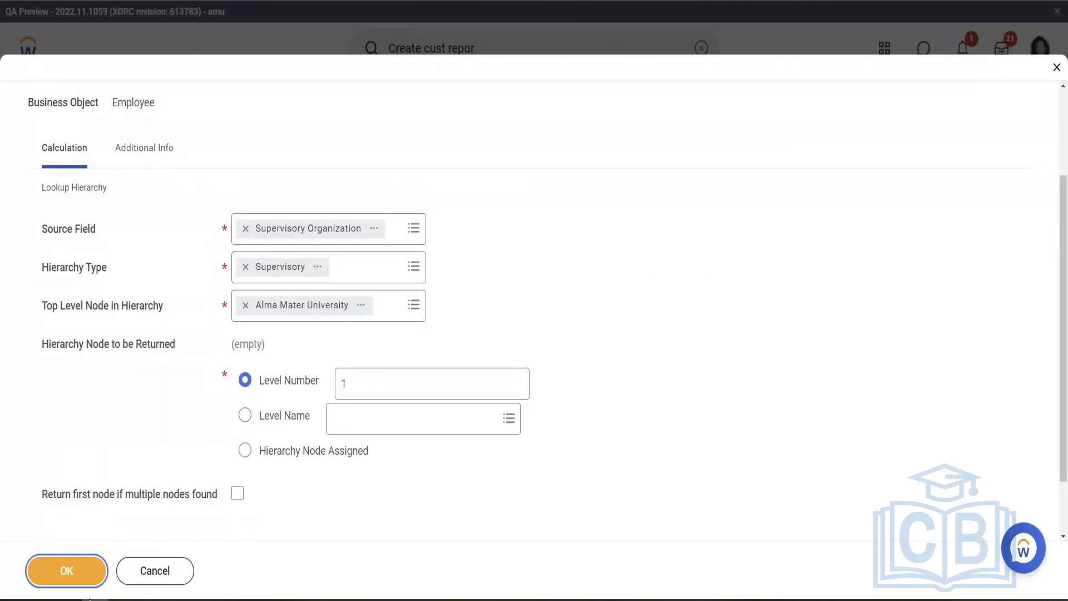
pyautogui.click(92, 572)
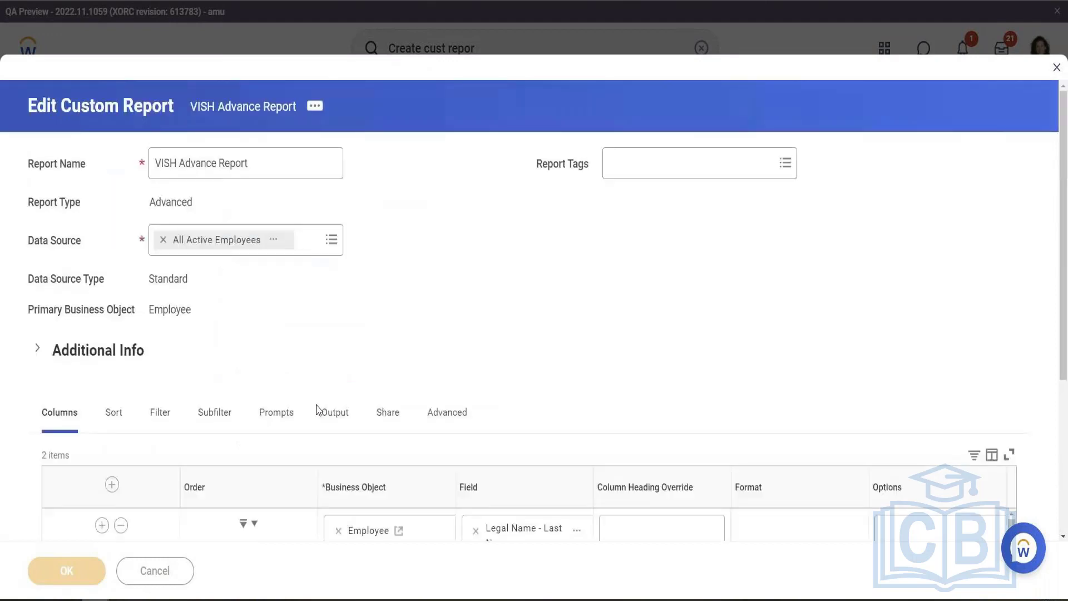
# Save the VISH Advance Report and run it
pyautogui.click(78, 573)
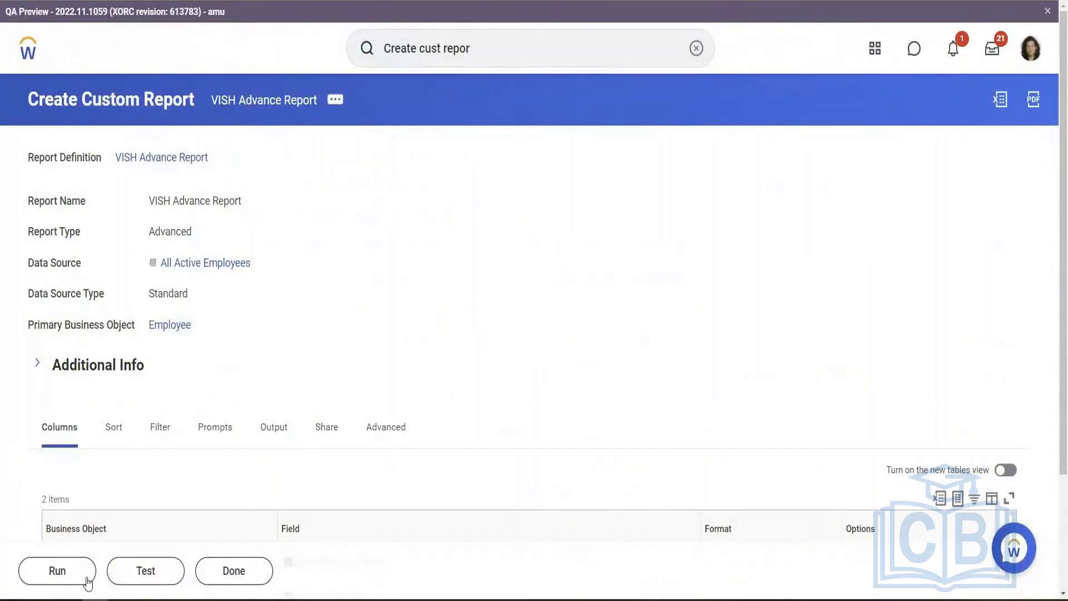
pyautogui.click(57, 571)
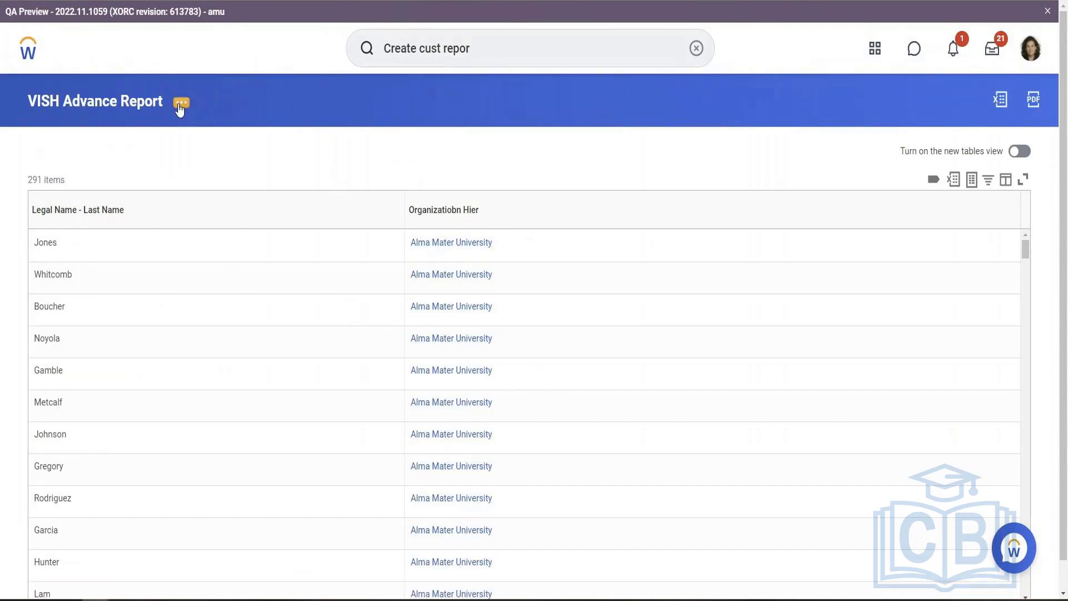
# Set the Organizatiobn Hier calculated field to return level number 2, save it, and refresh the VISH Advance Report output
pyautogui.click(181, 102)
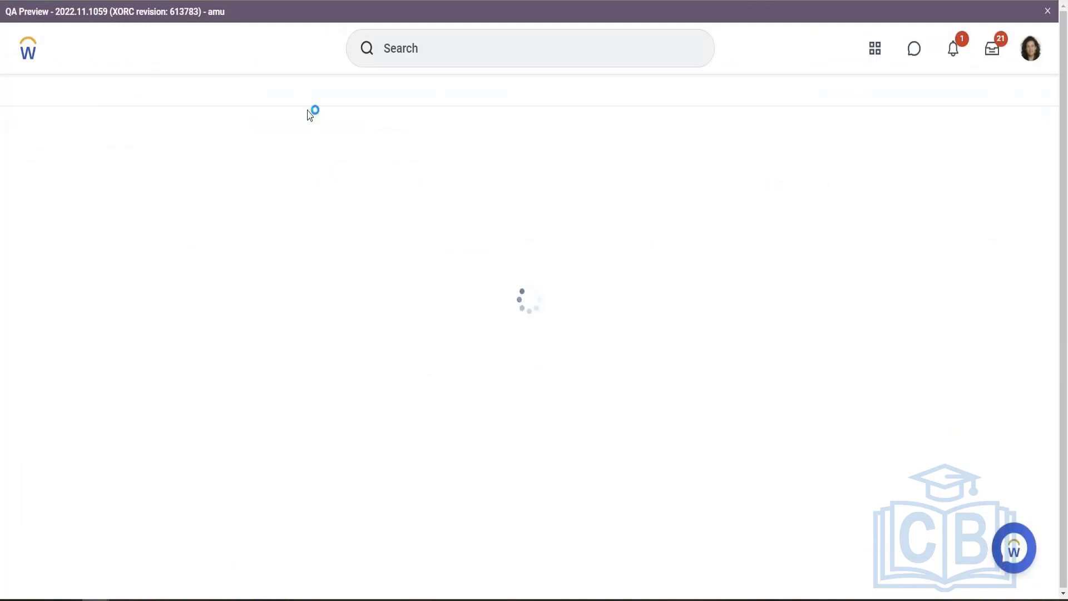
pyautogui.scroll(-1, 399, 476)
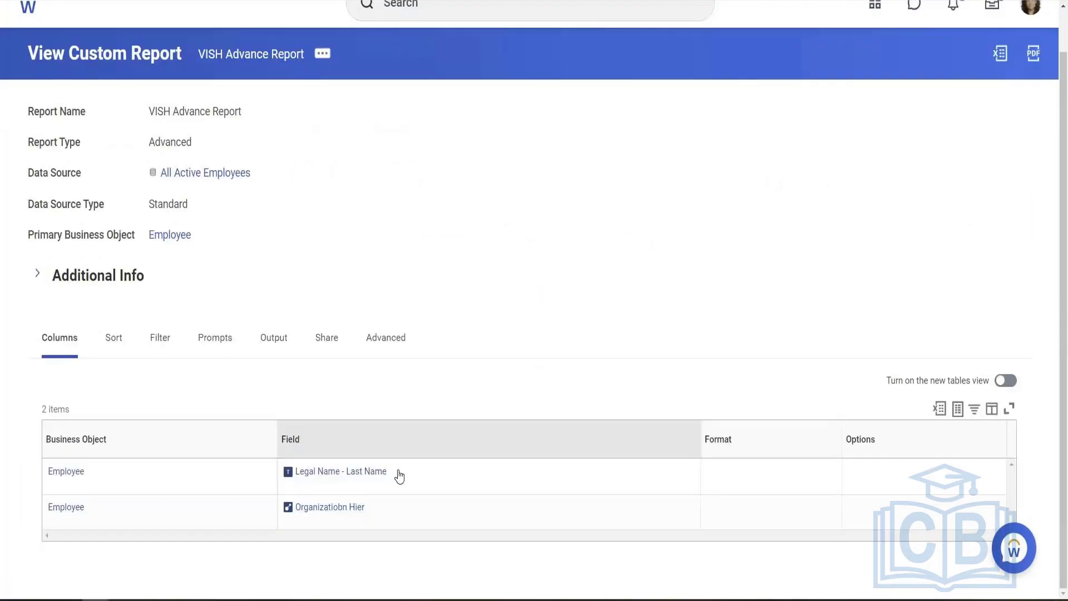
pyautogui.click(374, 507)
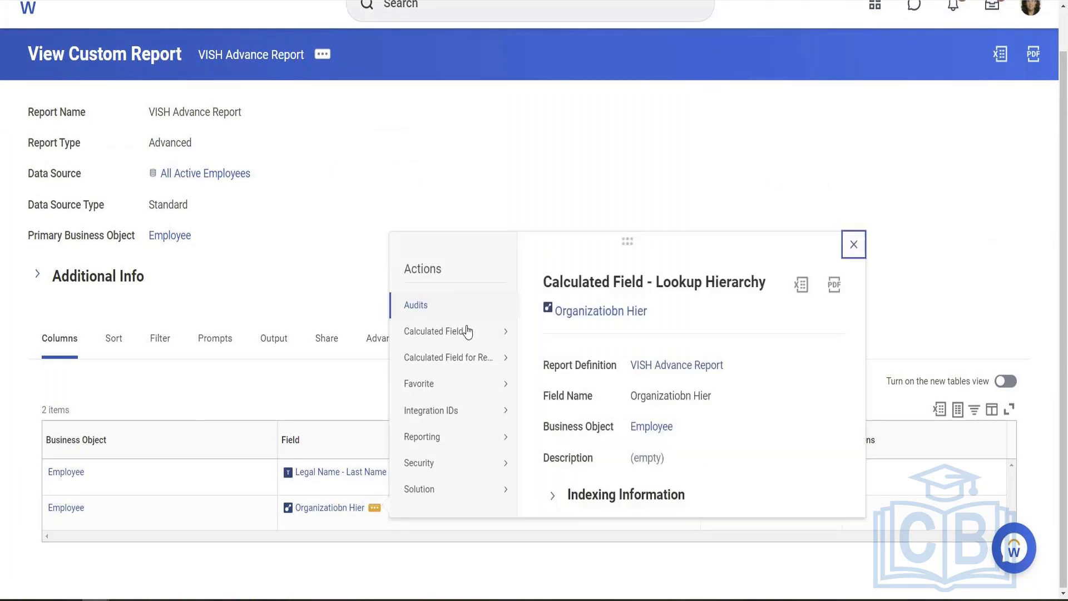
pyautogui.moveTo(493, 359)
pyautogui.click(539, 360)
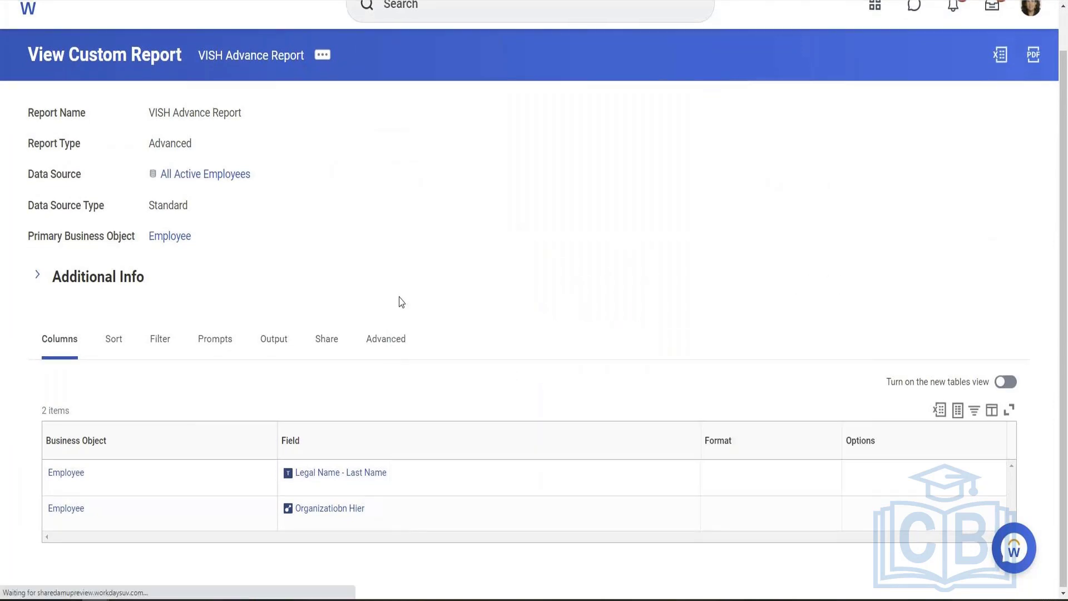
pyautogui.scroll(-4, 395, 301)
pyautogui.click(345, 307)
pyautogui.write('2')
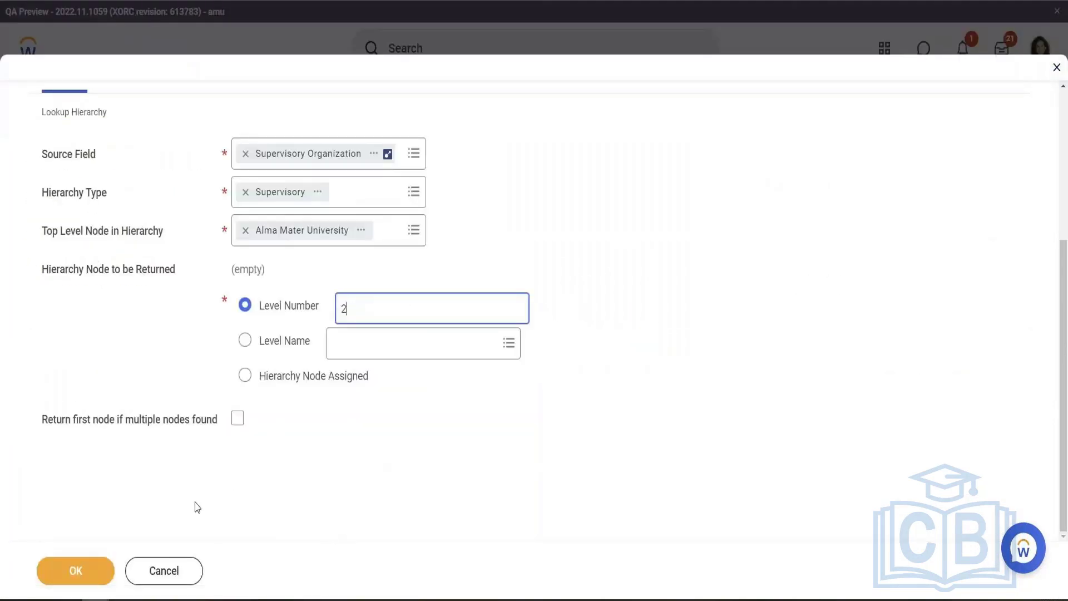
pyautogui.click(89, 573)
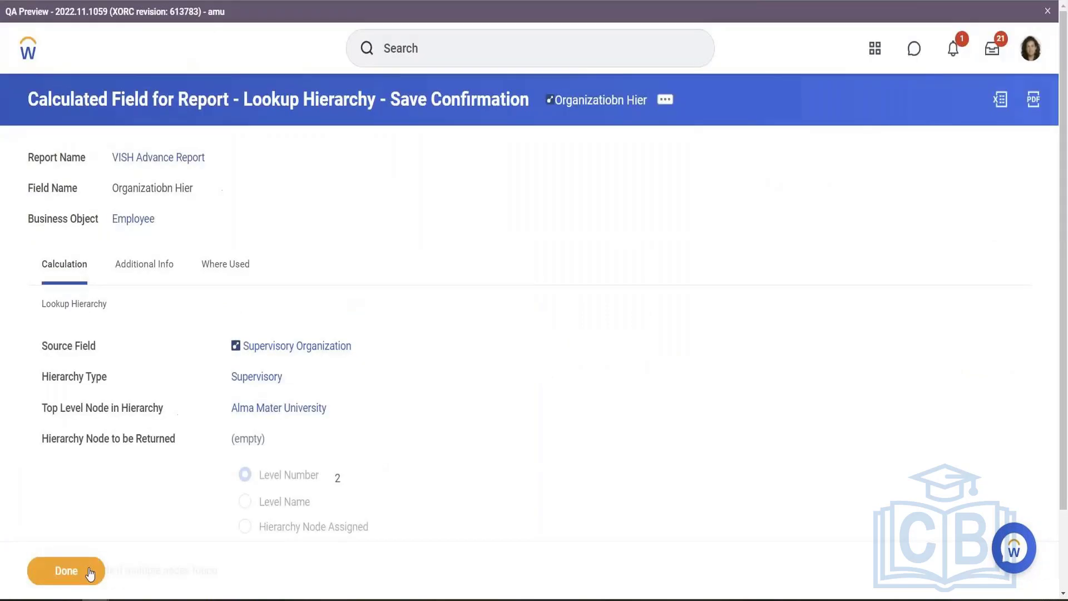
pyautogui.click(89, 573)
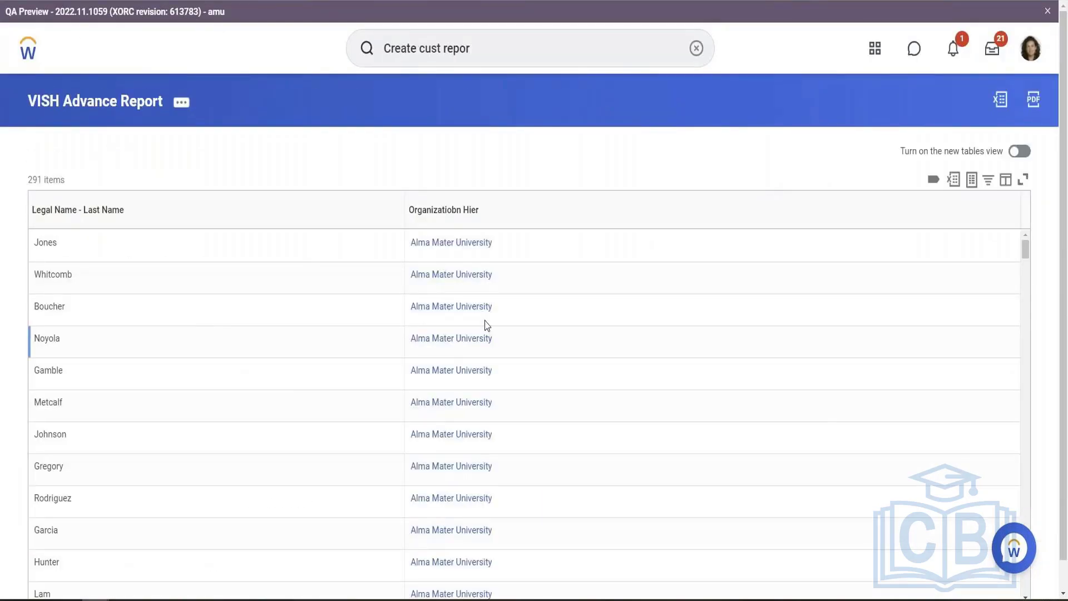
pyautogui.press('F5')
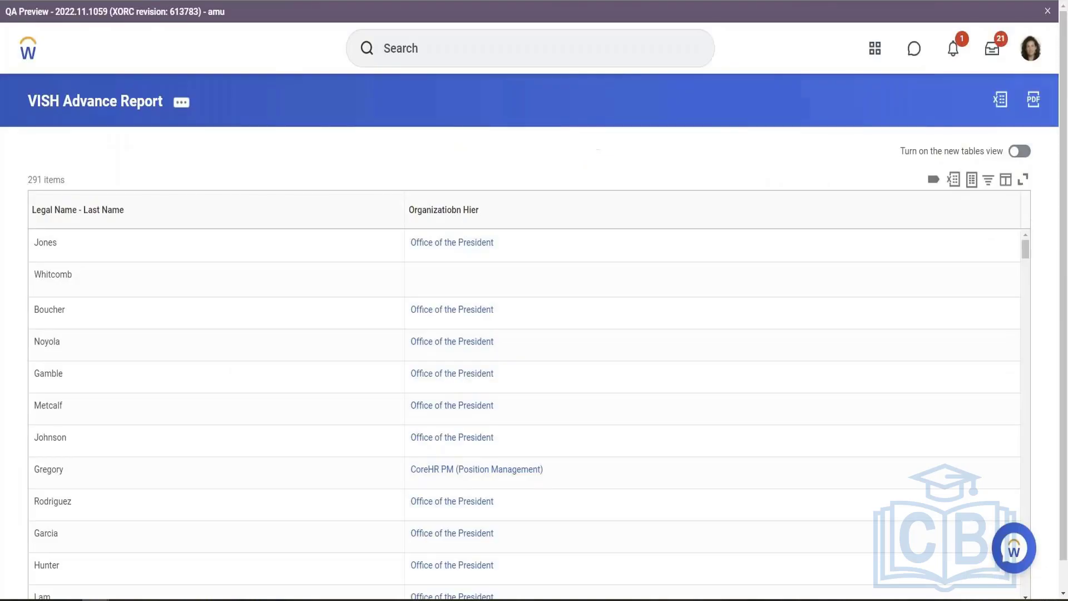
# Search for the first listed employee's last name and open the matching Vice President's worker profile
pyautogui.doubleClick(55, 245)
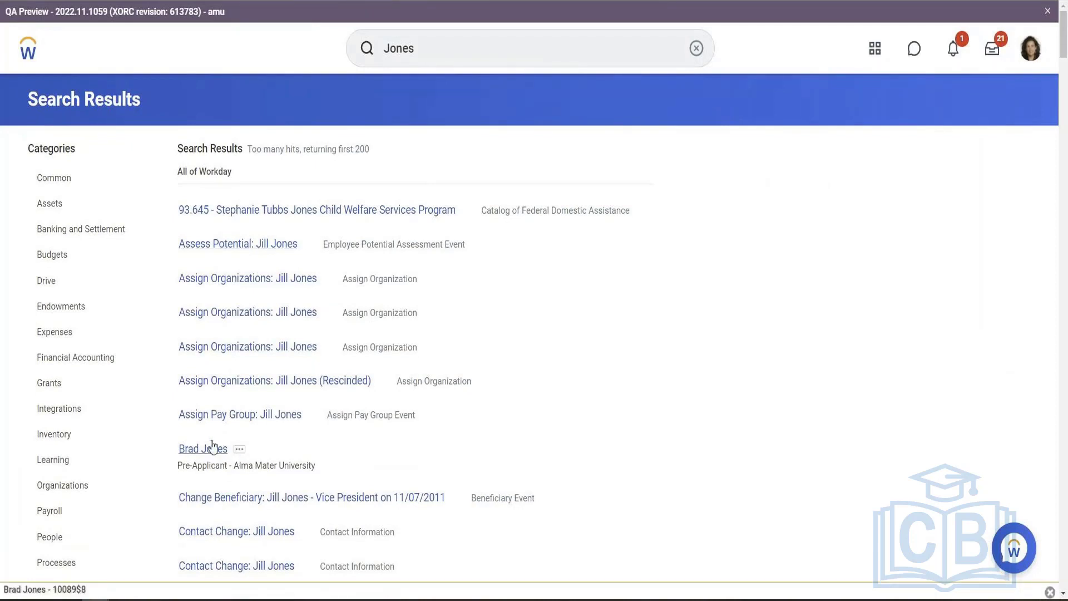
pyautogui.scroll(-10, 269, 433)
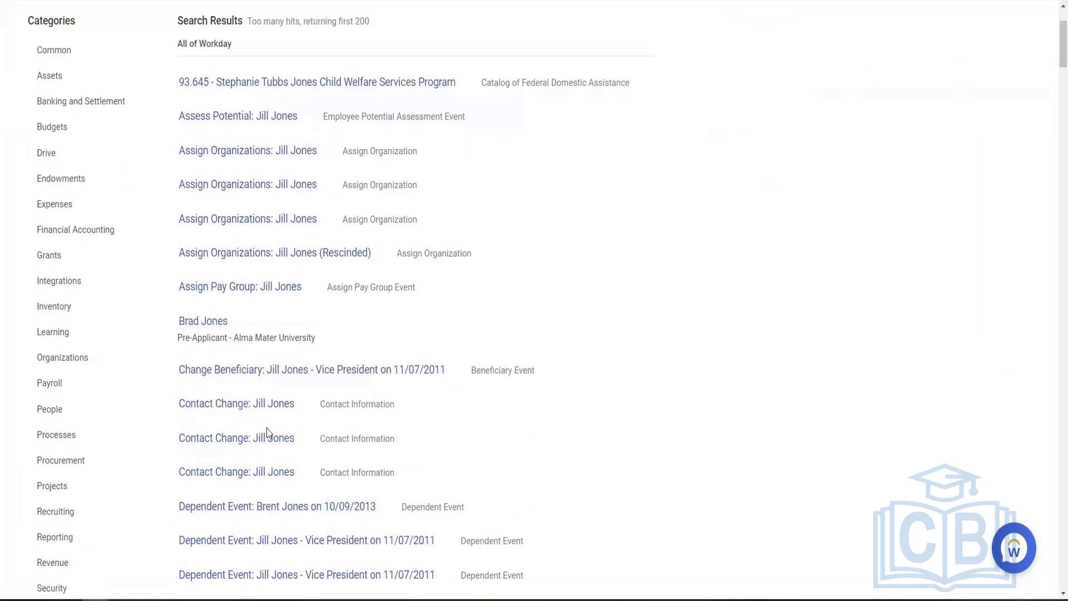
pyautogui.scroll(-9, 269, 436)
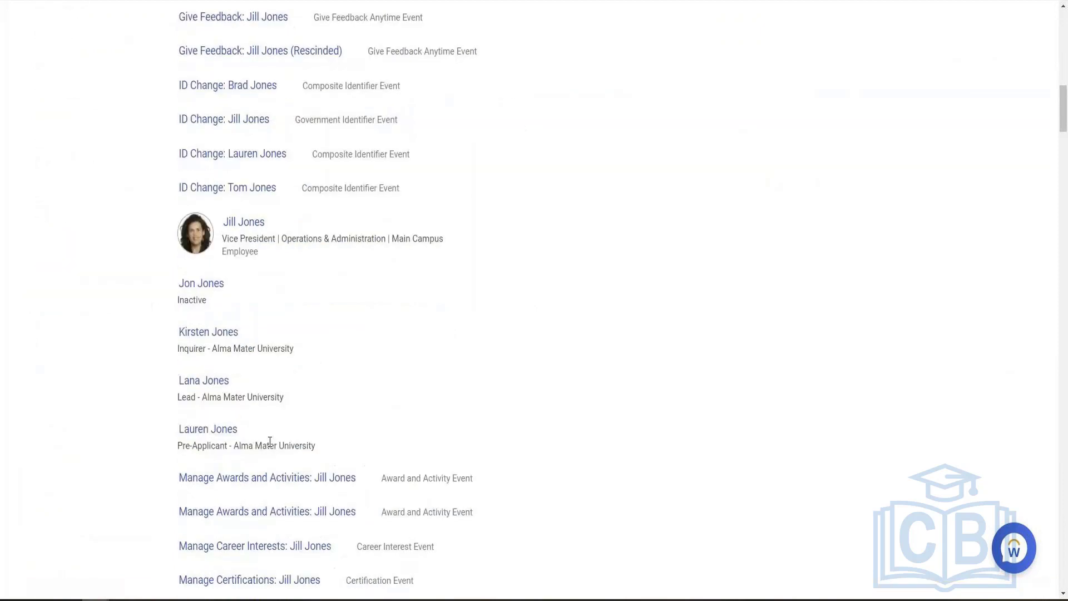
pyautogui.scroll(3, 248, 299)
pyautogui.click(246, 287)
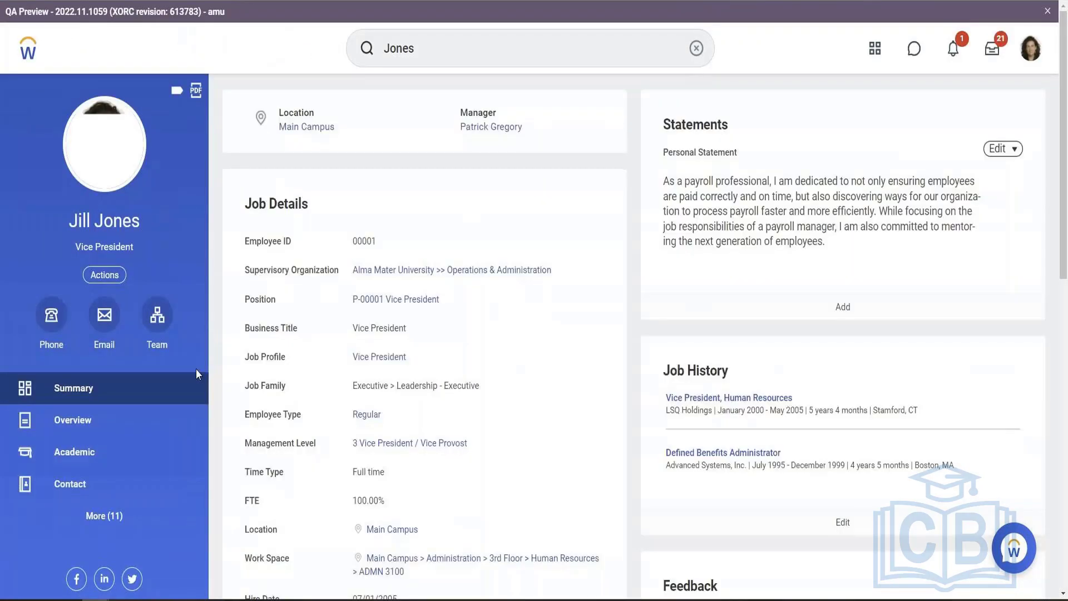
# Examine the organizations listed in the overview of the Vice President's worker profile
pyautogui.click(104, 509)
pyautogui.scroll(-3, 103, 479)
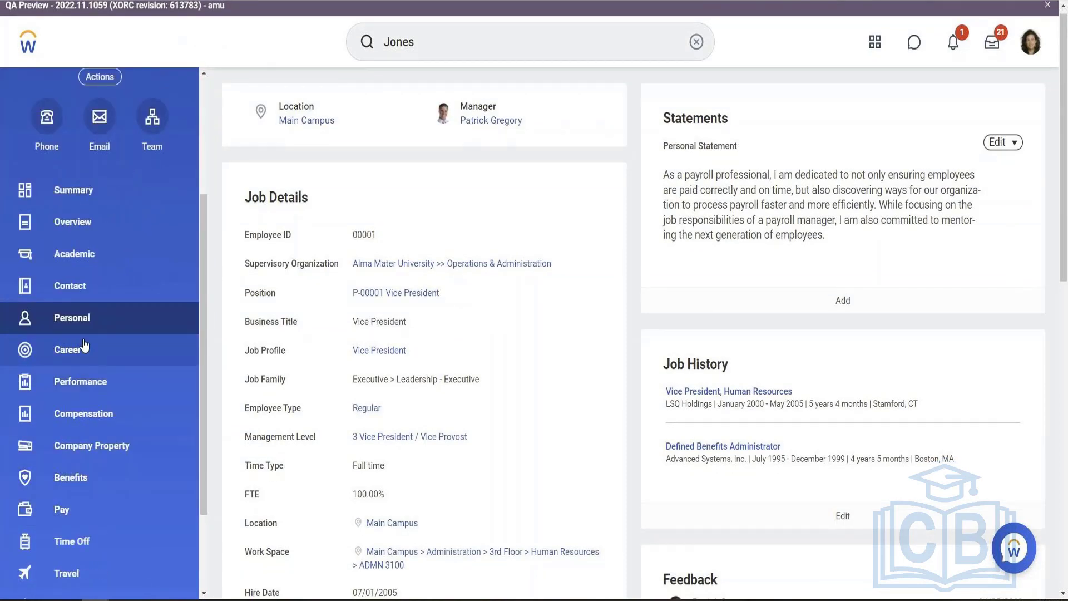
pyautogui.scroll(-2, 96, 286)
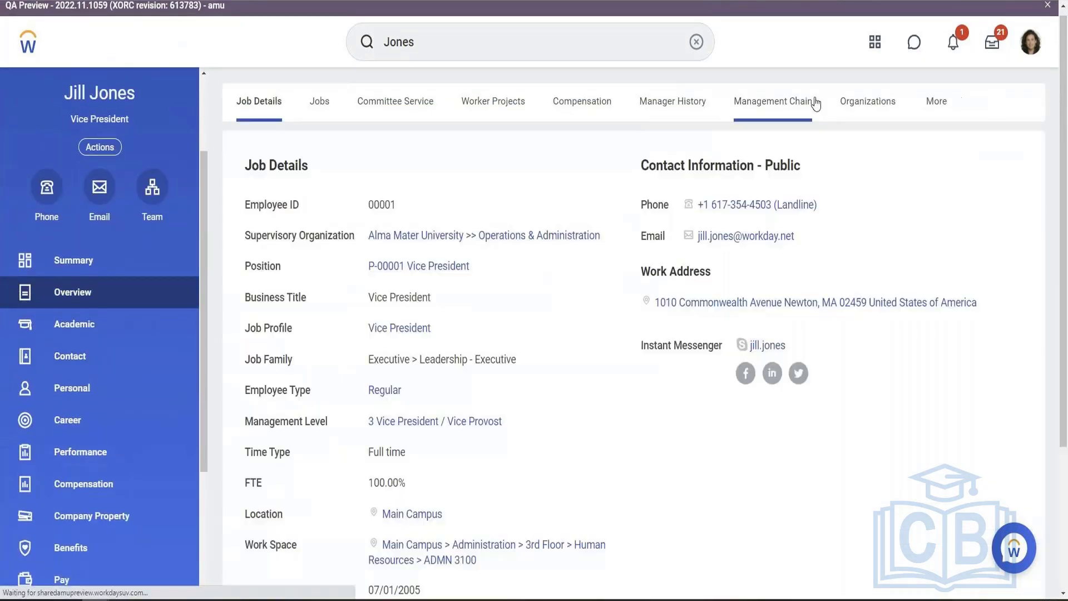
pyautogui.click(849, 106)
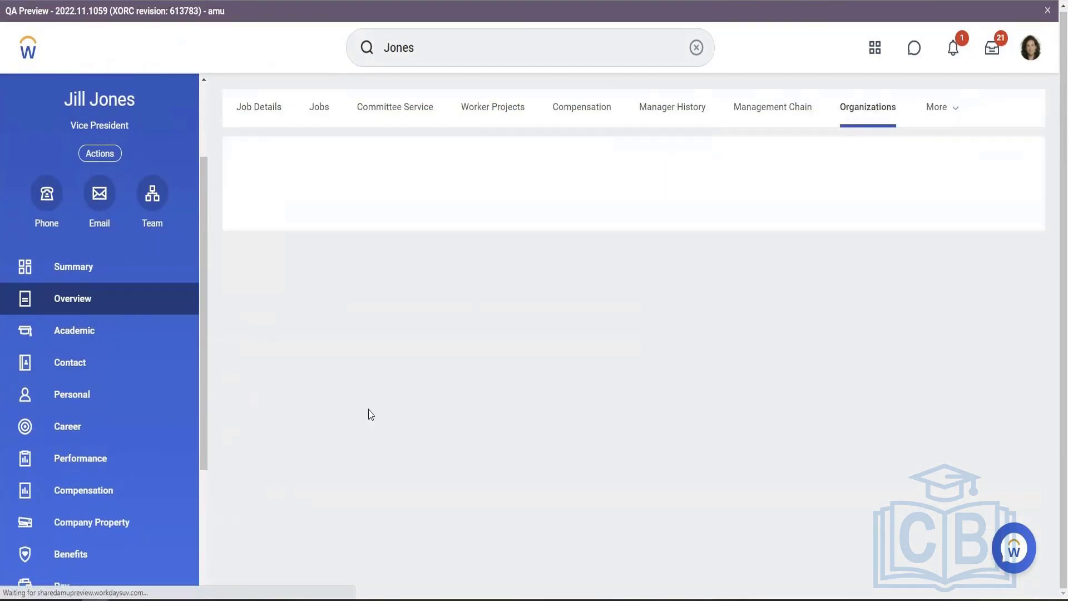
pyautogui.scroll(-1, 550, 296)
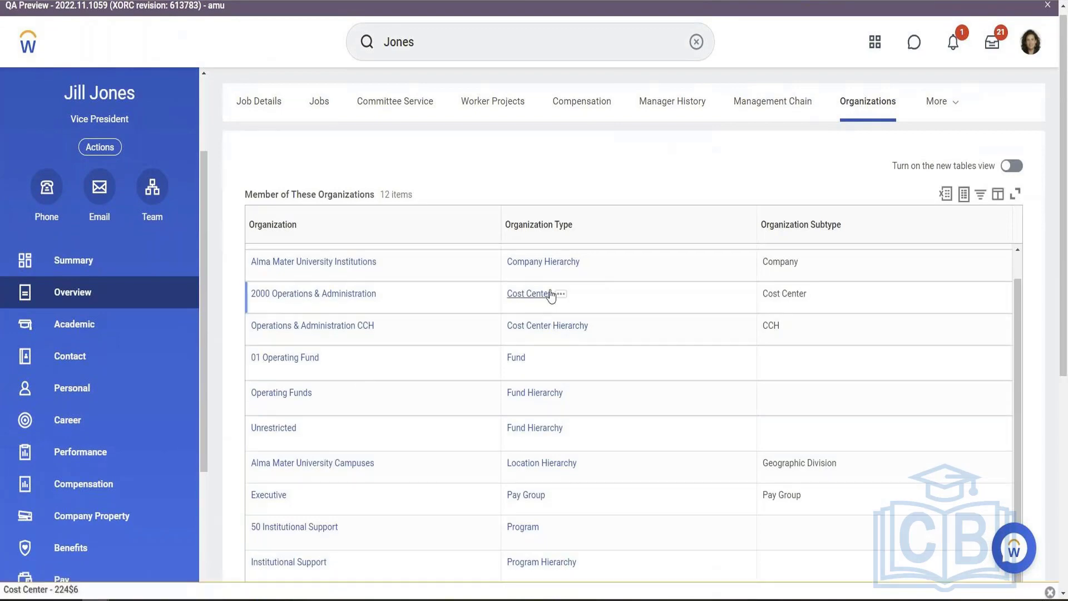
pyautogui.scroll(-5, 551, 296)
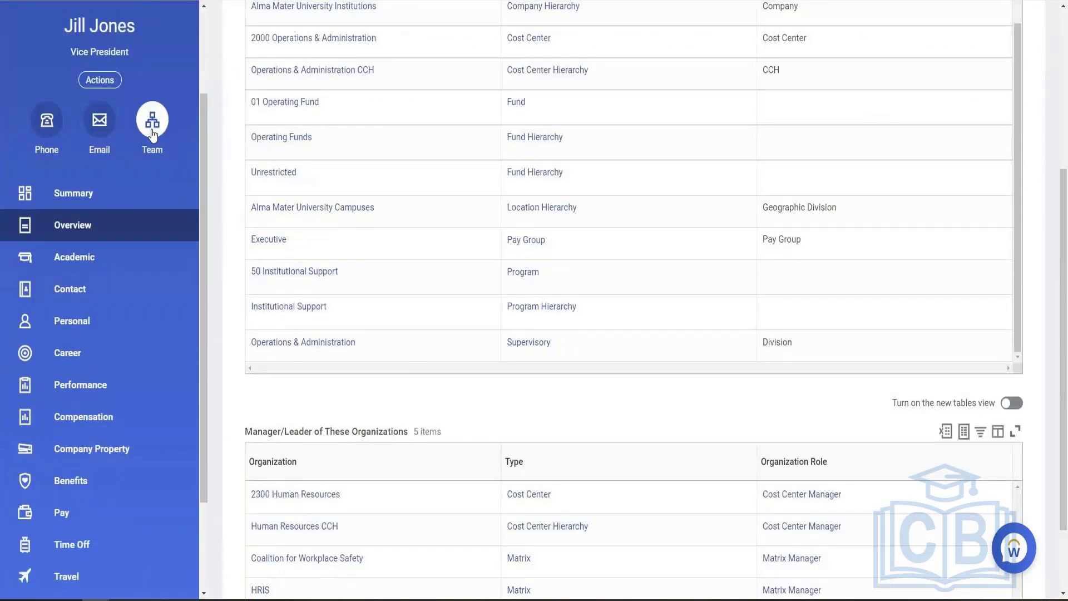
# Open the Vice President's org chart and examine each management level from the President down to the direct reports
pyautogui.click(152, 133)
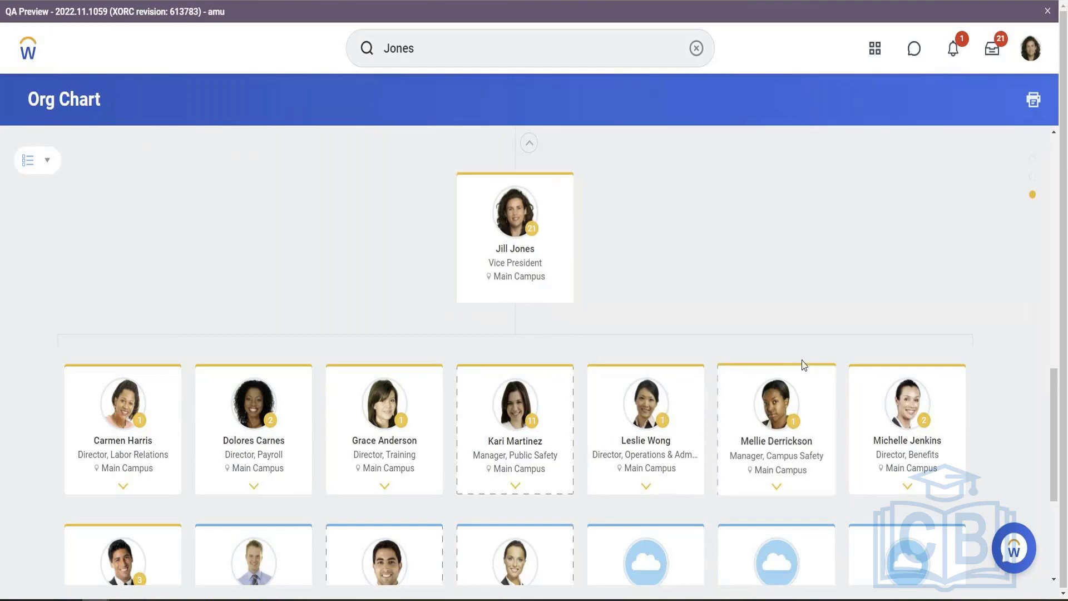
pyautogui.scroll(-5, 803, 366)
pyautogui.scroll(3, 803, 365)
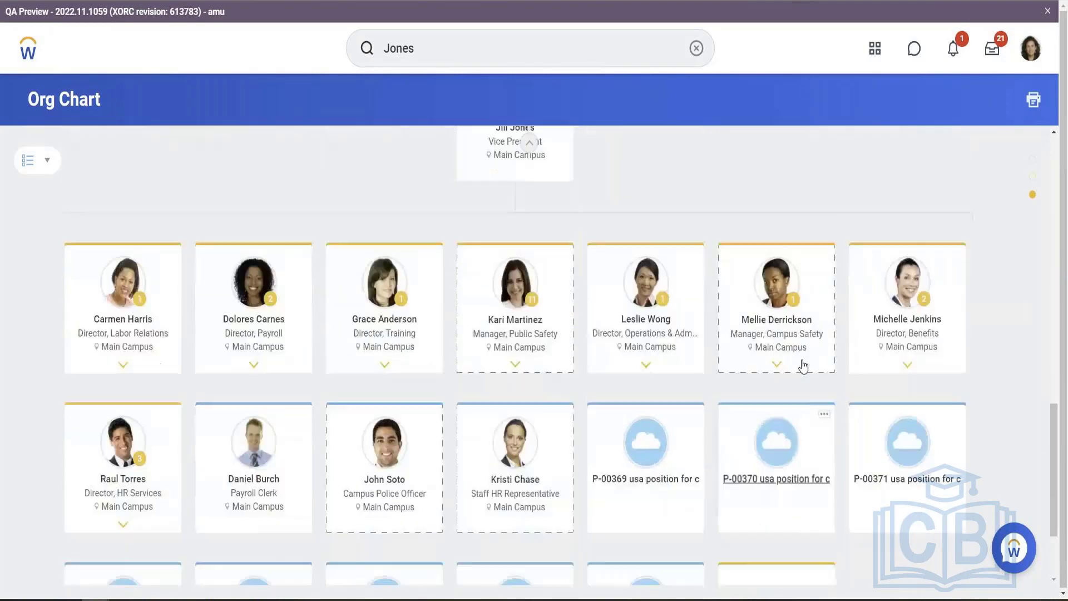
pyautogui.scroll(10, 803, 365)
pyautogui.click(613, 412)
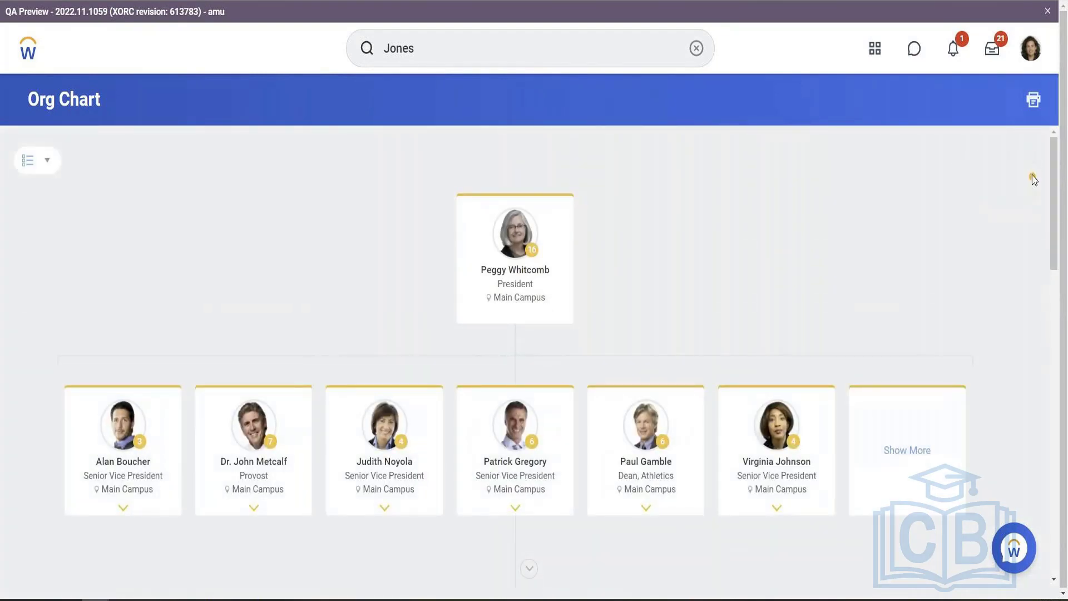
pyautogui.click(1032, 176)
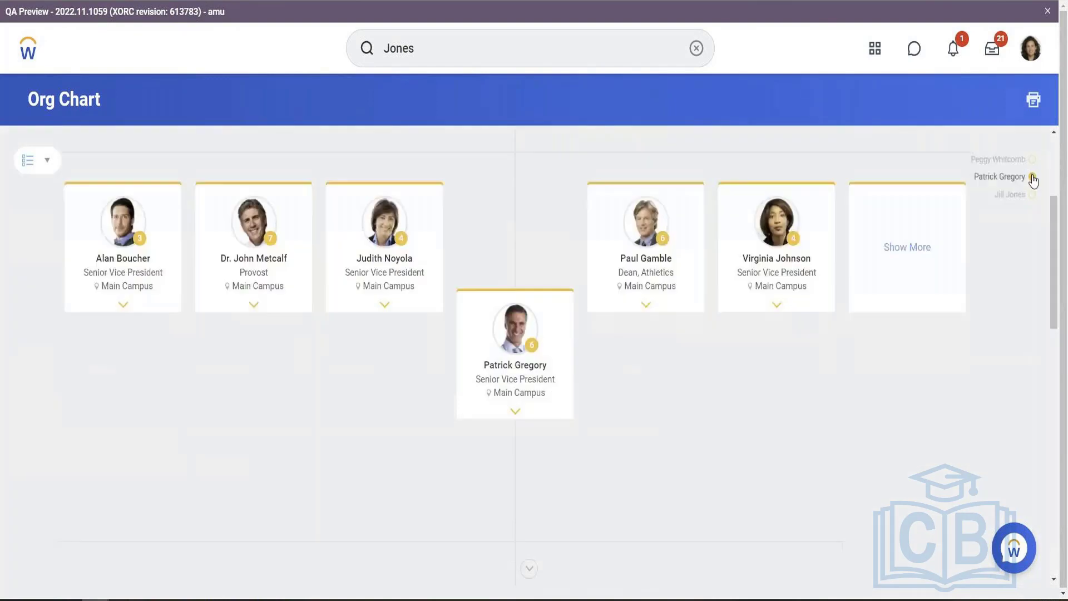
pyautogui.click(1032, 194)
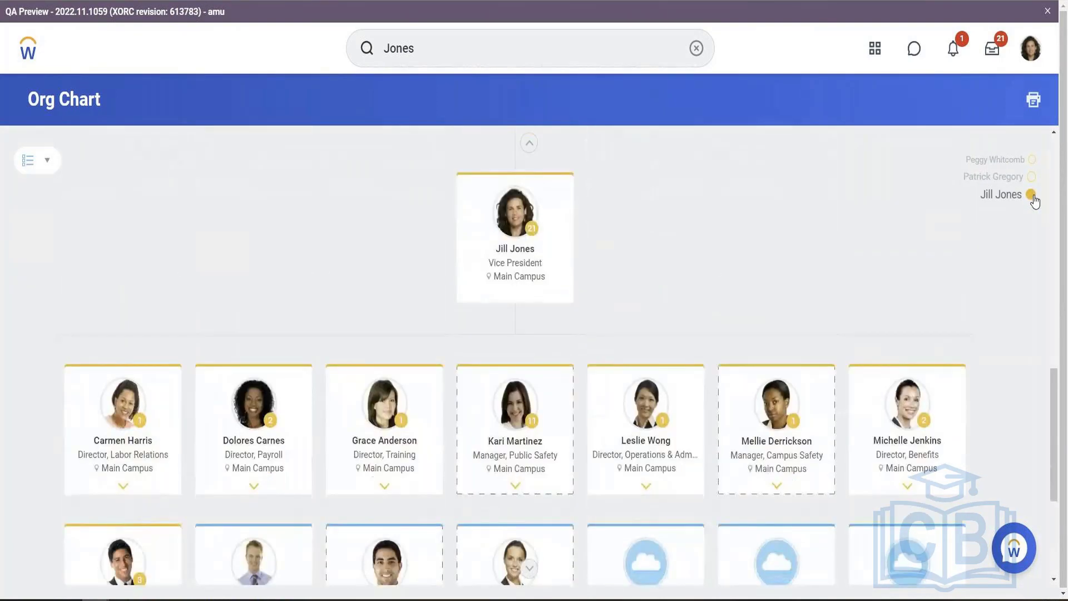
pyautogui.click(514, 494)
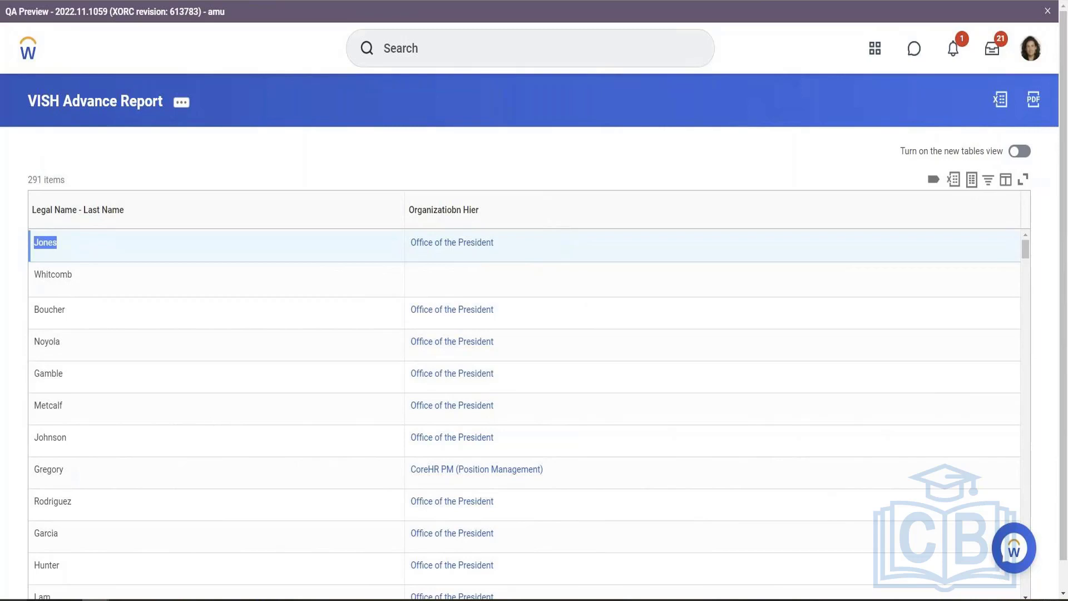
pyautogui.click(122, 600)
pyautogui.click(95, 600)
pyautogui.click(178, 600)
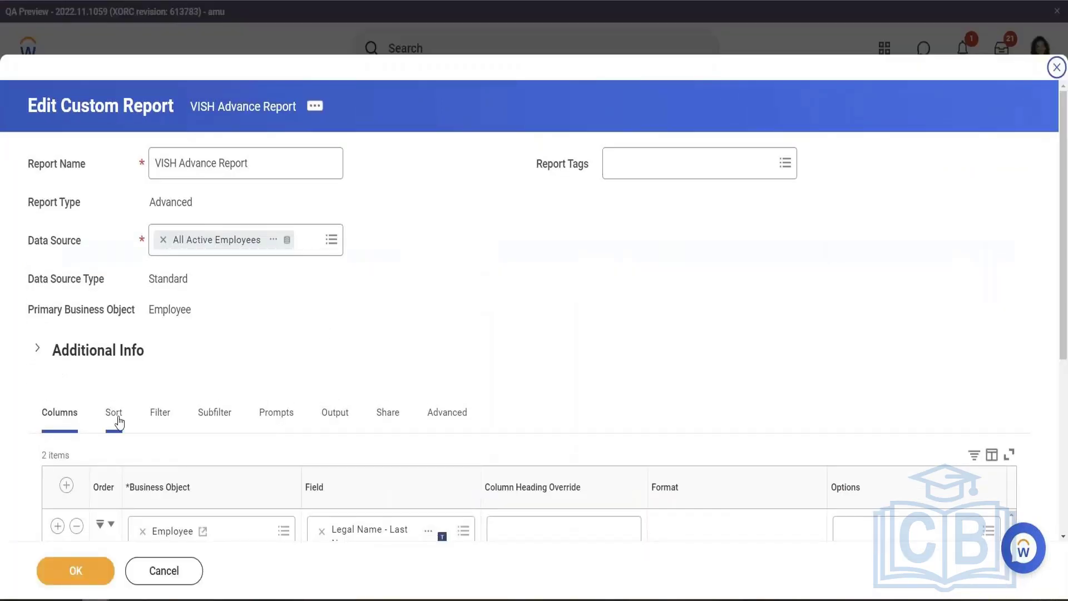
# Add a row to the Sort and Group settings of the VISH Advance Report
pyautogui.click(117, 414)
pyautogui.scroll(-5, 403, 350)
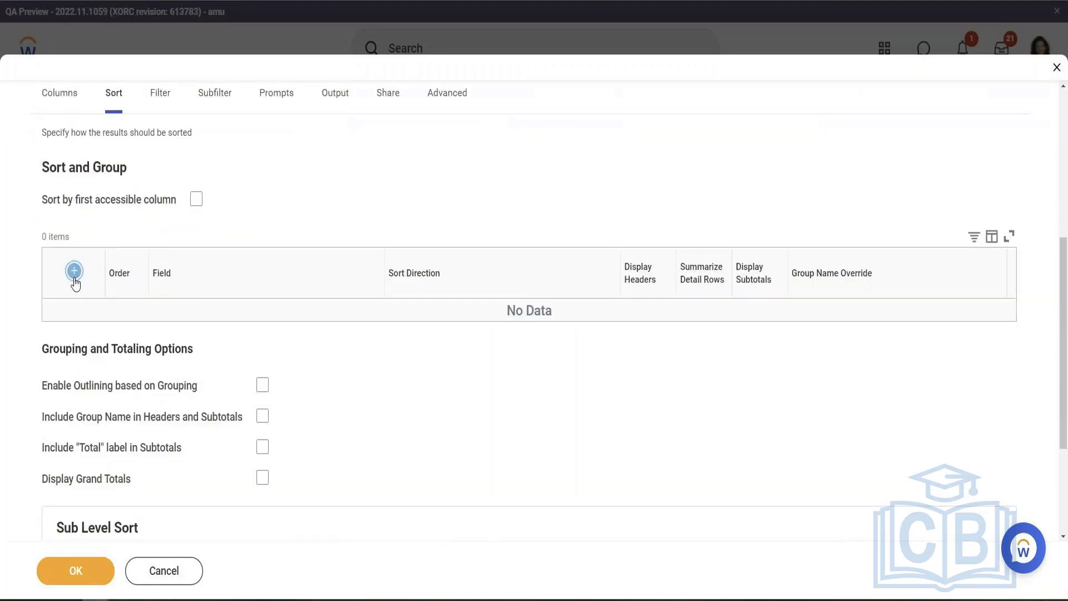
pyautogui.click(74, 271)
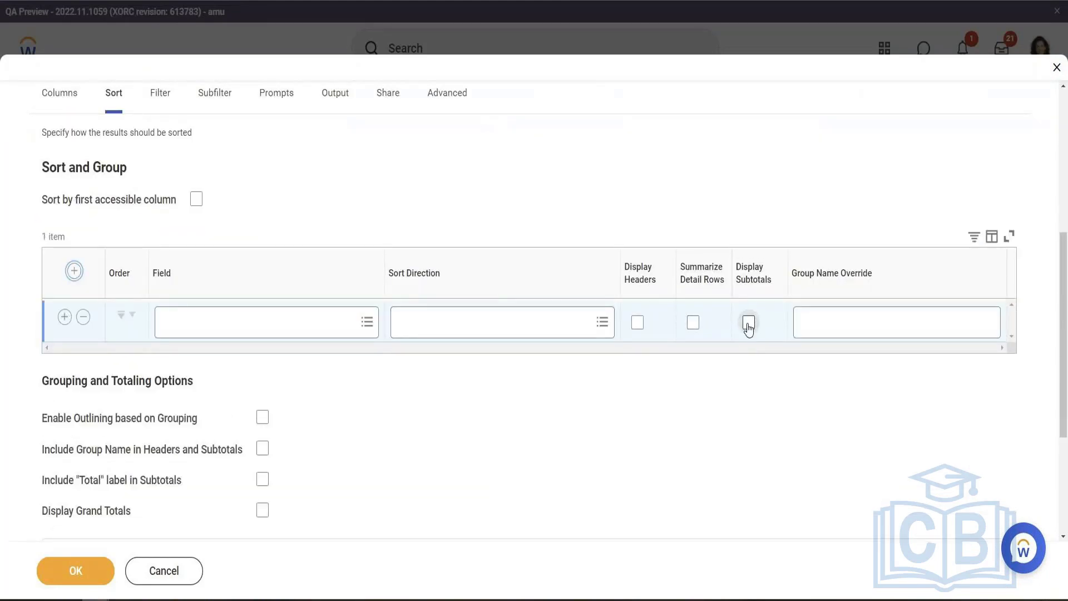